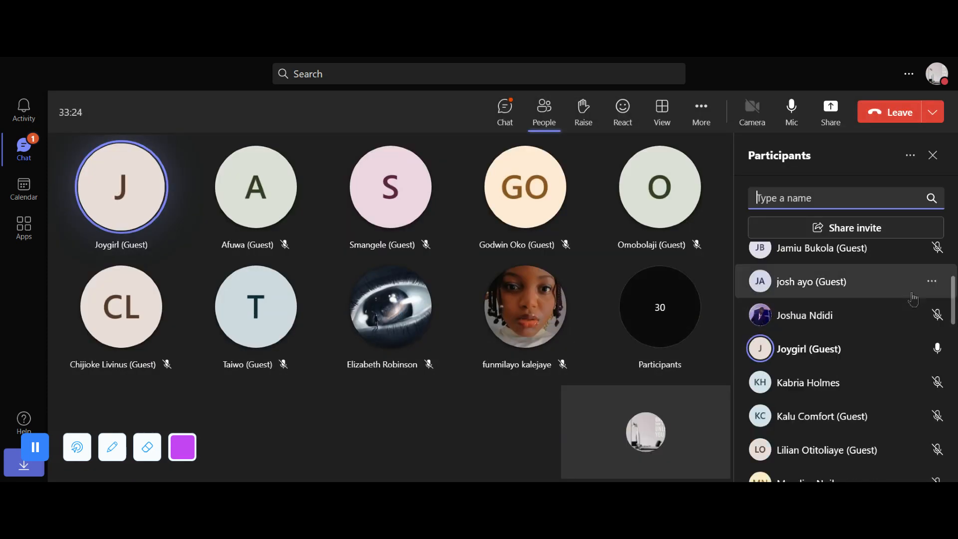
- Admit the guest waiting in the lobby to the meeting
{"action": "scroll", "coordinate": [912, 298], "scroll_direction": "up", "scroll_amount": 1}
{"action": "scroll", "coordinate": [929, 293], "scroll_direction": "up", "scroll_amount": 1}
{"action": "left_click", "coordinate": [930, 281]}
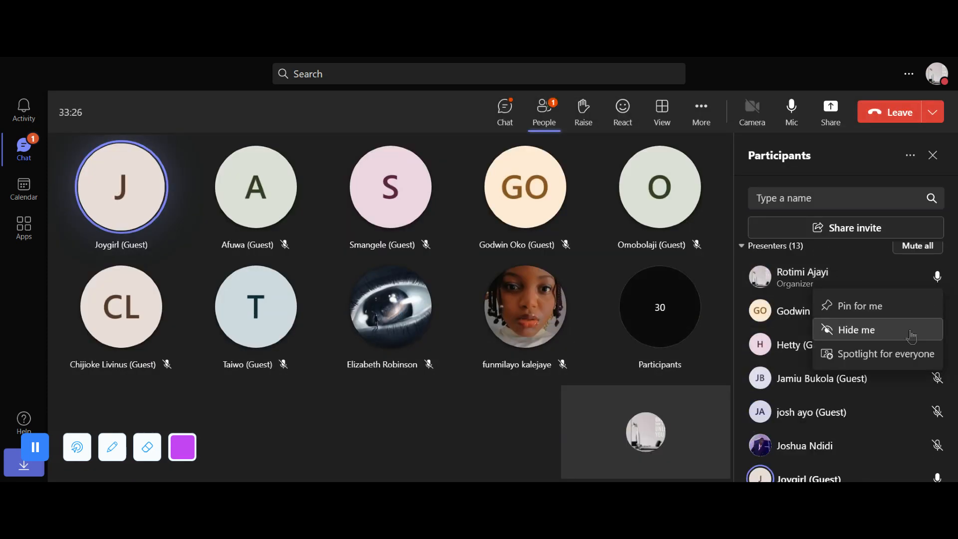
{"action": "scroll", "coordinate": [891, 271], "scroll_direction": "up", "scroll_amount": 1}
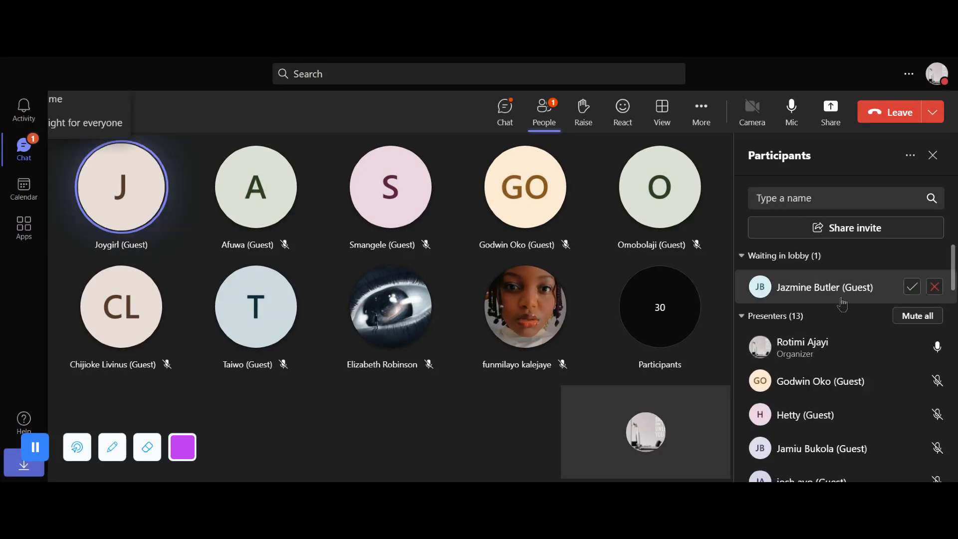
{"action": "left_click", "coordinate": [910, 287]}
- Change the role of the guest presenter listed directly below the newly admitted guest to attendee
{"action": "scroll", "coordinate": [917, 316], "scroll_direction": "down", "scroll_amount": 3}
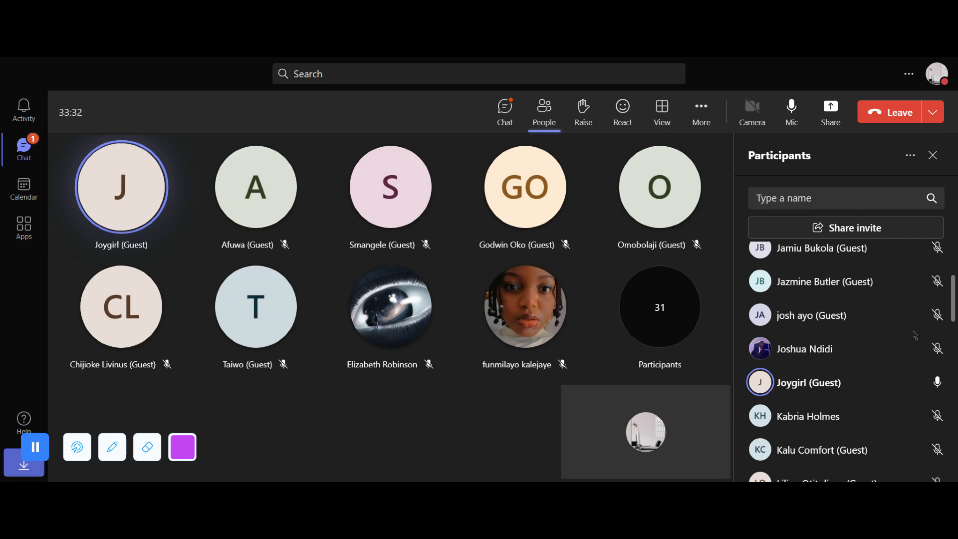
{"action": "left_click", "coordinate": [931, 317]}
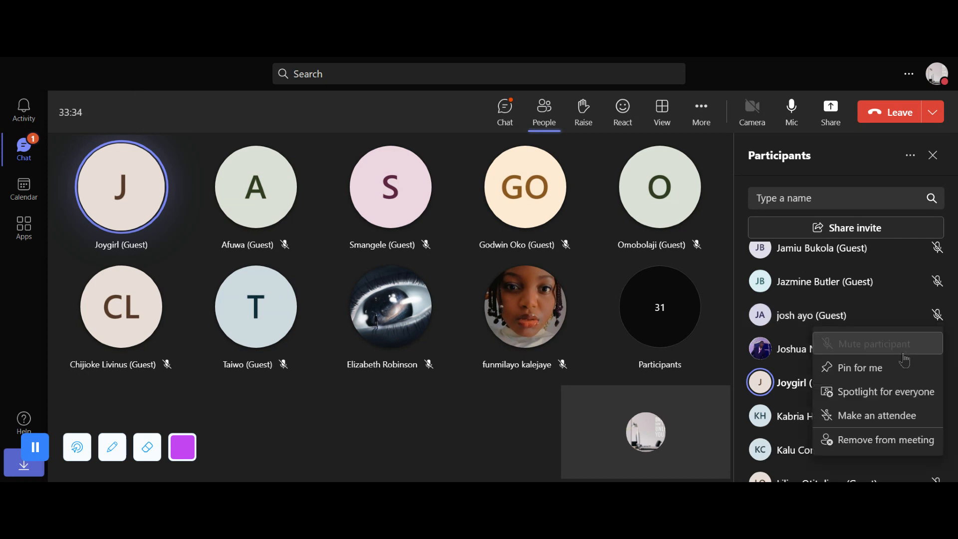
{"action": "left_click", "coordinate": [896, 416]}
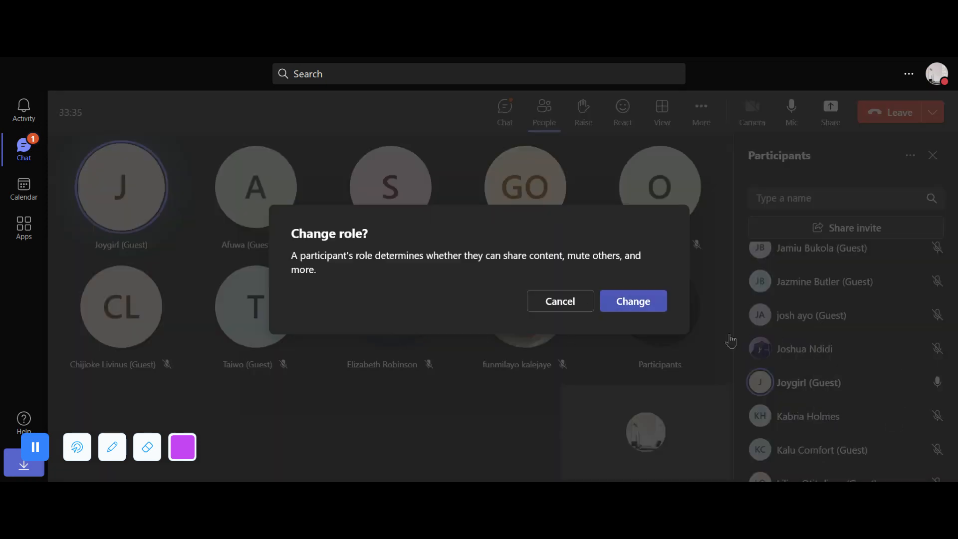
{"action": "key", "text": "Return"}
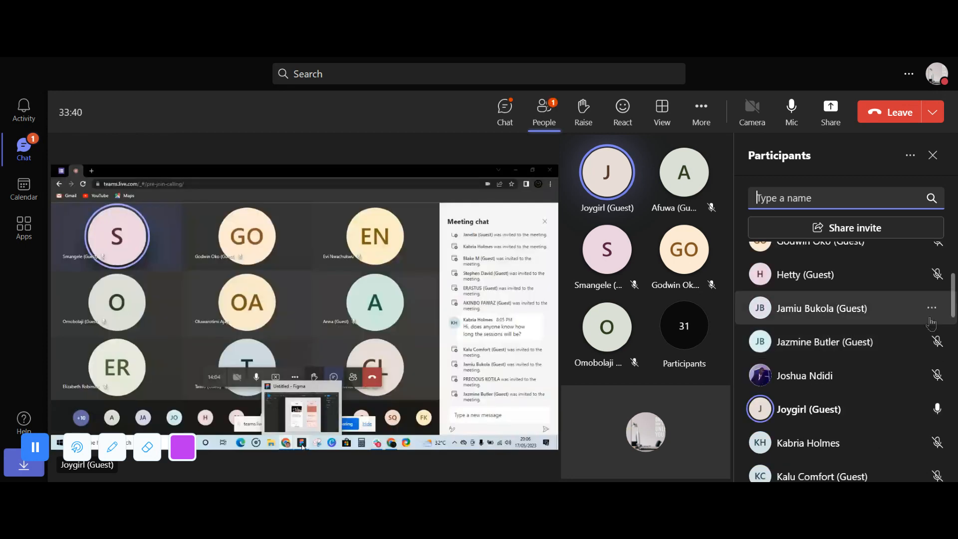
- Change the roles of the two guest presenters with the initials JB to attendee
{"action": "left_click", "coordinate": [930, 309]}
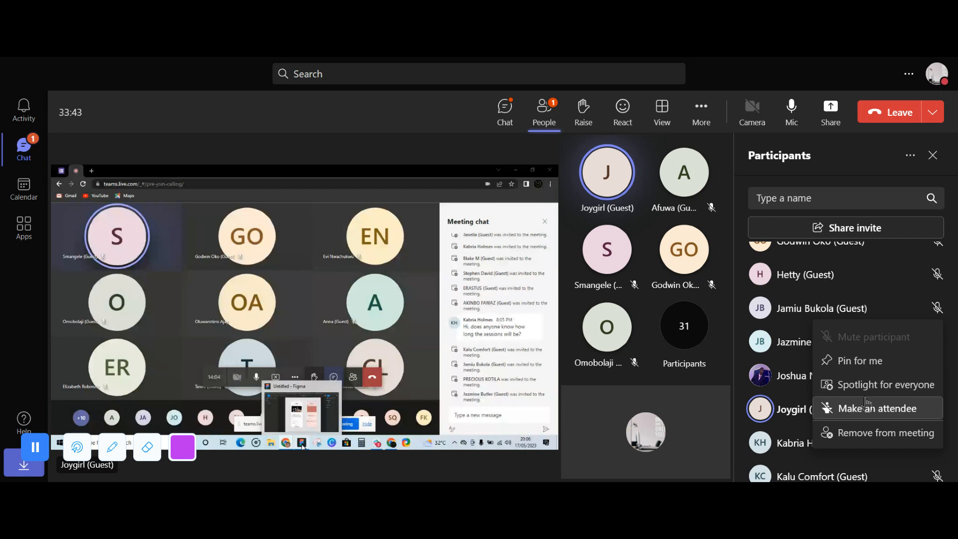
{"action": "left_click", "coordinate": [876, 408]}
{"action": "left_click", "coordinate": [622, 304]}
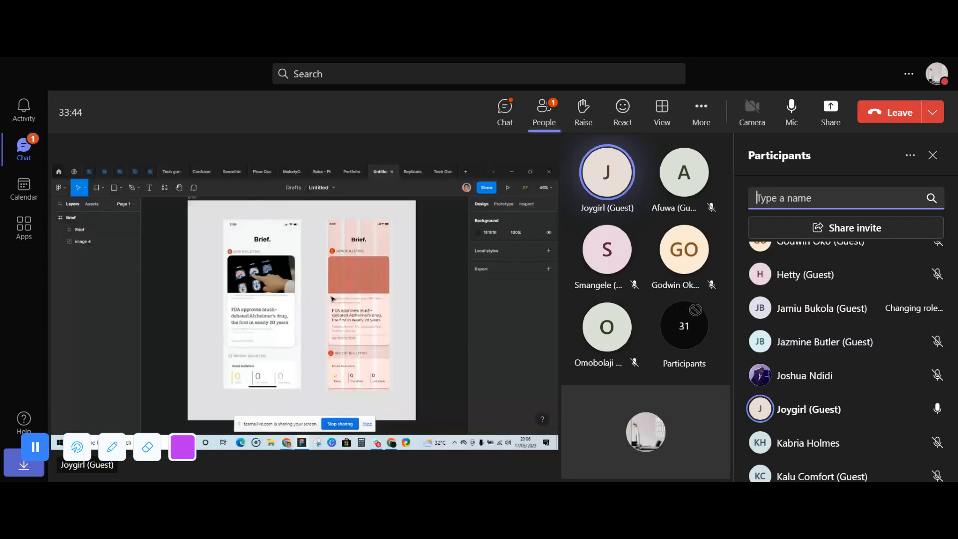
{"action": "left_click", "coordinate": [931, 308]}
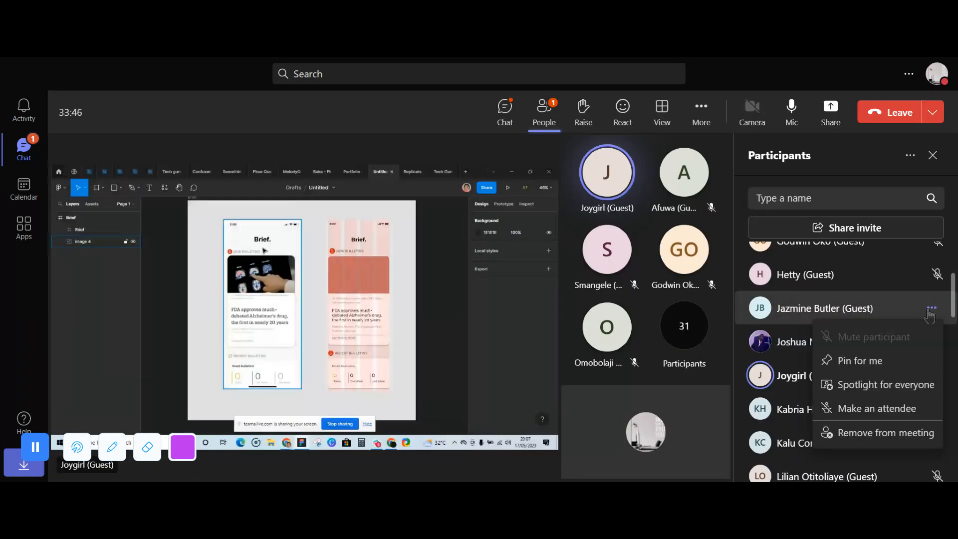
{"action": "left_click", "coordinate": [876, 407]}
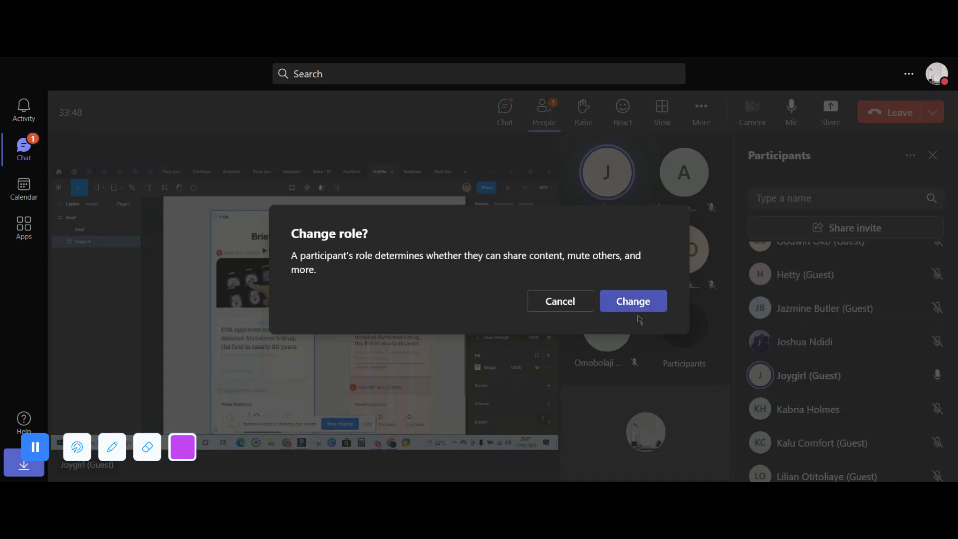
{"action": "left_click", "coordinate": [632, 302]}
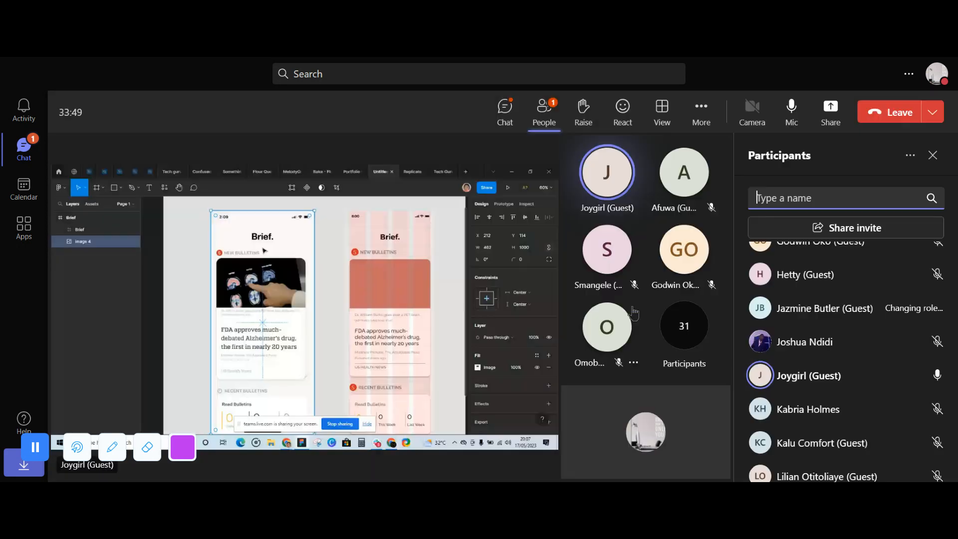
- Change the roles of the presenters with the initials KH and LO to attendee
{"action": "left_click", "coordinate": [931, 342]}
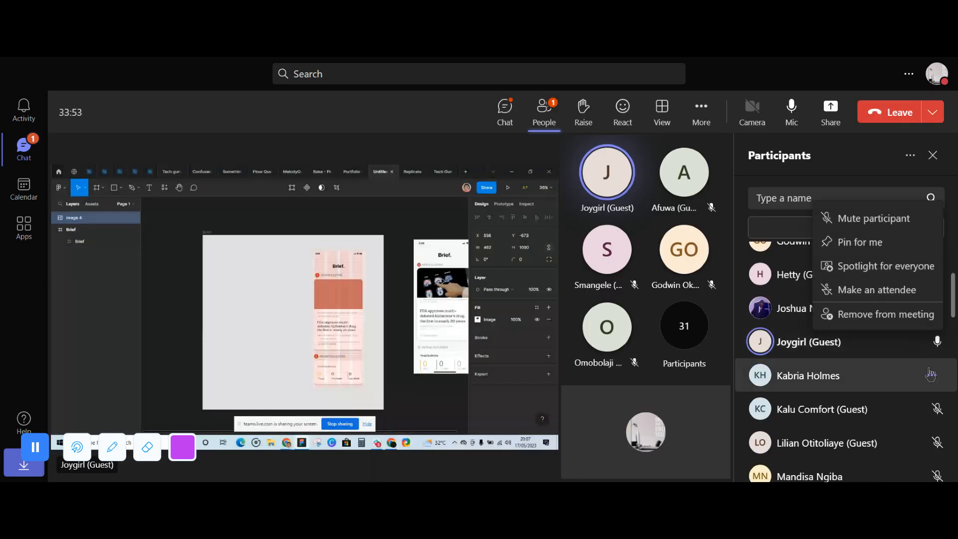
{"action": "left_click", "coordinate": [931, 375]}
{"action": "left_click", "coordinate": [876, 322]}
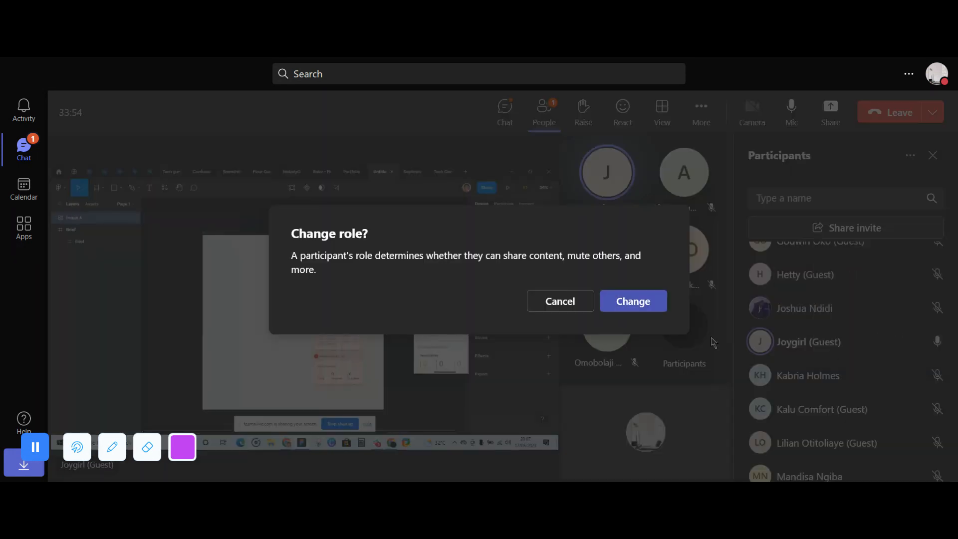
{"action": "left_click", "coordinate": [655, 310]}
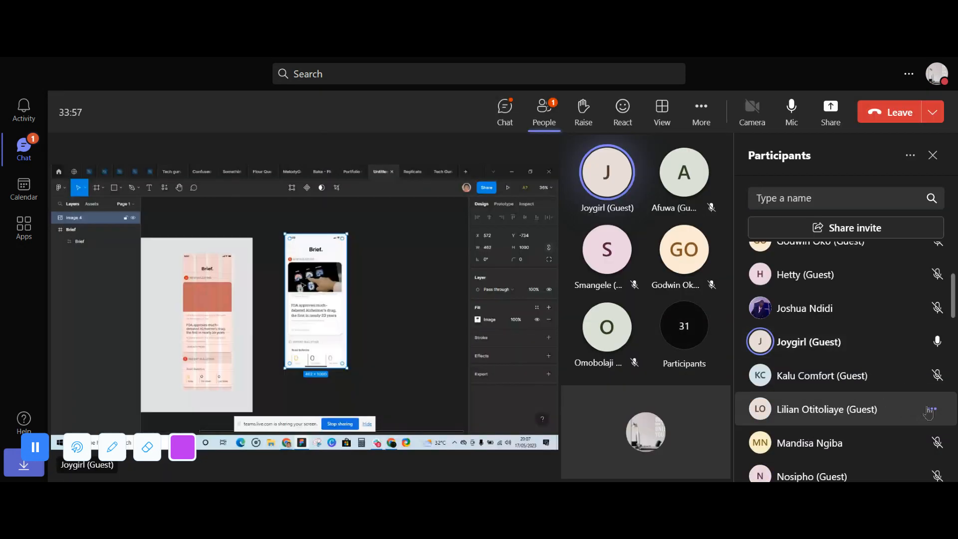
{"action": "left_click", "coordinate": [930, 408]}
{"action": "left_click", "coordinate": [838, 360]}
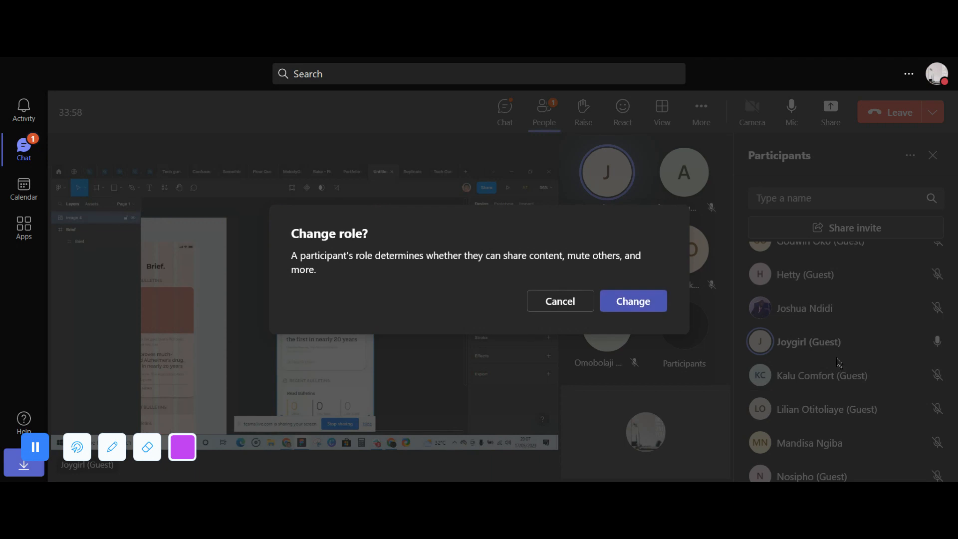
{"action": "left_click", "coordinate": [622, 302]}
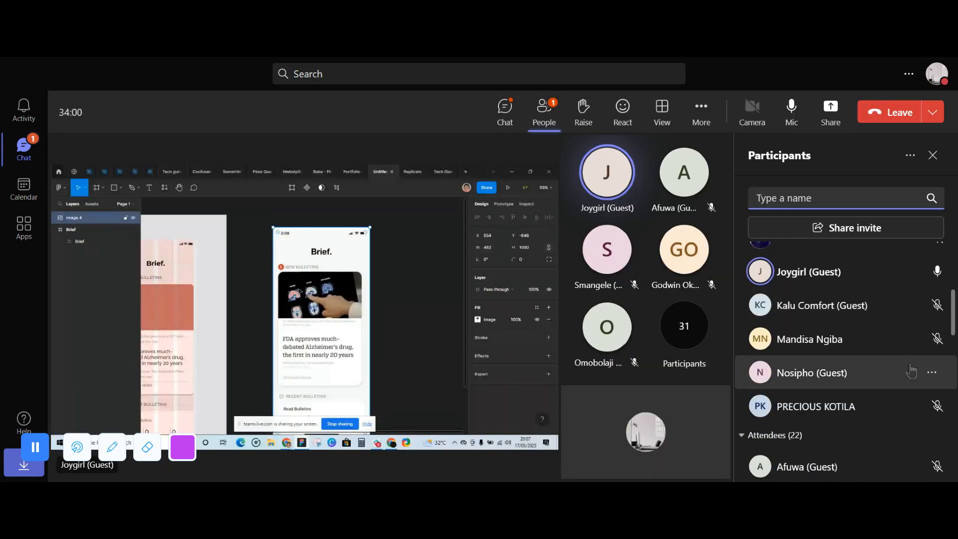
- Make the guest presenter with the initial N and the newly joined one with the initials EK attendees
{"action": "left_click", "coordinate": [932, 373]}
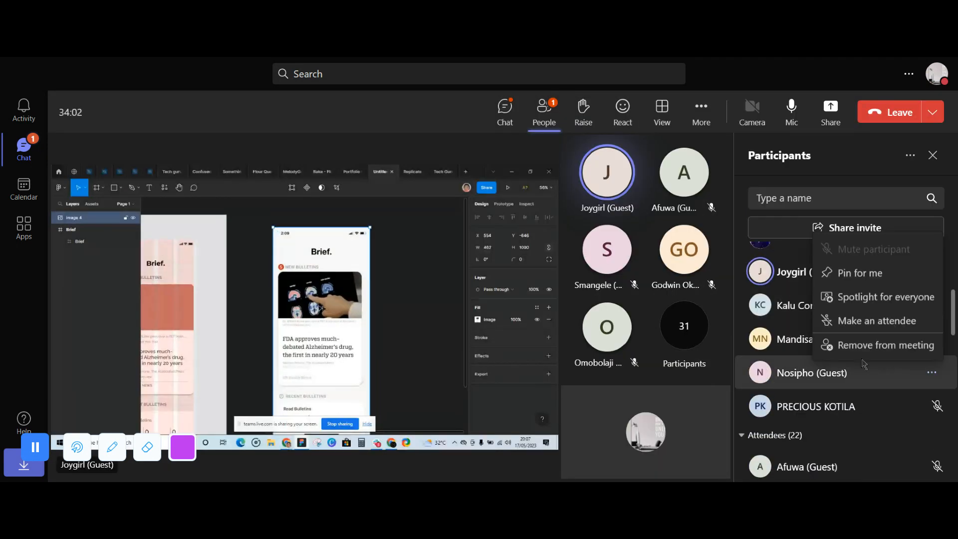
{"action": "left_click", "coordinate": [858, 329]}
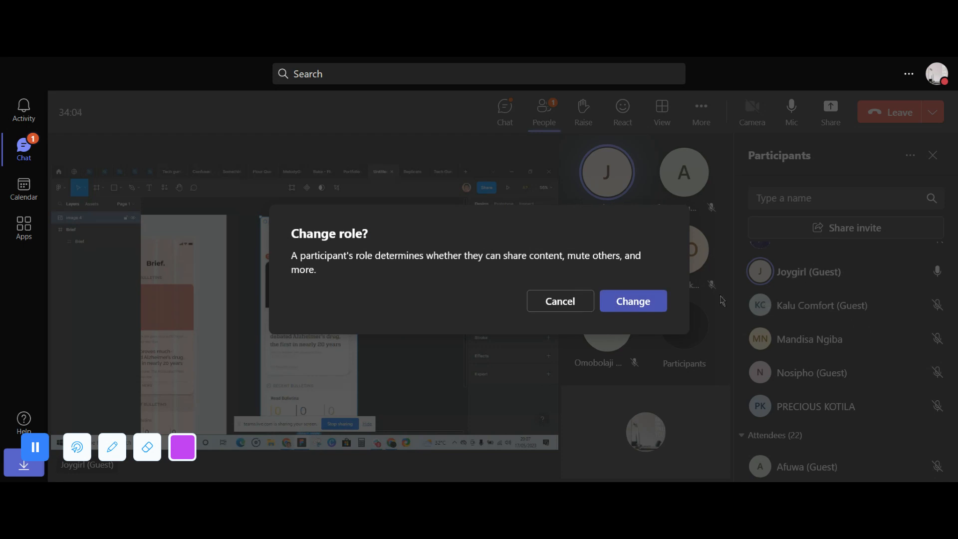
{"action": "left_click", "coordinate": [632, 301]}
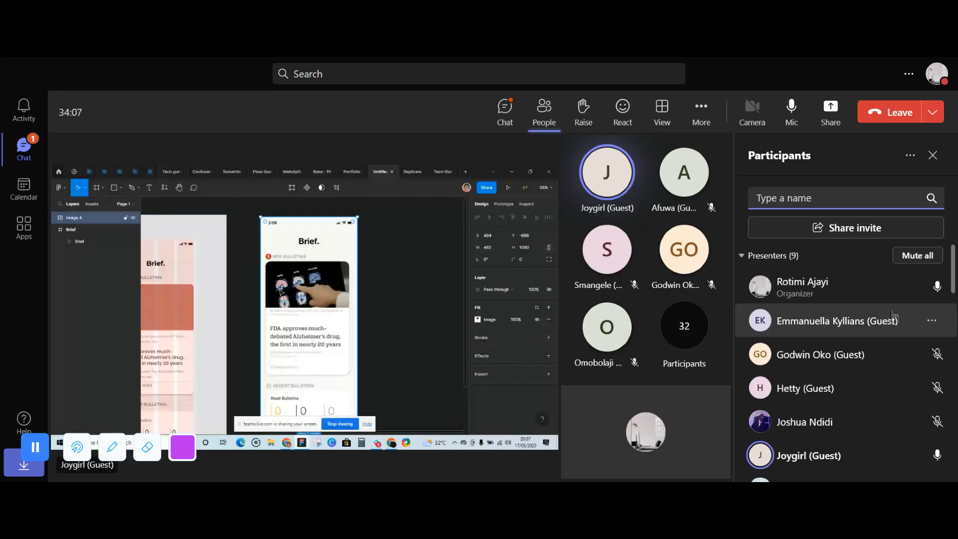
{"action": "left_click", "coordinate": [930, 322]}
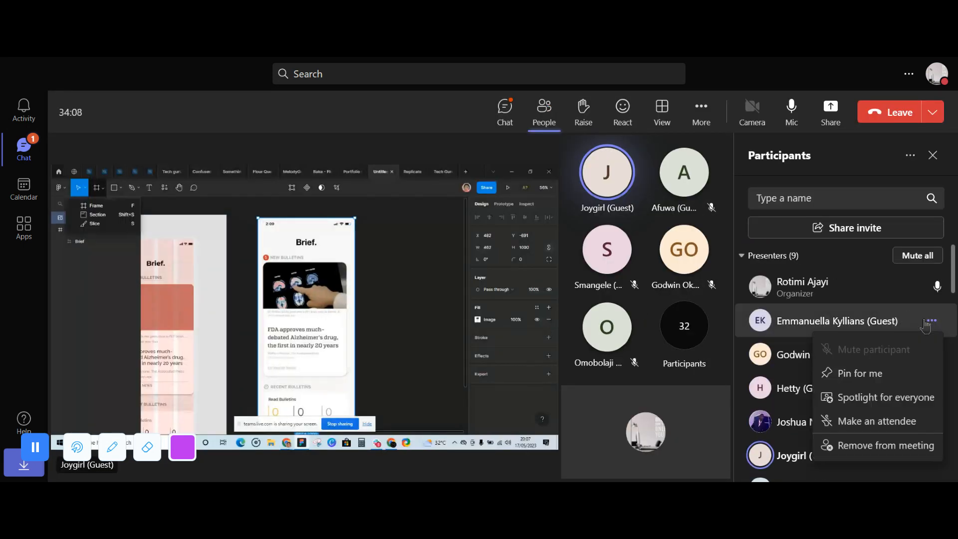
{"action": "left_click", "coordinate": [890, 420]}
{"action": "left_click", "coordinate": [662, 309]}
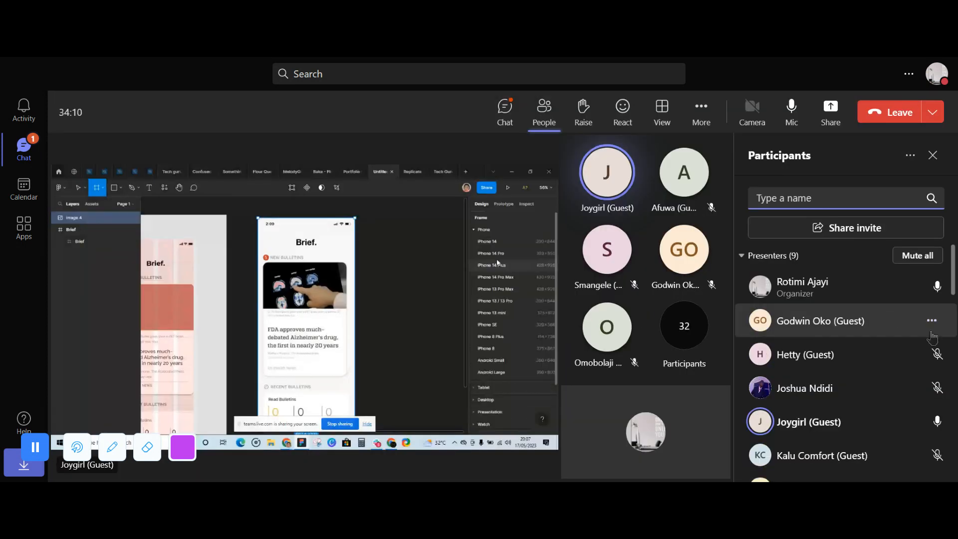
- Make the guest presenter with the initials GO and the non-organizer presenter with a photo avatar attendees
{"action": "left_click", "coordinate": [930, 322]}
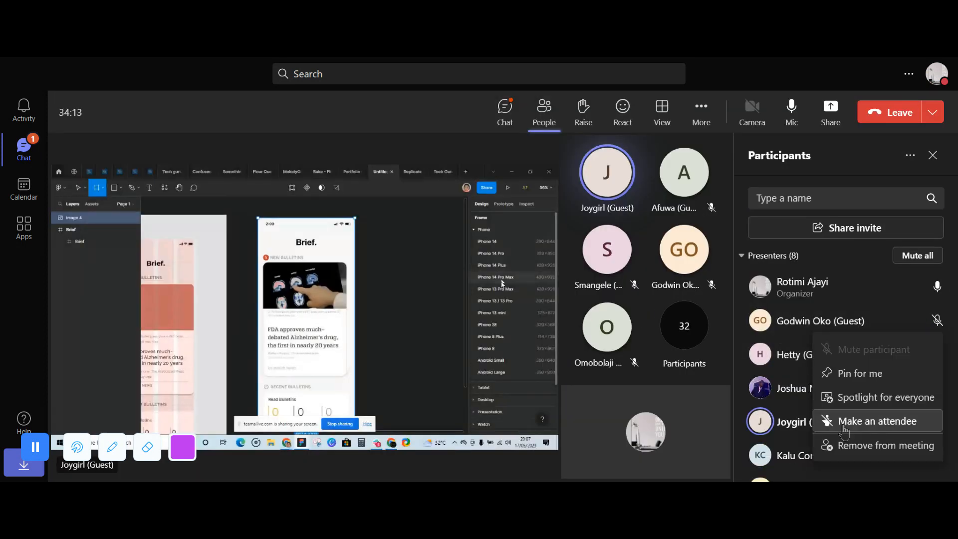
{"action": "left_click", "coordinate": [878, 421]}
{"action": "left_click", "coordinate": [644, 306]}
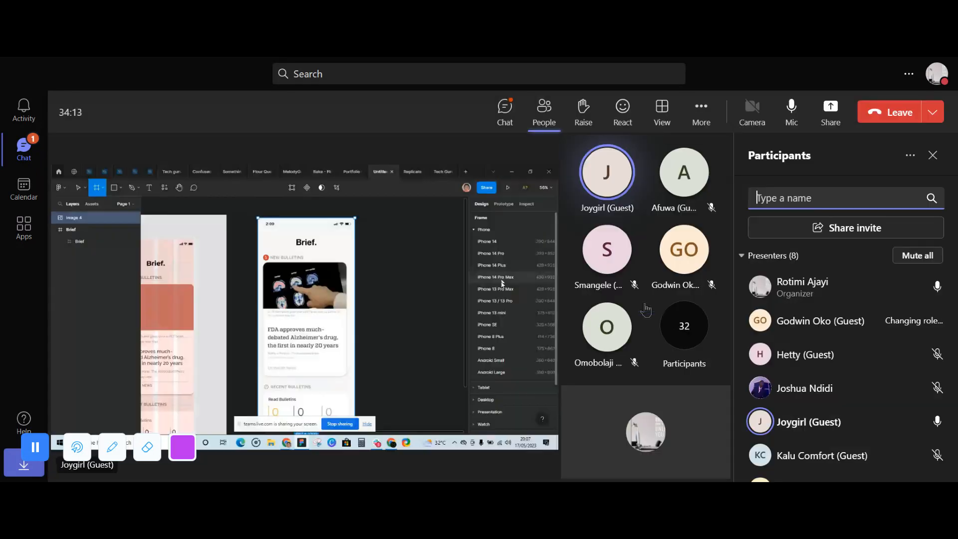
{"action": "left_click", "coordinate": [931, 354]}
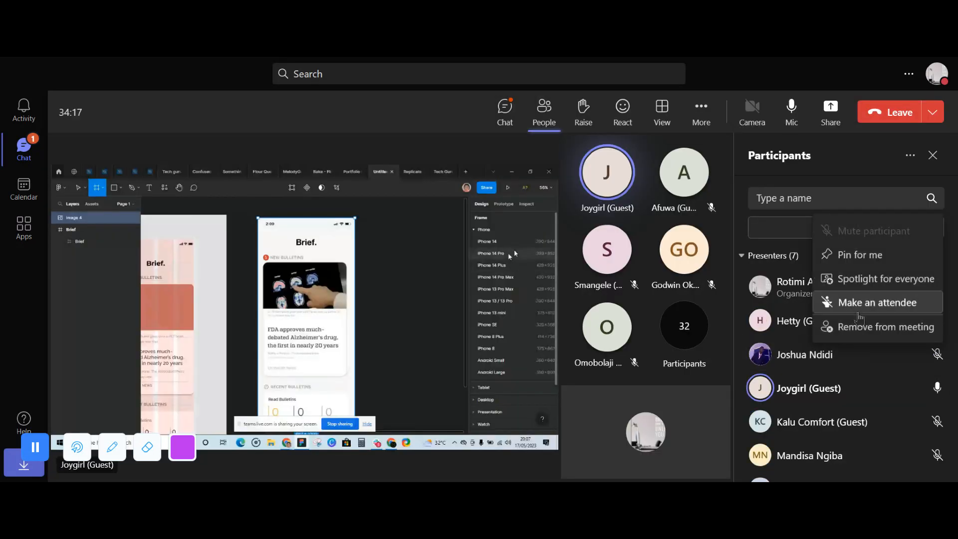
{"action": "left_click", "coordinate": [878, 302]}
{"action": "left_click", "coordinate": [660, 307]}
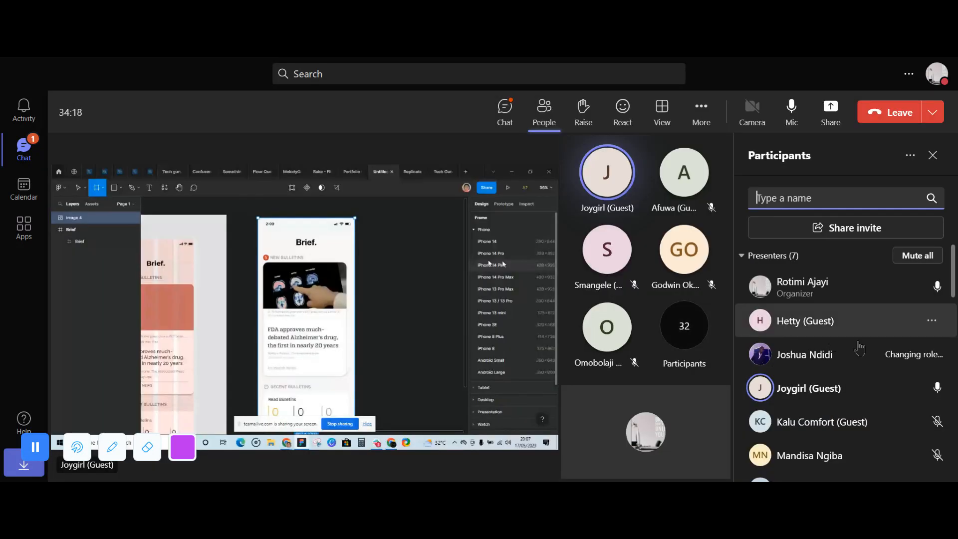
- Change the roles of the guest presenters with the initials H and KC to attendee
{"action": "left_click", "coordinate": [930, 320]}
{"action": "left_click", "coordinate": [876, 420]}
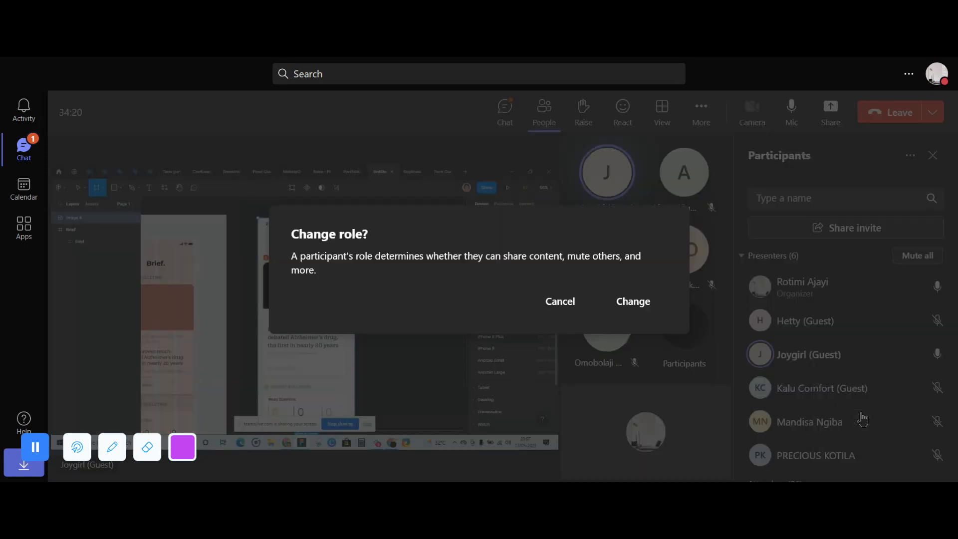
{"action": "left_click", "coordinate": [654, 304]}
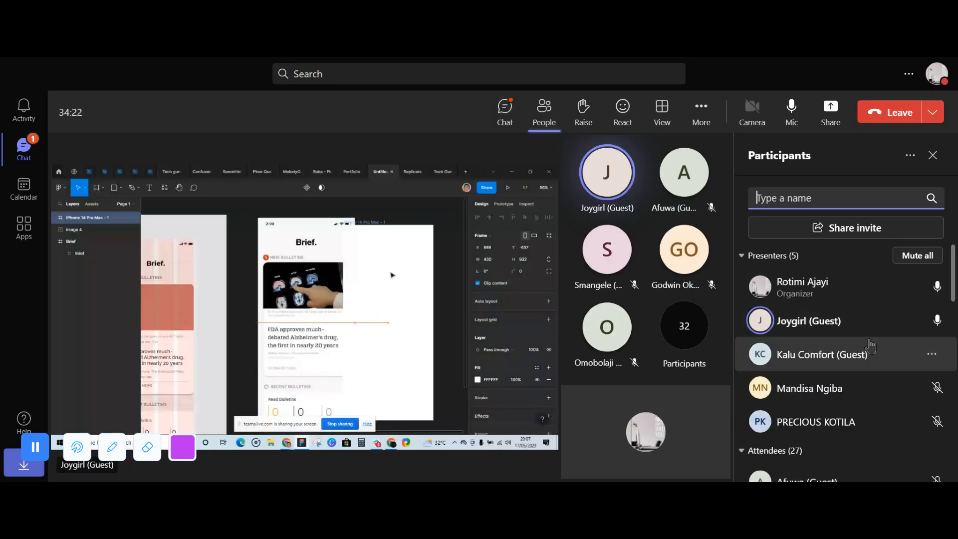
{"action": "left_click", "coordinate": [931, 354]}
{"action": "left_click", "coordinate": [878, 305]}
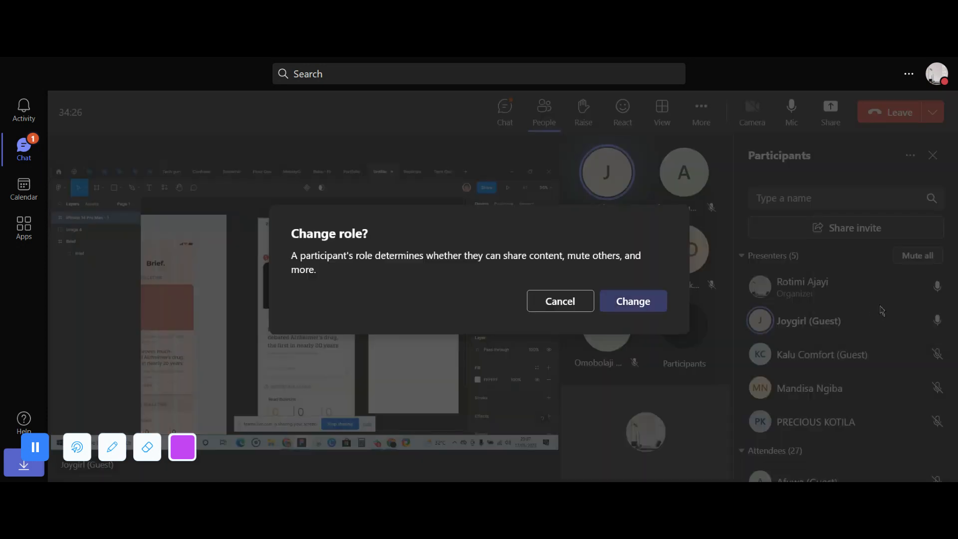
{"action": "left_click", "coordinate": [630, 301]}
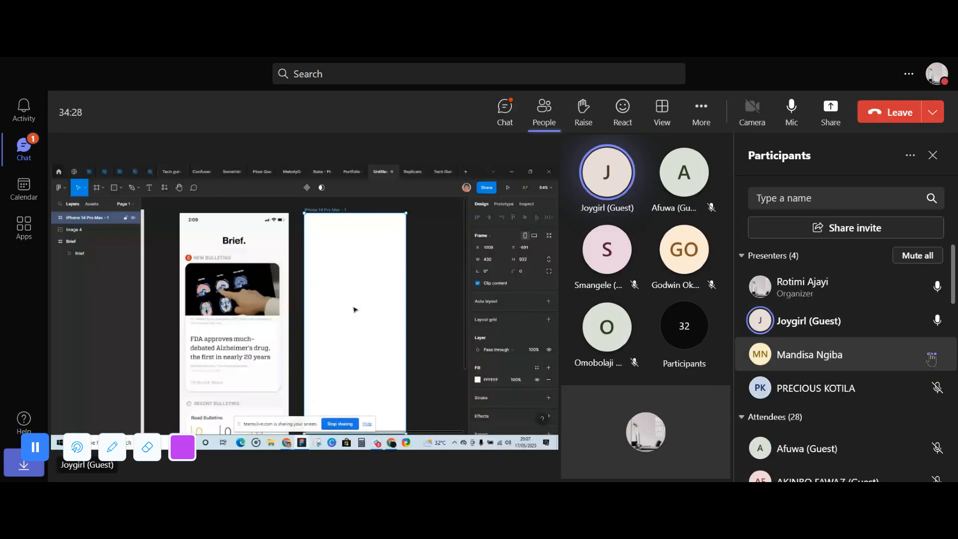
- Change the presenters with the initials MN and PK to attendees, leaving only the organizer and the speaking guest as presenters
{"action": "left_click", "coordinate": [931, 356]}
{"action": "left_click", "coordinate": [878, 301]}
{"action": "left_click", "coordinate": [663, 306]}
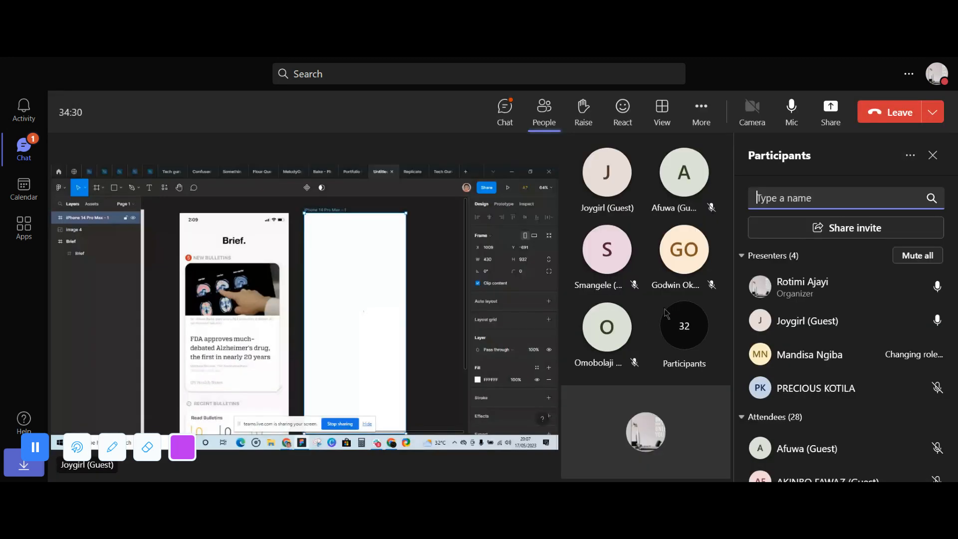
{"action": "left_click", "coordinate": [931, 354]}
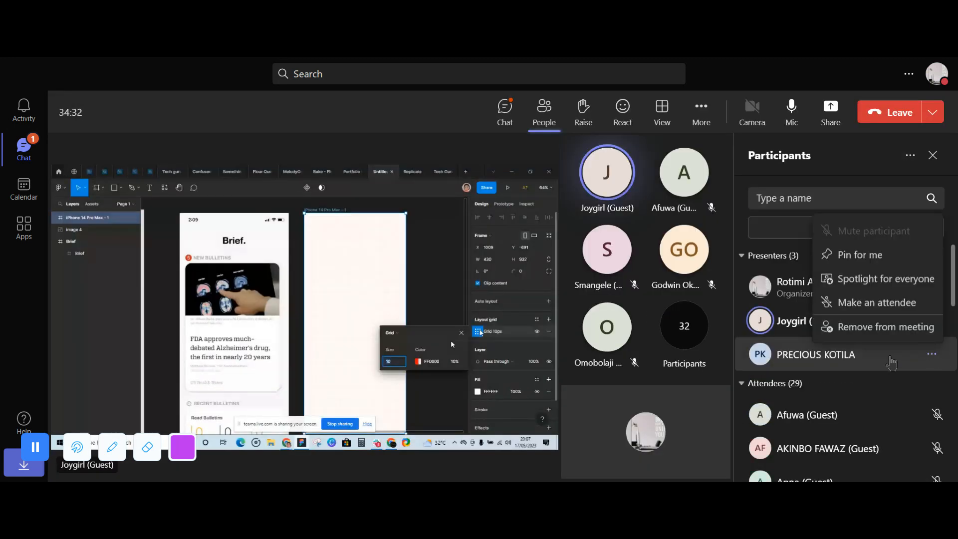
{"action": "left_click", "coordinate": [858, 303]}
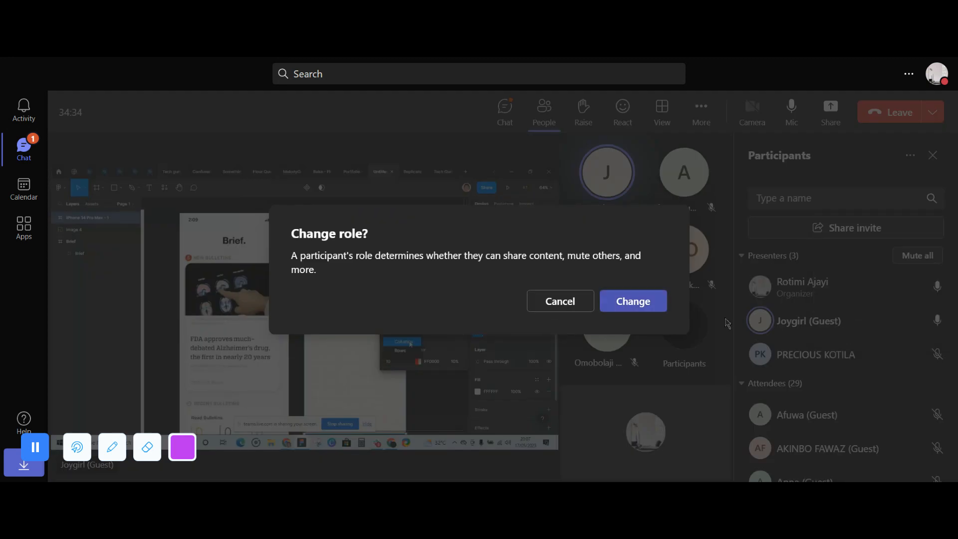
{"action": "left_click", "coordinate": [636, 306]}
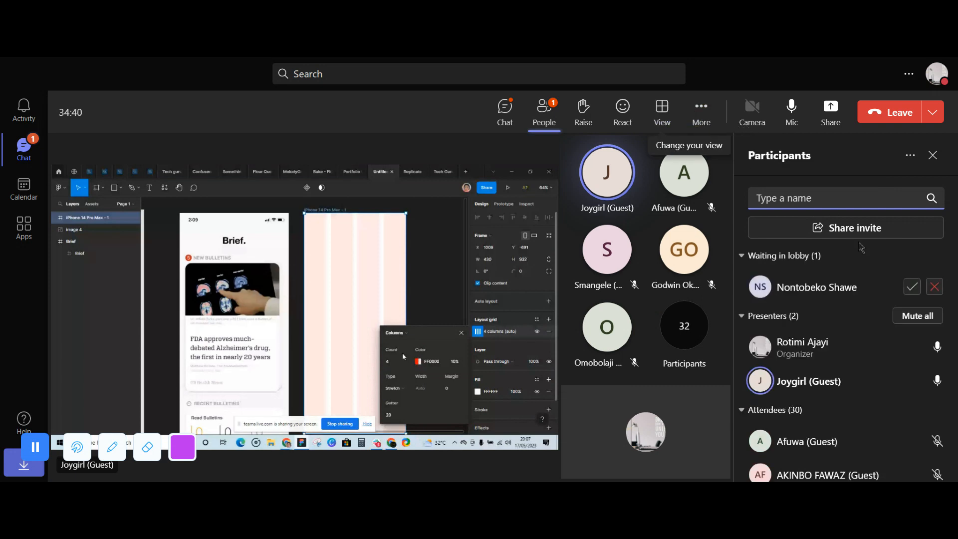
- Admit the participant with the initials NS from the lobby and make them an attendee
{"action": "left_click", "coordinate": [911, 287]}
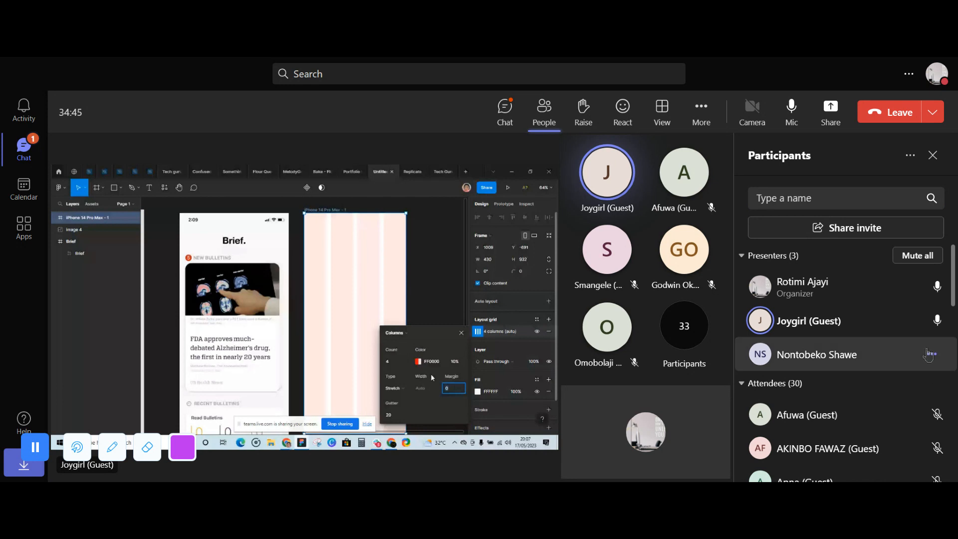
{"action": "left_click", "coordinate": [931, 355]}
{"action": "left_click", "coordinate": [883, 302]}
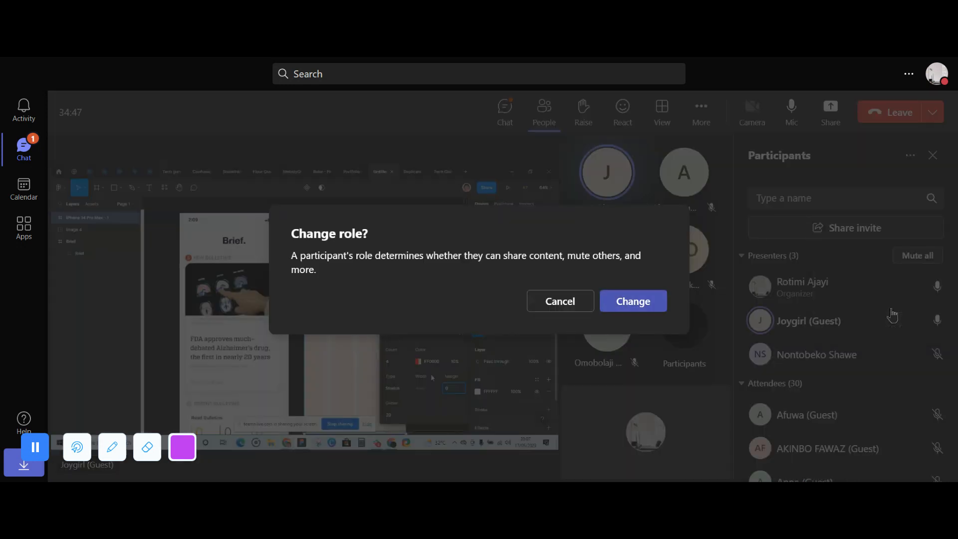
{"action": "left_click", "coordinate": [633, 301]}
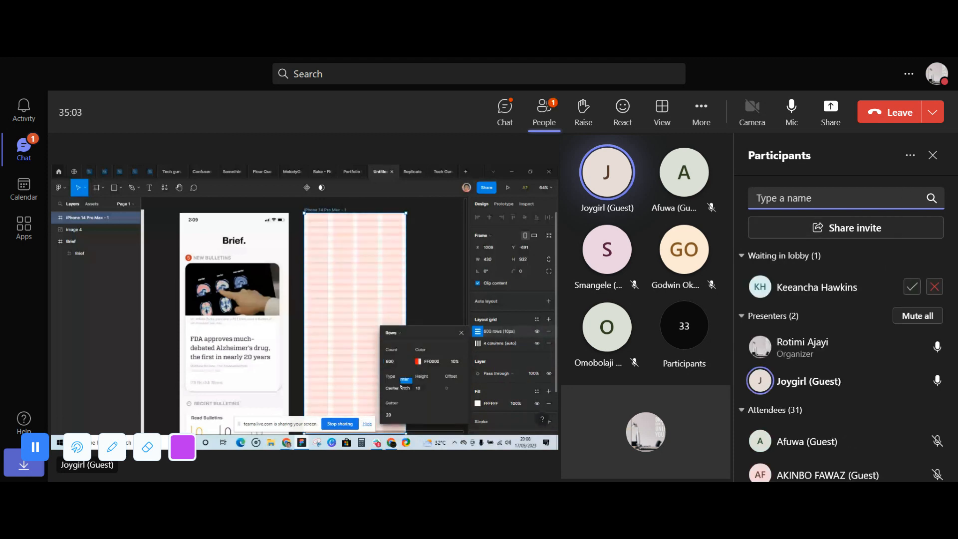
- Admit the waiting participant with the initials KH and change their role to attendee
{"action": "left_click", "coordinate": [918, 286]}
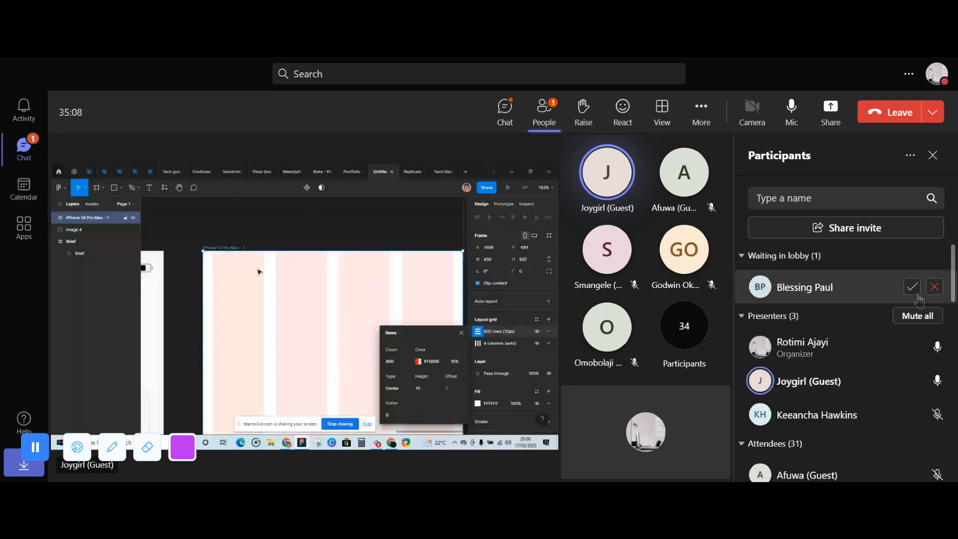
{"action": "left_click", "coordinate": [932, 415]}
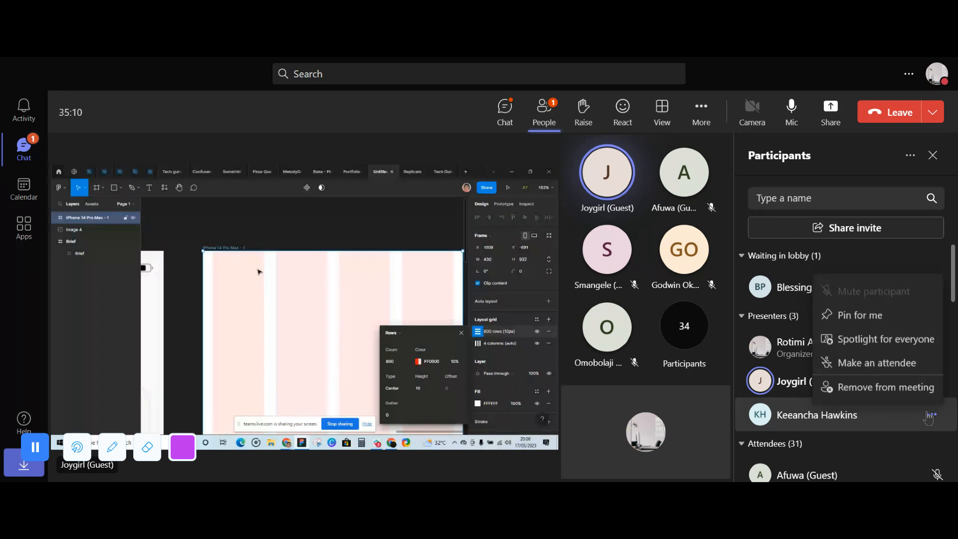
{"action": "left_click", "coordinate": [901, 363]}
{"action": "left_click", "coordinate": [633, 301]}
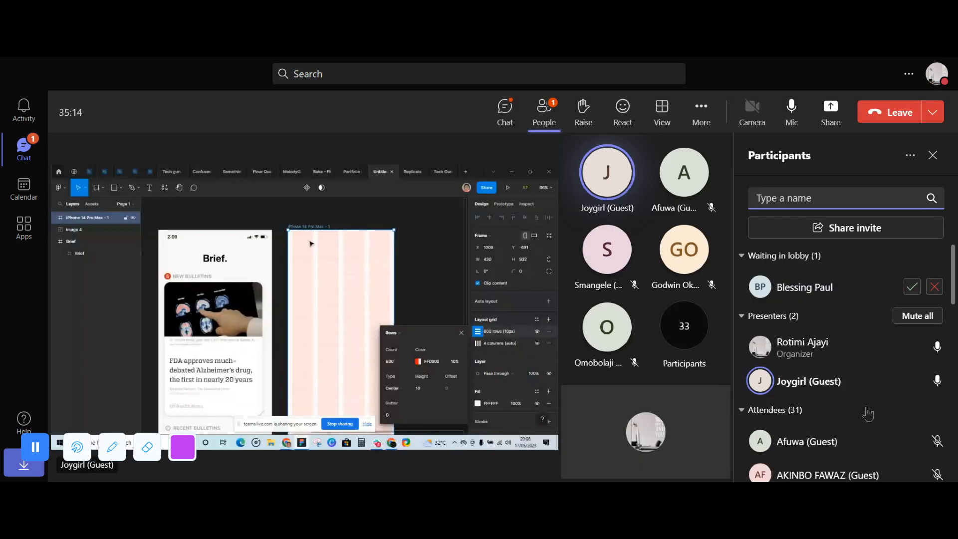
{"action": "left_click", "coordinate": [763, 410]}
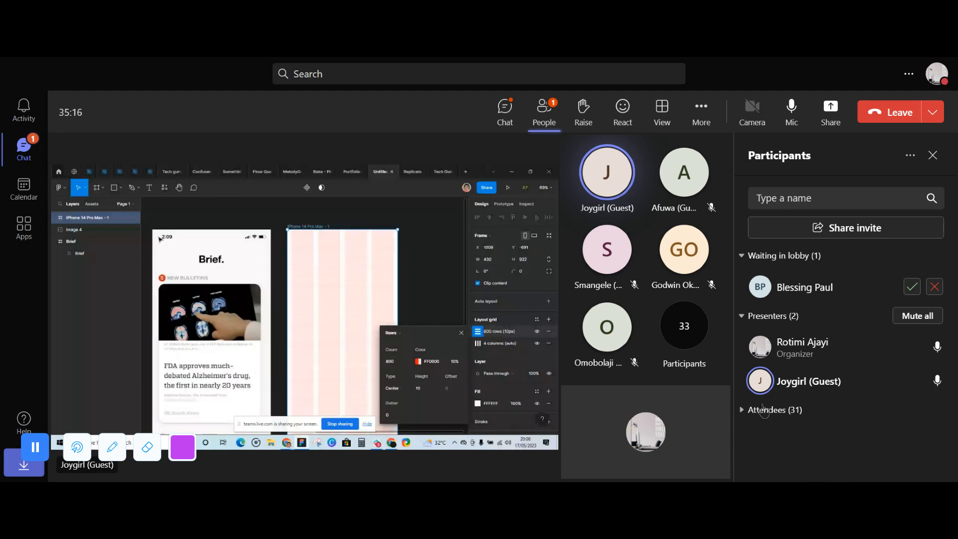
{"action": "left_click", "coordinate": [761, 411]}
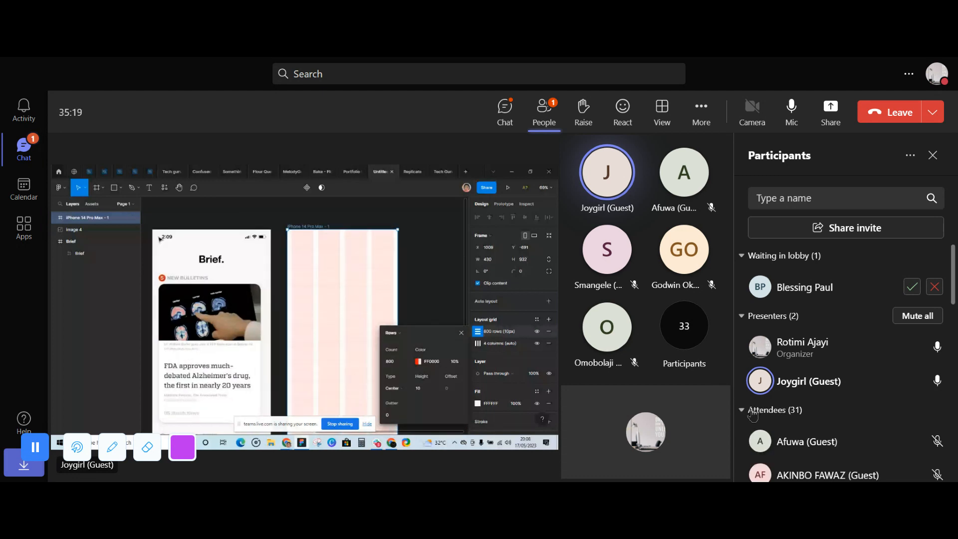
{"action": "left_click", "coordinate": [794, 416]}
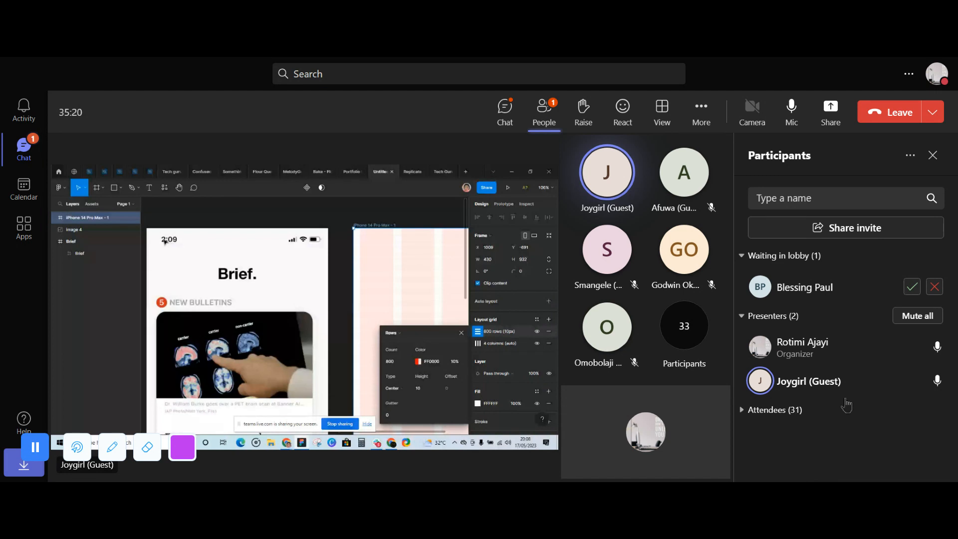
{"action": "left_click", "coordinate": [787, 410]}
{"action": "scroll", "coordinate": [923, 413], "scroll_direction": "down", "scroll_amount": 5}
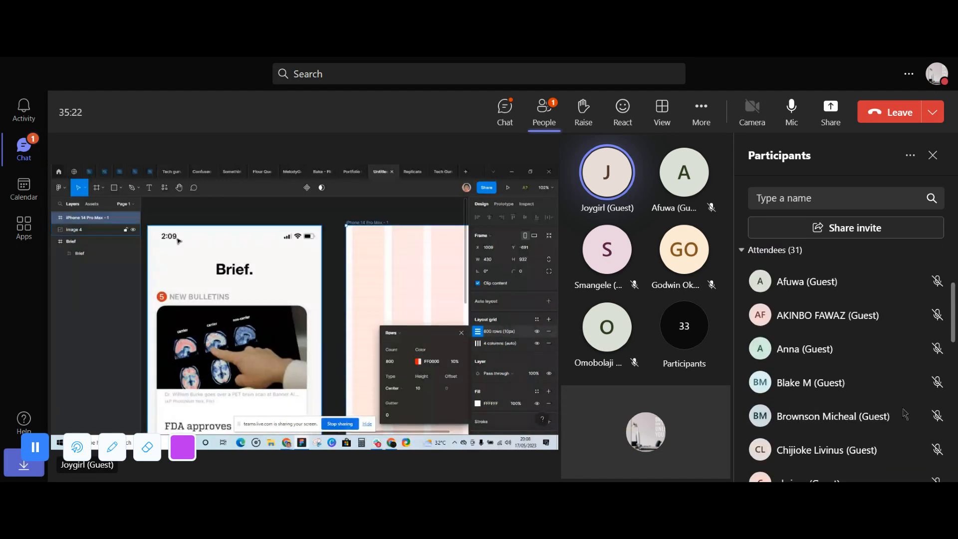
{"action": "scroll", "coordinate": [922, 414], "scroll_direction": "up", "scroll_amount": 4}
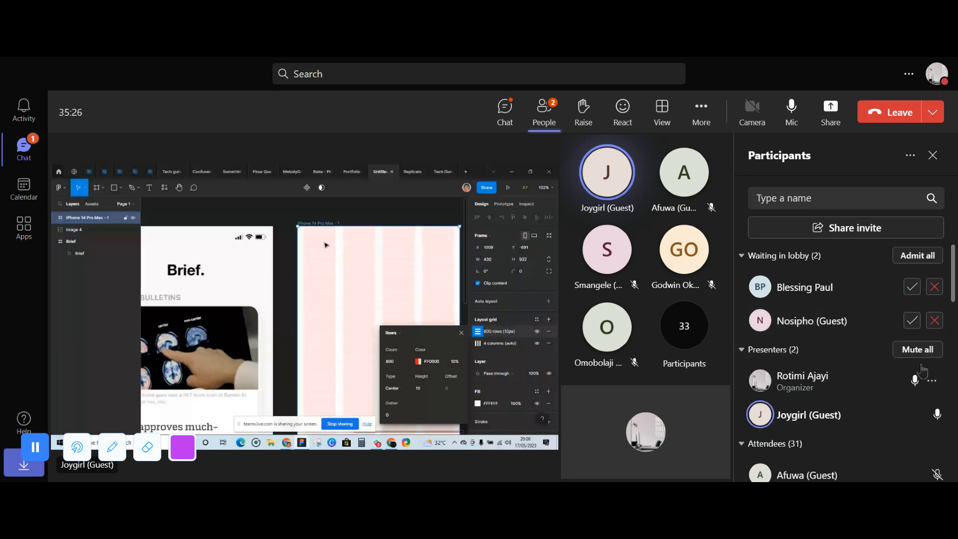
- Admit everyone waiting in the lobby and make the new presenter with the initials BP an attendee
{"action": "left_click", "coordinate": [917, 255]}
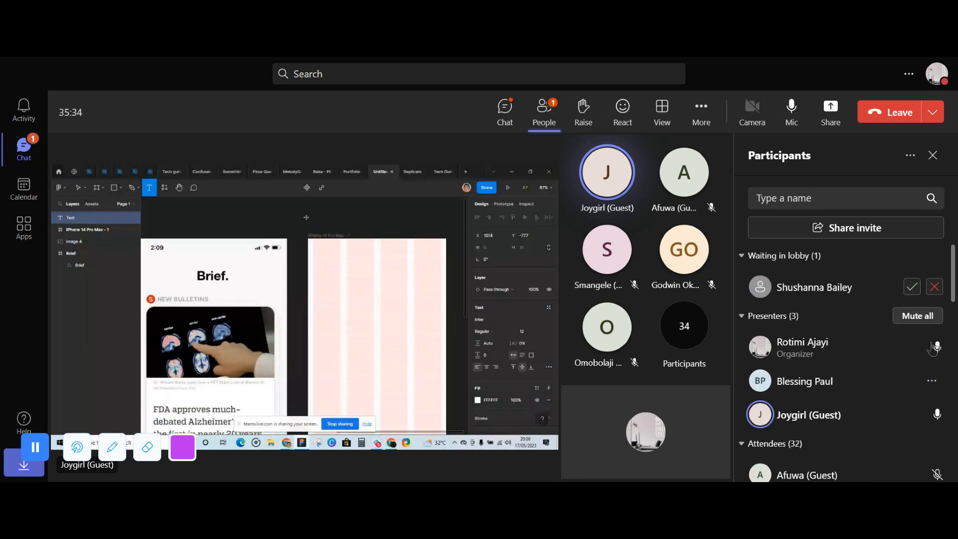
{"action": "left_click", "coordinate": [931, 381]}
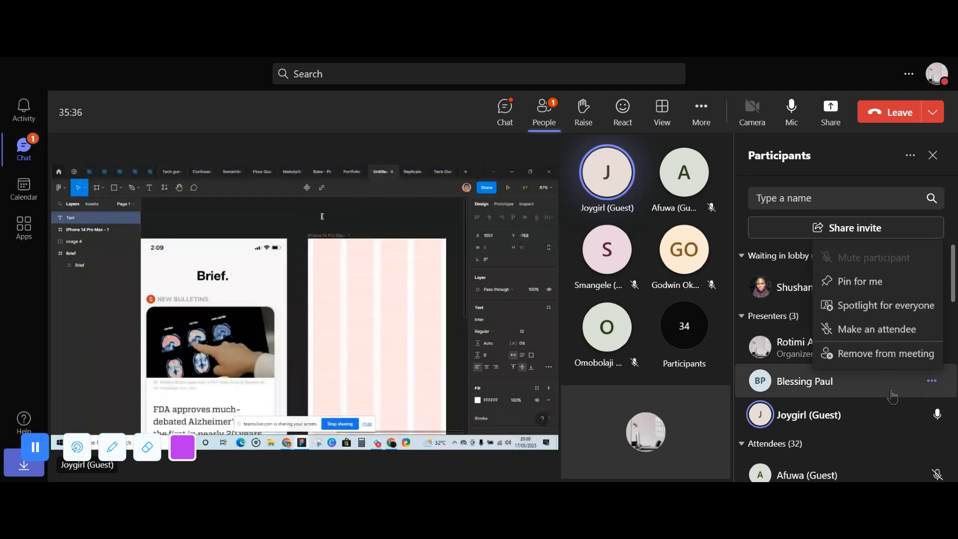
{"action": "left_click", "coordinate": [885, 387]}
{"action": "left_click", "coordinate": [644, 303]}
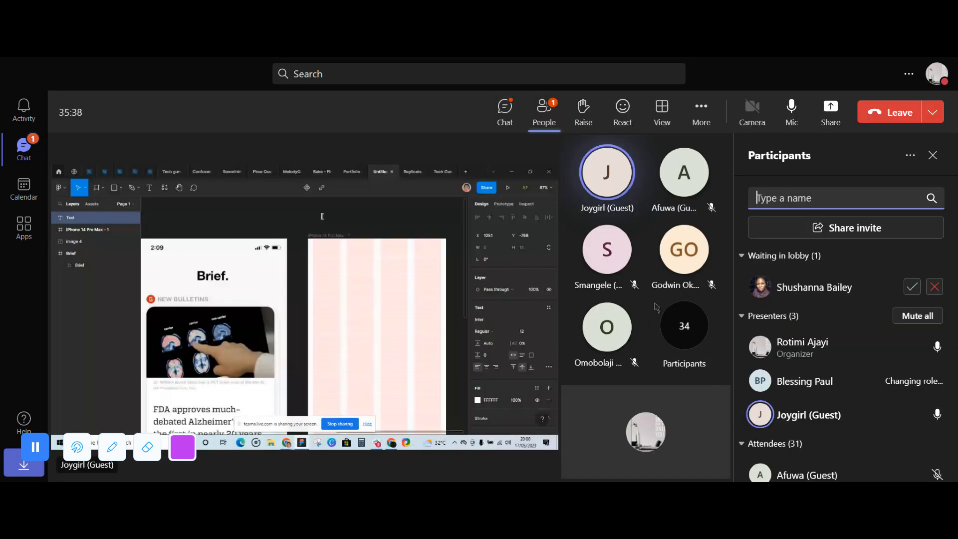
- Admit the waiting participant with the photo avatar and change their role from presenter to attendee
{"action": "left_click", "coordinate": [911, 287]}
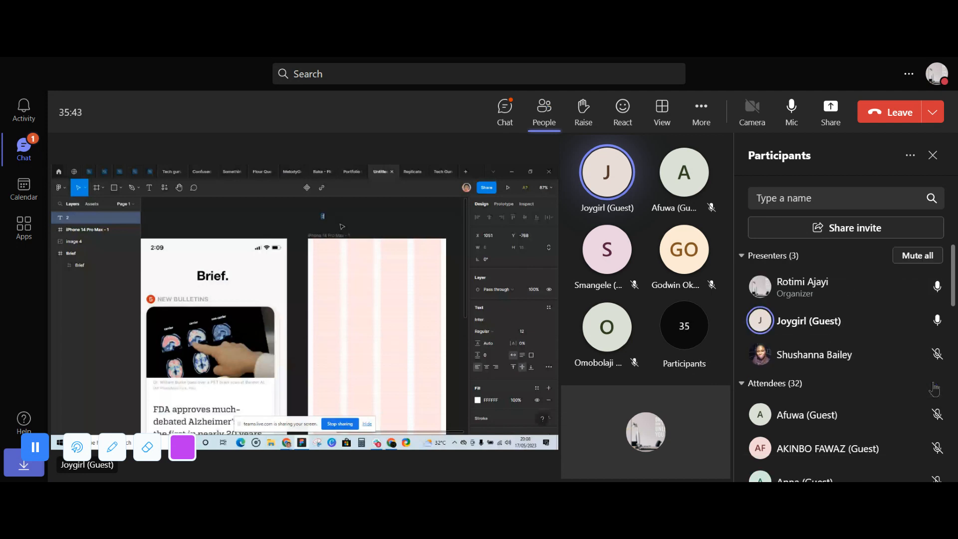
{"action": "left_click", "coordinate": [931, 353]}
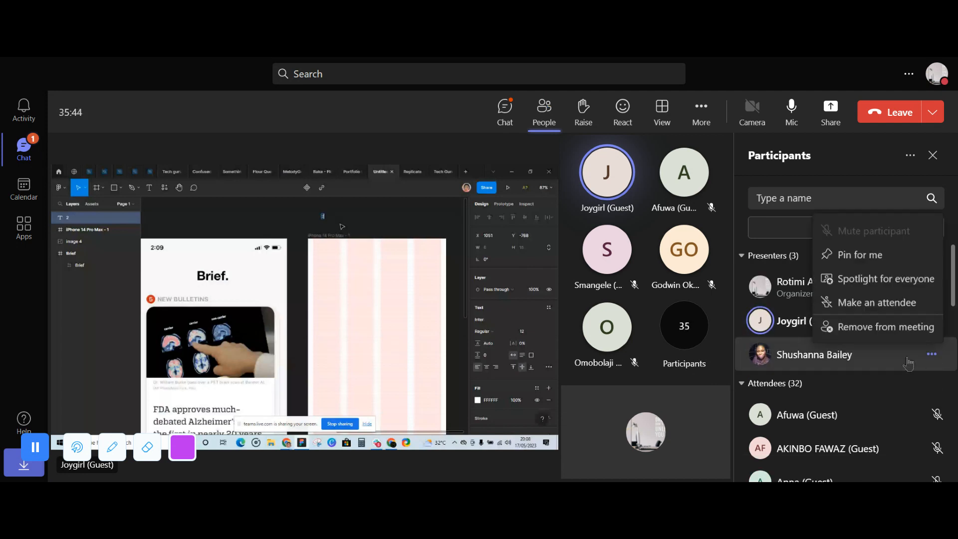
{"action": "left_click", "coordinate": [876, 311]}
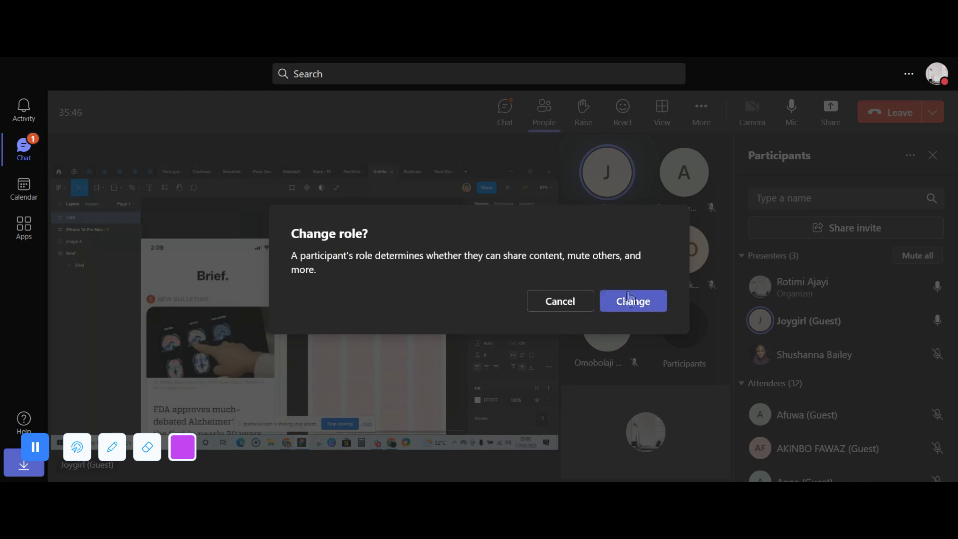
{"action": "left_click", "coordinate": [633, 300]}
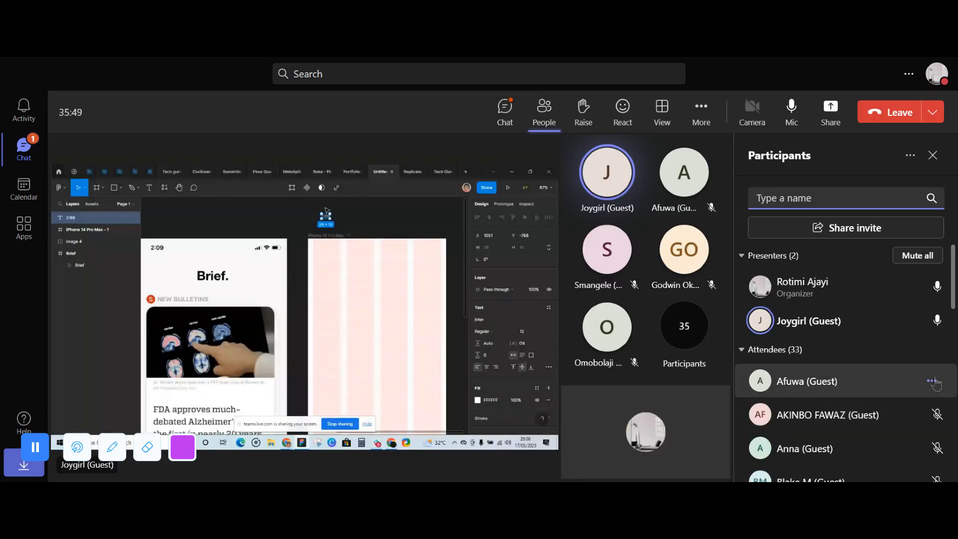
- Collapse the attendees group in the participants list
{"action": "left_click", "coordinate": [932, 381]}
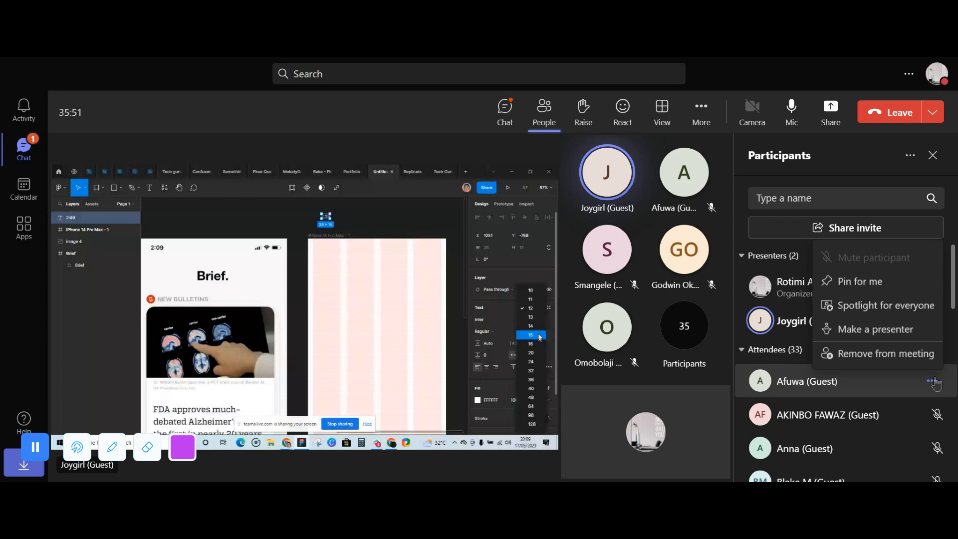
{"action": "left_click", "coordinate": [766, 355]}
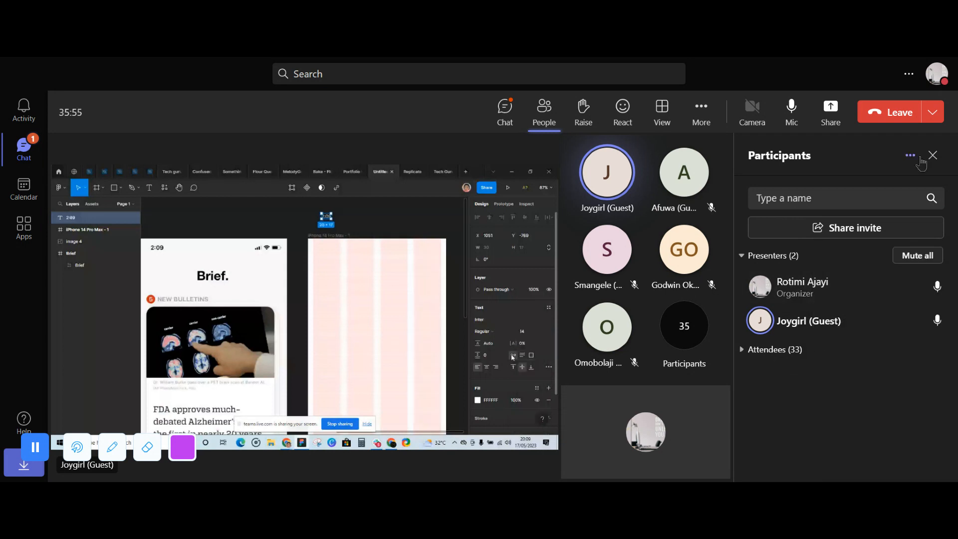
{"action": "left_click", "coordinate": [707, 115]}
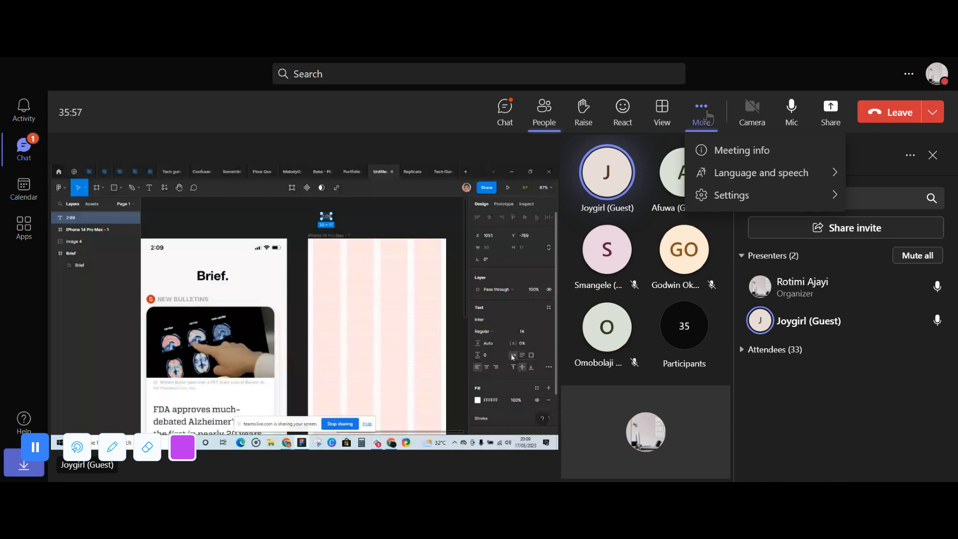
{"action": "left_click", "coordinate": [908, 385]}
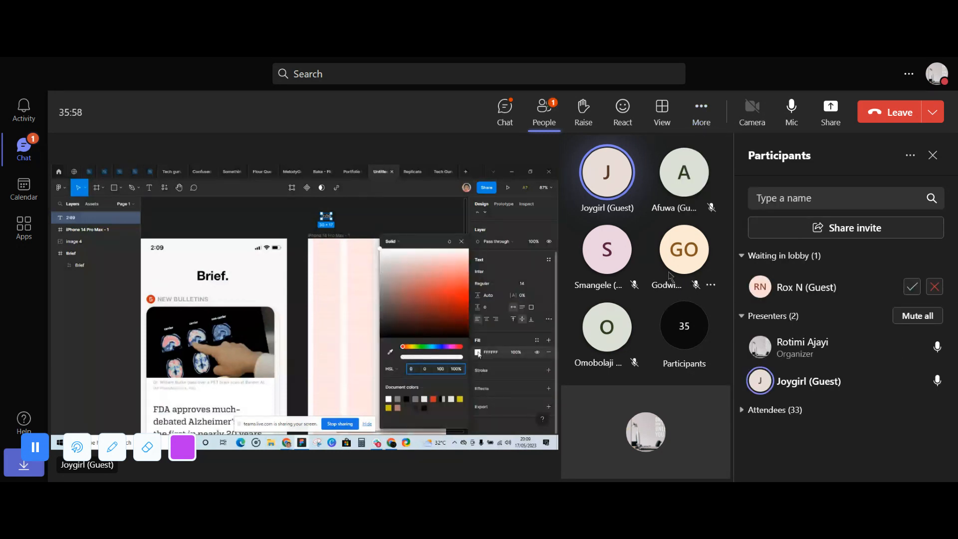
- Admit the waiting guests with the initials RN and T, making the guest RN an attendee
{"action": "left_click", "coordinate": [912, 287]}
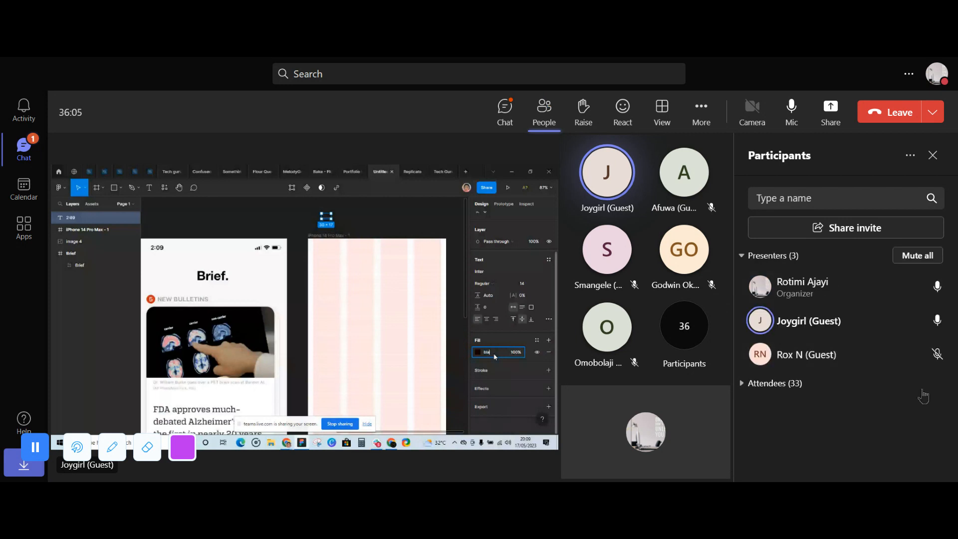
{"action": "left_click", "coordinate": [919, 353]}
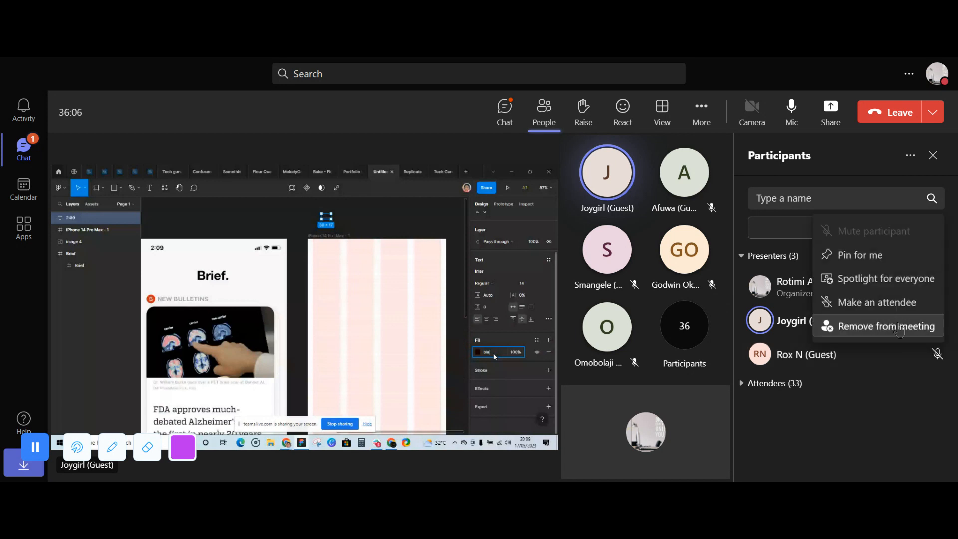
{"action": "left_click", "coordinate": [885, 302]}
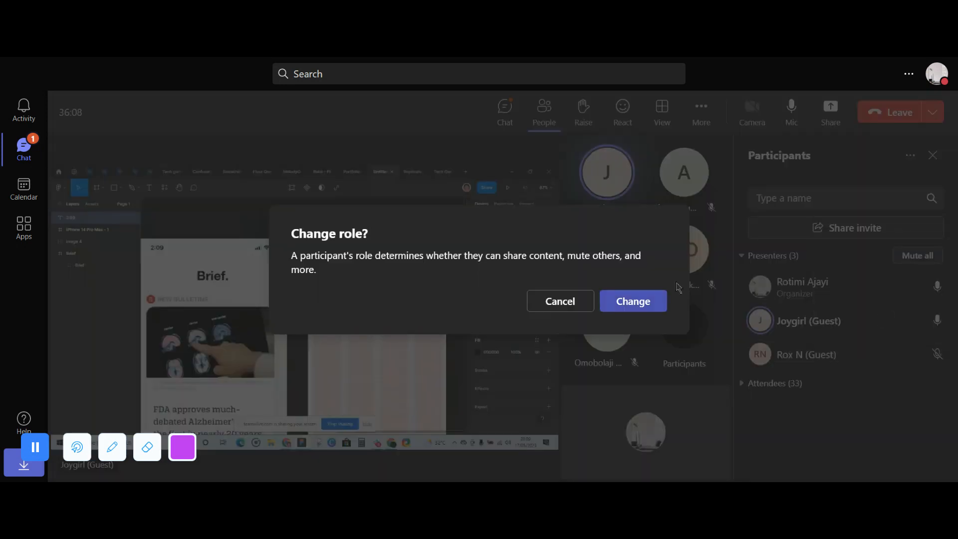
{"action": "left_click", "coordinate": [632, 300]}
{"action": "left_click", "coordinate": [913, 289]}
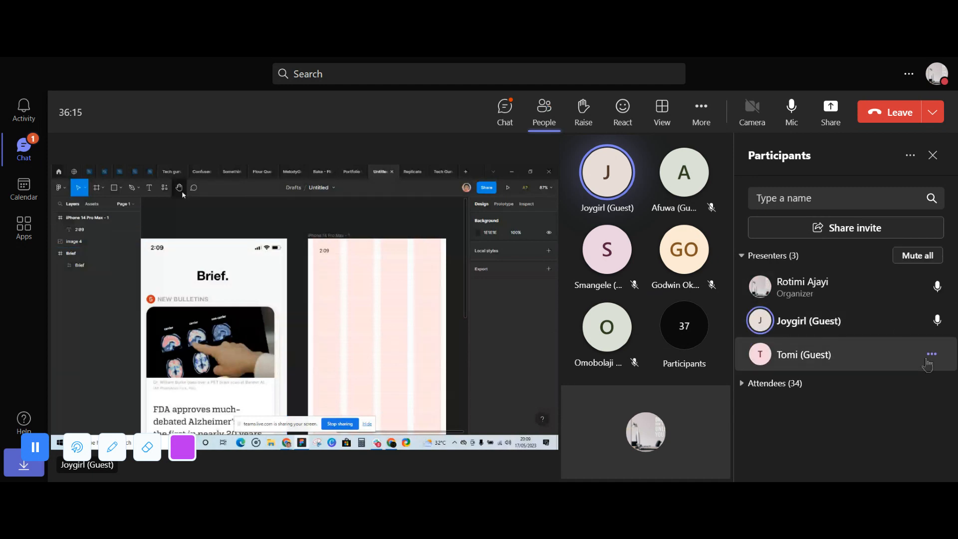
{"action": "left_click", "coordinate": [931, 353]}
{"action": "left_click", "coordinate": [838, 301]}
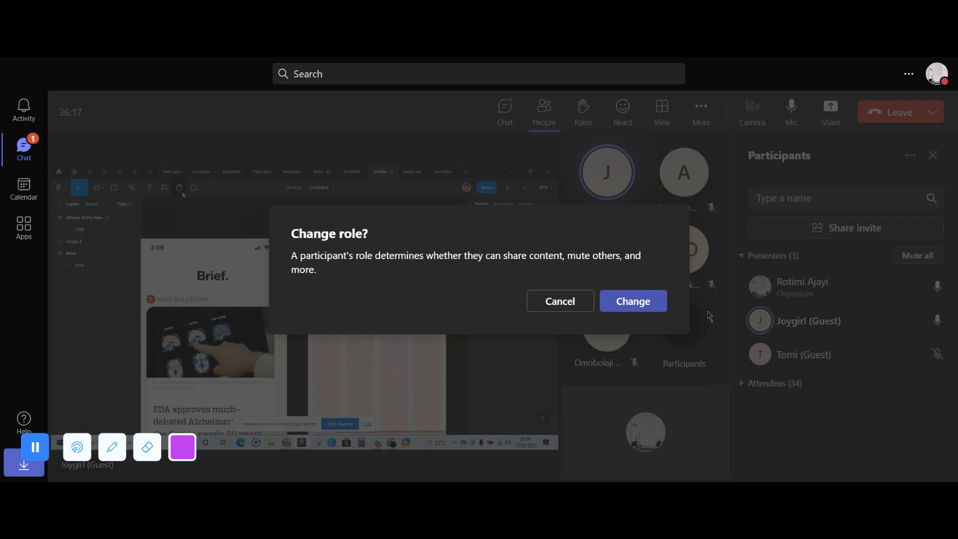
{"action": "left_click", "coordinate": [560, 300]}
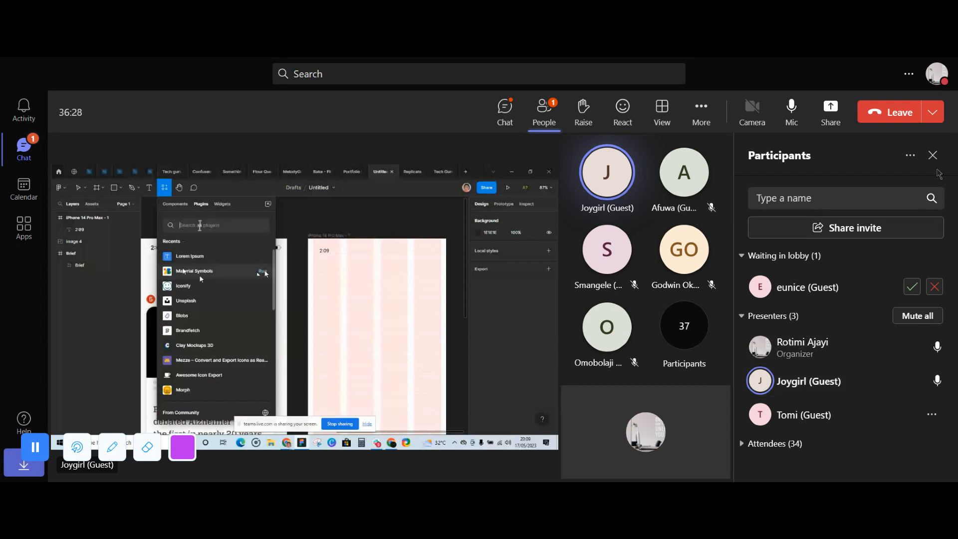
- Close the participants list and admit the guests with the initials E and O from the lobby notifications
{"action": "left_click", "coordinate": [932, 156]}
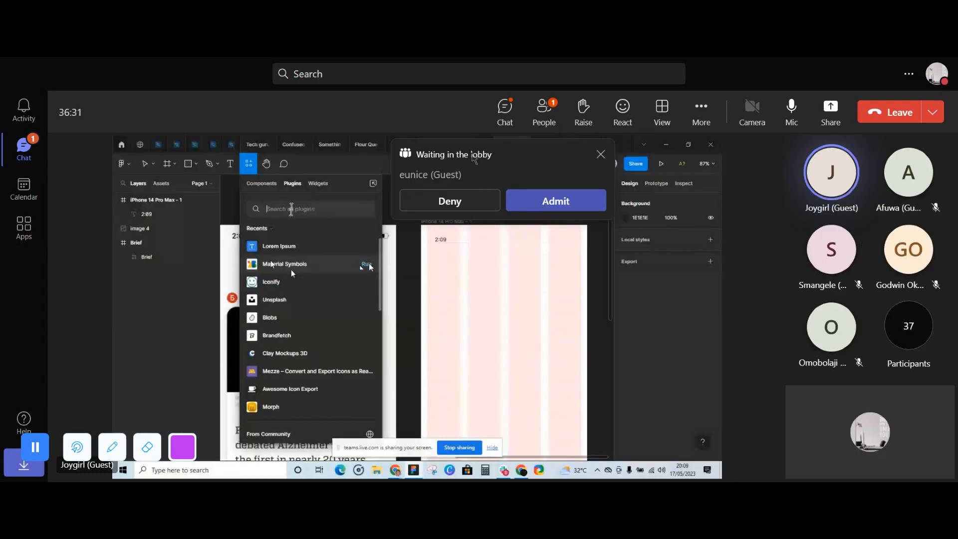
{"action": "left_click", "coordinate": [547, 202]}
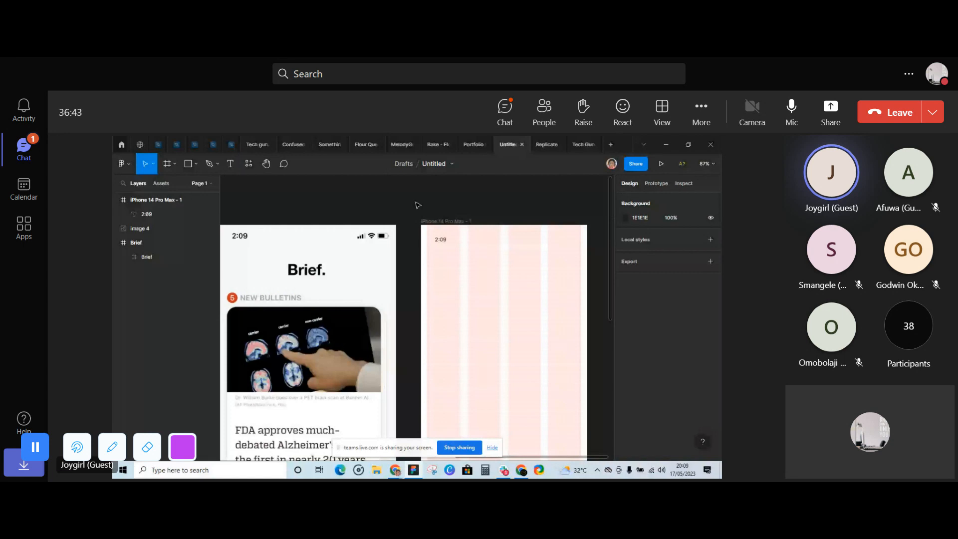
{"action": "left_click", "coordinate": [248, 163]}
{"action": "mouse_move", "coordinate": [826, 167]}
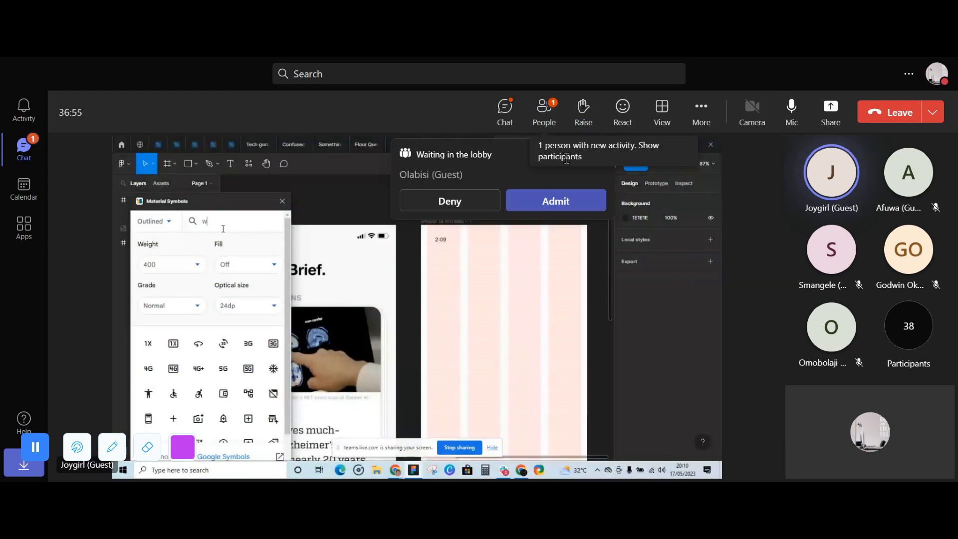
{"action": "left_click", "coordinate": [554, 201]}
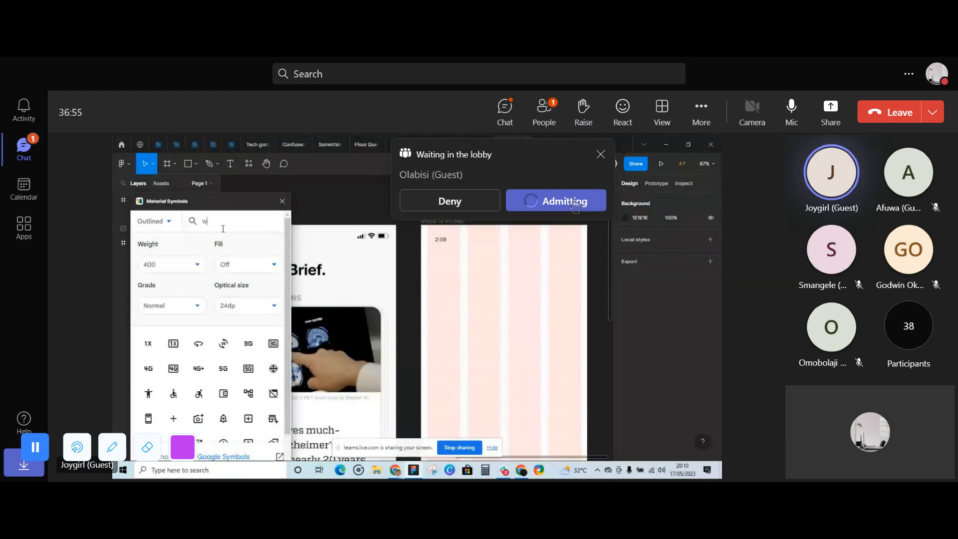
- Reopen the participants list and make the guest presenter with the initial E an attendee
{"action": "left_click", "coordinate": [555, 119]}
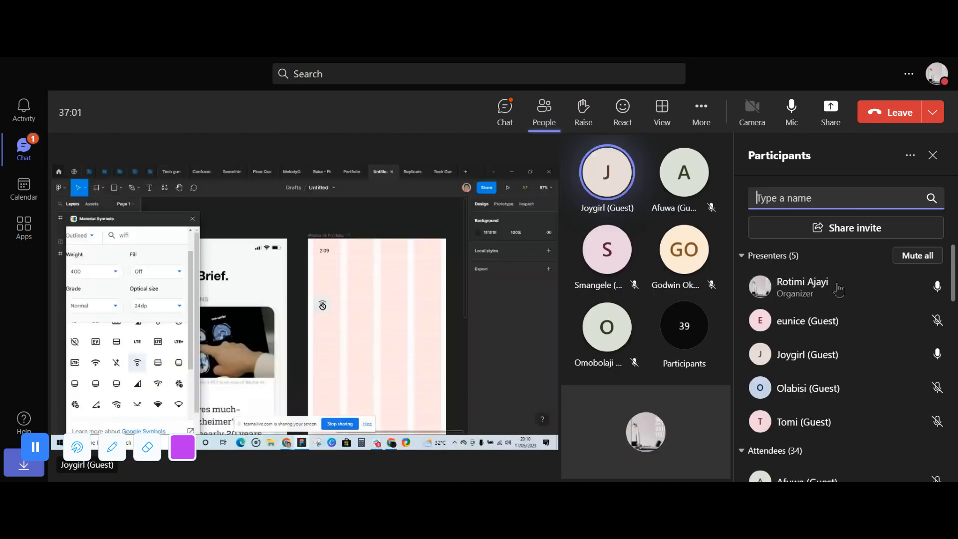
{"action": "left_click", "coordinate": [931, 320]}
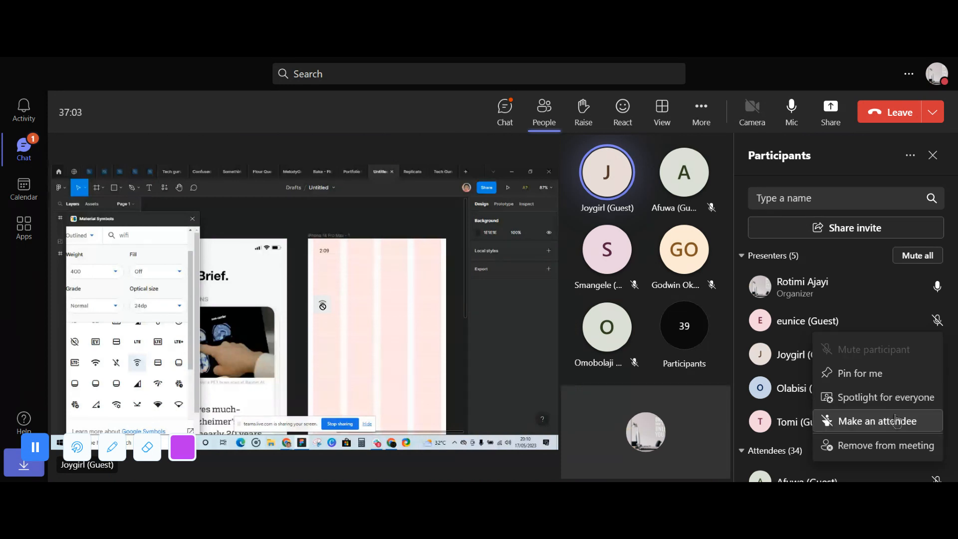
{"action": "left_click", "coordinate": [876, 421]}
{"action": "left_click", "coordinate": [643, 302]}
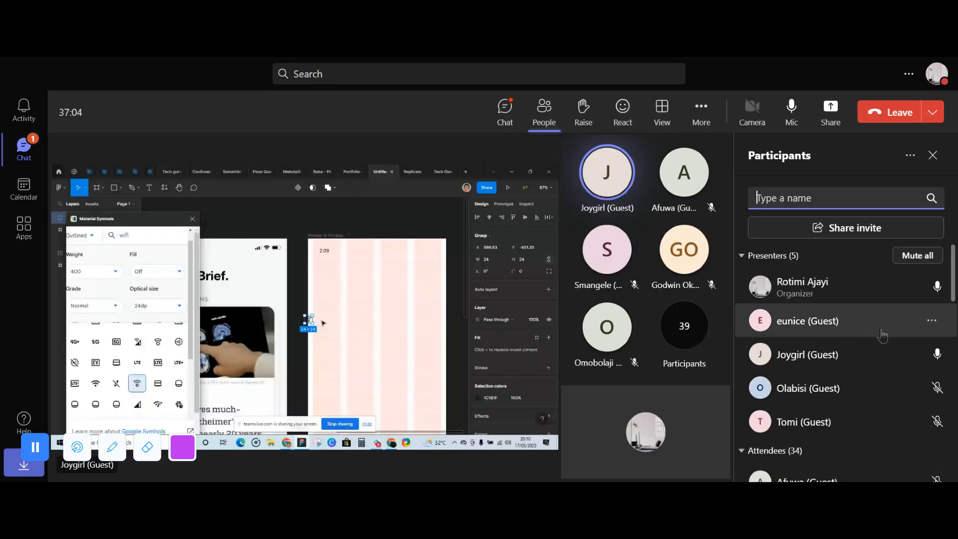
- Make the guest presenter with the initial O an attendee
{"action": "left_click", "coordinate": [931, 354]}
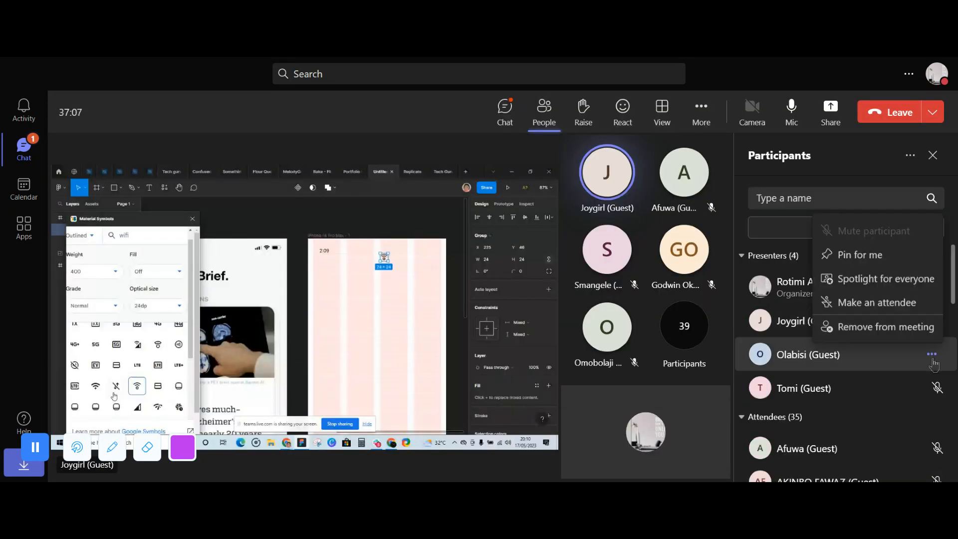
{"action": "left_click", "coordinate": [898, 303]}
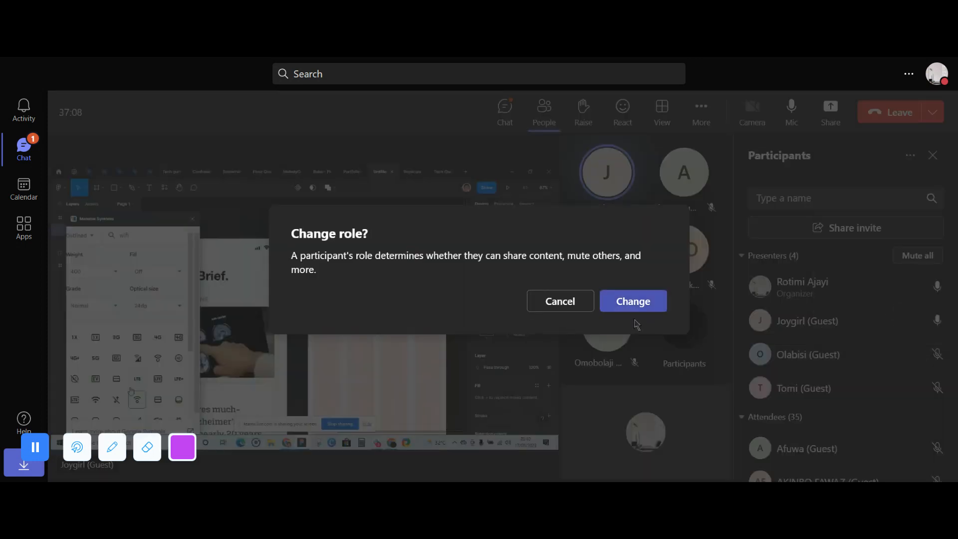
{"action": "left_click", "coordinate": [633, 300]}
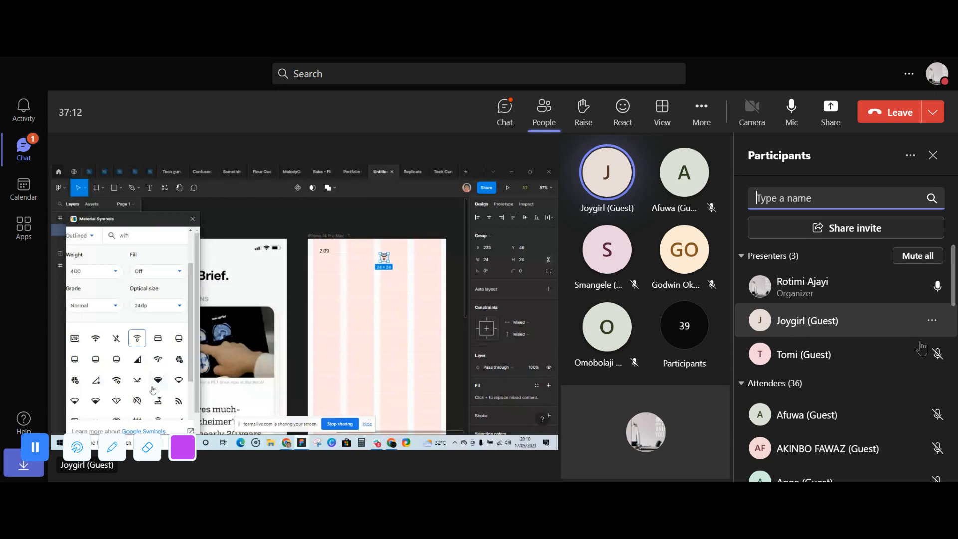
- Switch the meeting view to Focus on content and admit everyone waiting in the lobby
{"action": "left_click", "coordinate": [661, 112]}
{"action": "left_click", "coordinate": [713, 239]}
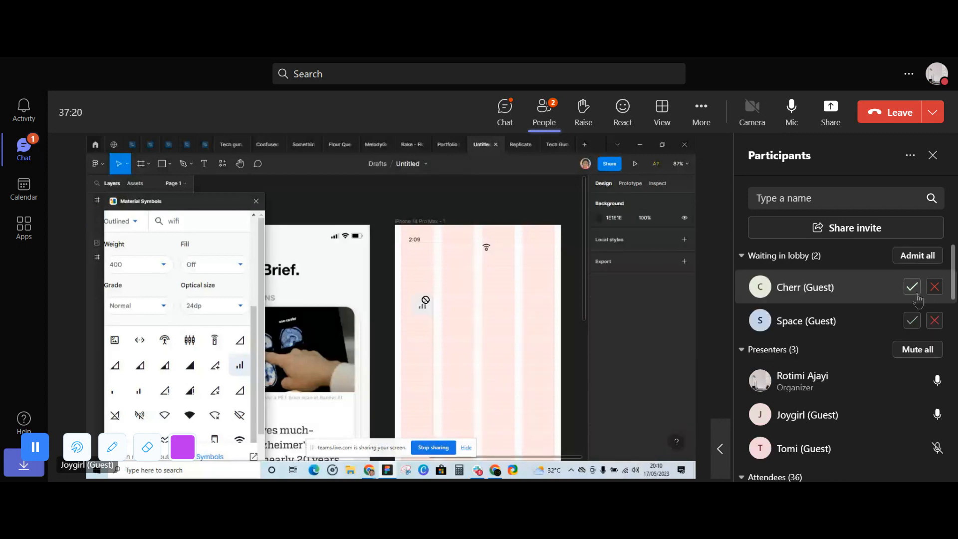
{"action": "left_click", "coordinate": [917, 255]}
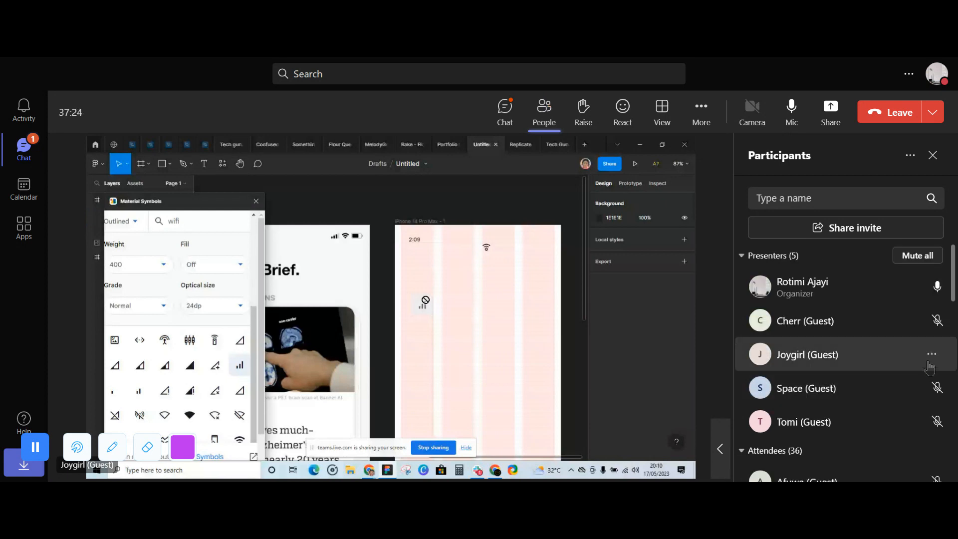
- Make the newly admitted guest presenters with the initials S and C attendees
{"action": "left_click", "coordinate": [932, 388]}
{"action": "left_click", "coordinate": [900, 344]}
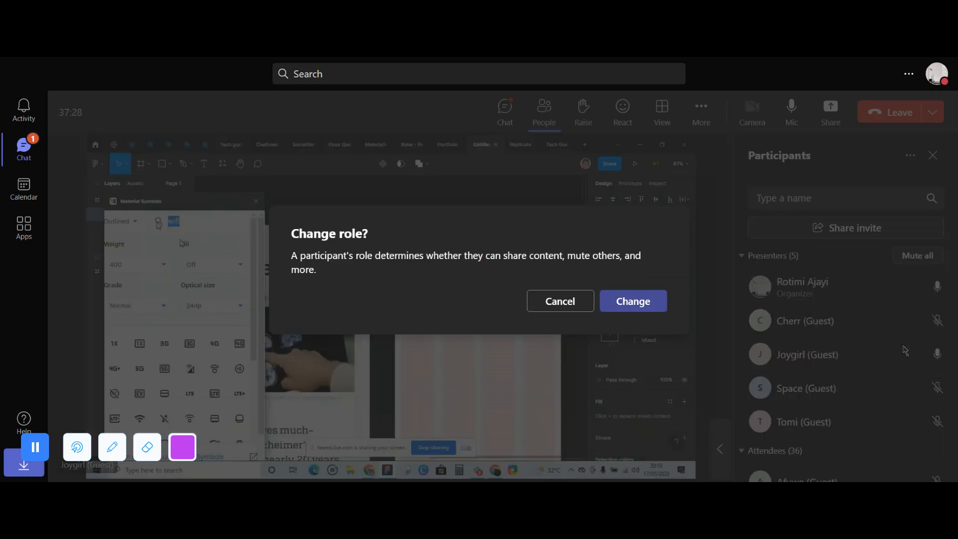
{"action": "left_click", "coordinate": [635, 300]}
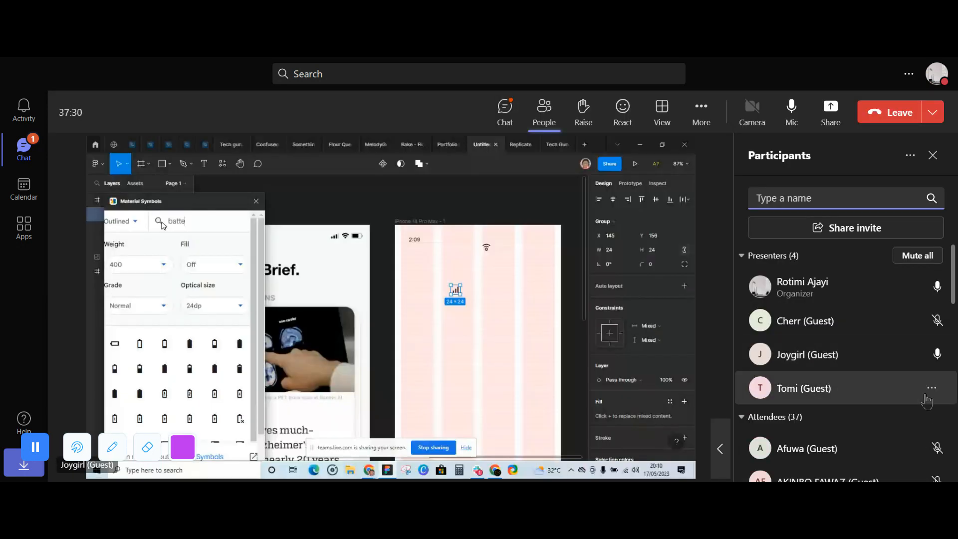
{"action": "left_click", "coordinate": [930, 321]}
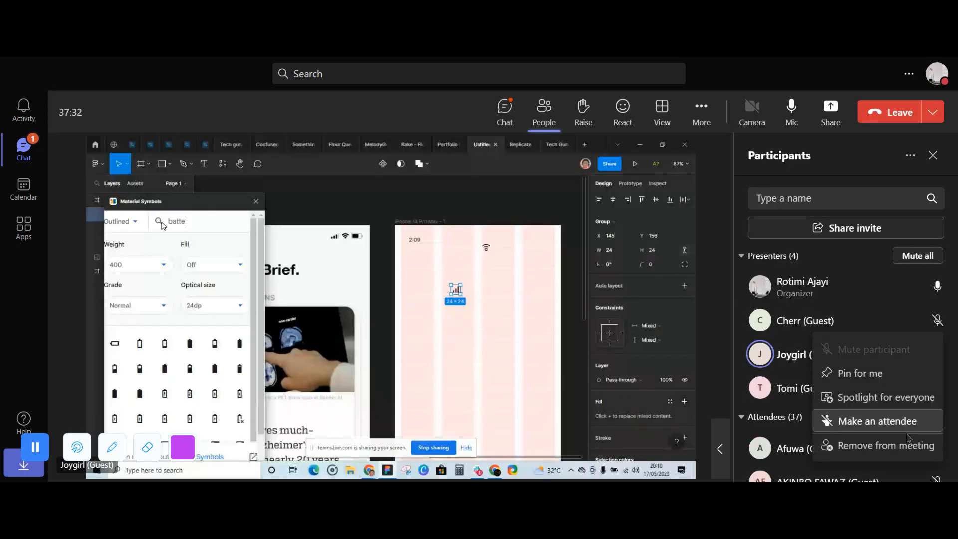
{"action": "left_click", "coordinate": [899, 422]}
{"action": "left_click", "coordinate": [634, 300]}
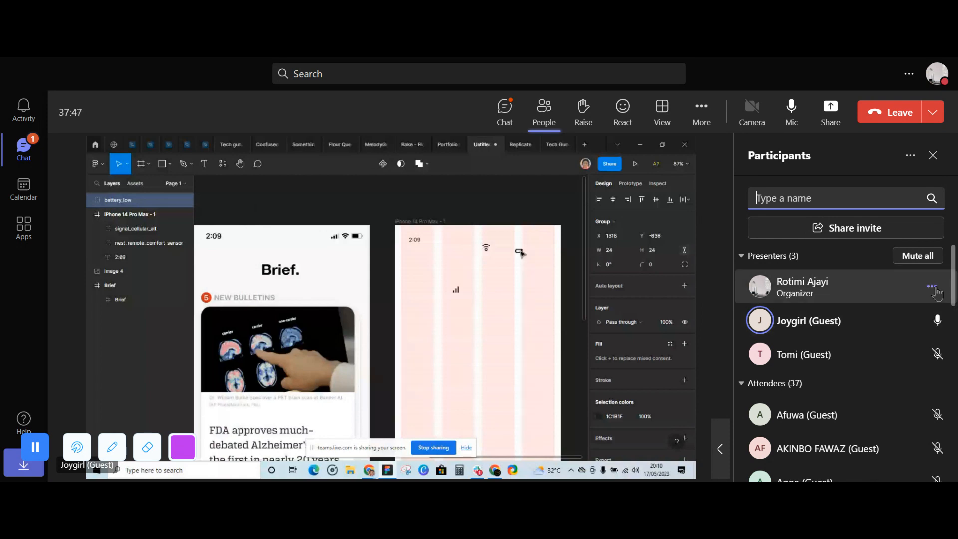
- Admit the waiting guest with the initial S from the lobby
{"action": "left_click", "coordinate": [932, 288]}
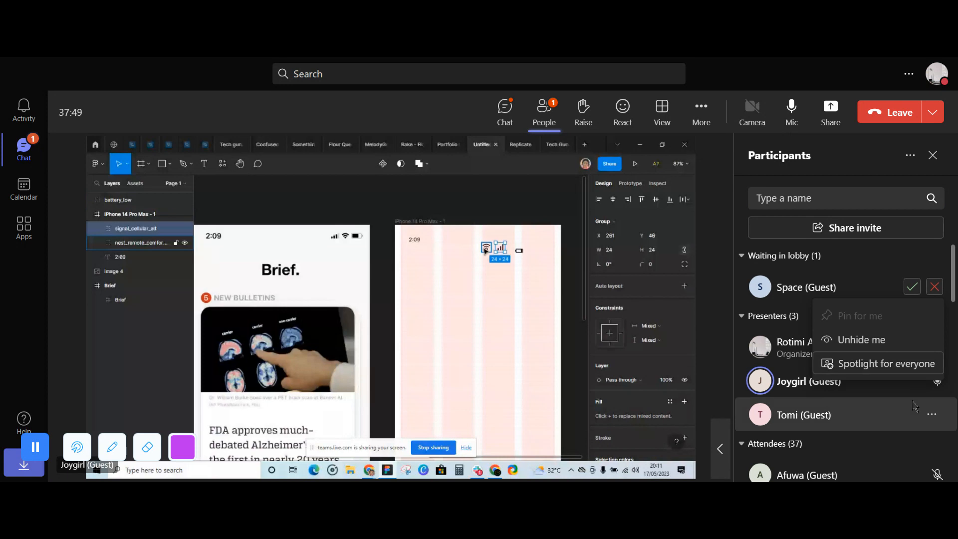
{"action": "left_click", "coordinate": [910, 287]}
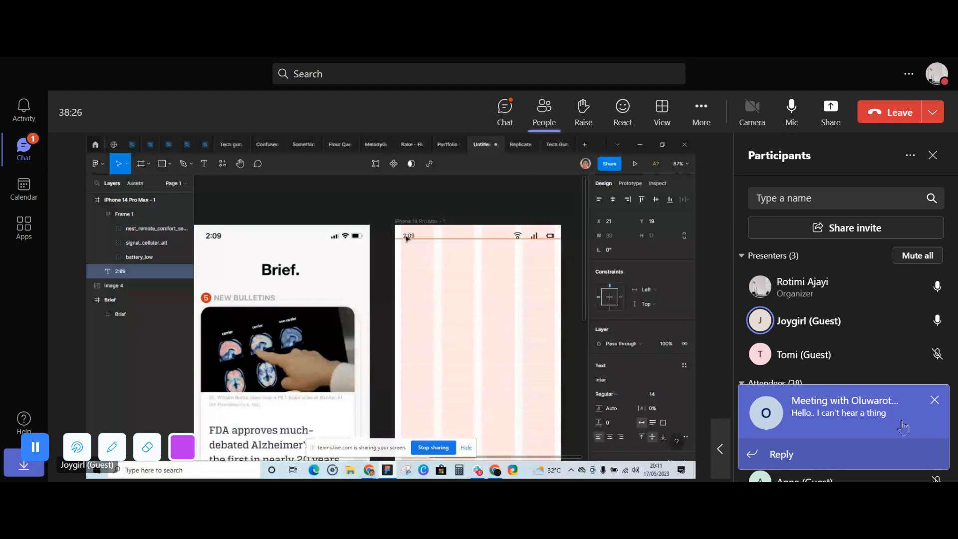
- View the new message in the meeting chat and return to the meeting
{"action": "left_click", "coordinate": [929, 403]}
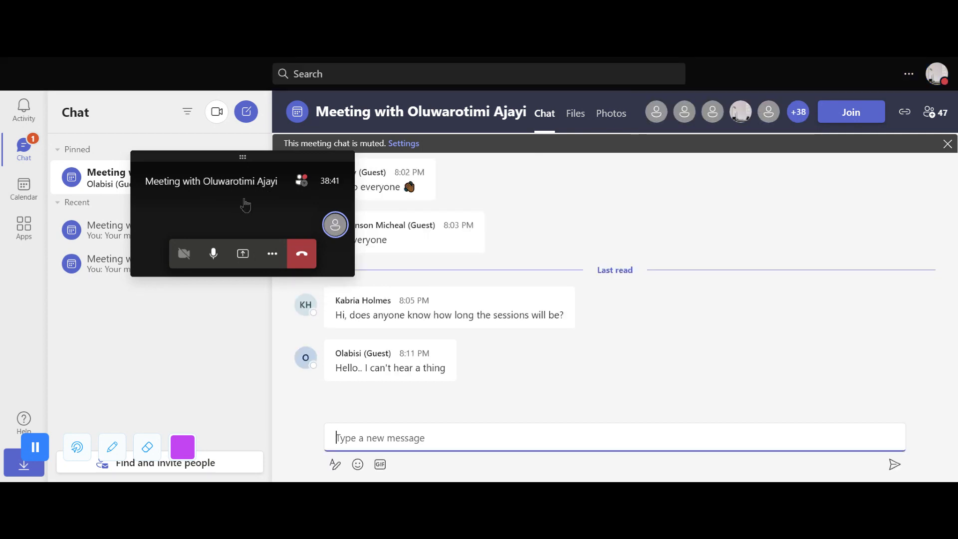
{"action": "left_click", "coordinate": [236, 195]}
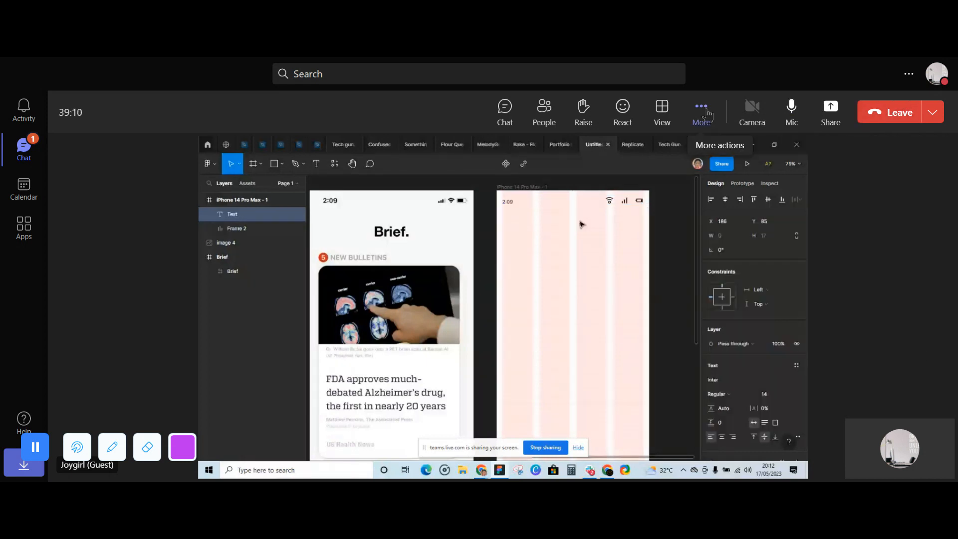
- Reopen the participants list and make the presenters with the initials ED and NA attendees
{"action": "left_click", "coordinate": [546, 114]}
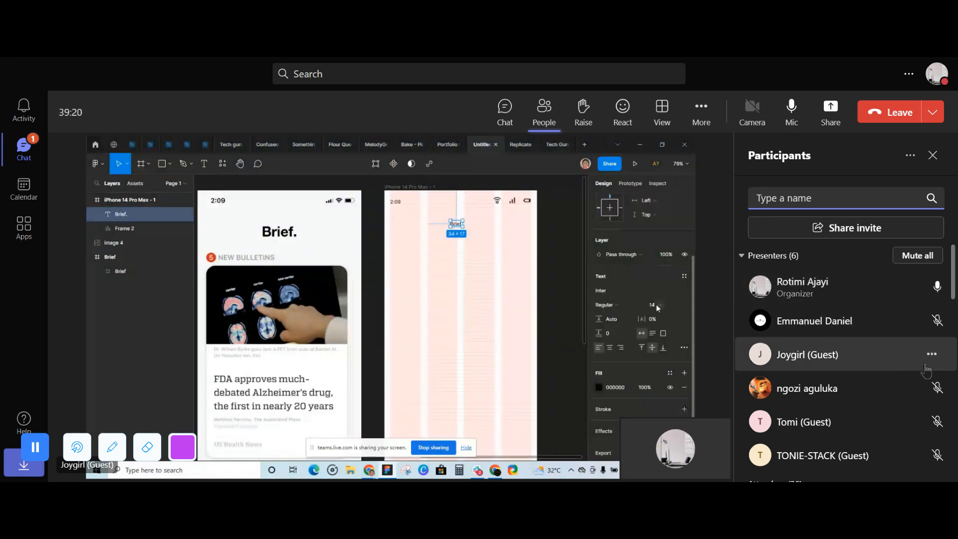
{"action": "left_click", "coordinate": [931, 354]}
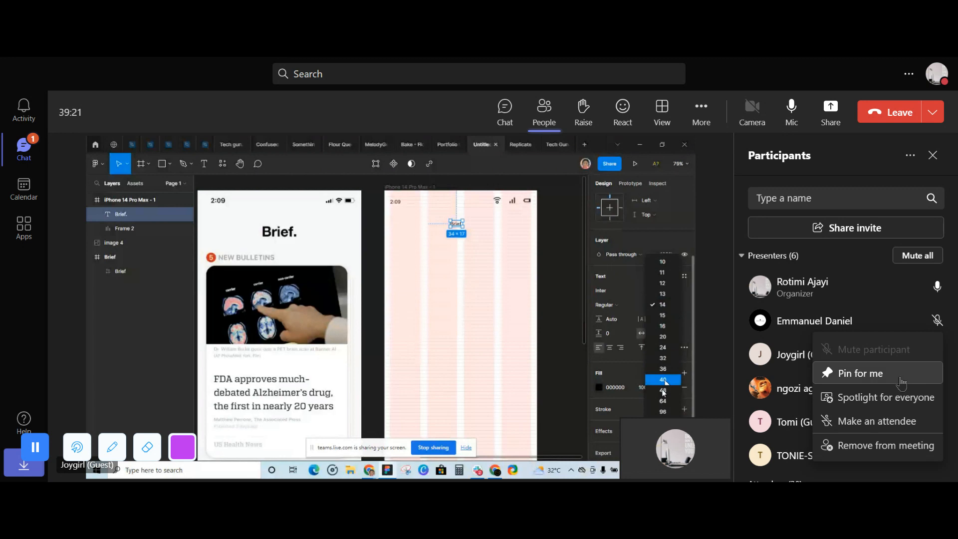
{"action": "left_click", "coordinate": [888, 421]}
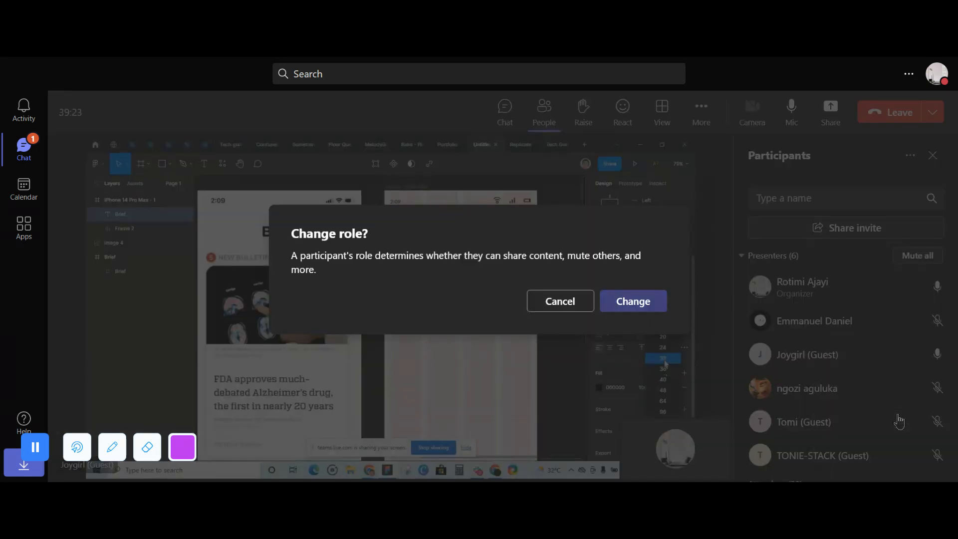
{"action": "left_click", "coordinate": [632, 301]}
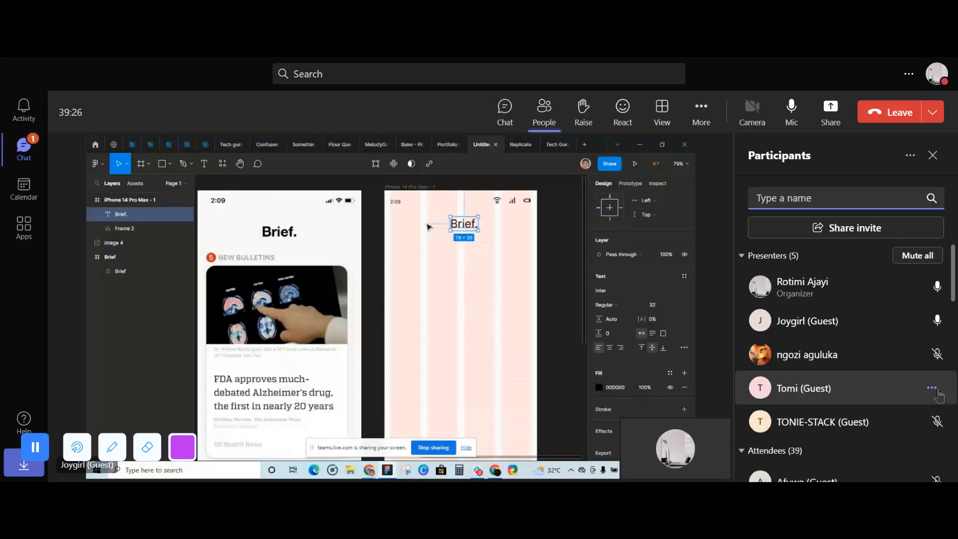
{"action": "left_click", "coordinate": [931, 355]}
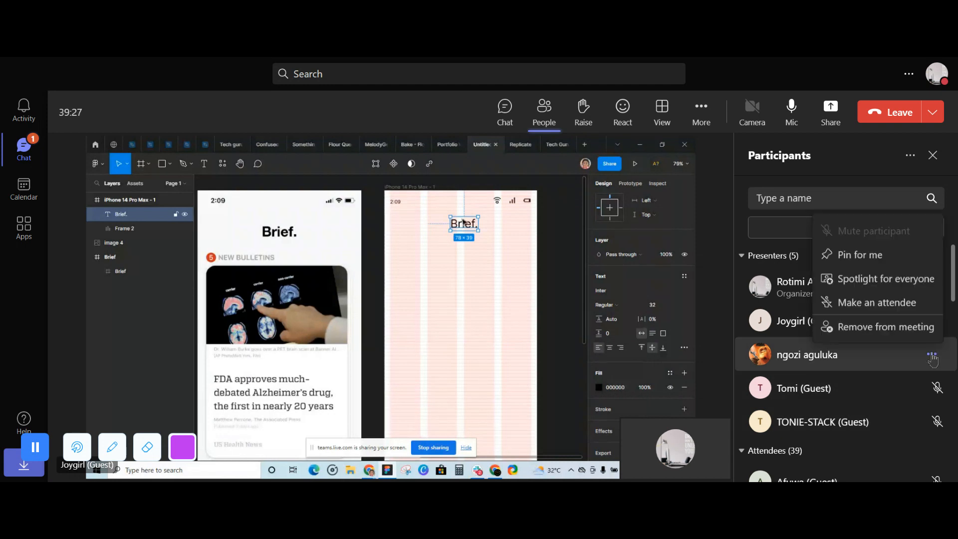
{"action": "left_click", "coordinate": [871, 303]}
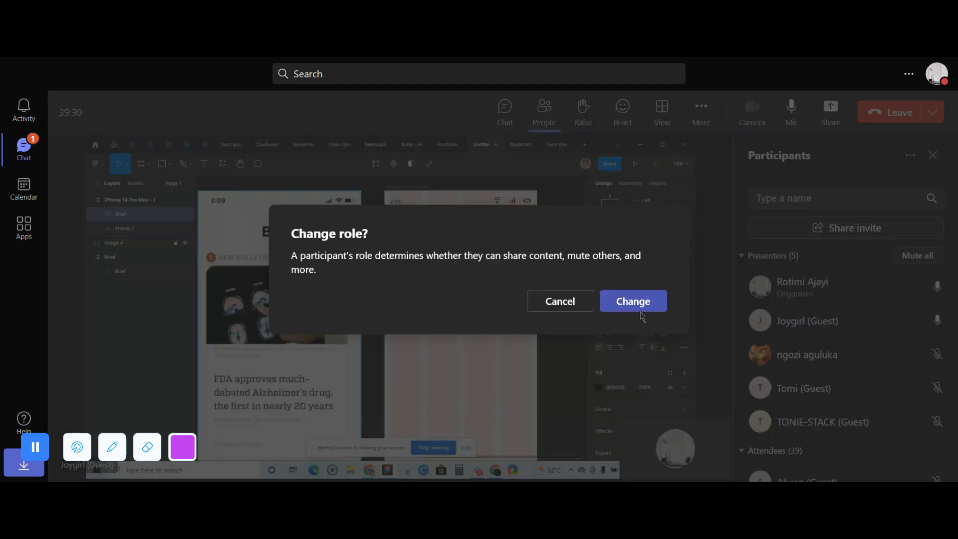
{"action": "left_click", "coordinate": [640, 310]}
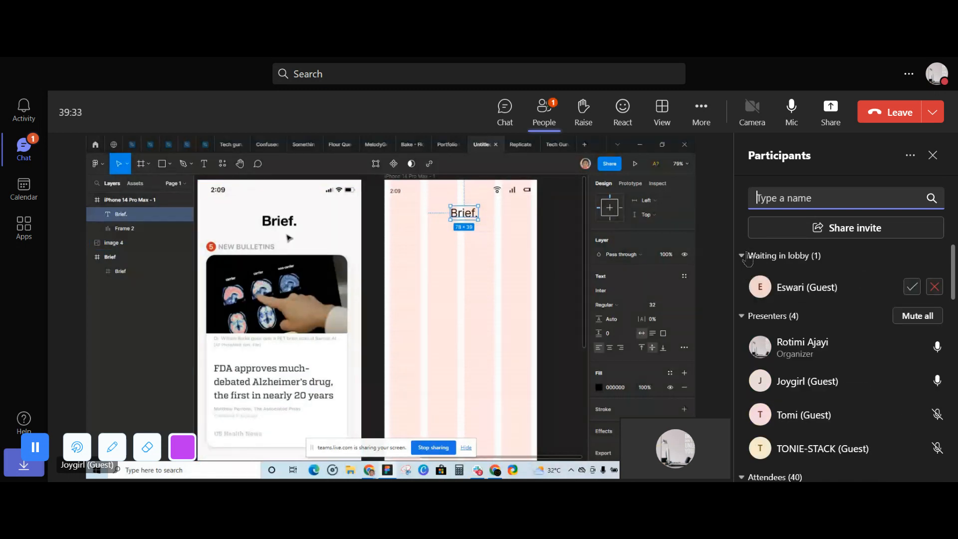
- Collapse the presenters group and admit the waiting guest with the initial E
{"action": "left_click", "coordinate": [743, 315]}
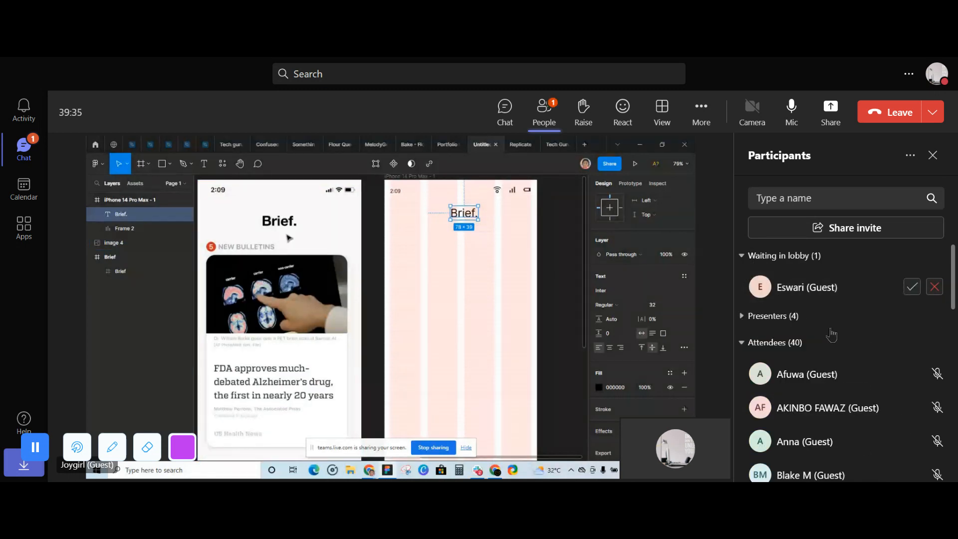
{"action": "left_click", "coordinate": [911, 288]}
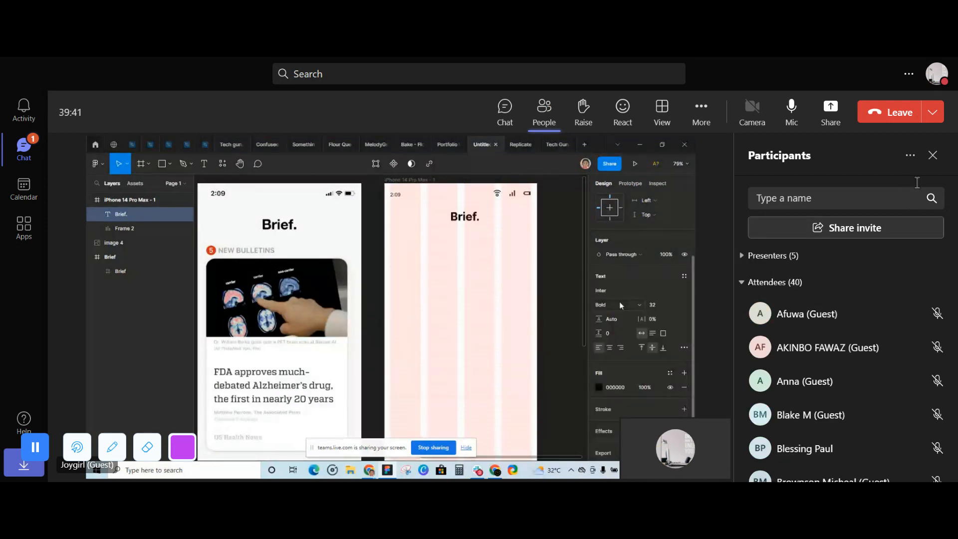
{"action": "left_click", "coordinate": [911, 156]}
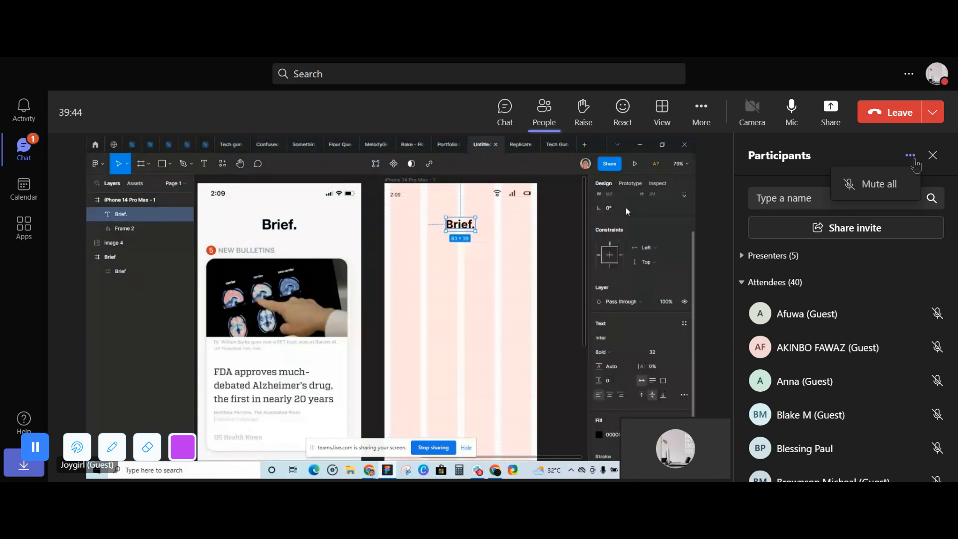
{"action": "left_click", "coordinate": [893, 184]}
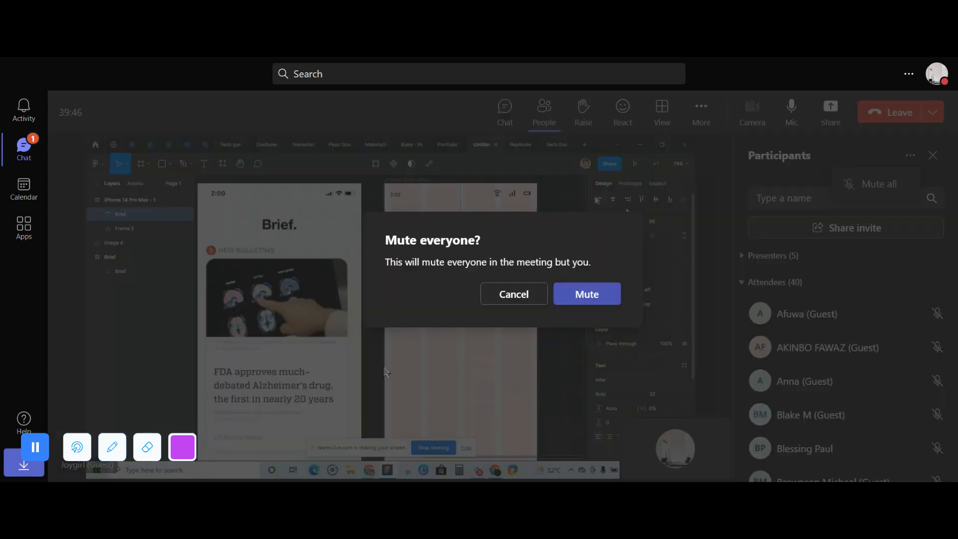
{"action": "left_click", "coordinate": [514, 299]}
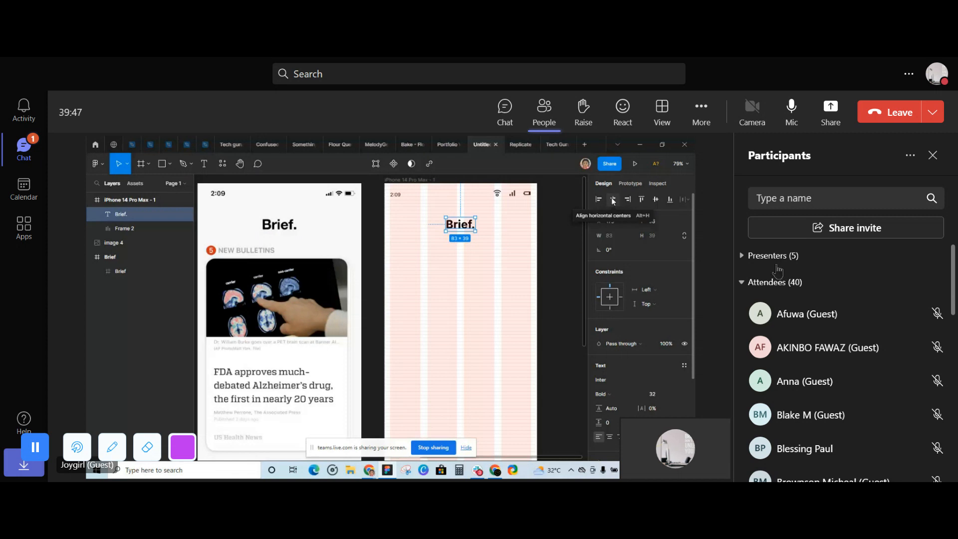
- Expand the presenters group and make the guest presenter with the initial E an attendee
{"action": "left_click", "coordinate": [745, 260]}
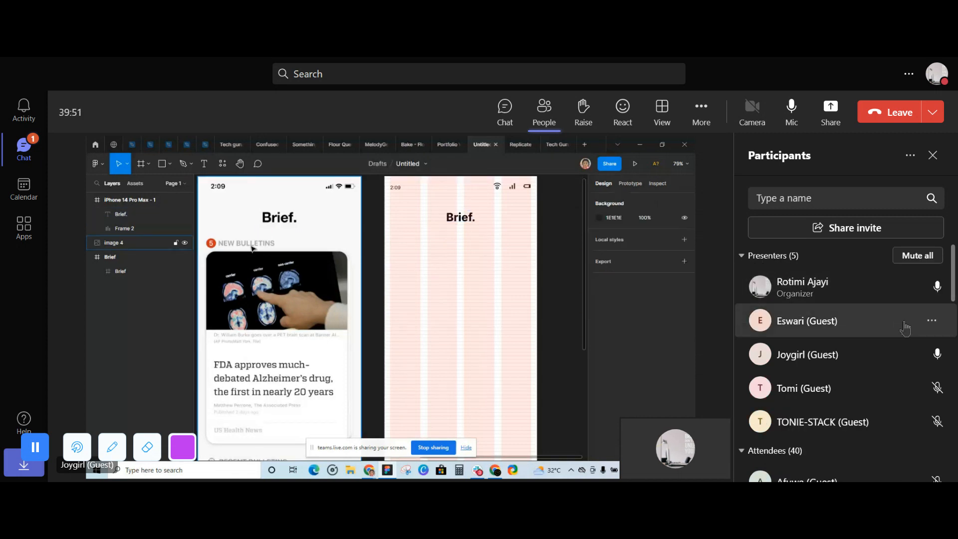
{"action": "left_click", "coordinate": [931, 321]}
{"action": "left_click", "coordinate": [889, 422]}
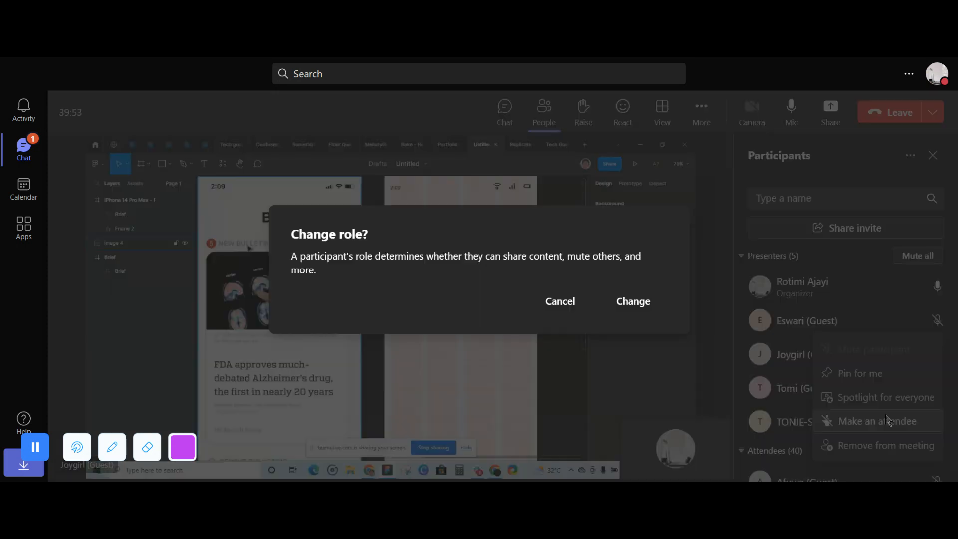
{"action": "left_click", "coordinate": [662, 307]}
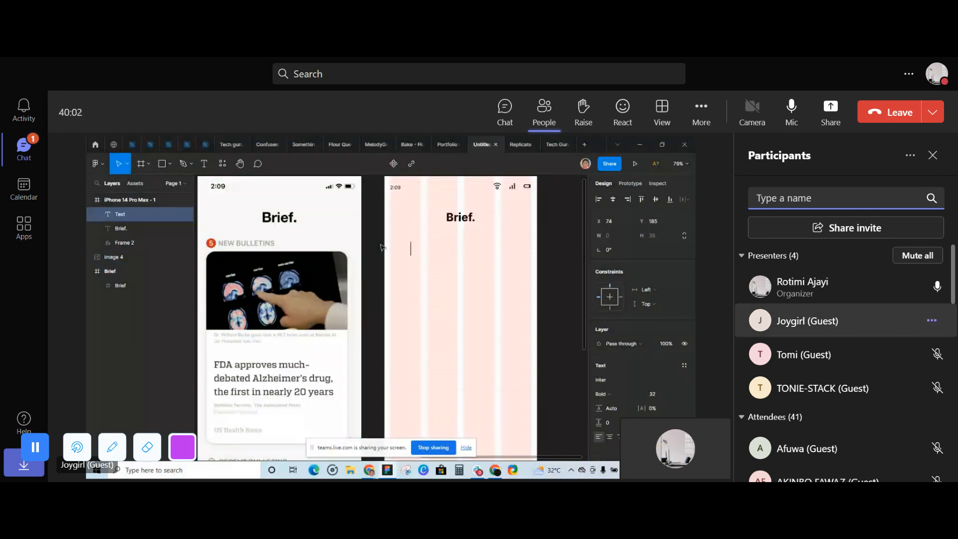
{"action": "type", "text": "5"}
{"action": "key", "text": "Escape"}
{"action": "scroll", "coordinate": [623, 345], "scroll_direction": "down", "scroll_amount": 2}
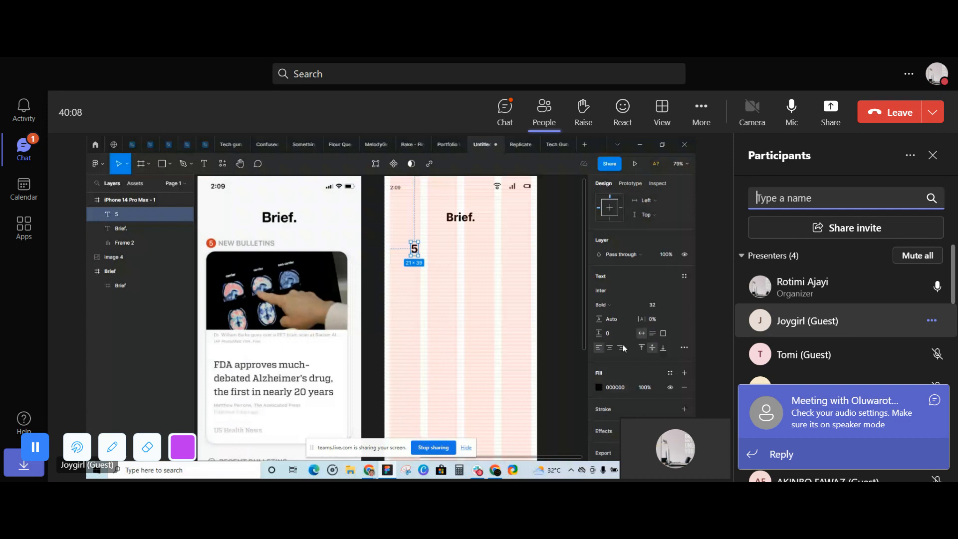
{"action": "left_click", "coordinate": [675, 305]}
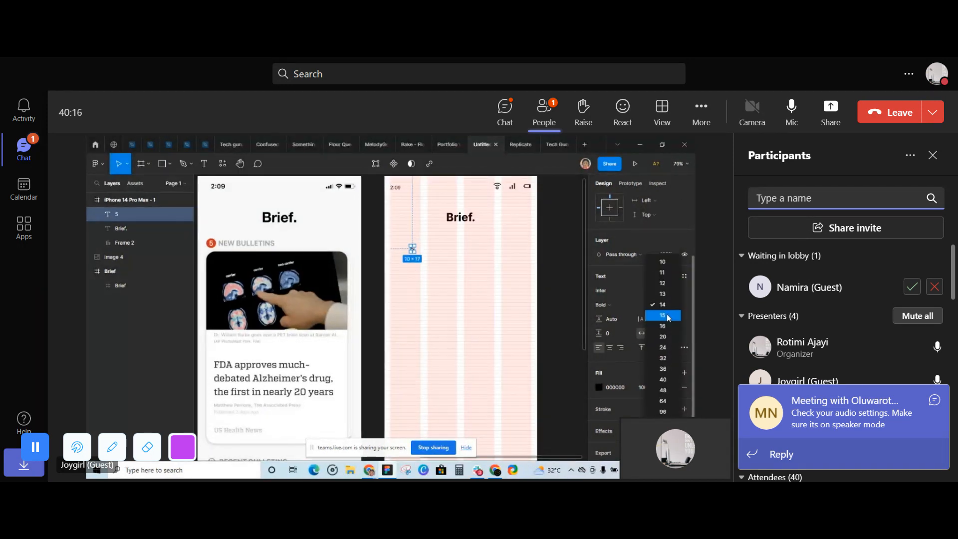
{"action": "left_click", "coordinate": [663, 273]}
- Admit the waiting guests with the initials N and F from the lobby
{"action": "left_click", "coordinate": [911, 287]}
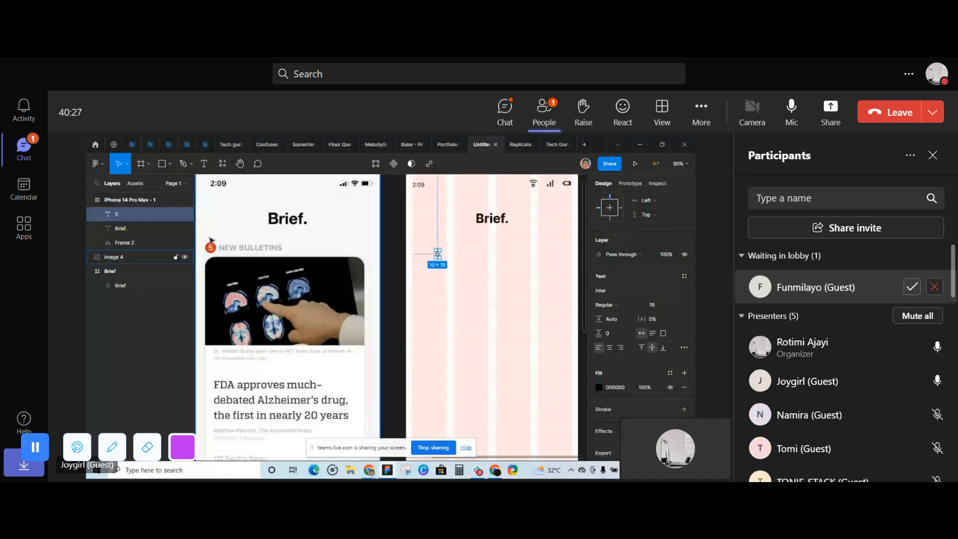
{"action": "left_click", "coordinate": [911, 288]}
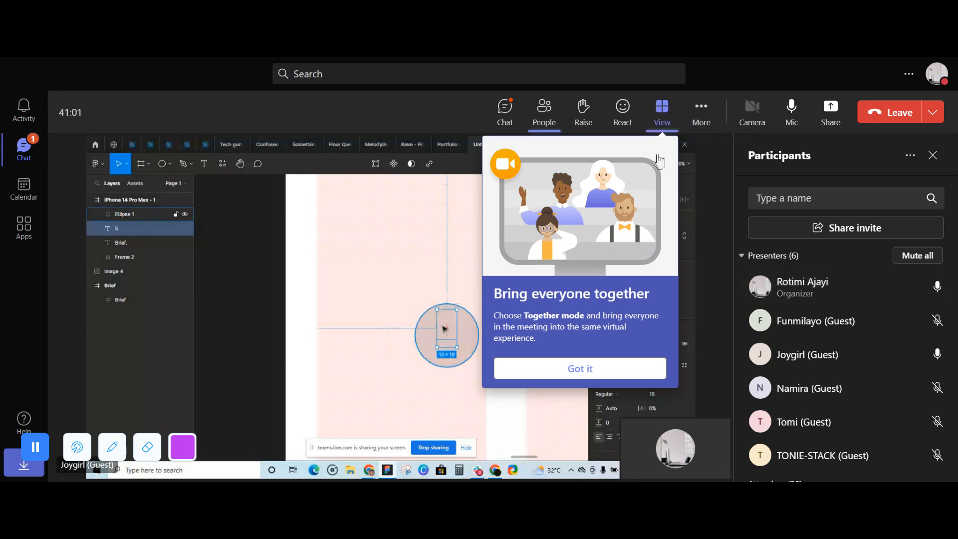
- Dismiss the Together mode tip and the view options, and admit the waiting guests with the initials M and O
{"action": "left_click", "coordinate": [613, 384]}
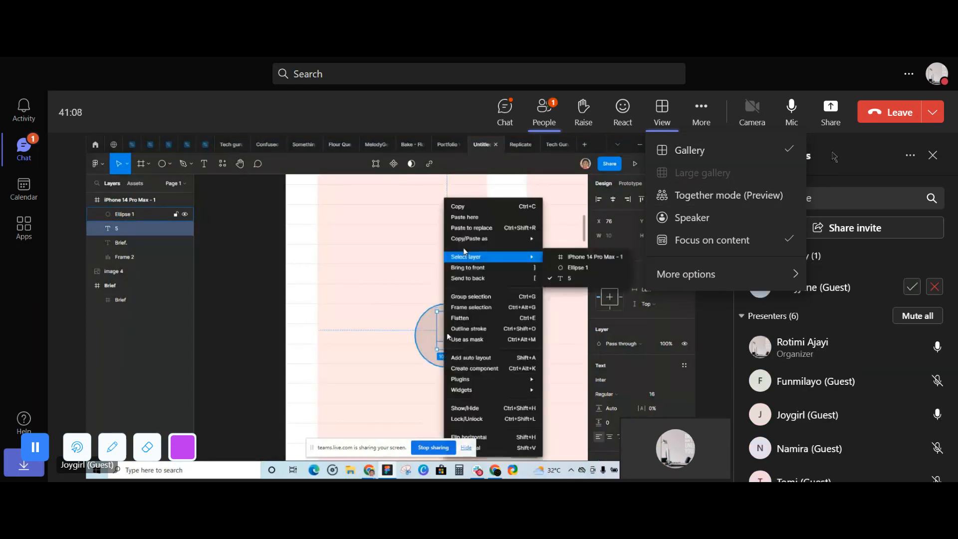
{"action": "left_click", "coordinate": [834, 156]}
{"action": "left_click", "coordinate": [909, 293]}
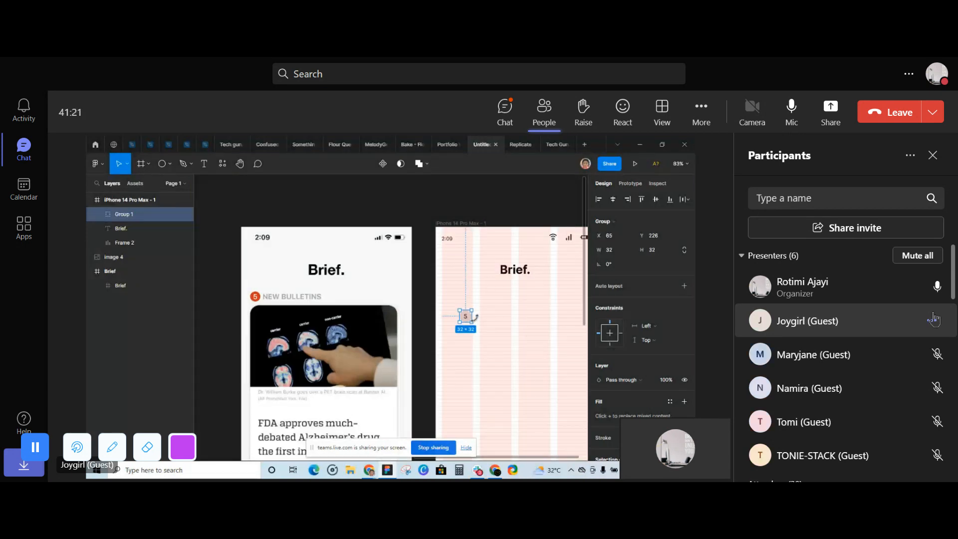
{"action": "left_click", "coordinate": [914, 287]}
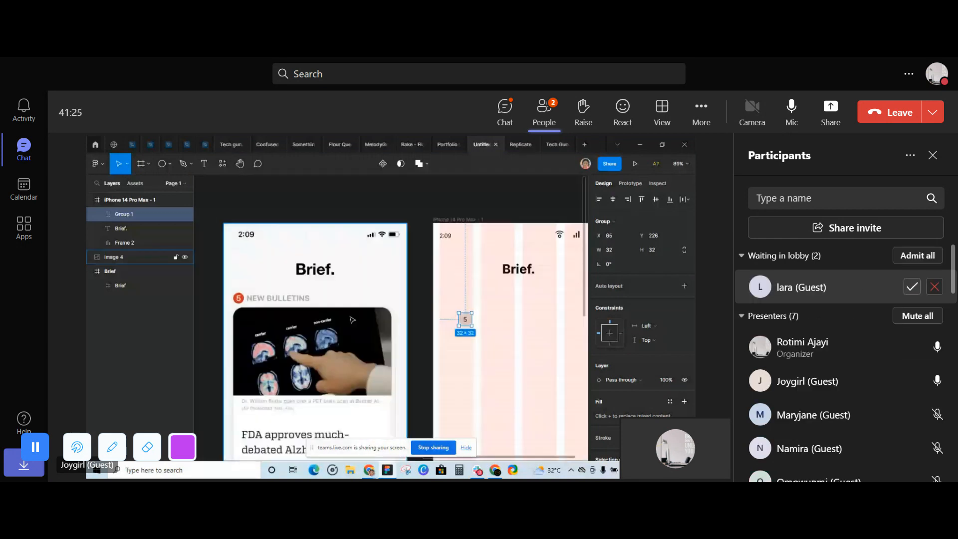
- Admit the waiting guests with the initials L and F from the lobby
{"action": "left_click", "coordinate": [912, 291]}
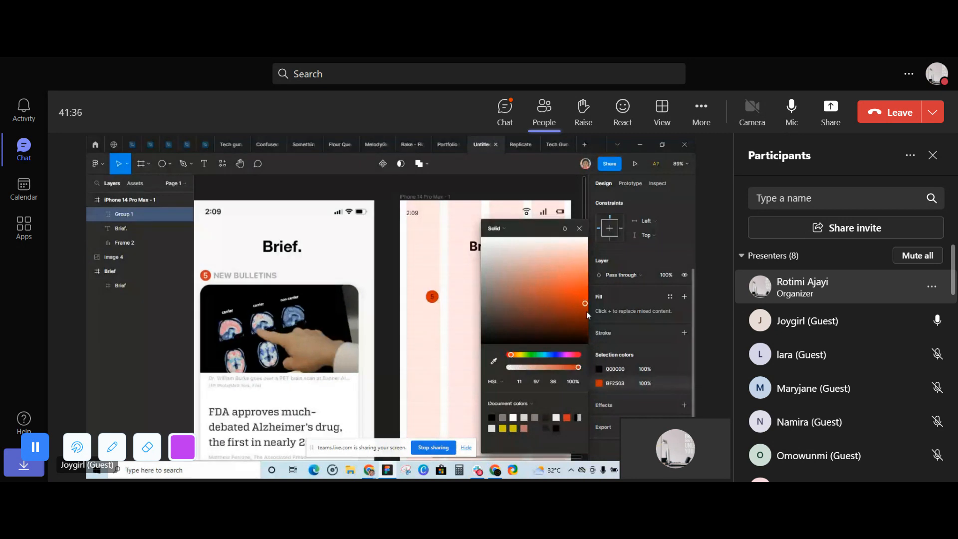
{"action": "scroll", "coordinate": [934, 378], "scroll_direction": "down", "scroll_amount": 1}
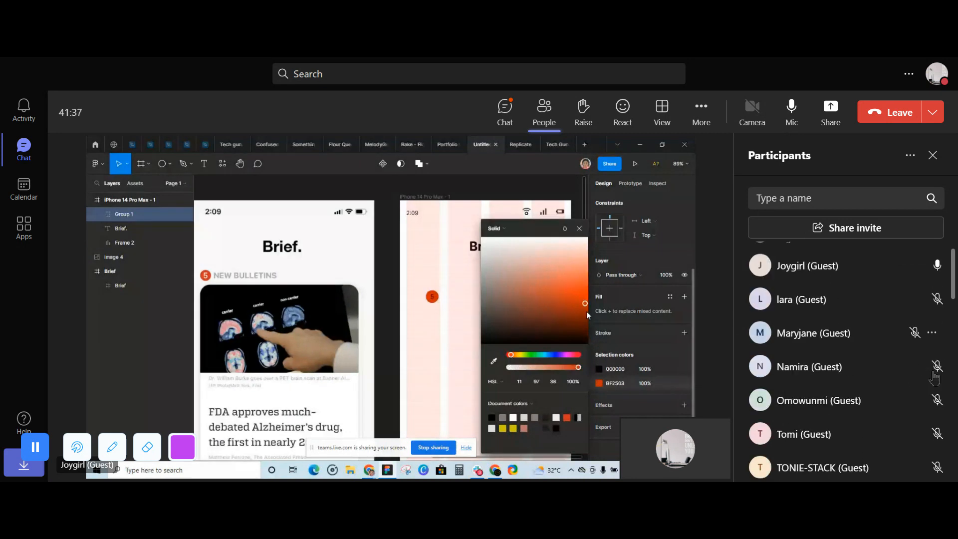
{"action": "scroll", "coordinate": [934, 378], "scroll_direction": "down", "scroll_amount": 1}
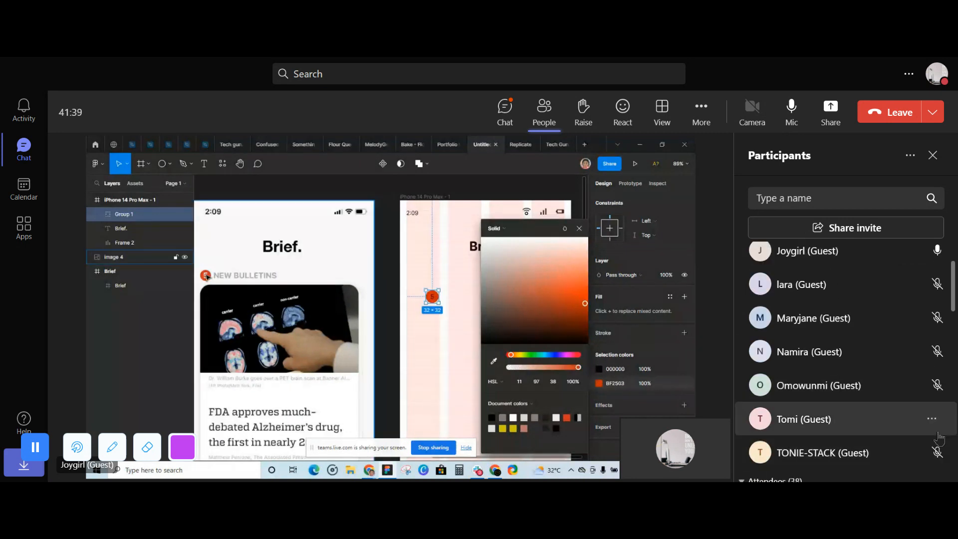
{"action": "scroll", "coordinate": [936, 399], "scroll_direction": "up", "scroll_amount": 1}
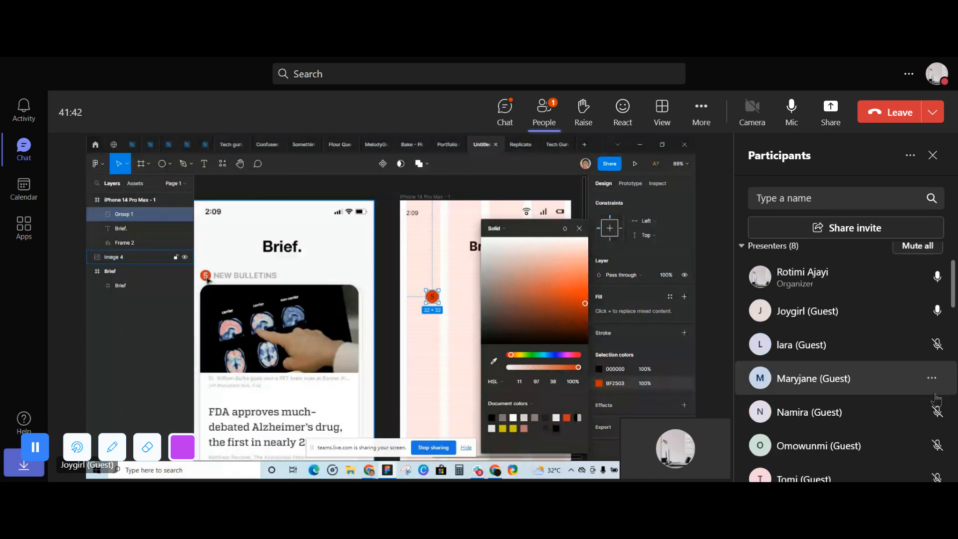
{"action": "left_click", "coordinate": [916, 292]}
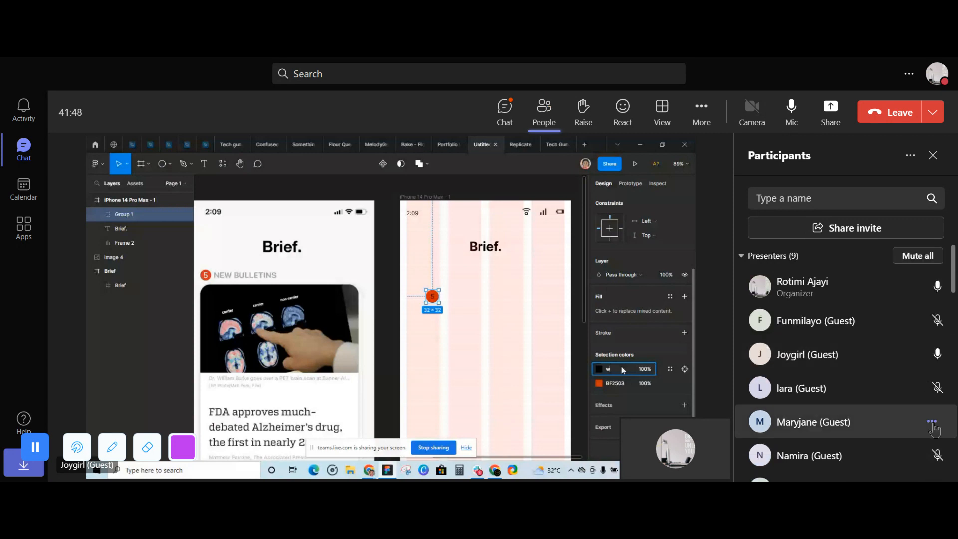
{"action": "left_click", "coordinate": [932, 423]}
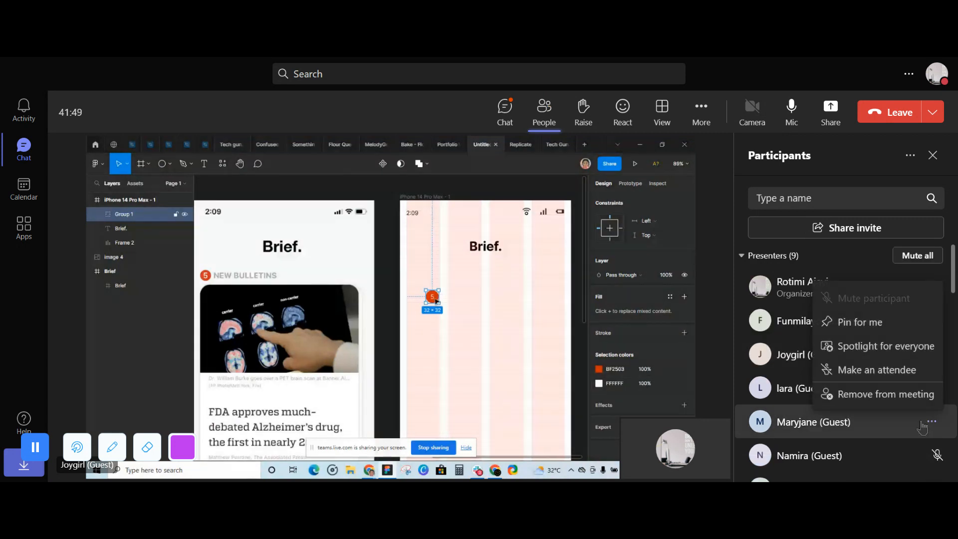
{"action": "left_click", "coordinate": [797, 421]}
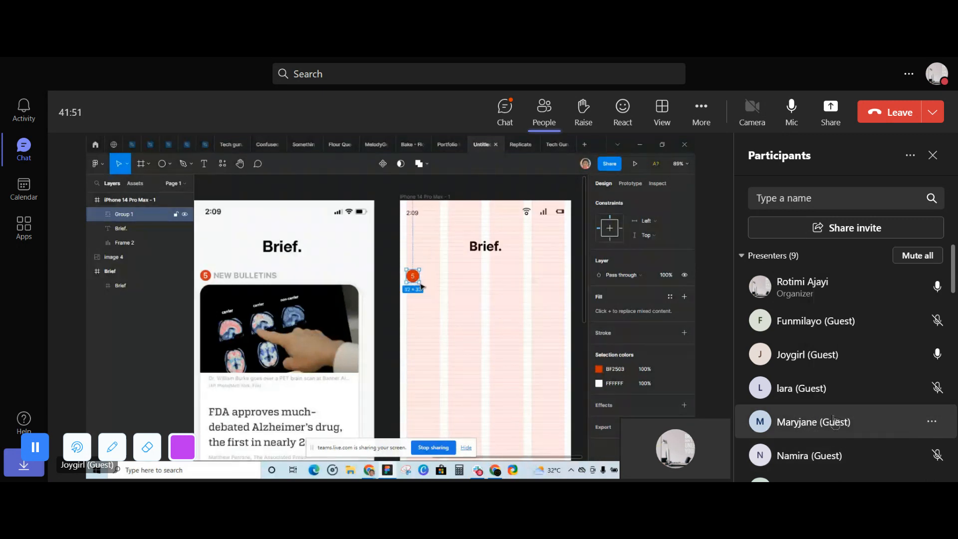
{"action": "scroll", "coordinate": [870, 423], "scroll_direction": "down", "scroll_amount": 4}
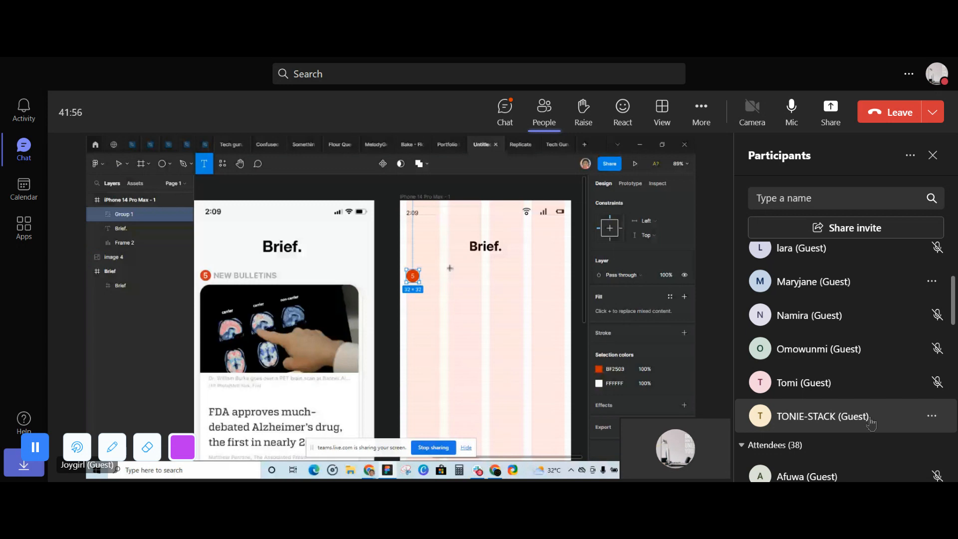
{"action": "scroll", "coordinate": [870, 422], "scroll_direction": "up", "scroll_amount": 4}
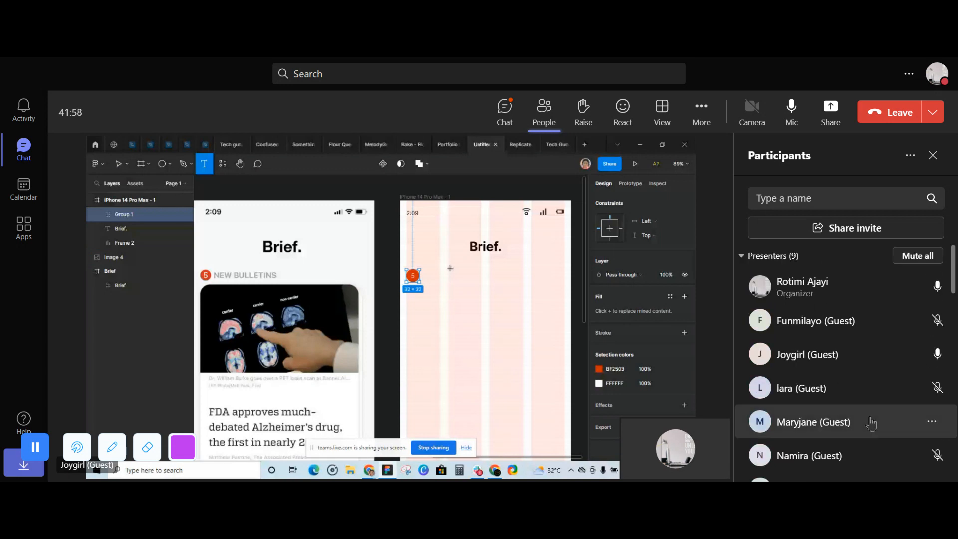
- Make the guest presenter with the initial F an attendee and admit the waiting participant with the initials NT
{"action": "left_click", "coordinate": [931, 323]}
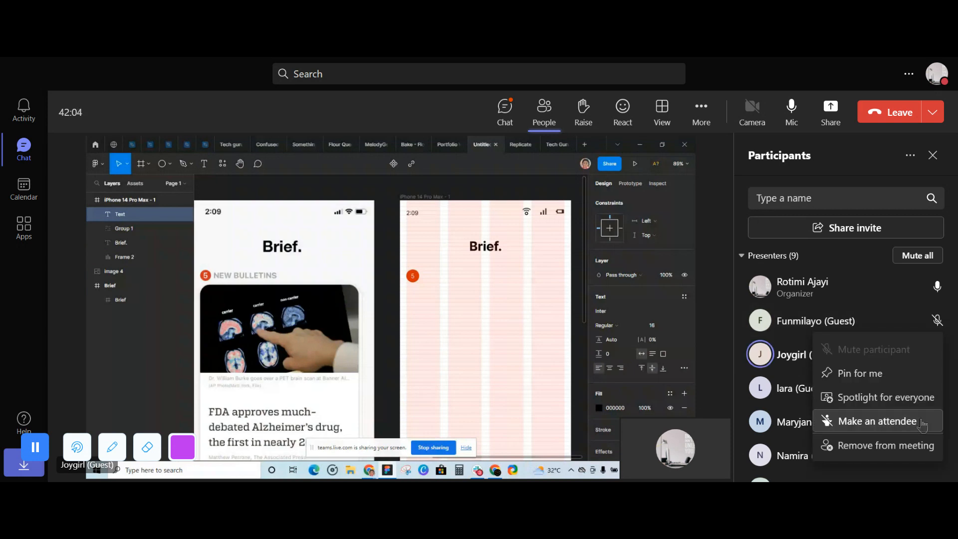
{"action": "left_click", "coordinate": [876, 421]}
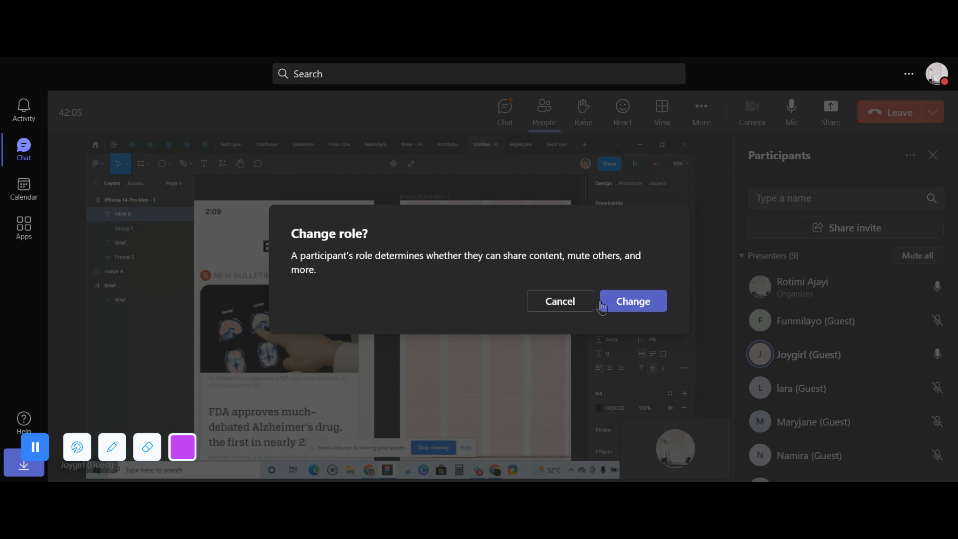
{"action": "left_click", "coordinate": [632, 299]}
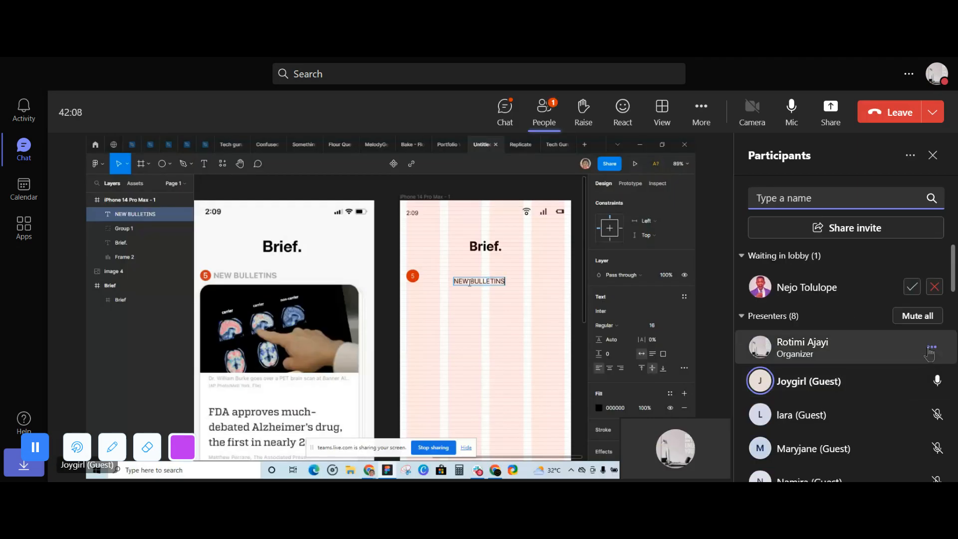
{"action": "left_click", "coordinate": [912, 288]}
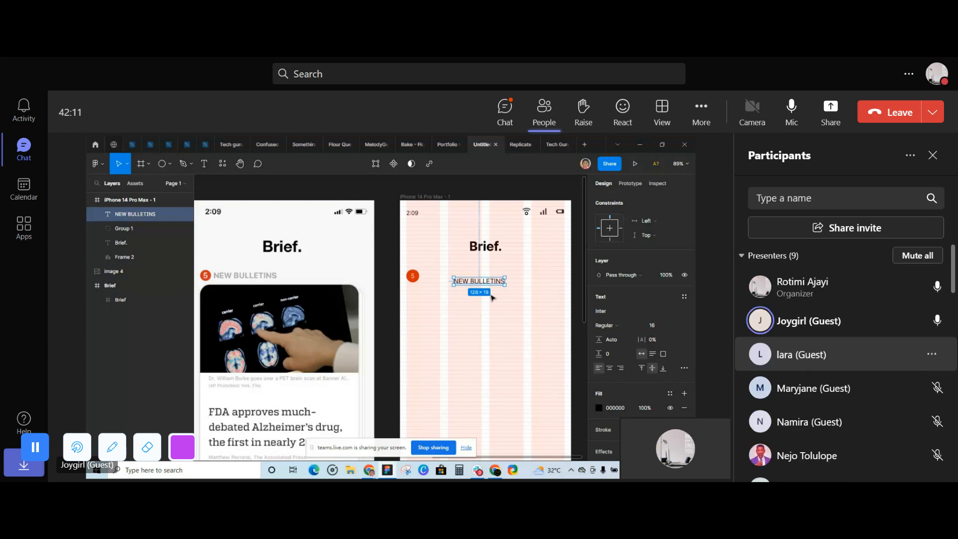
- Make the guest presenter with the initial L an attendee and admit the waiting participants with the initials BM and VE
{"action": "left_click", "coordinate": [931, 354]}
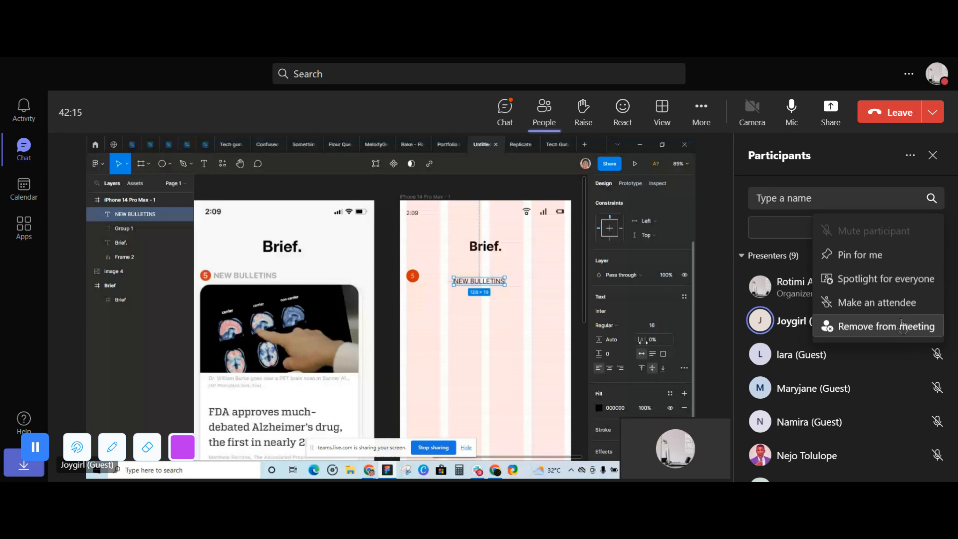
{"action": "left_click", "coordinate": [887, 305]}
{"action": "left_click", "coordinate": [653, 305]}
{"action": "left_click", "coordinate": [913, 289]}
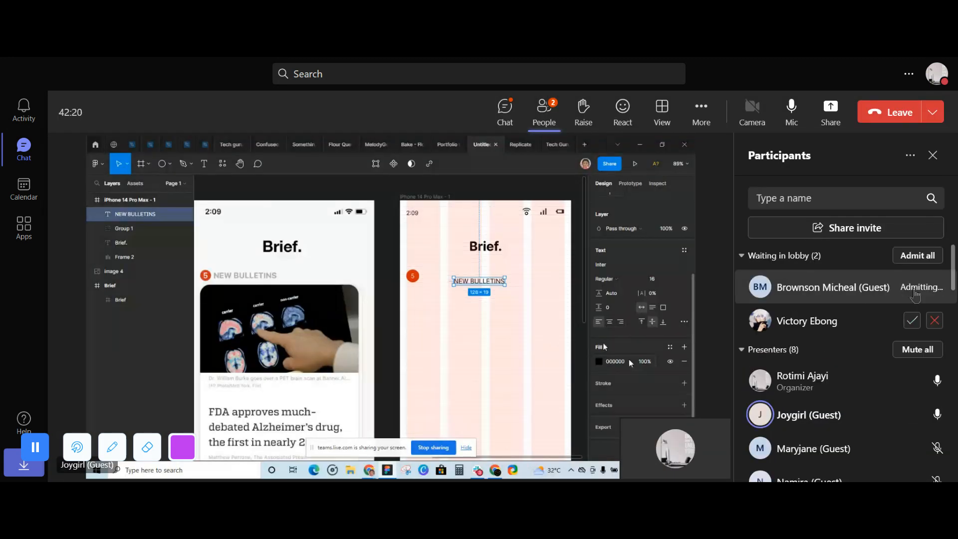
{"action": "left_click", "coordinate": [912, 320]}
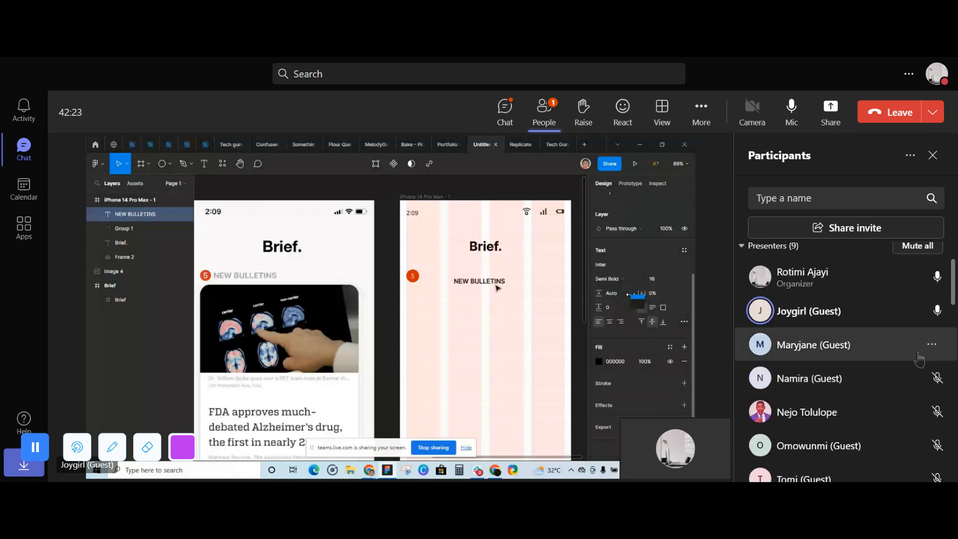
- Make the guest presenters with the initials N and M attendees
{"action": "left_click", "coordinate": [930, 352]}
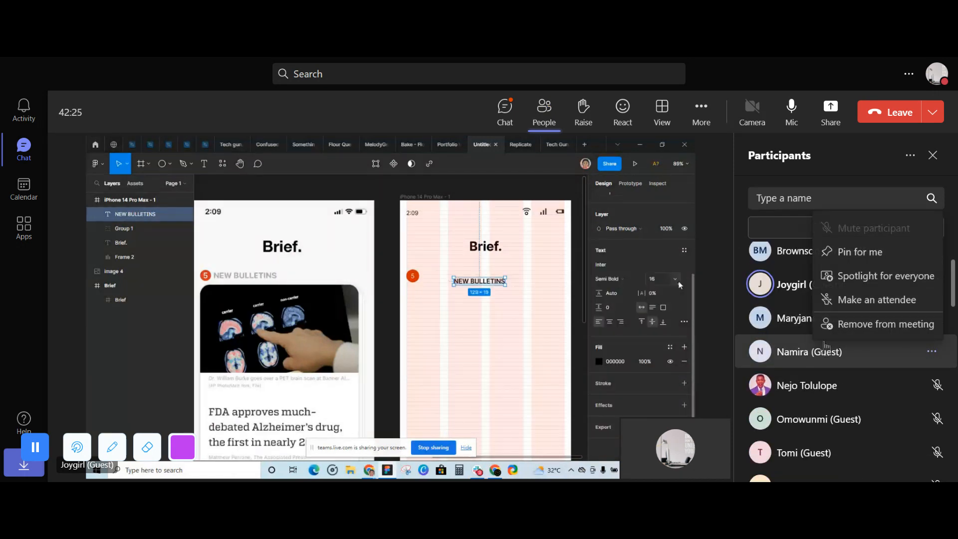
{"action": "left_click", "coordinate": [818, 300]}
{"action": "left_click", "coordinate": [654, 305]}
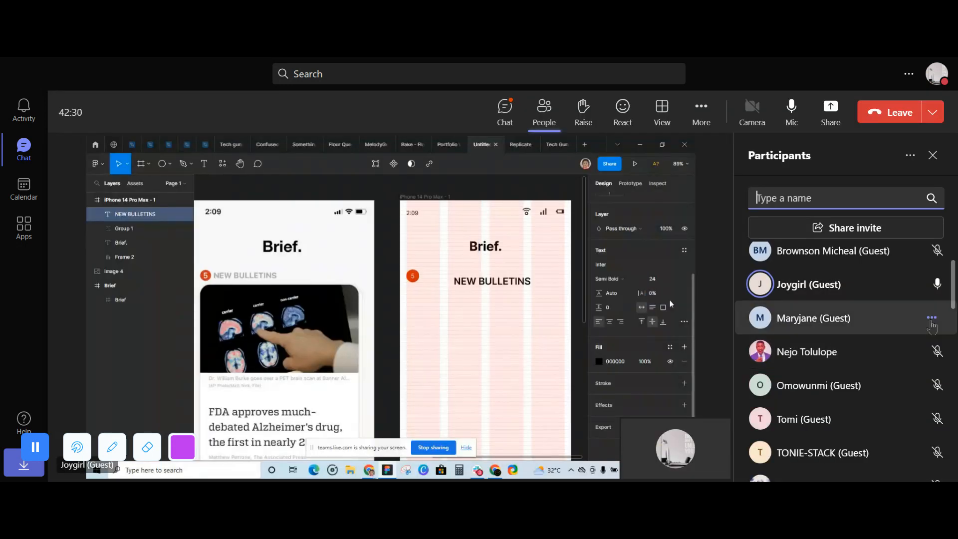
{"action": "left_click", "coordinate": [931, 319]}
{"action": "left_click", "coordinate": [887, 418]}
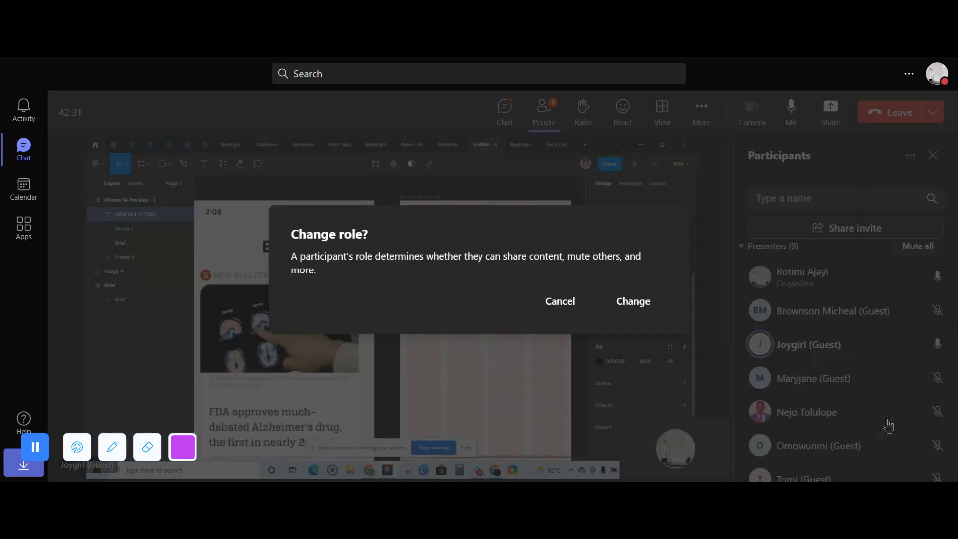
{"action": "left_click", "coordinate": [633, 299]}
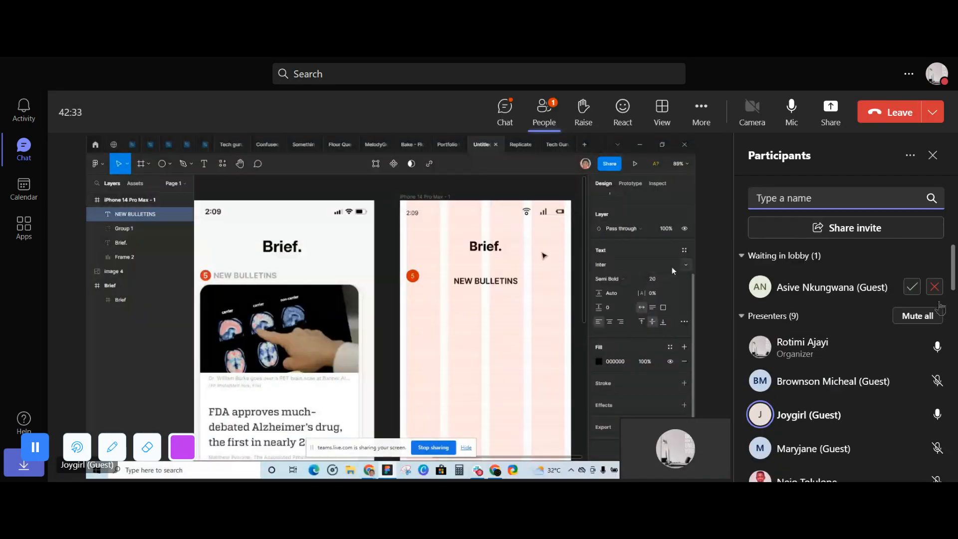
- Admit the waiting guest with the initials AN and make the guest presenter with the initial O an attendee
{"action": "left_click", "coordinate": [912, 287]}
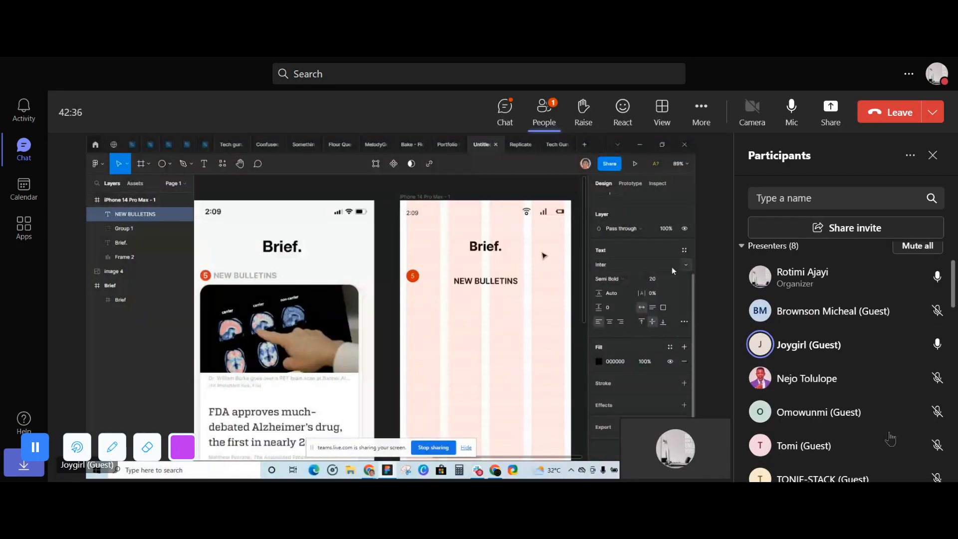
{"action": "left_click", "coordinate": [927, 385]}
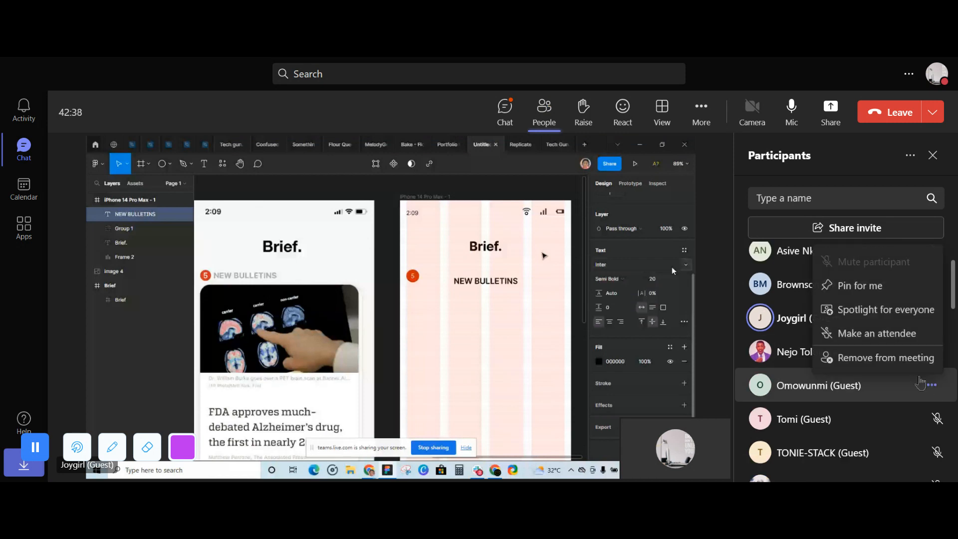
{"action": "left_click", "coordinate": [878, 391]}
{"action": "left_click", "coordinate": [632, 301]}
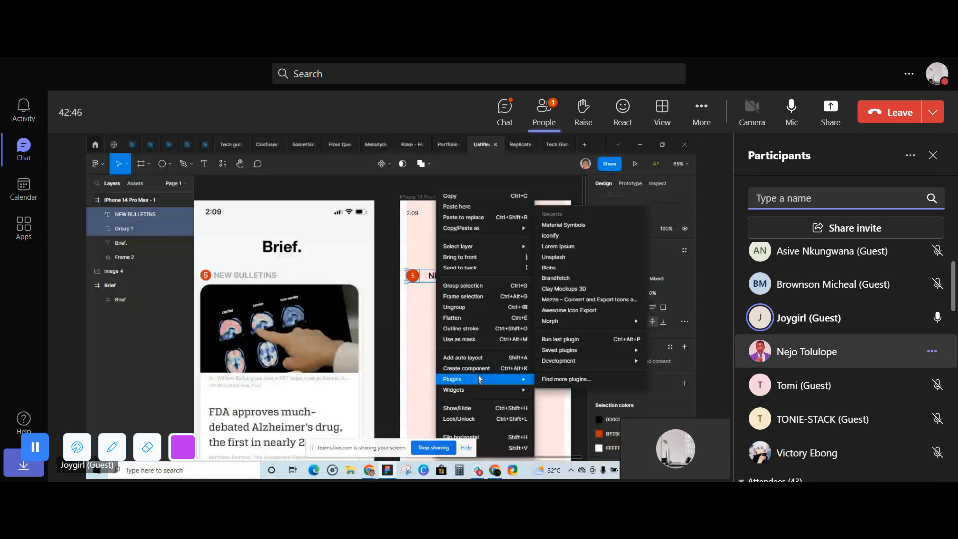
- Admit the waiting participants with the initials CN and UL from the lobby
{"action": "scroll", "coordinate": [843, 349], "scroll_direction": "up", "scroll_amount": 1}
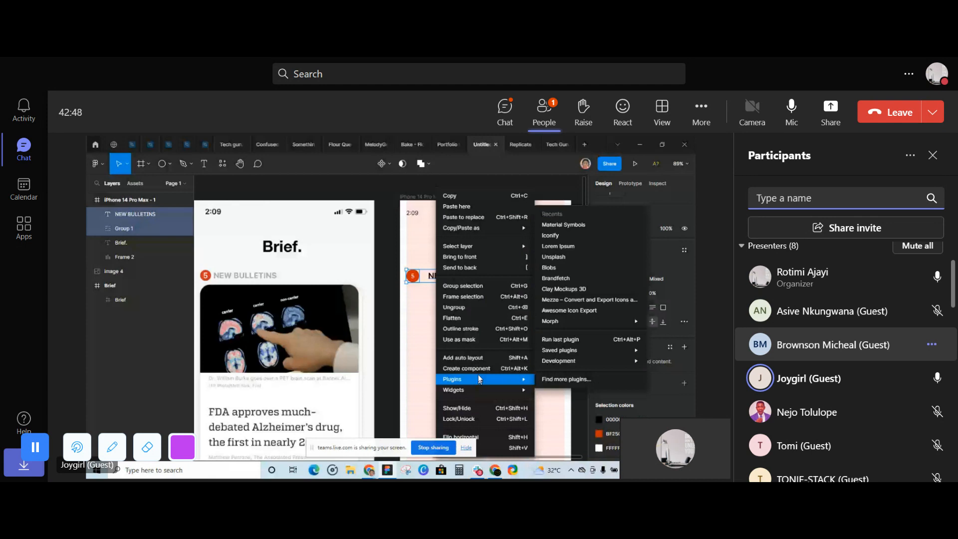
{"action": "scroll", "coordinate": [932, 352], "scroll_direction": "up", "scroll_amount": 2}
{"action": "left_click", "coordinate": [913, 293]}
{"action": "left_click", "coordinate": [913, 294]}
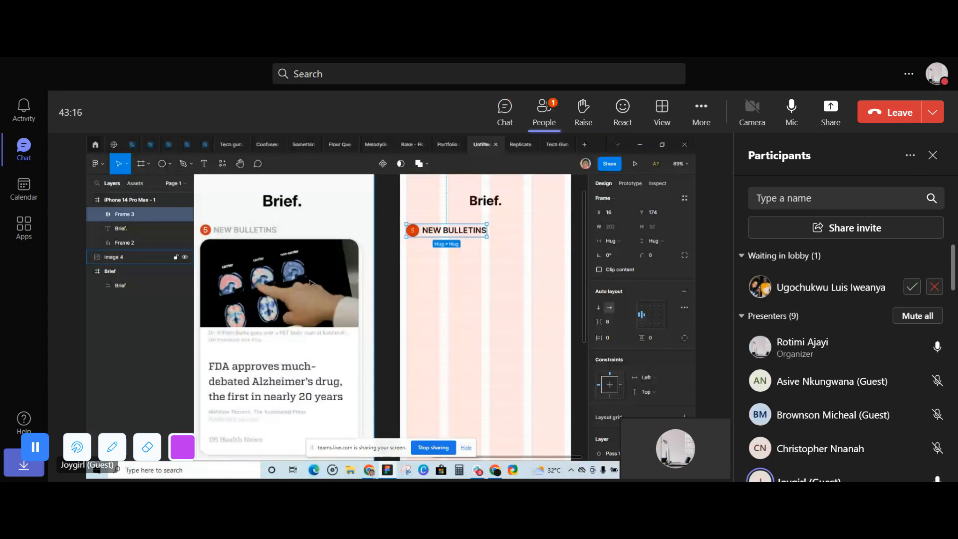
{"action": "left_click", "coordinate": [910, 288]}
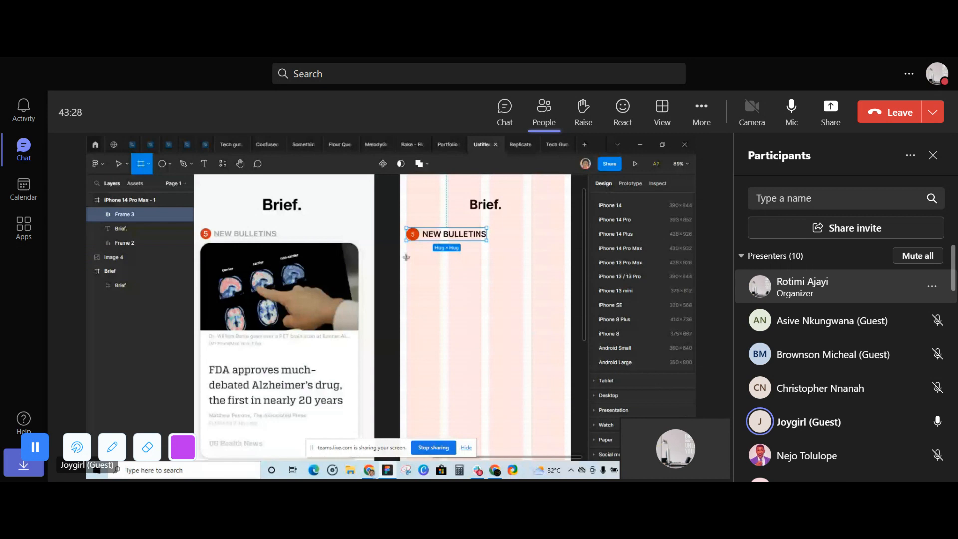
- Mute all participants in the meeting
{"action": "left_click_drag", "start_coordinate": [406, 256], "coordinate": [565, 339]}
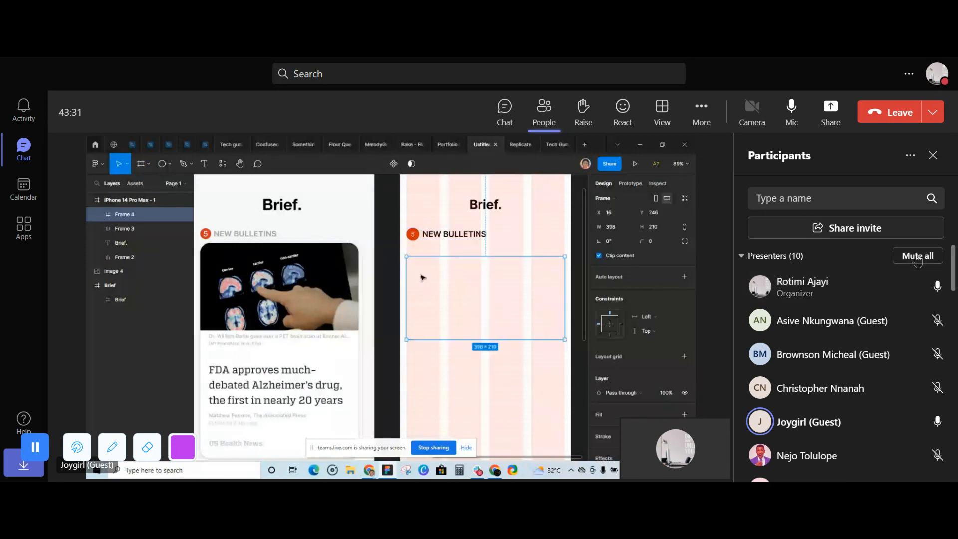
{"action": "left_click", "coordinate": [915, 255]}
{"action": "left_click", "coordinate": [574, 292]}
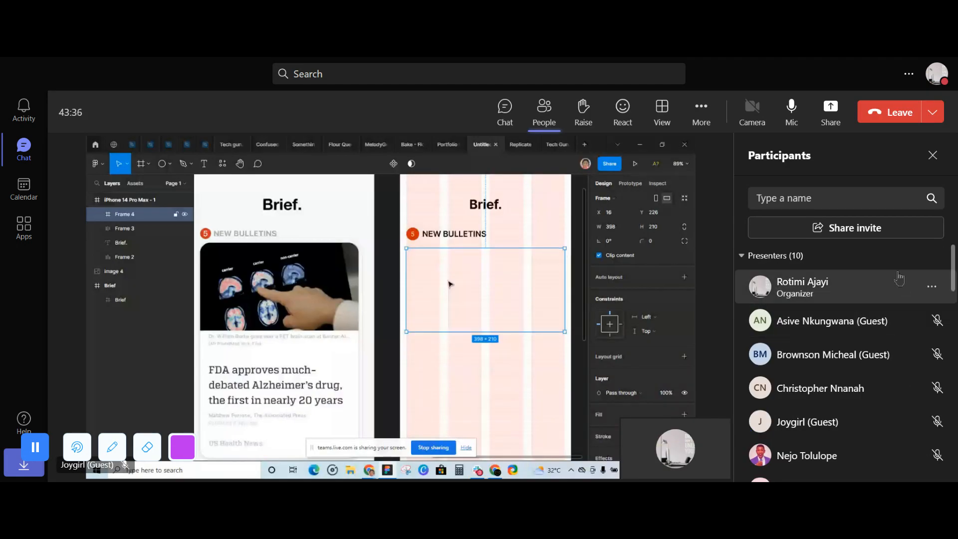
{"action": "left_click", "coordinate": [932, 286]}
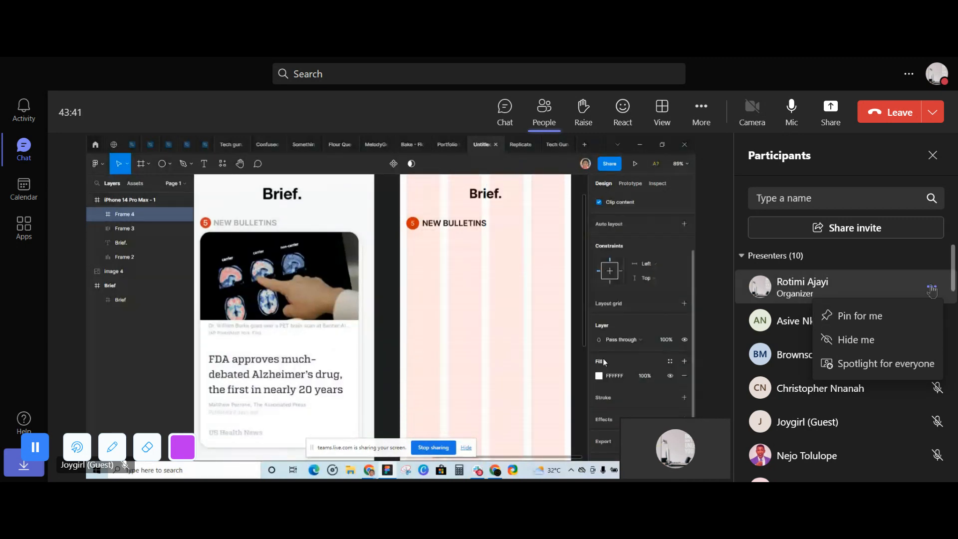
{"action": "left_click", "coordinate": [931, 290]}
{"action": "left_click", "coordinate": [931, 290]}
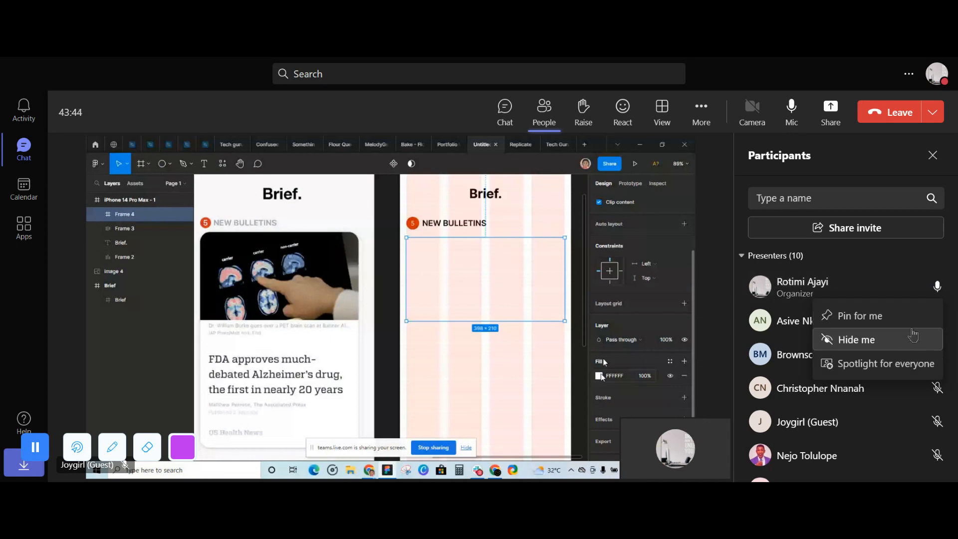
{"action": "left_click", "coordinate": [900, 260]}
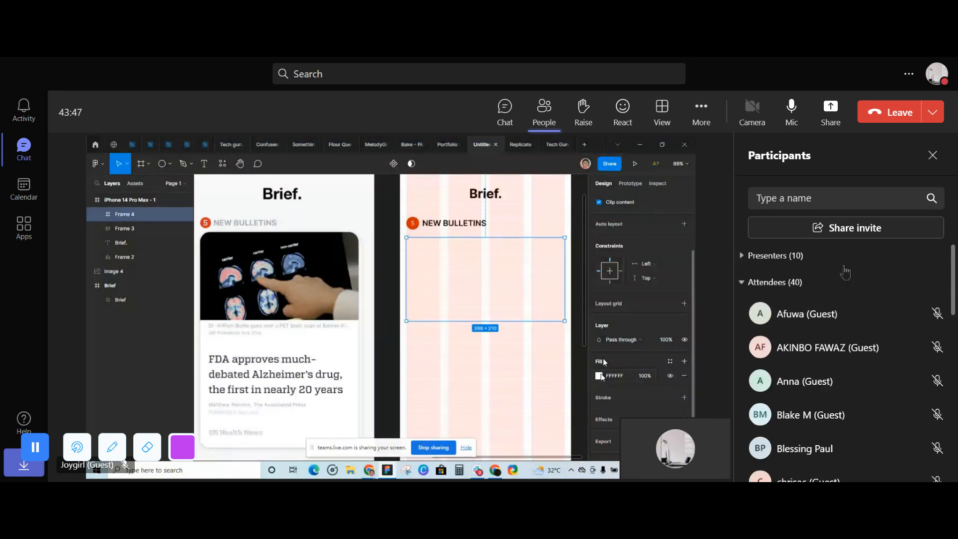
{"action": "left_click", "coordinate": [847, 258]}
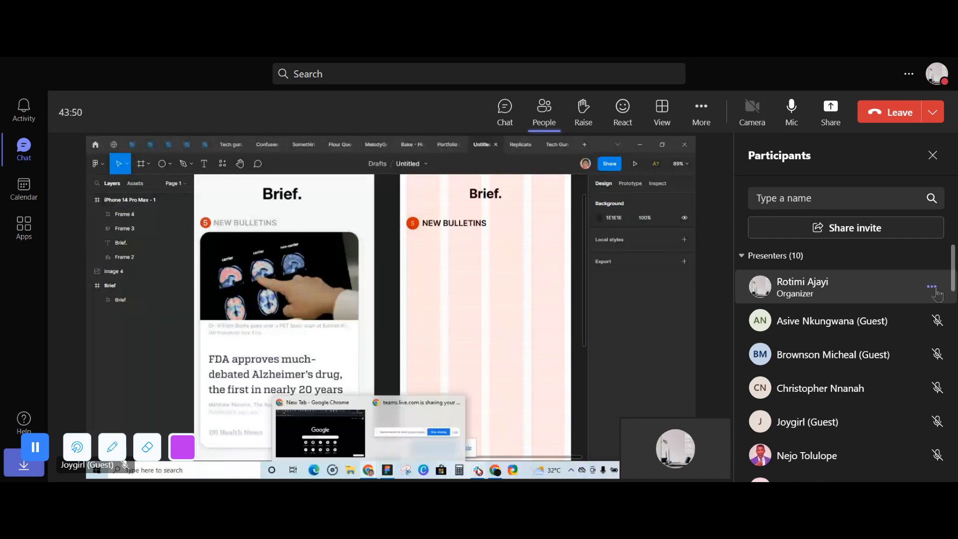
{"action": "left_click", "coordinate": [938, 423]}
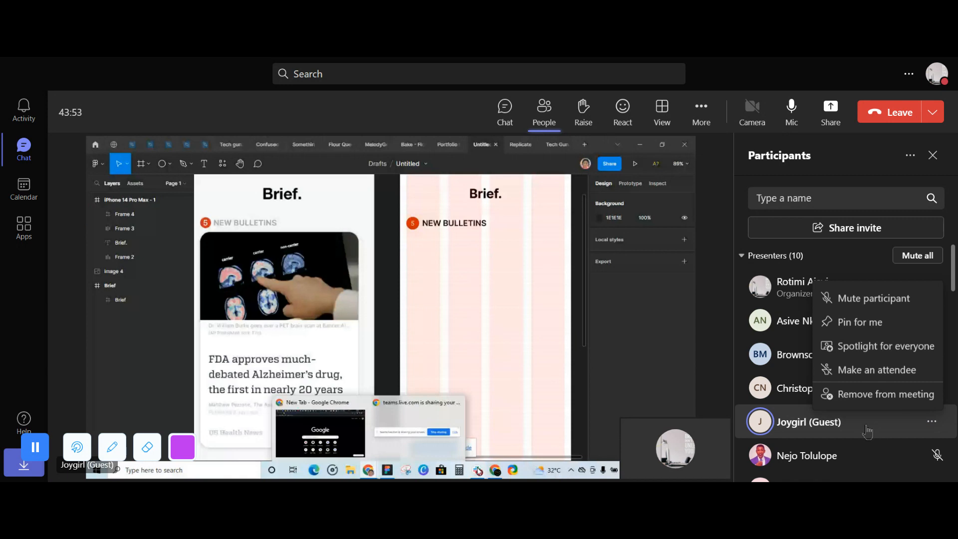
{"action": "left_click", "coordinate": [860, 260]}
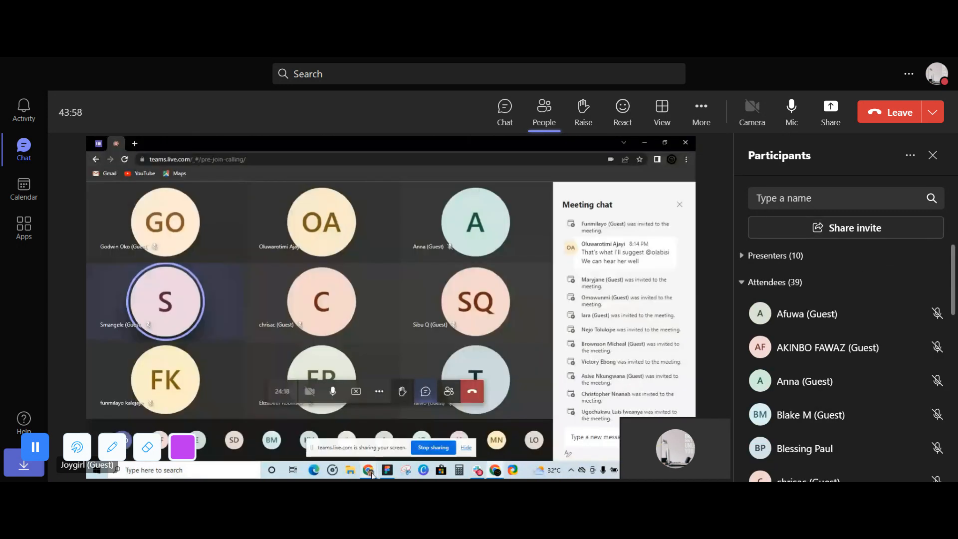
{"action": "left_click", "coordinate": [907, 159]}
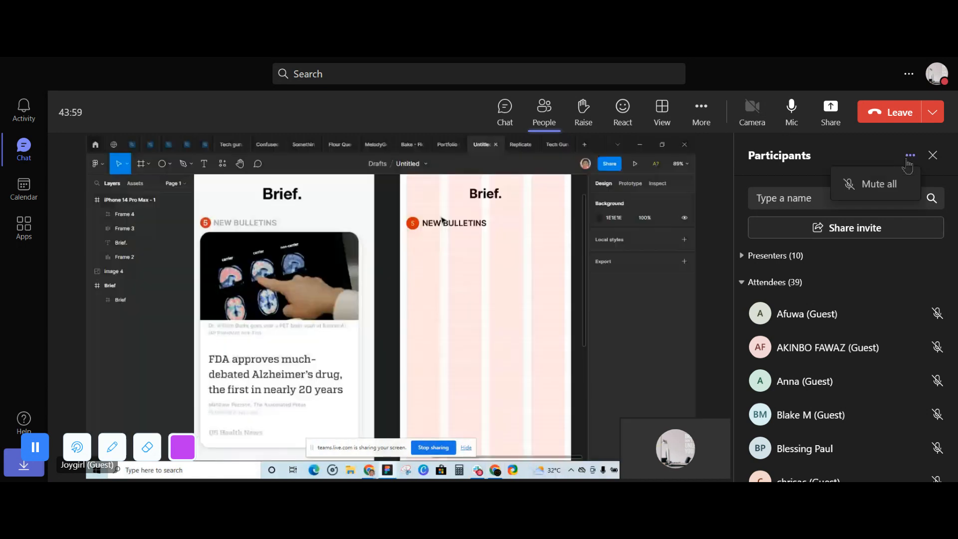
{"action": "left_click", "coordinate": [907, 161]}
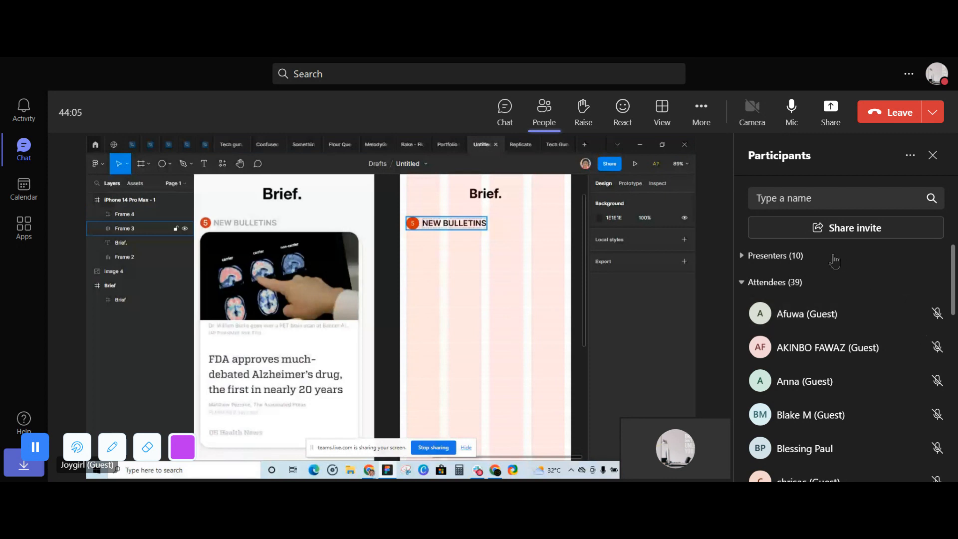
{"action": "left_click", "coordinate": [834, 258]}
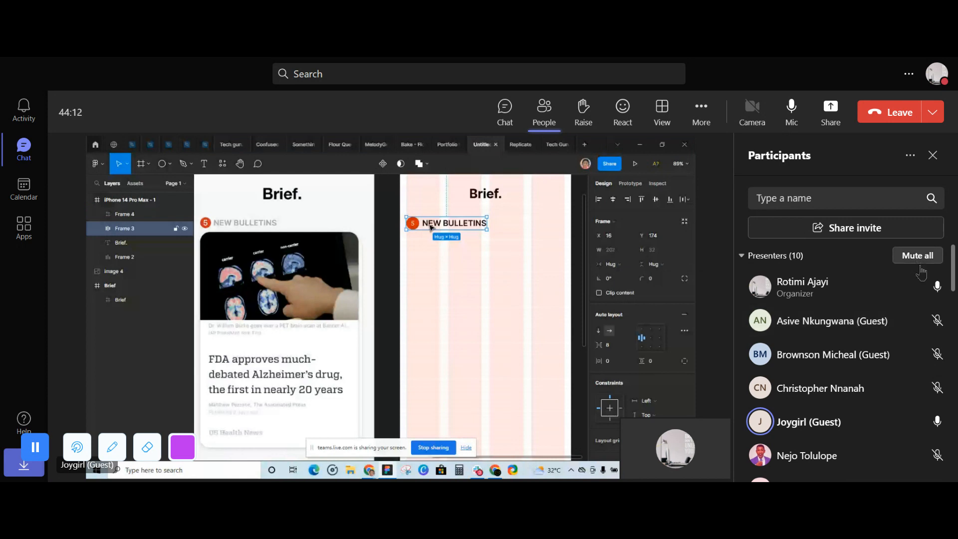
- Make the guest presenter with the initials AN and the presenter with the initials CN attendees
{"action": "left_click", "coordinate": [930, 323]}
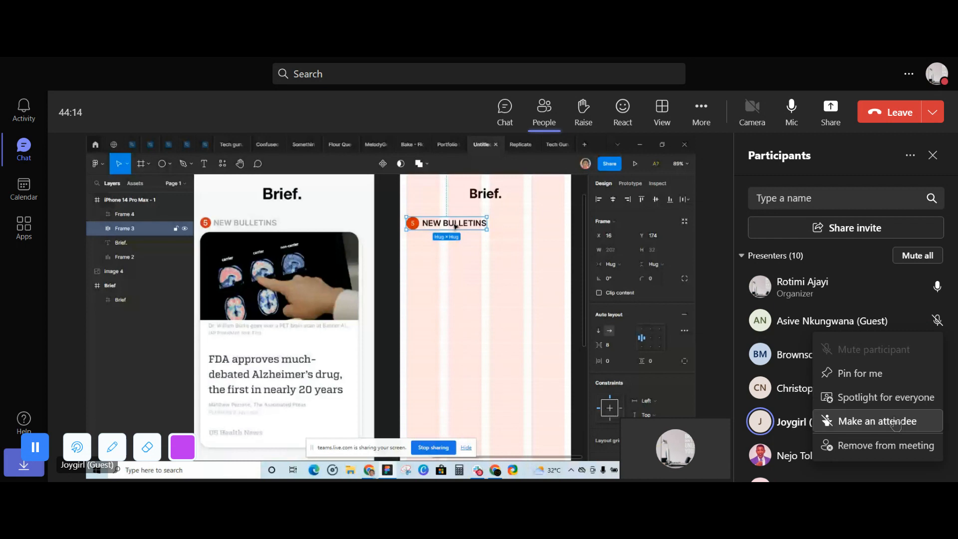
{"action": "left_click", "coordinate": [882, 421]}
{"action": "key", "text": "Escape"}
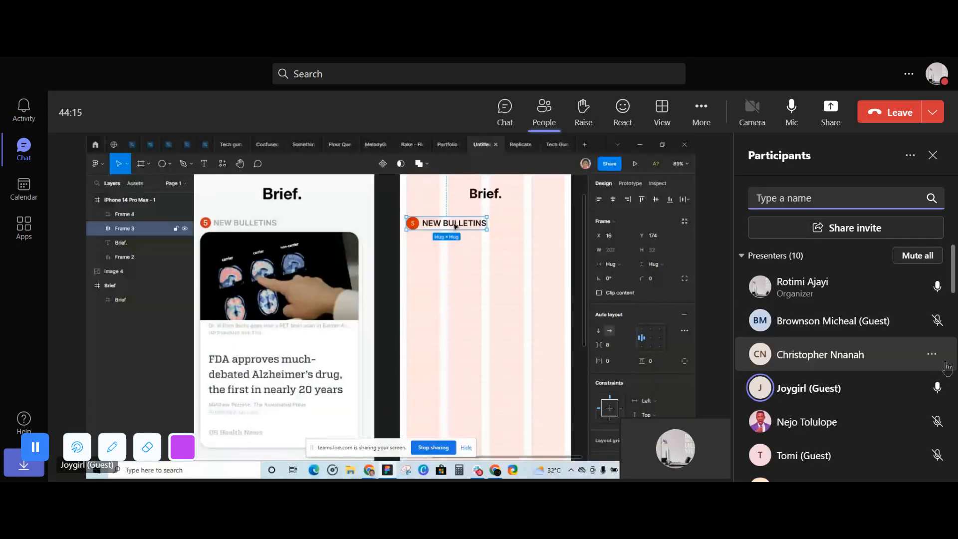
{"action": "left_click", "coordinate": [931, 354]}
{"action": "left_click", "coordinate": [873, 303]}
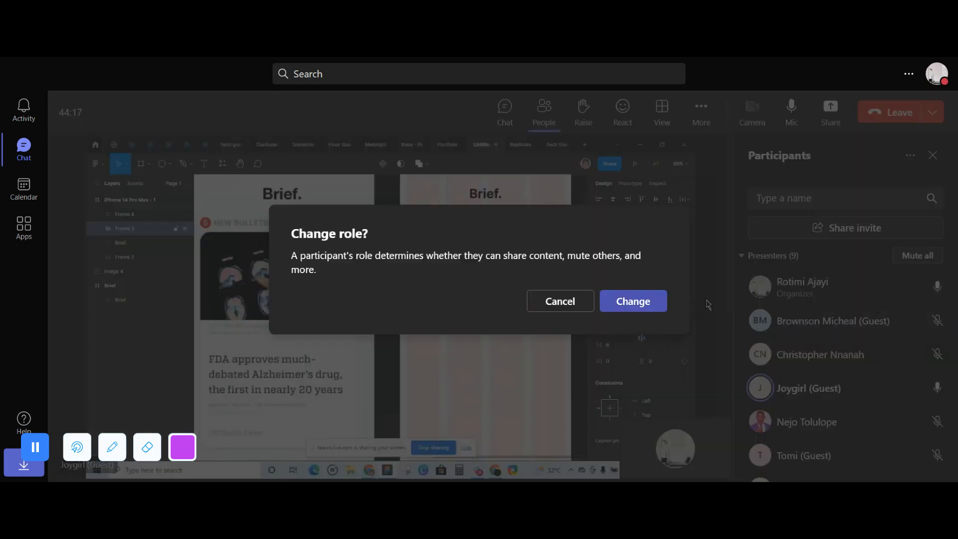
{"action": "left_click", "coordinate": [632, 301]}
- Make the guest presenters with the initials F and BM attendees
{"action": "left_click", "coordinate": [908, 293]}
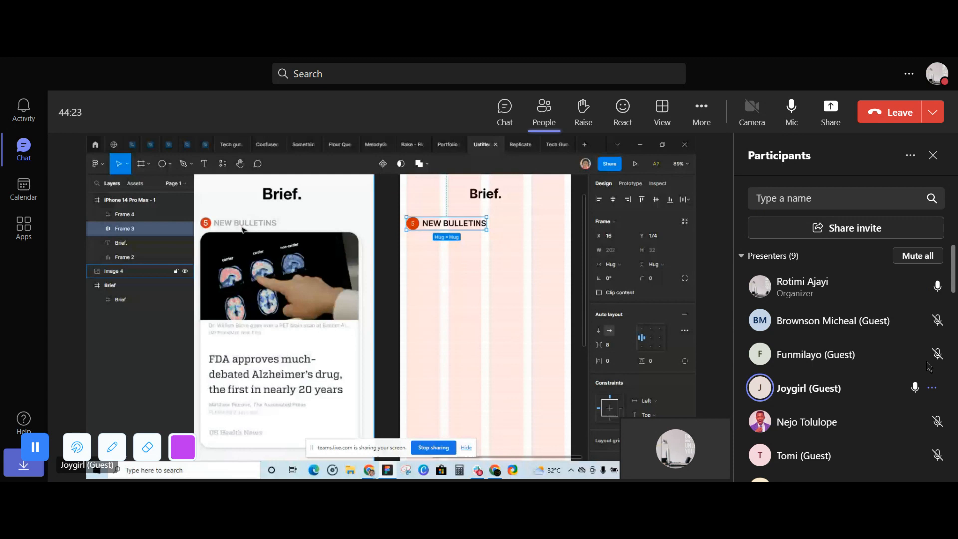
{"action": "left_click", "coordinate": [930, 355]}
{"action": "left_click", "coordinate": [872, 302]}
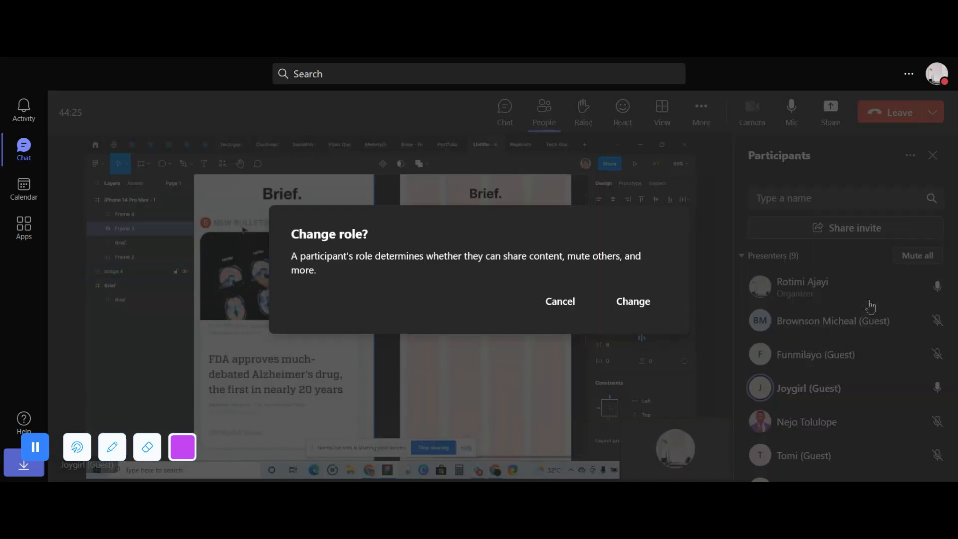
{"action": "left_click", "coordinate": [633, 301]}
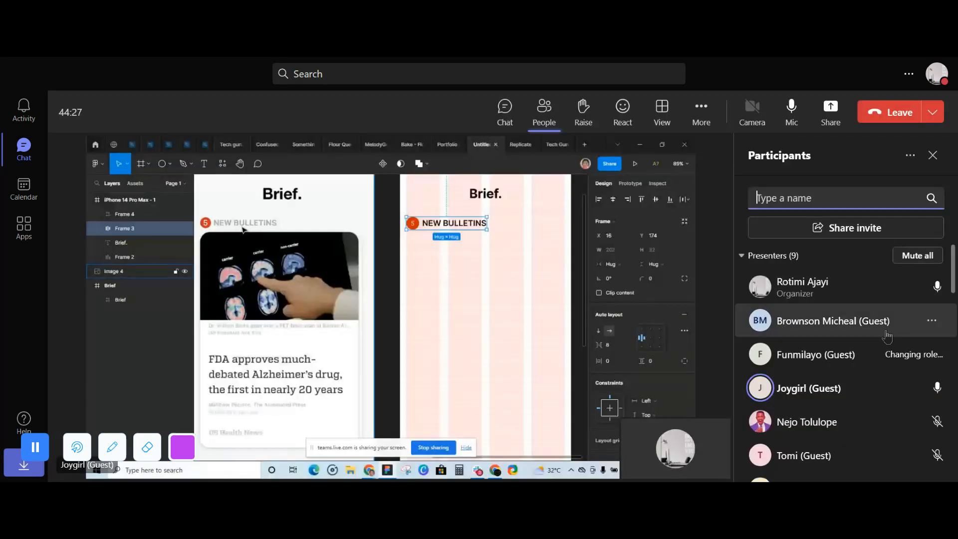
{"action": "left_click", "coordinate": [935, 321]}
{"action": "left_click", "coordinate": [872, 421]}
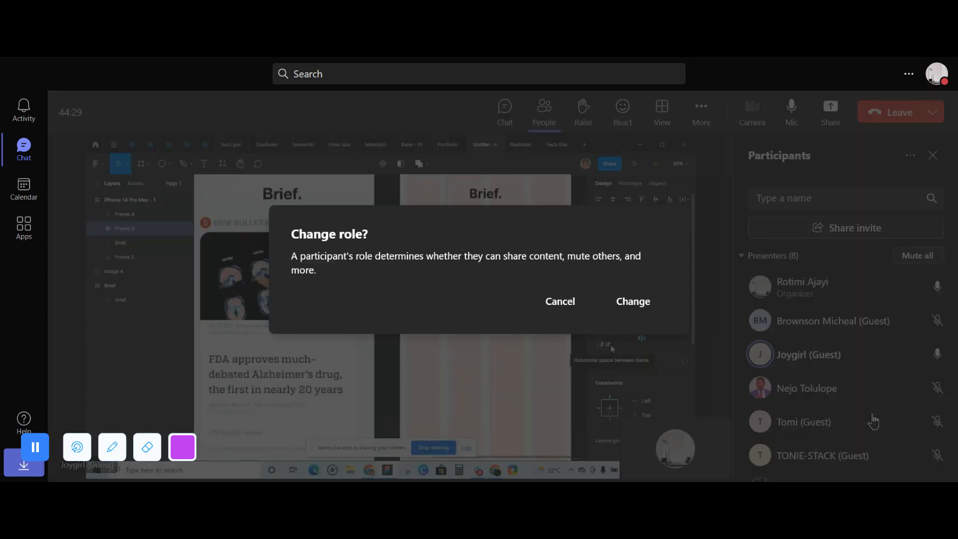
{"action": "left_click", "coordinate": [664, 302]}
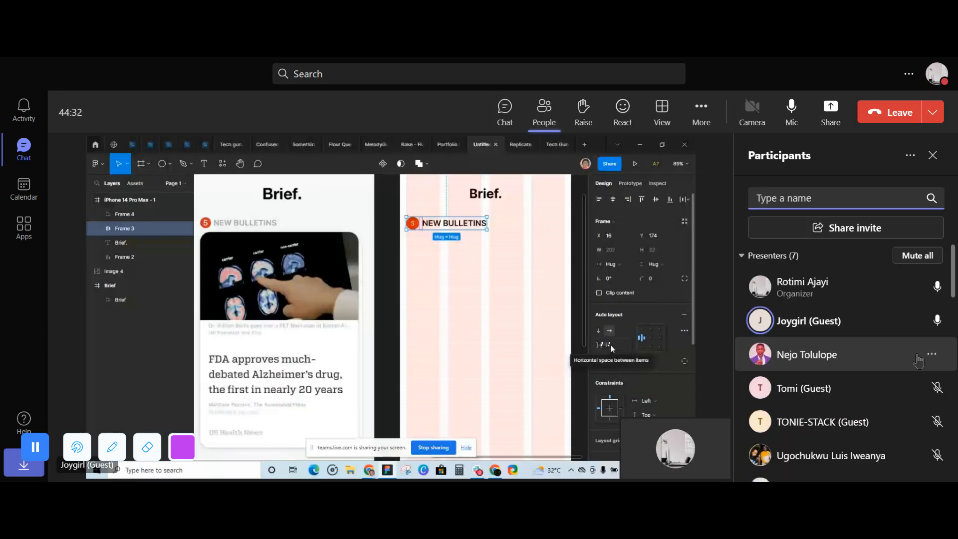
- Make the presenters with the initials NT and UL attendees
{"action": "left_click", "coordinate": [928, 355]}
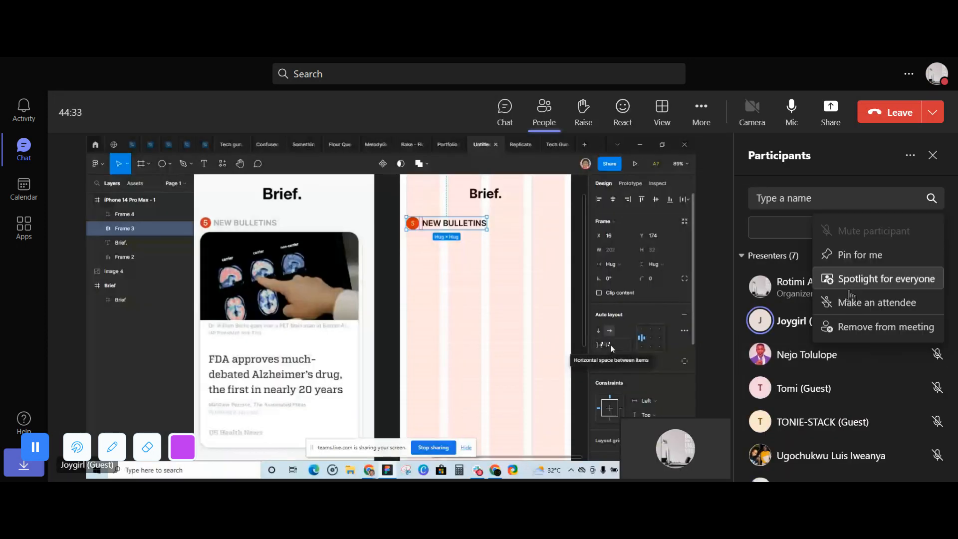
{"action": "left_click", "coordinate": [854, 302]}
{"action": "left_click", "coordinate": [643, 303]}
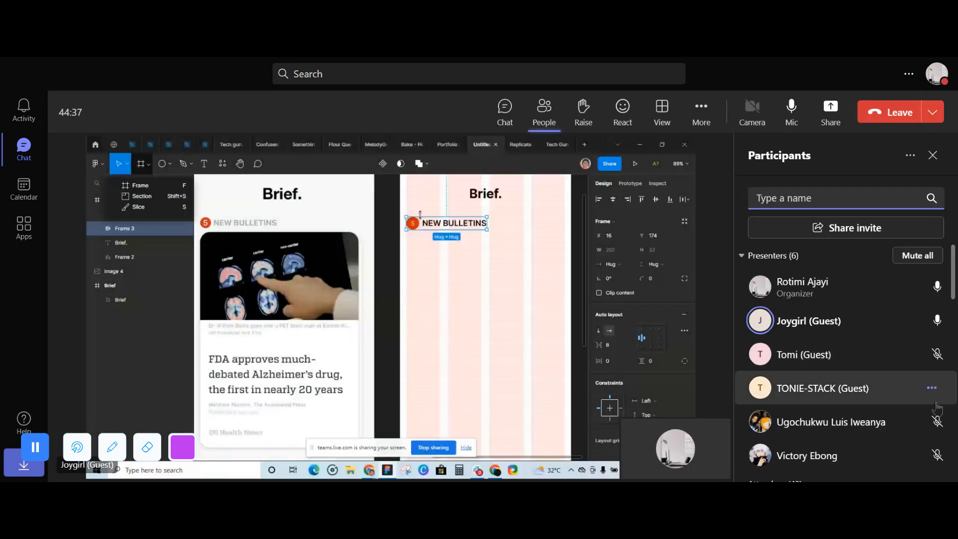
{"action": "left_click", "coordinate": [934, 421]}
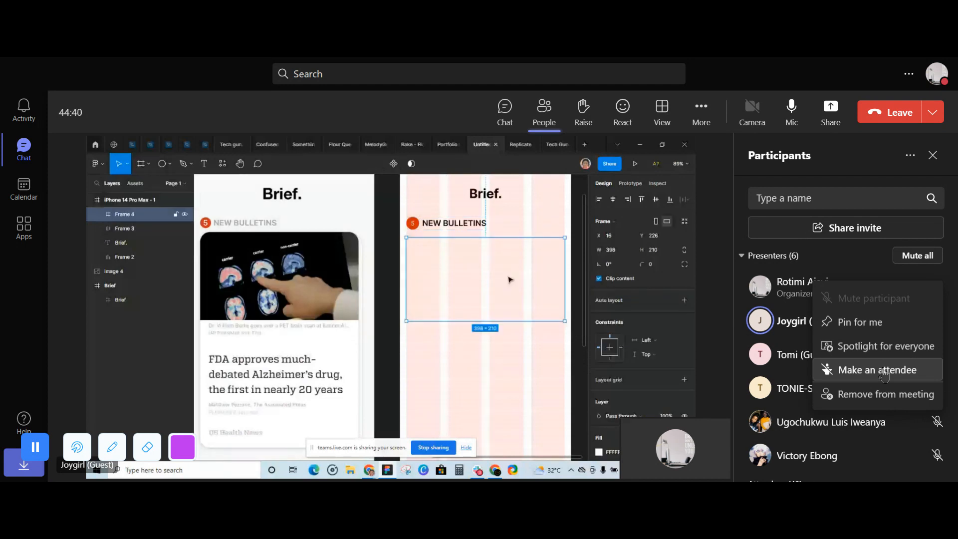
{"action": "left_click", "coordinate": [883, 370]}
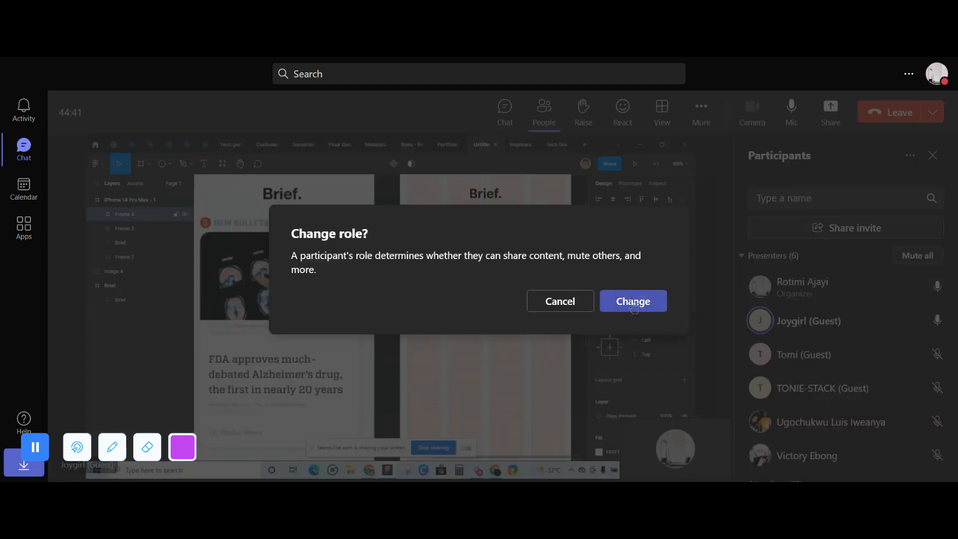
{"action": "left_click", "coordinate": [634, 300]}
- Make the presenter with the initials VE and the guest presenter with the initials EO attendees
{"action": "scroll", "coordinate": [887, 391], "scroll_direction": "down", "scroll_amount": 2}
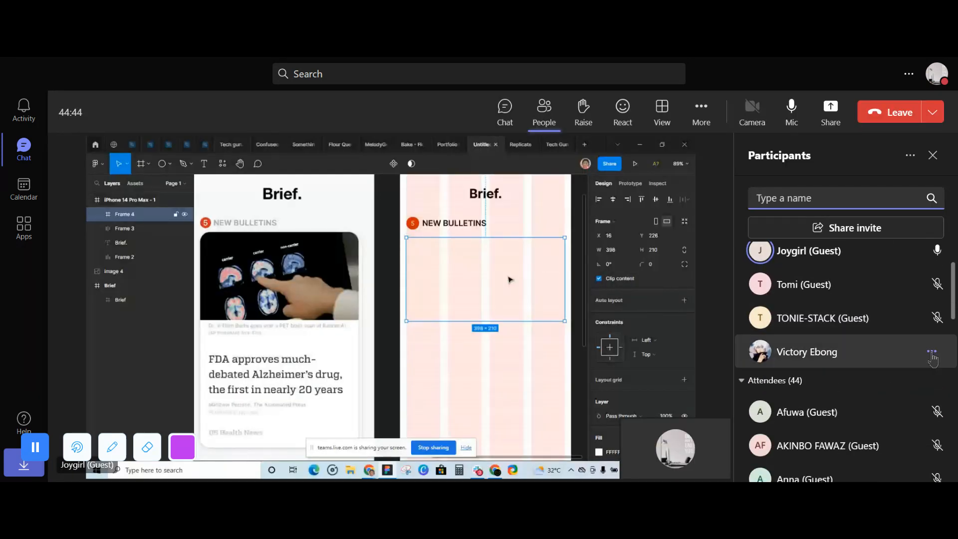
{"action": "left_click", "coordinate": [931, 352]}
{"action": "left_click", "coordinate": [848, 301]}
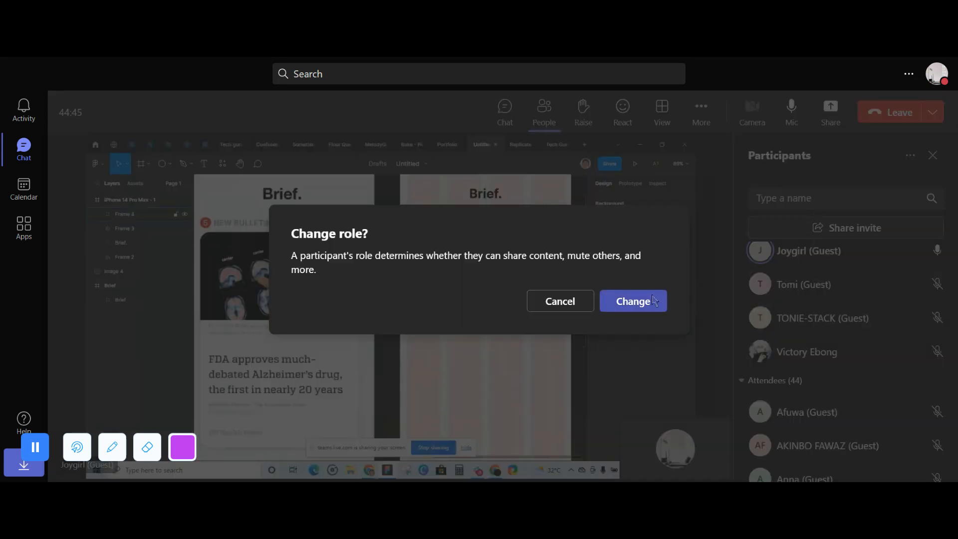
{"action": "left_click", "coordinate": [634, 299]}
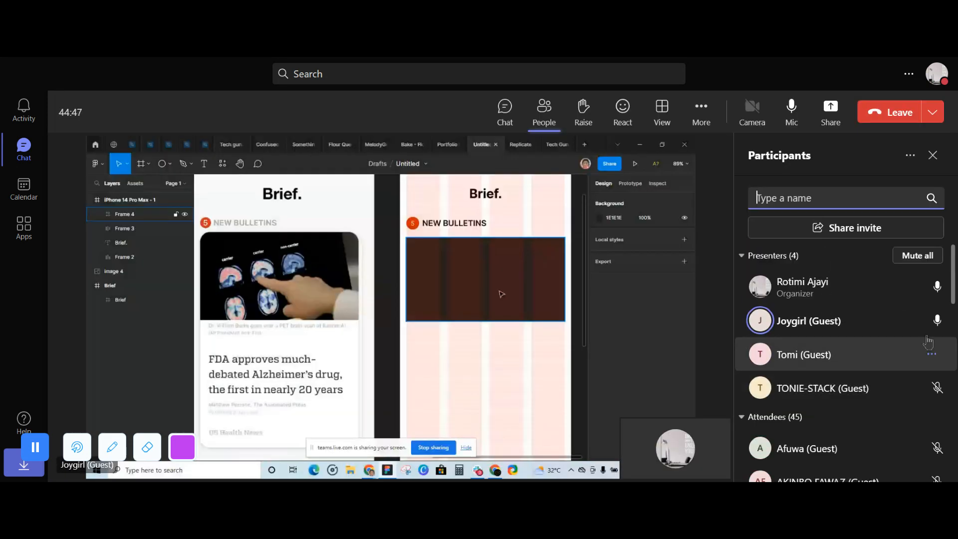
{"action": "left_click", "coordinate": [912, 287]}
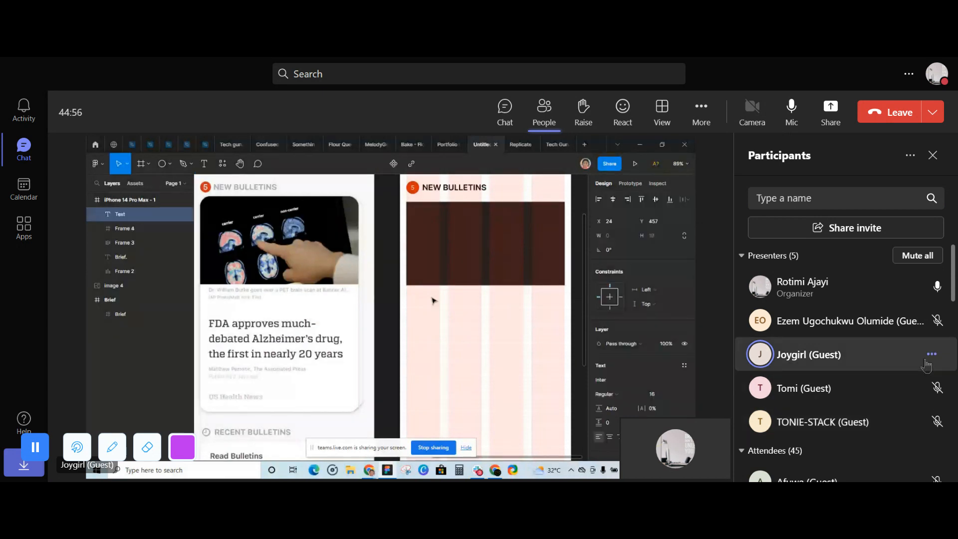
{"action": "left_click", "coordinate": [929, 322]}
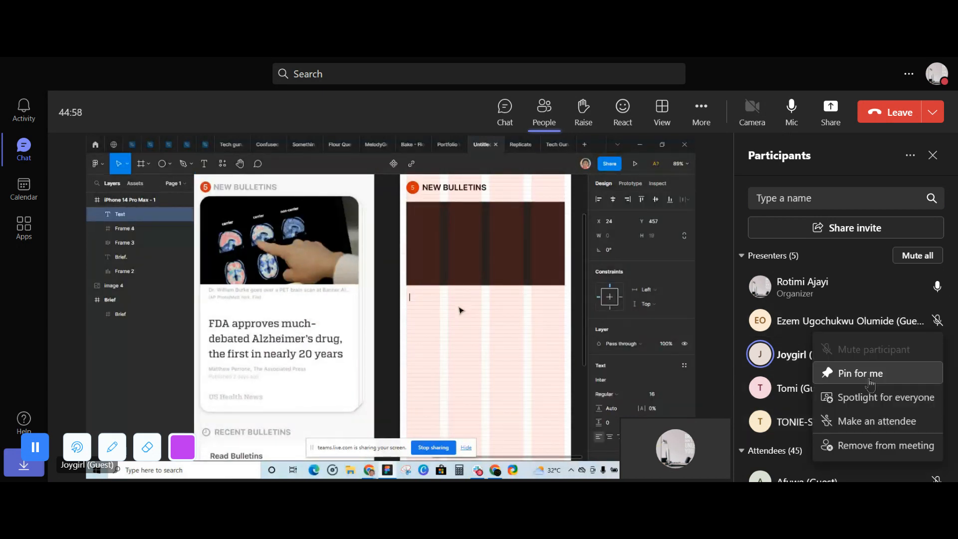
{"action": "left_click", "coordinate": [870, 420]}
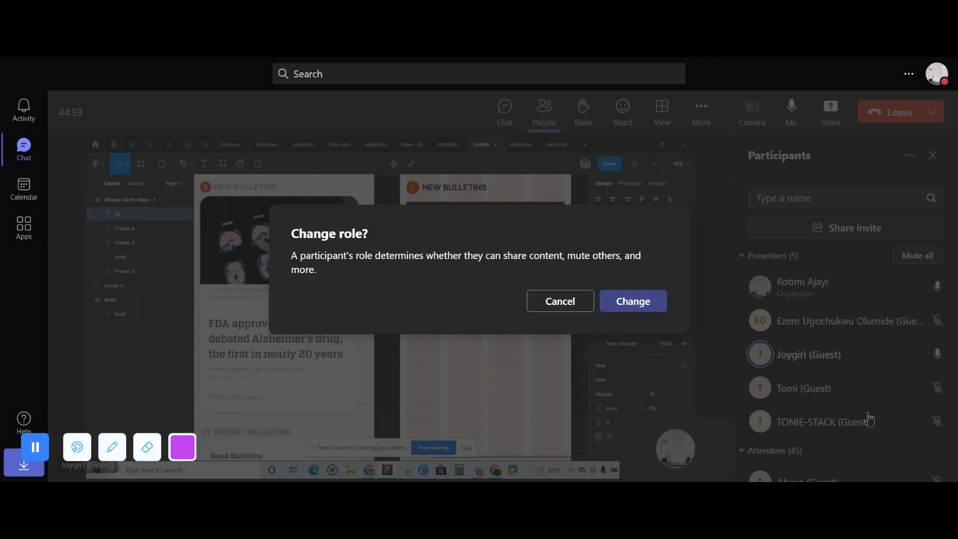
{"action": "left_click", "coordinate": [645, 302]}
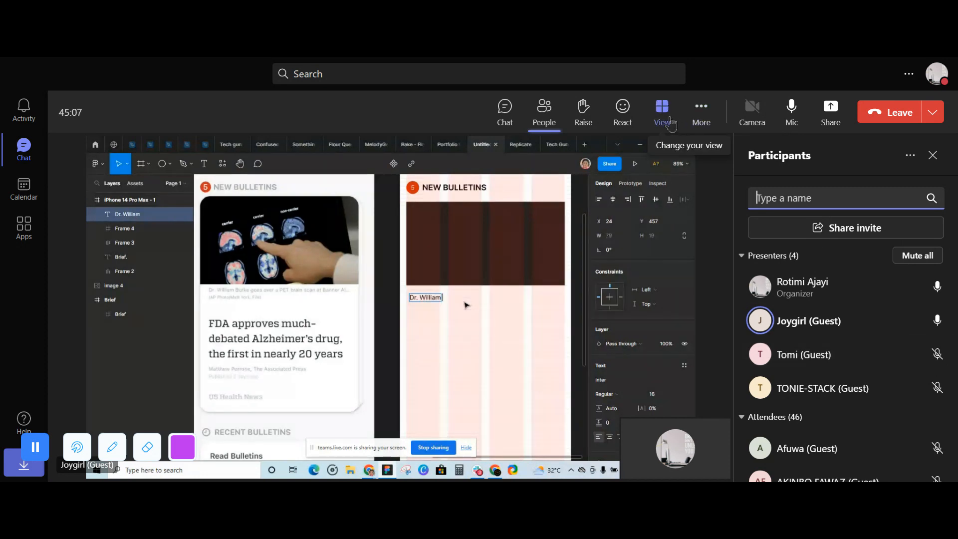
- Close the participants list and admit the waiting guest with the initial S from the lobby
{"action": "left_click", "coordinate": [543, 111]}
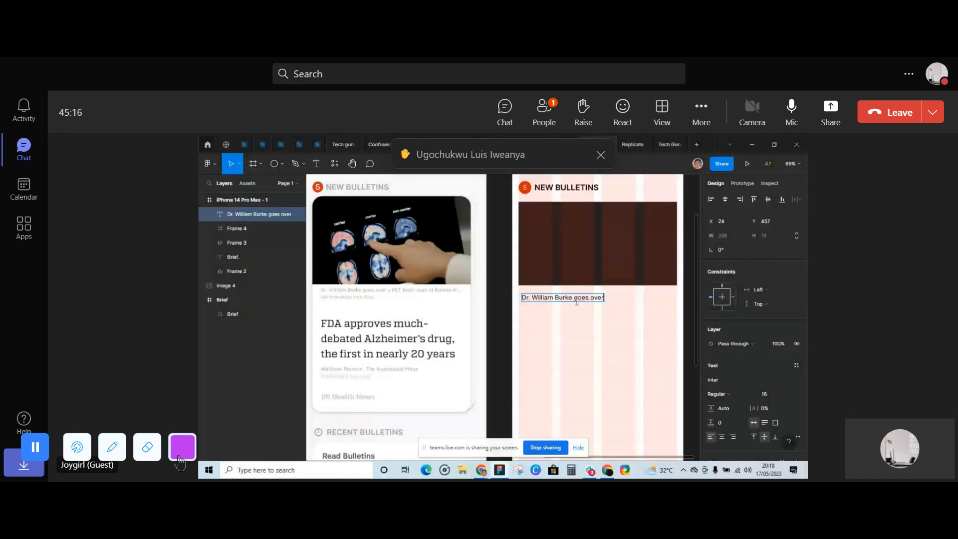
{"action": "left_click", "coordinate": [179, 458]}
{"action": "left_click", "coordinate": [180, 460]}
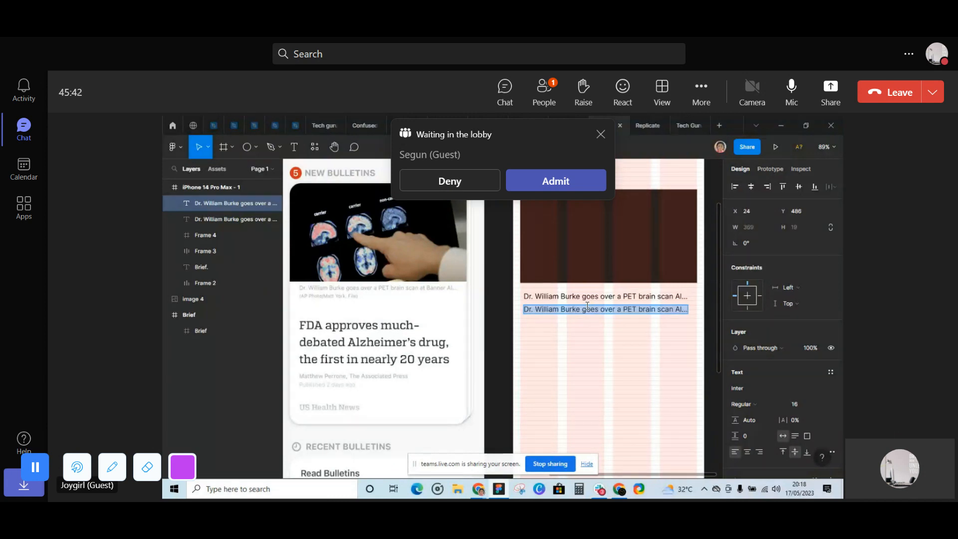
{"action": "left_click", "coordinate": [556, 181]}
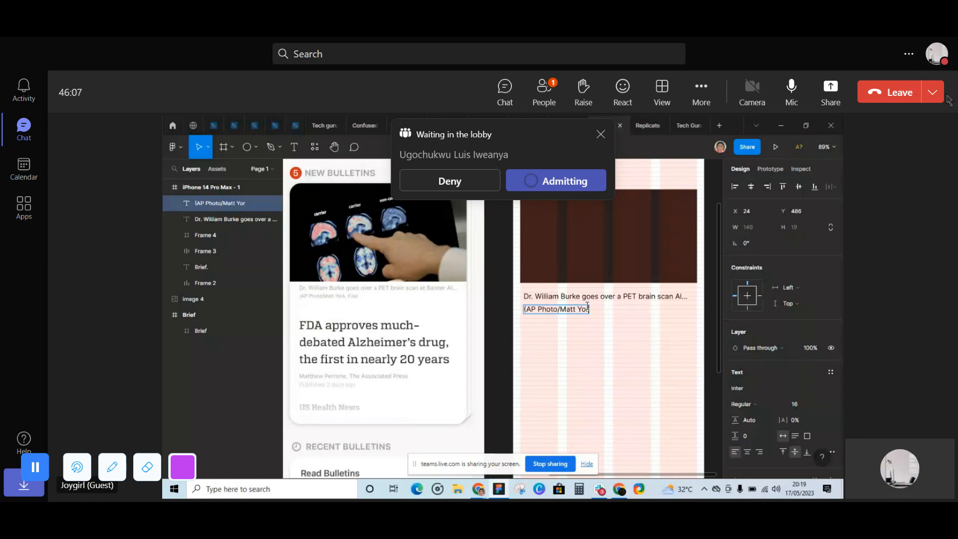
- In the shared Figma design, finish the photo credit line under the caption with the photographer's surname and ", File"
{"action": "type", "text": "k, Fi"}
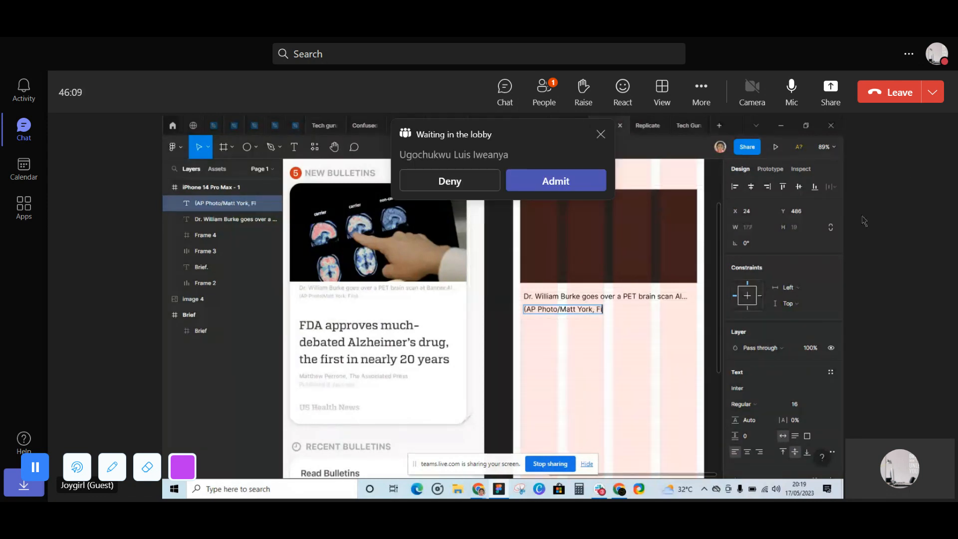
{"action": "type", "text": "le"}
{"action": "key", "text": "Escape"}
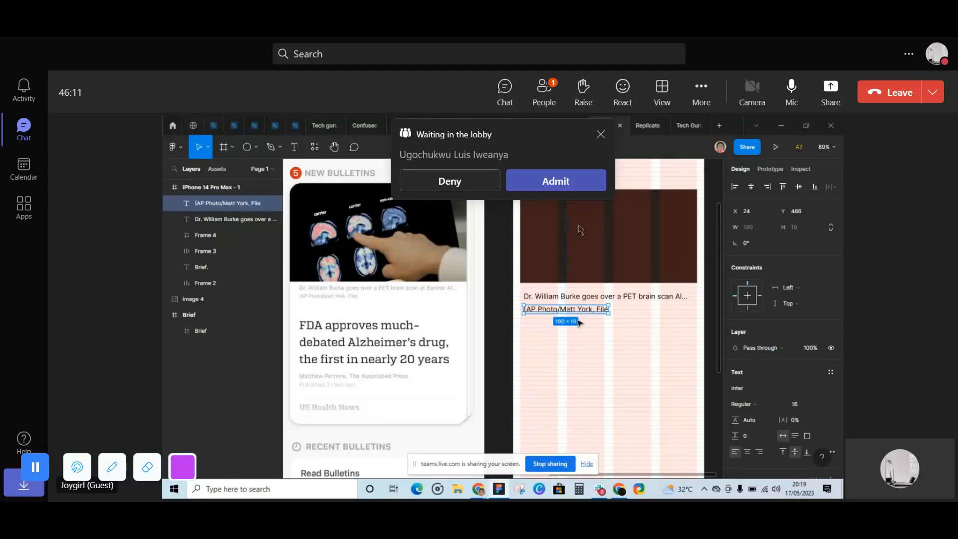
- Admit the waiting participant with the initials UL in the Teams meeting and dismiss the lobby notification
{"action": "left_click", "coordinate": [557, 188]}
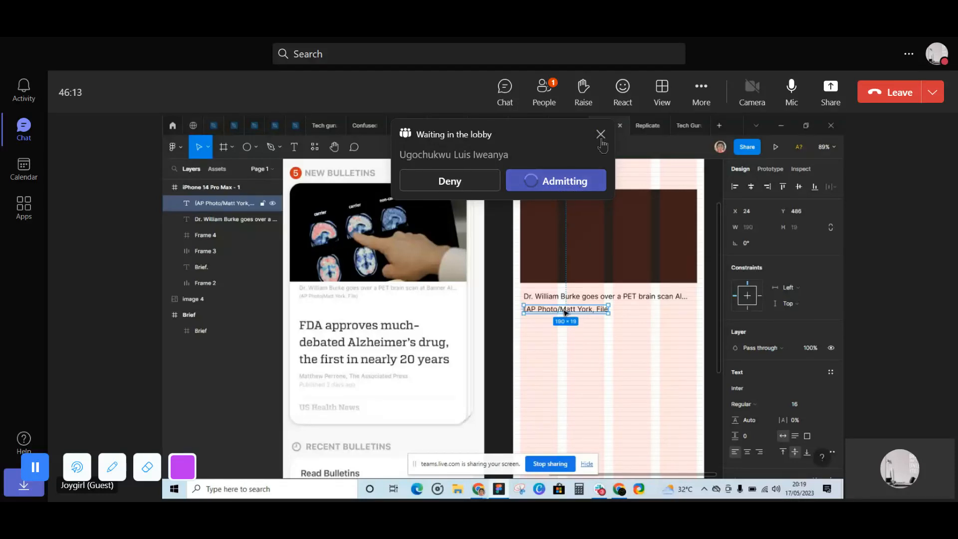
{"action": "left_click", "coordinate": [600, 134]}
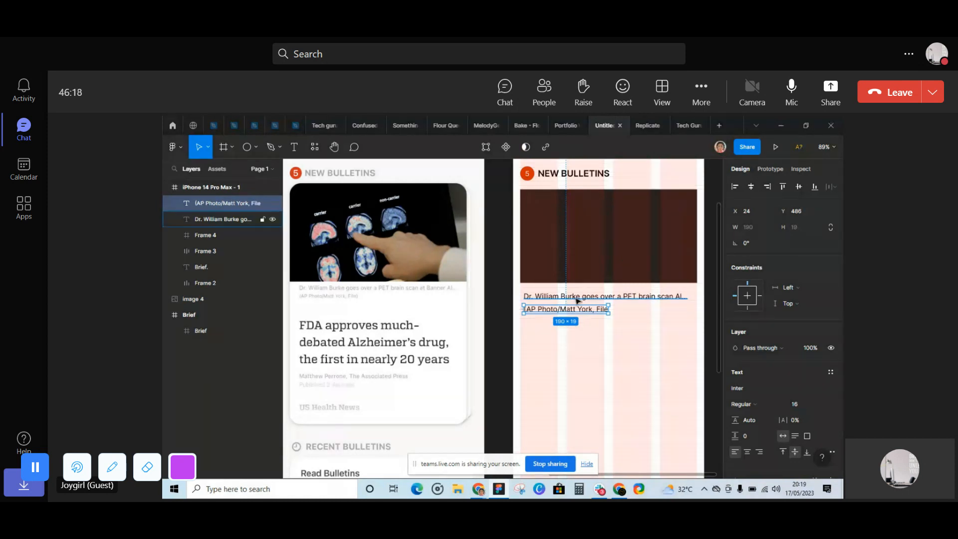
- In the shared Figma design, wrap the caption and photo credit lines in a vertical auto layout with 8 spacing between items
{"action": "left_click", "coordinate": [577, 298], "text": "shift"}
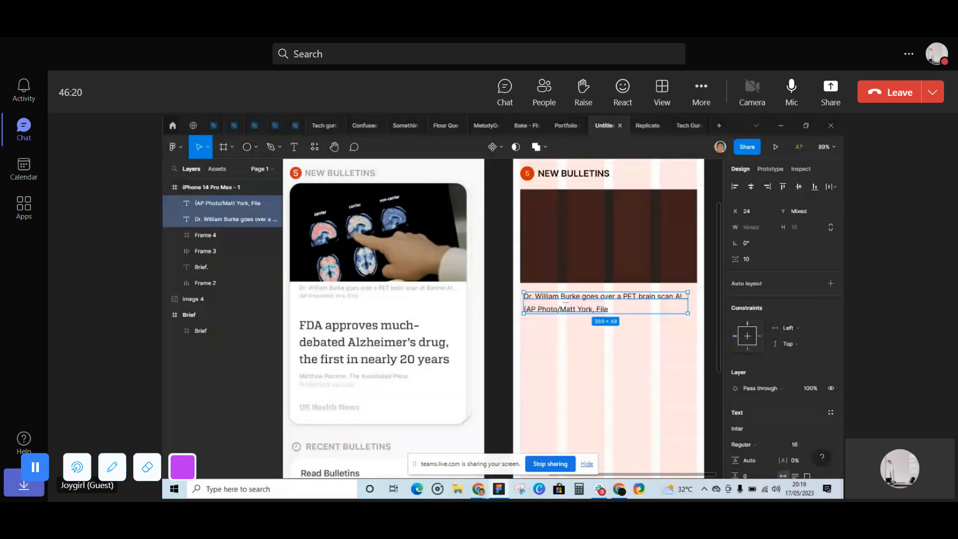
{"action": "key", "text": "shift+a"}
{"action": "left_click", "coordinate": [754, 351]}
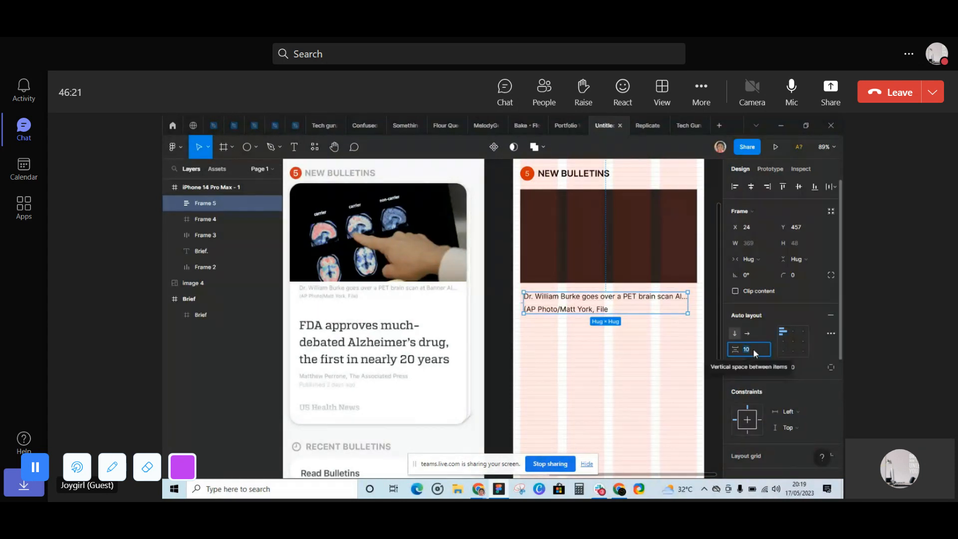
{"action": "type", "text": "8"}
{"action": "key", "text": "Return"}
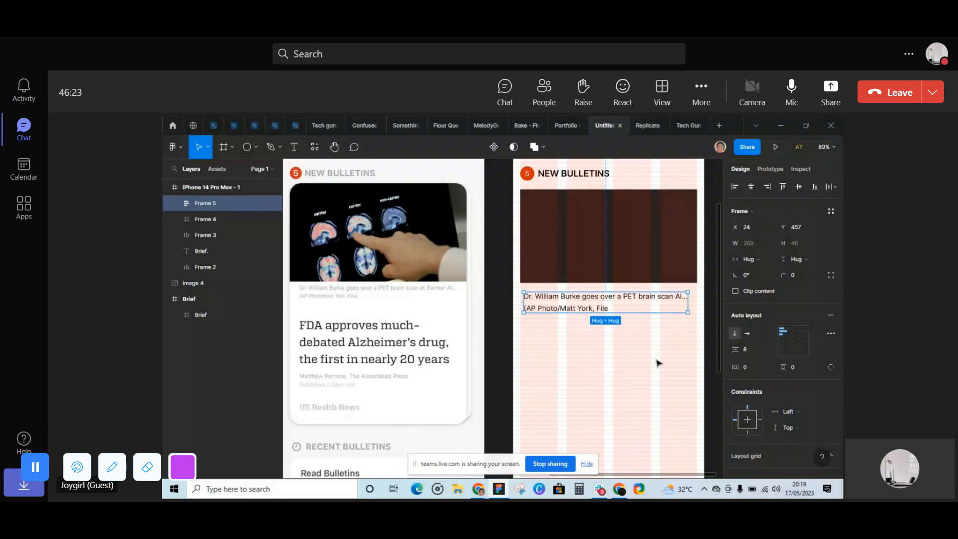
{"action": "scroll", "coordinate": [324, 324], "scroll_direction": "down", "scroll_amount": 1}
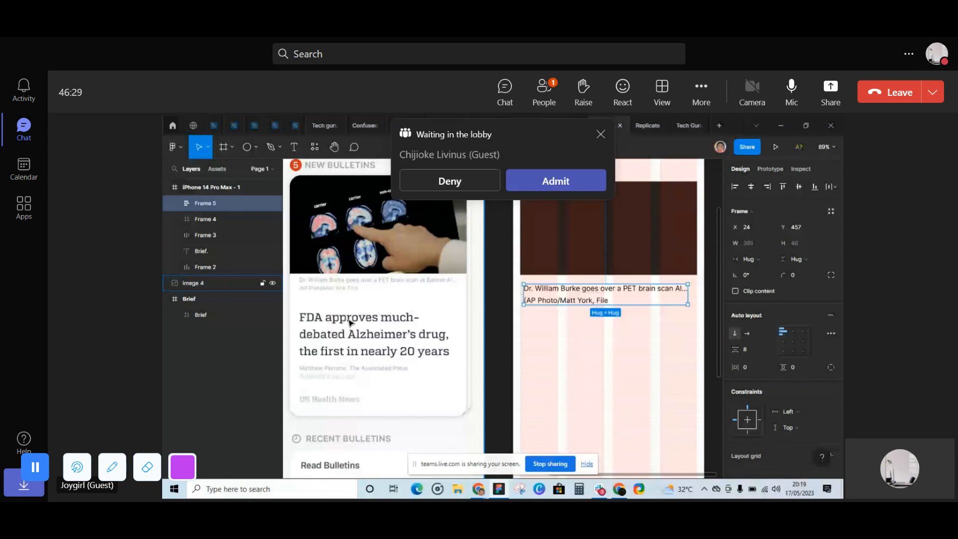
- Admit the waiting guest with the initials CL from the Teams lobby
{"action": "left_click", "coordinate": [577, 184]}
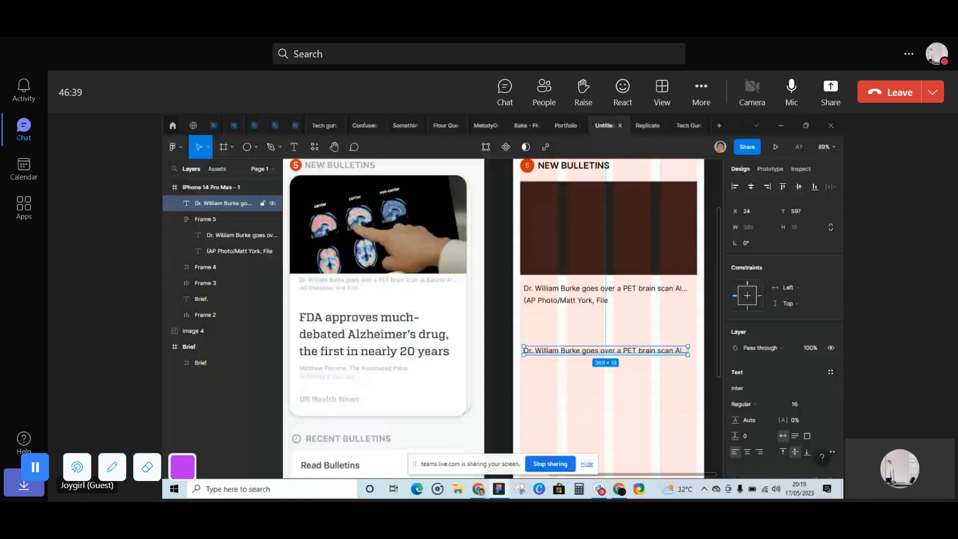
- In the shared Figma design, replace the duplicated caption text with the start of the headline, "FDA approves much-"
{"action": "type", "text": "FDA"}
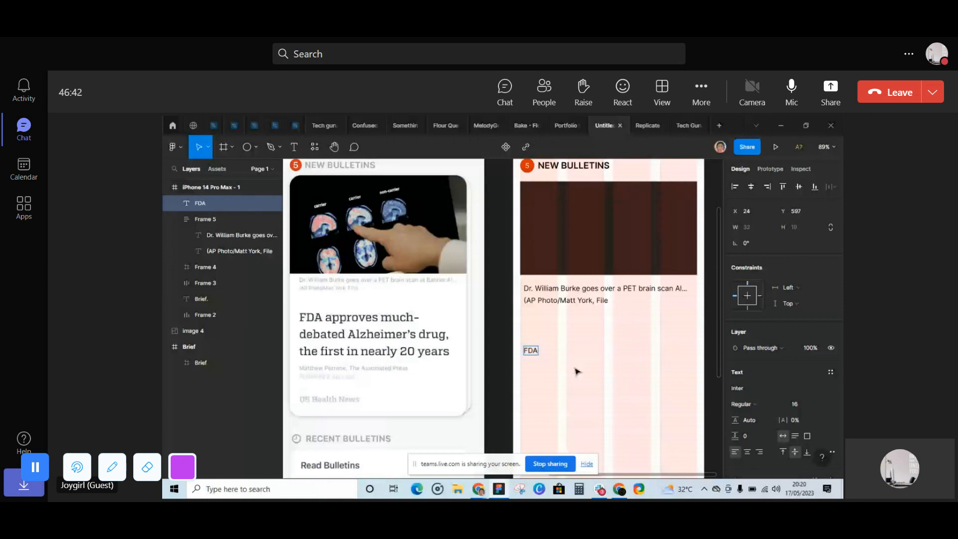
{"action": "type", "text": " approves much -"}
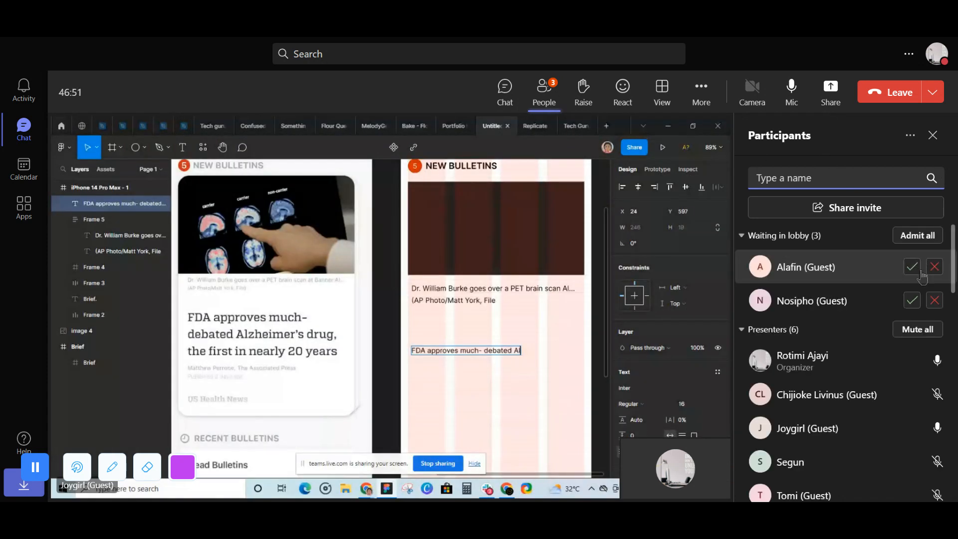
- Admit the waiting participants with the initials A, DO and N from the Teams lobby
{"action": "left_click", "coordinate": [911, 267]}
{"action": "left_click", "coordinate": [911, 301]}
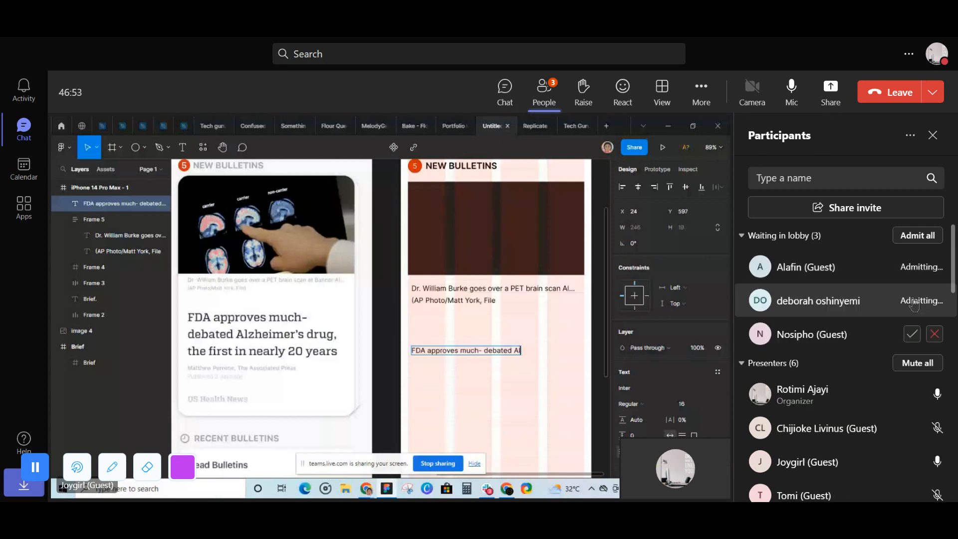
{"action": "left_click", "coordinate": [912, 301]}
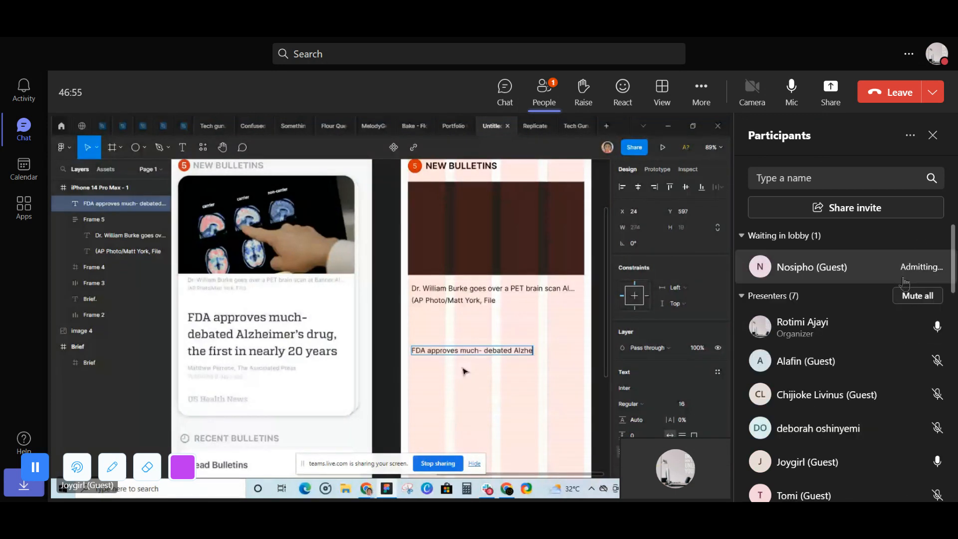
- Change the role of the presenter with the initials DO to attendee
{"action": "scroll", "coordinate": [922, 380], "scroll_direction": "down", "scroll_amount": 2}
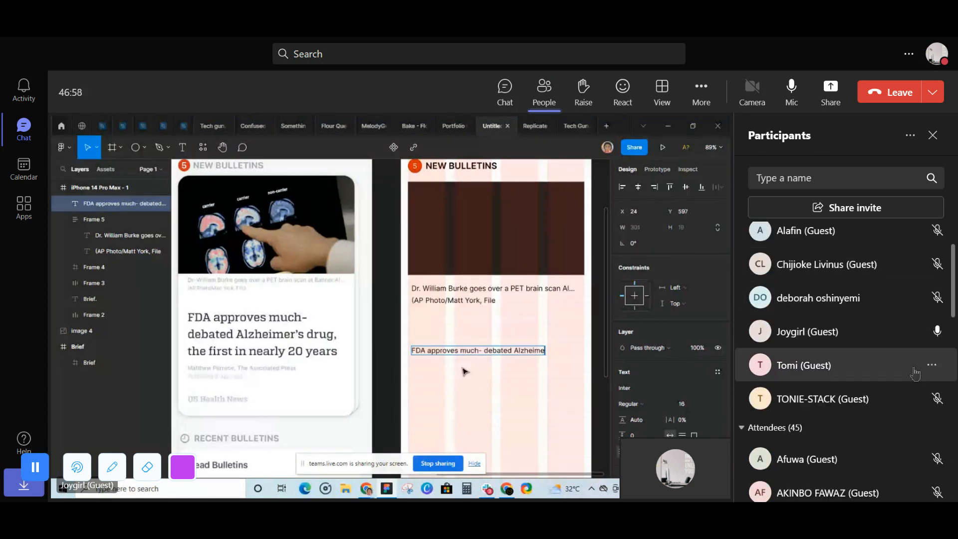
{"action": "left_click", "coordinate": [931, 299]}
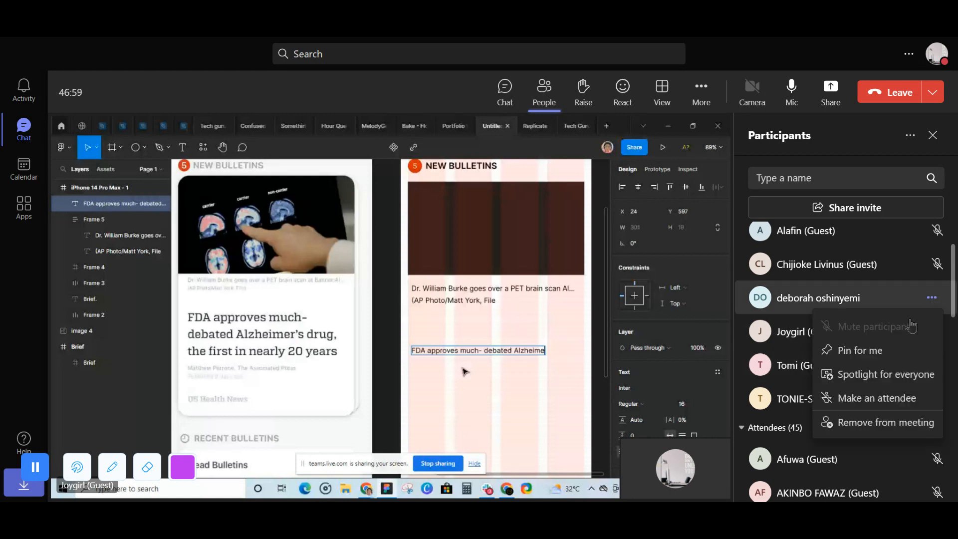
{"action": "left_click", "coordinate": [895, 398]}
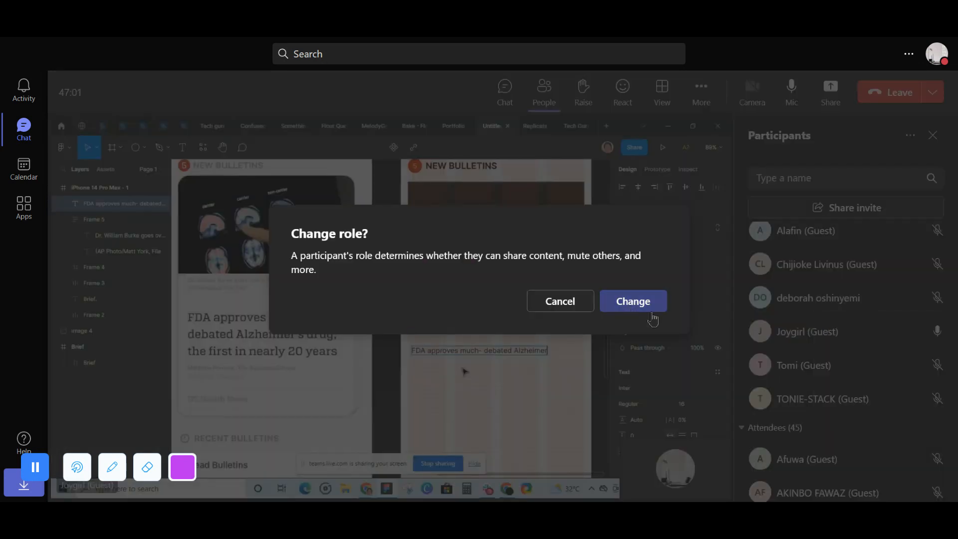
{"action": "left_click", "coordinate": [633, 299]}
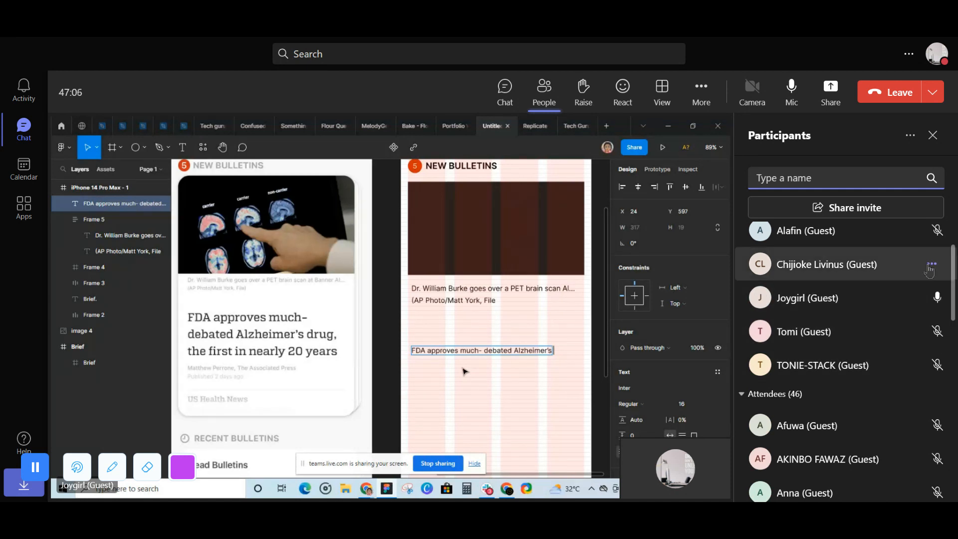
- Change the role of the presenter with the initials CL to attendee
{"action": "left_click", "coordinate": [928, 270]}
{"action": "left_click", "coordinate": [882, 366]}
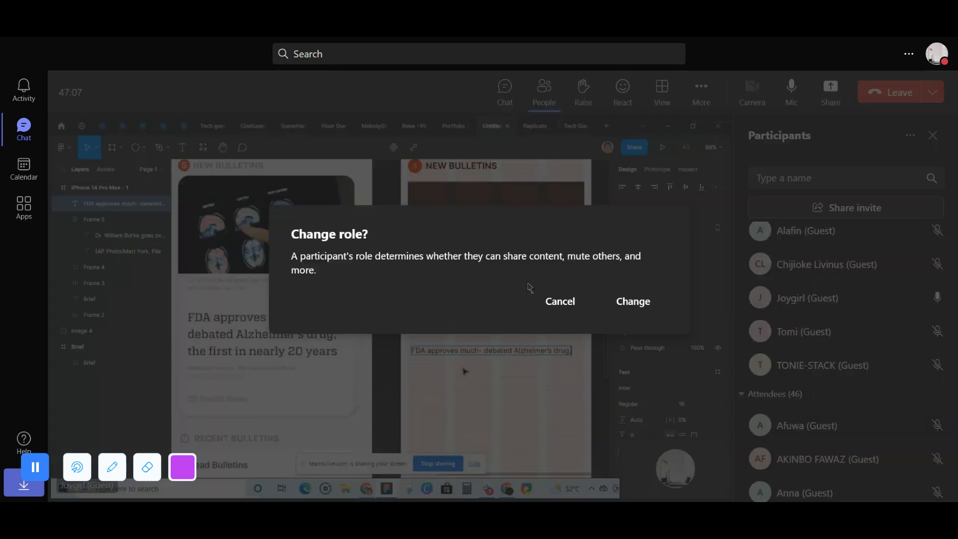
{"action": "left_click", "coordinate": [632, 302]}
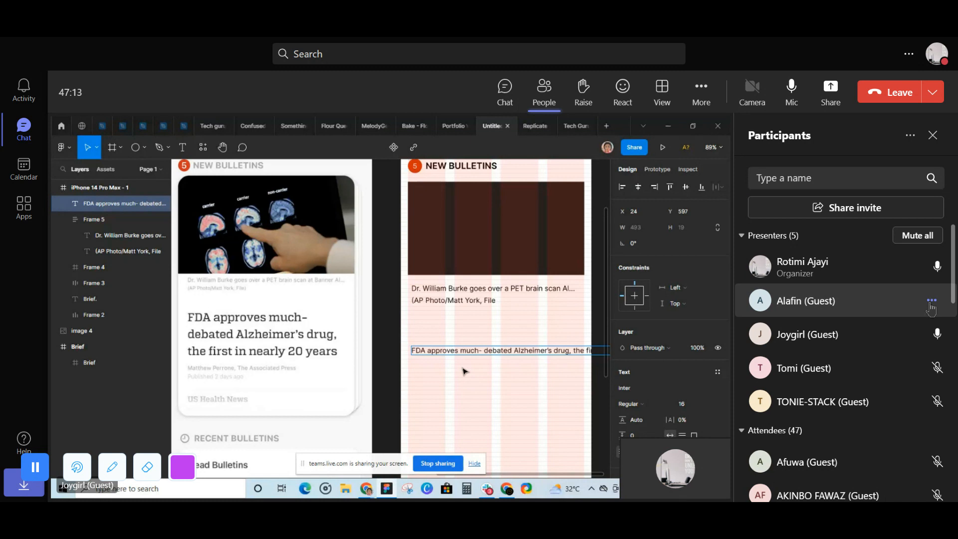
- Change the role of the guest presenter with the initial A to attendee and close the participants list
{"action": "left_click", "coordinate": [931, 301]}
{"action": "left_click", "coordinate": [868, 399]}
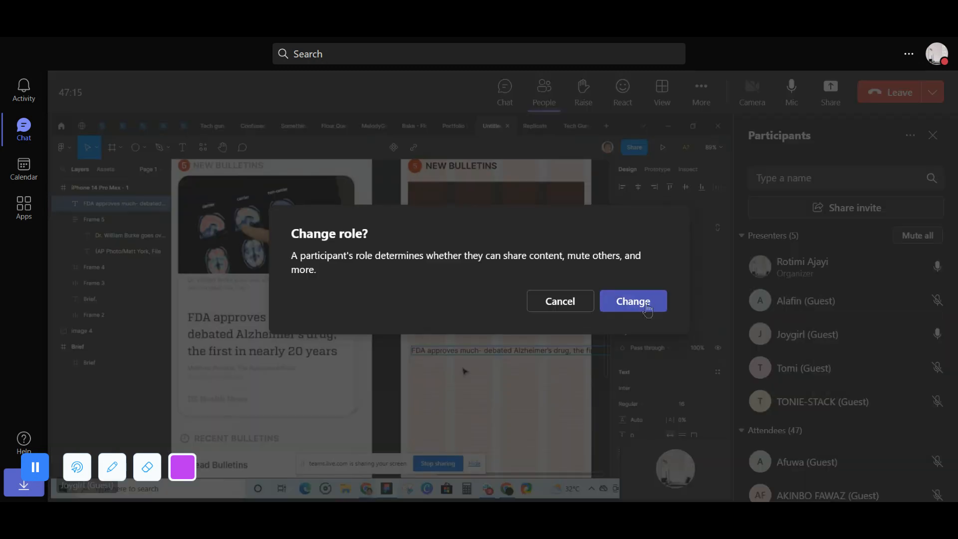
{"action": "left_click", "coordinate": [633, 301]}
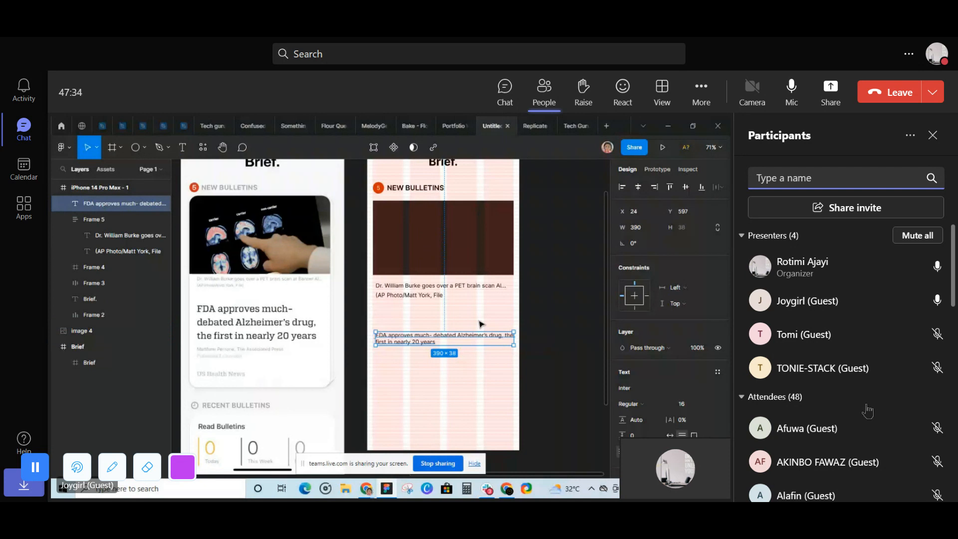
{"action": "scroll", "coordinate": [868, 410], "scroll_direction": "down", "scroll_amount": 1}
{"action": "scroll", "coordinate": [868, 411], "scroll_direction": "up", "scroll_amount": 1}
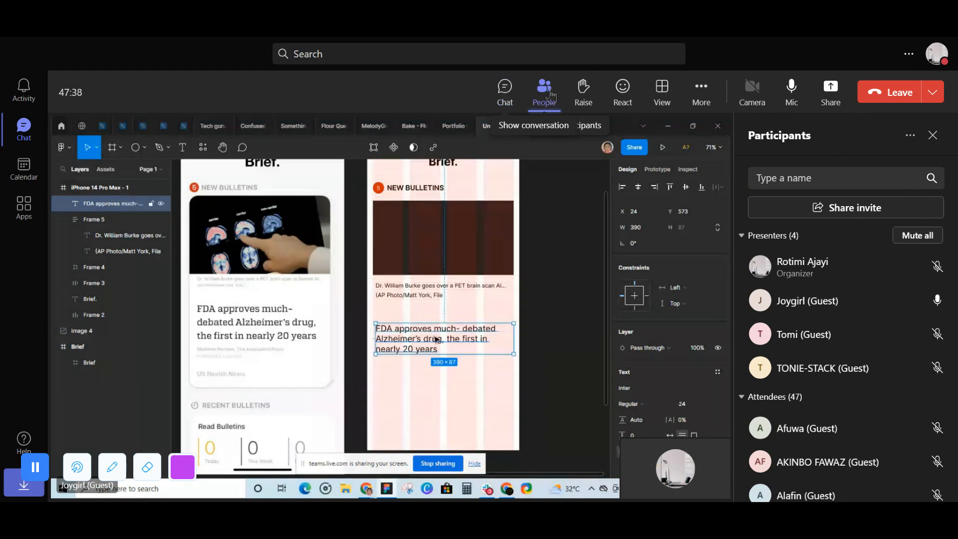
{"action": "left_click", "coordinate": [549, 92]}
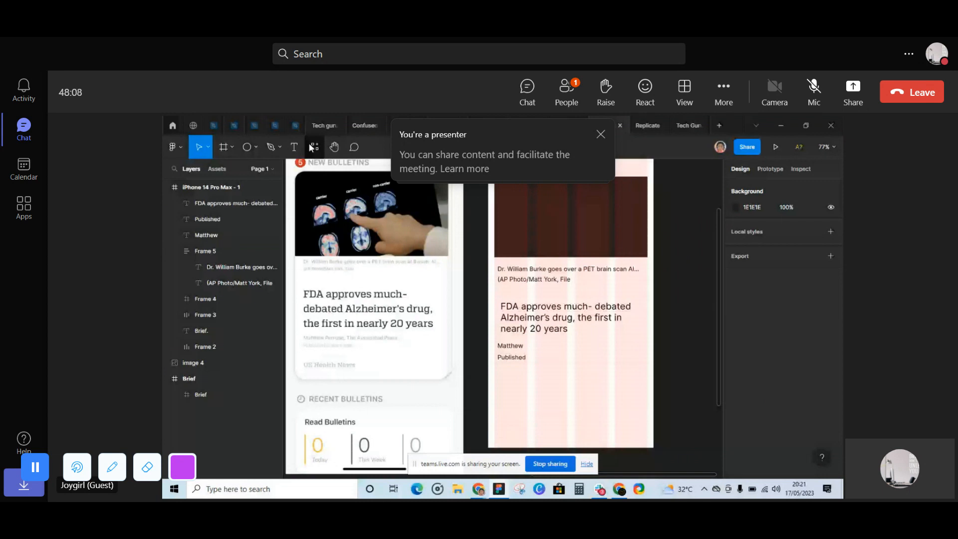
{"action": "left_click", "coordinate": [271, 147]}
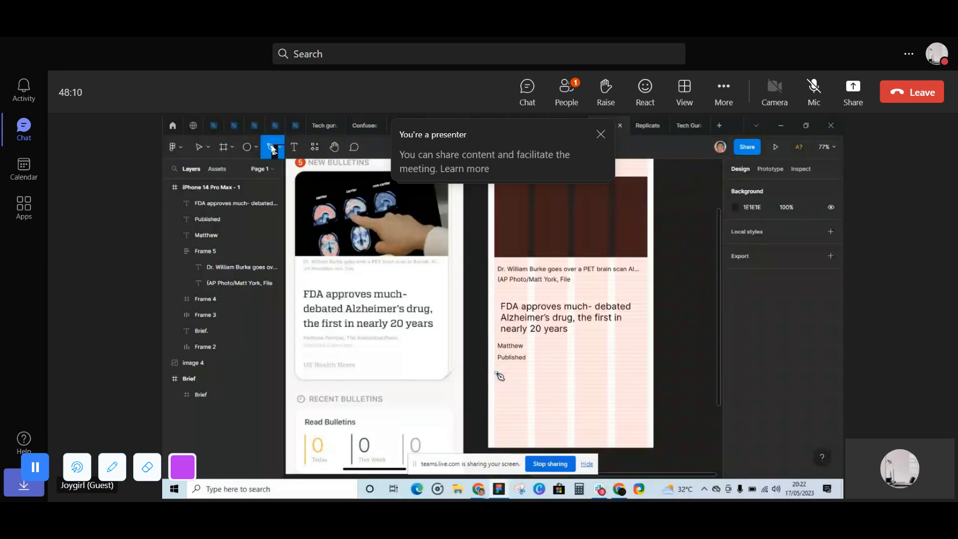
{"action": "left_click", "coordinate": [498, 373]}
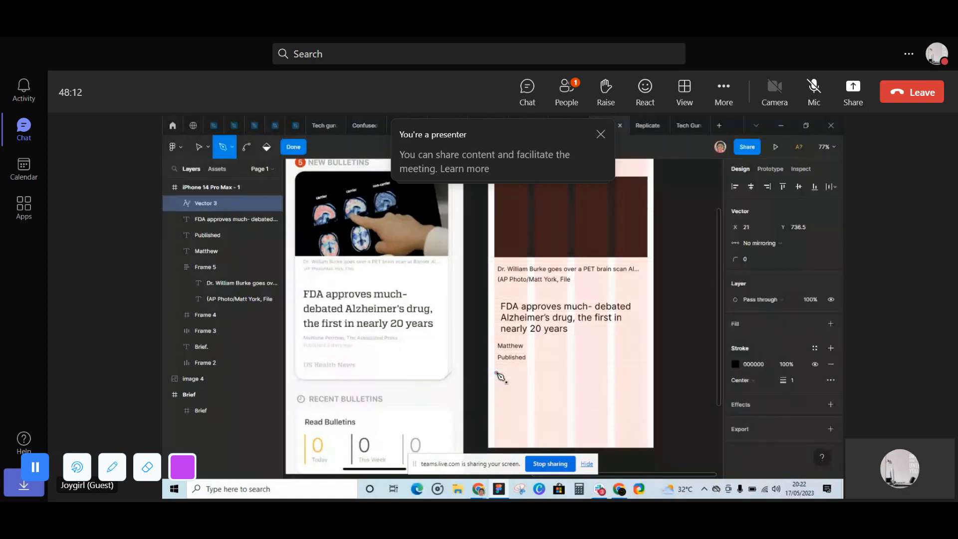
{"action": "left_click", "coordinate": [634, 372]}
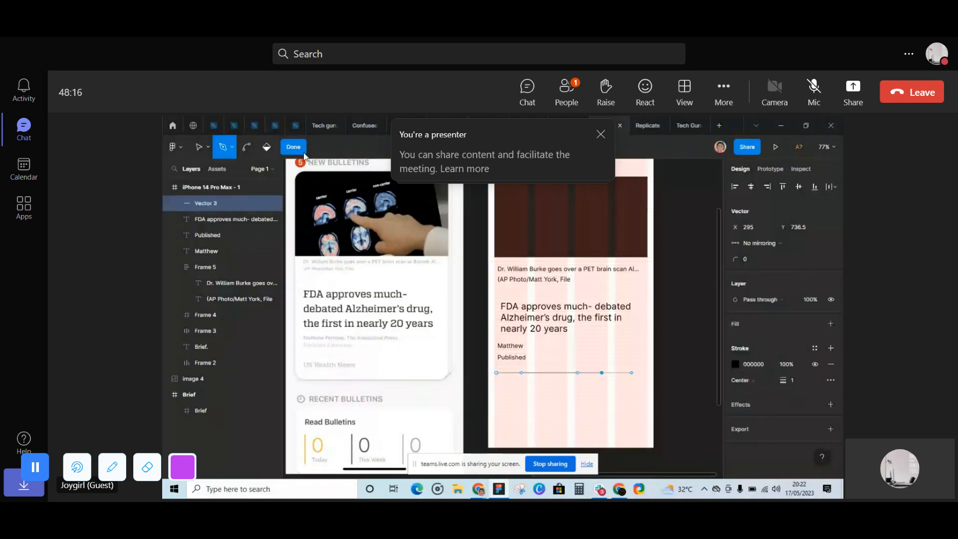
{"action": "left_click", "coordinate": [300, 150]}
{"action": "key", "text": "Delete"}
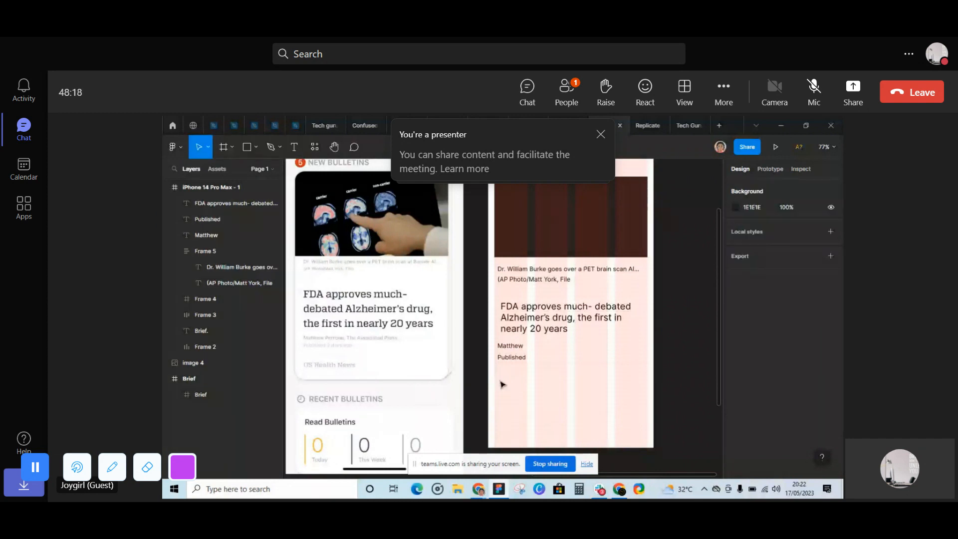
- In the shared Figma design, draw a horizontal divider line about 395 long below the "Published" text with the Pen tool
{"action": "left_click", "coordinate": [269, 147]}
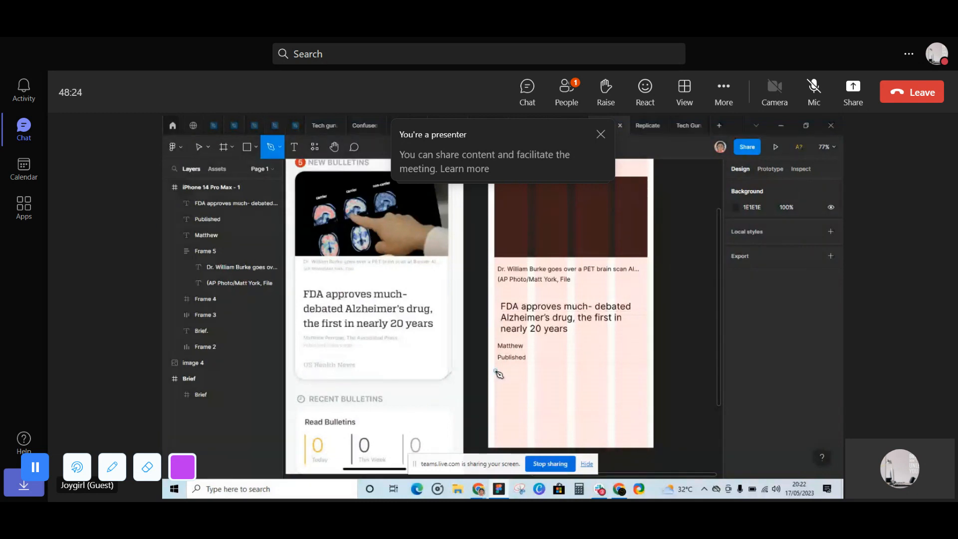
{"action": "left_click", "coordinate": [495, 371]}
{"action": "left_click", "coordinate": [647, 374]}
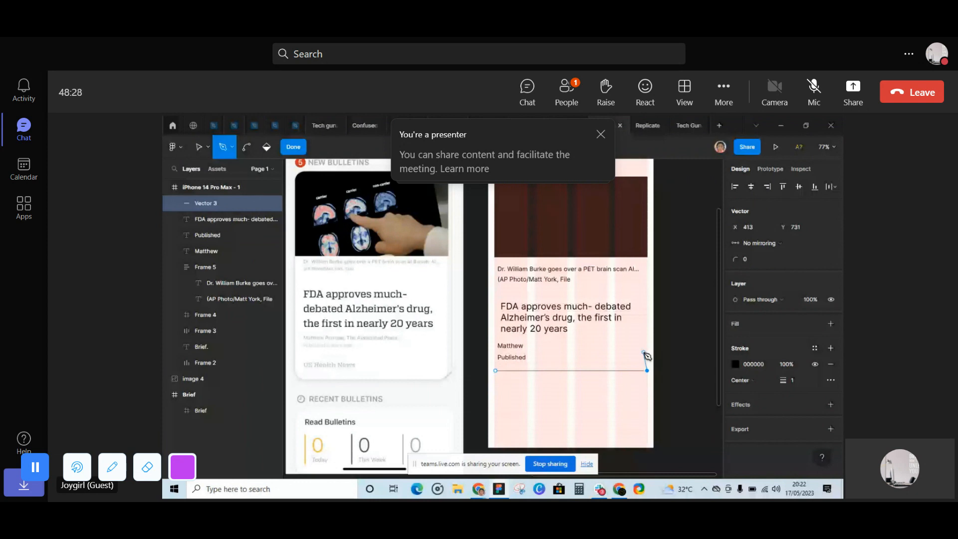
{"action": "key", "text": "Escape"}
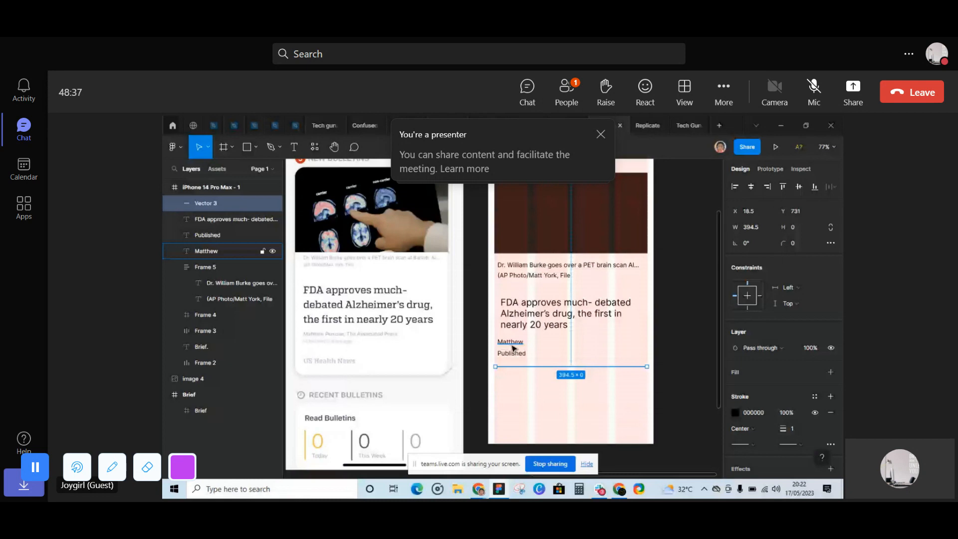
- Duplicate the author name text below the divider line and change the copy to "US Health News"
{"action": "left_click_drag", "start_coordinate": [512, 344], "coordinate": [512, 379]}
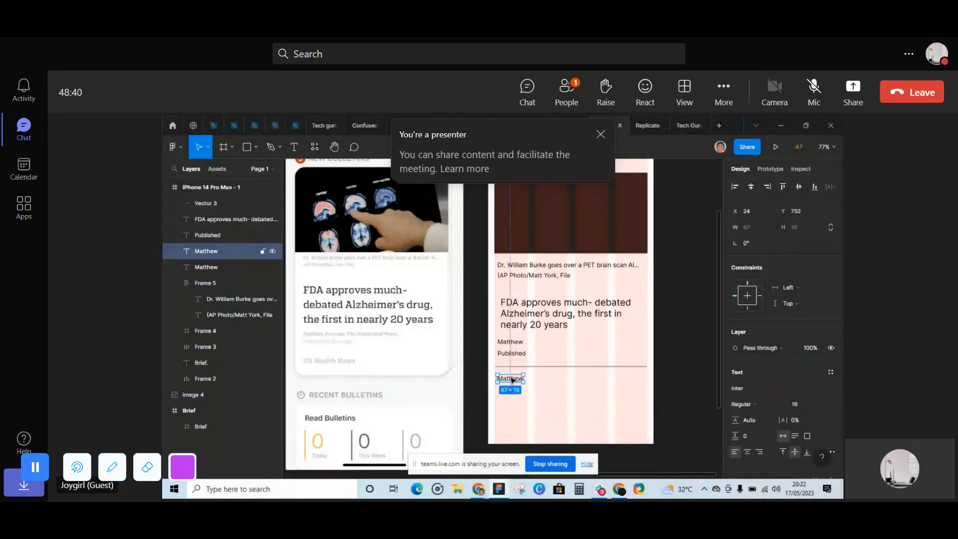
{"action": "double_click", "coordinate": [511, 380]}
{"action": "type", "text": "U"}
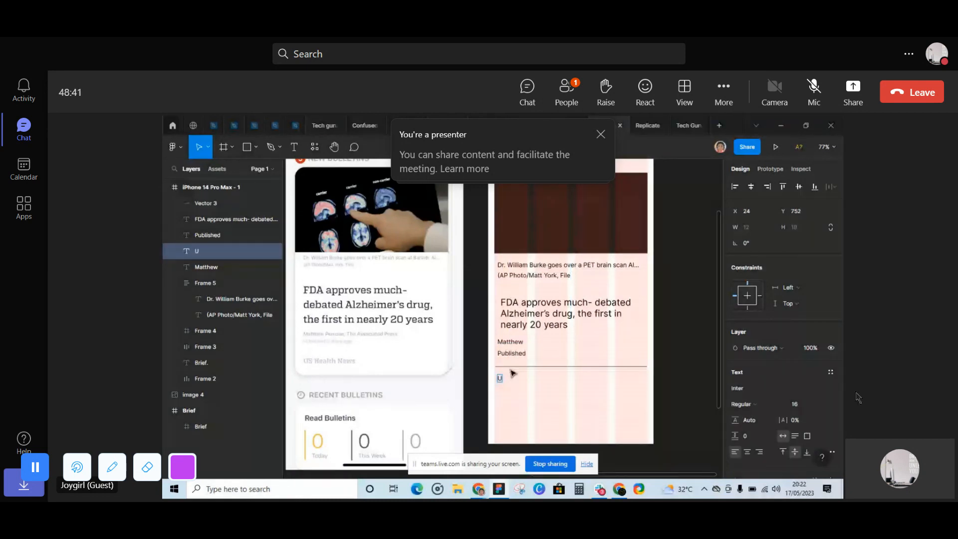
{"action": "type", "text": "S Health News"}
{"action": "left_click", "coordinate": [409, 262]}
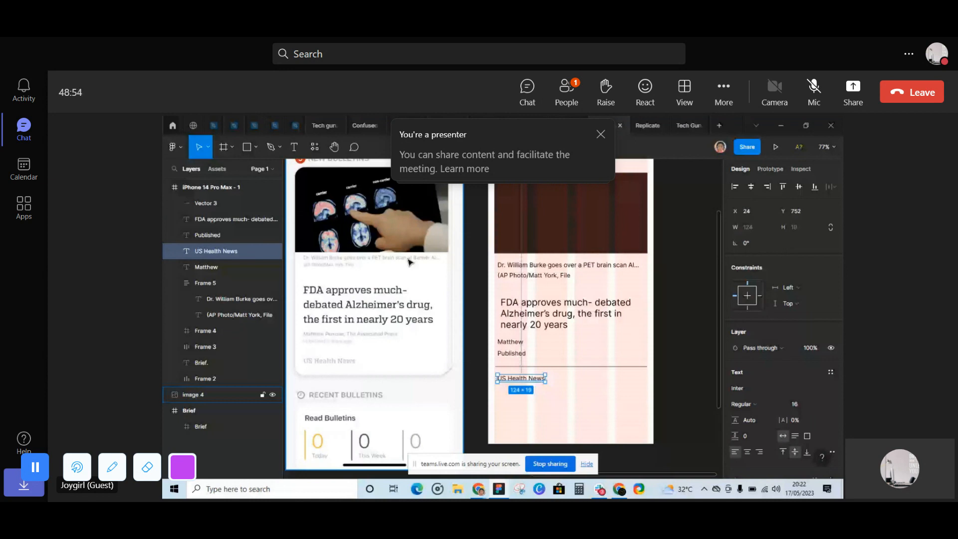
- Wrap the author name and "Published" lines in a vertical auto layout with 8 spacing between items
{"action": "scroll", "coordinate": [548, 317], "scroll_direction": "up", "scroll_amount": 1}
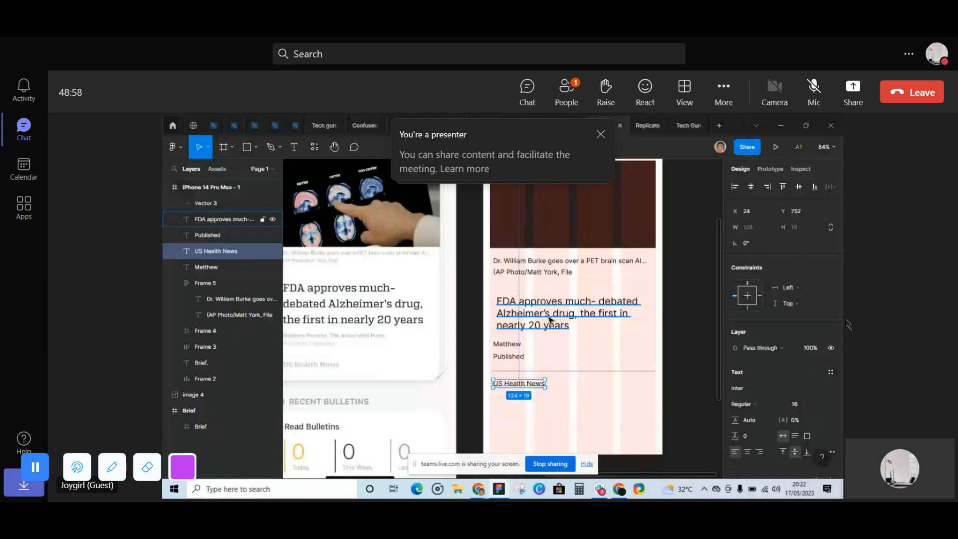
{"action": "scroll", "coordinate": [511, 343], "scroll_direction": "down", "scroll_amount": 1}
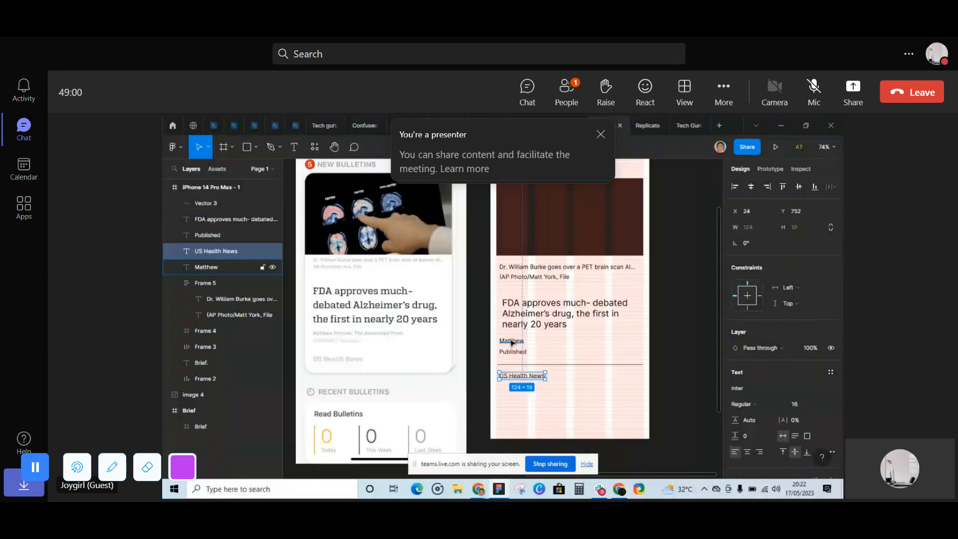
{"action": "left_click", "coordinate": [511, 344]}
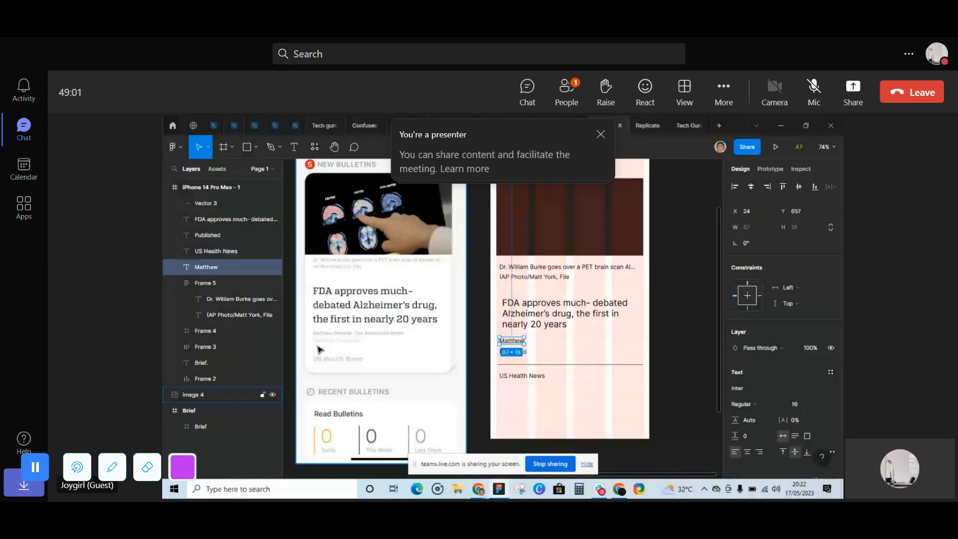
{"action": "scroll", "coordinate": [319, 350], "scroll_direction": "up", "scroll_amount": 1}
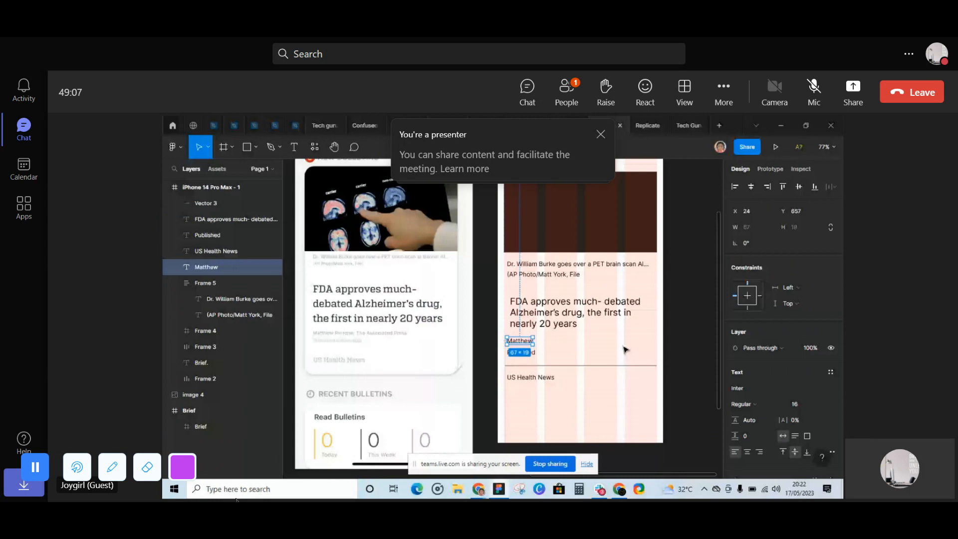
{"action": "scroll", "coordinate": [536, 357], "scroll_direction": "up", "scroll_amount": 1}
{"action": "left_click", "coordinate": [532, 352], "text": "shift"}
{"action": "scroll", "coordinate": [536, 357], "scroll_direction": "up", "scroll_amount": 5}
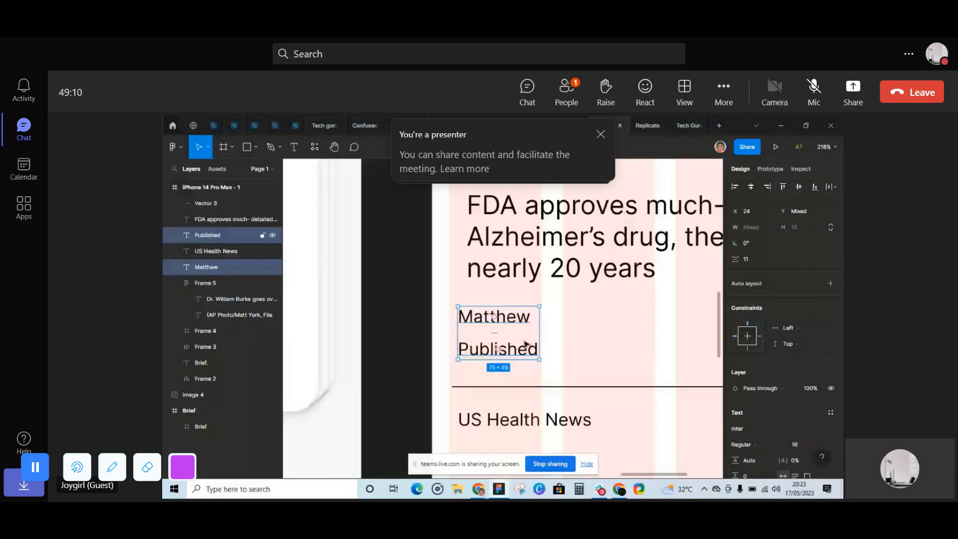
{"action": "right_click", "coordinate": [525, 344]}
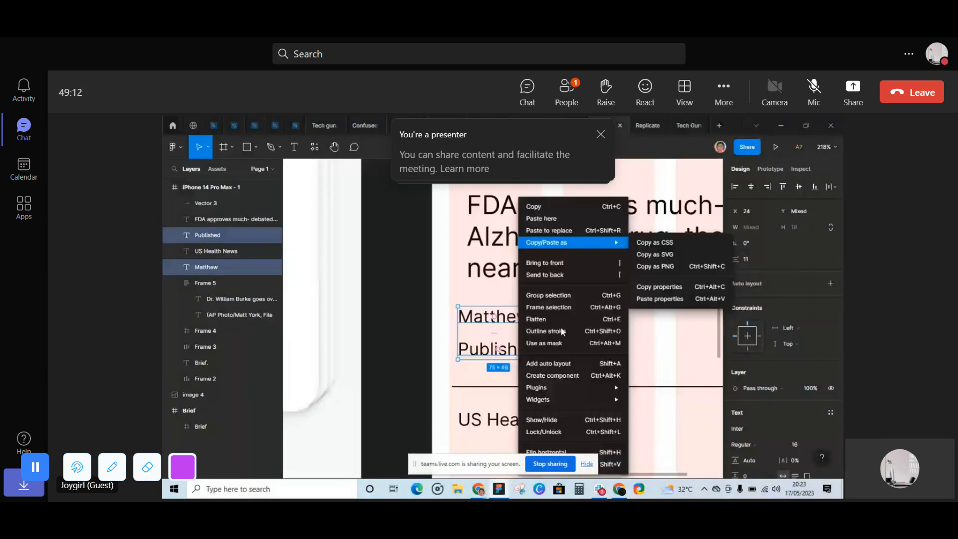
{"action": "left_click", "coordinate": [565, 364]}
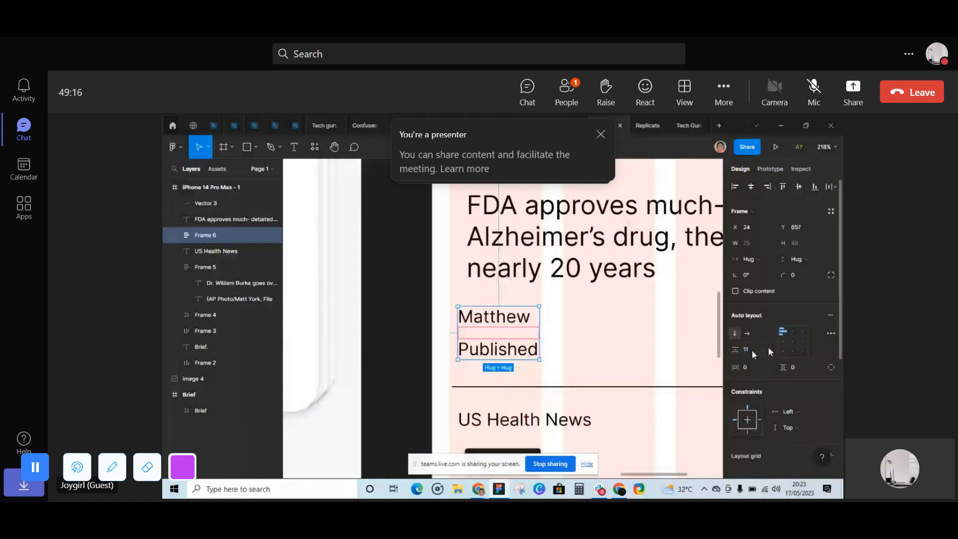
{"action": "type", "text": "8"}
{"action": "key", "text": "Return"}
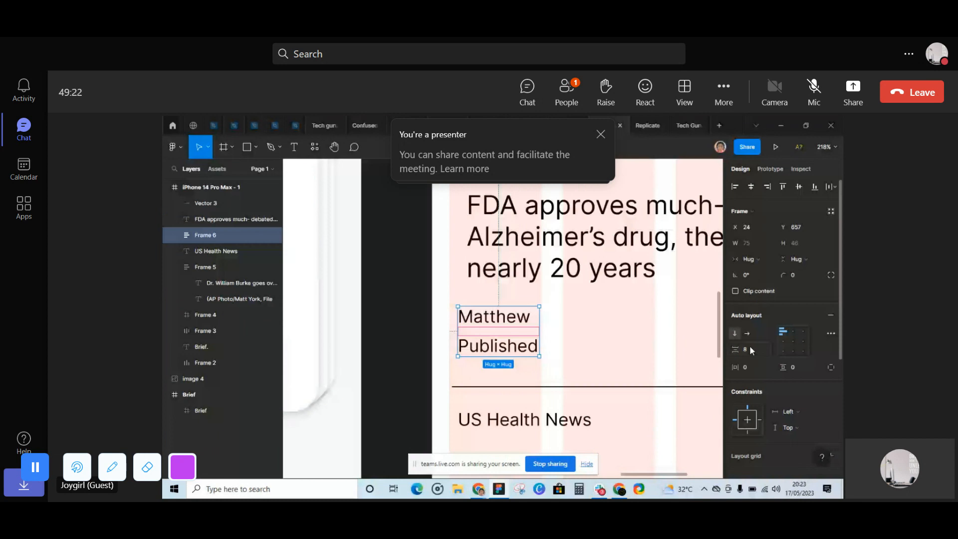
- In the shared Figma design, recolor the author name and "Published" lines to gray 706363
{"action": "scroll", "coordinate": [658, 312], "scroll_direction": "down", "scroll_amount": 3}
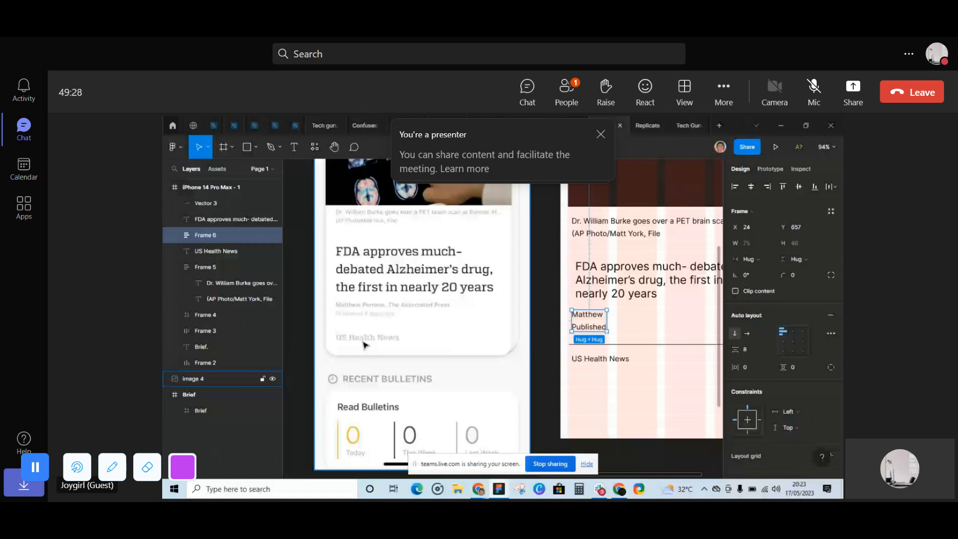
{"action": "scroll", "coordinate": [363, 342], "scroll_direction": "right", "scroll_amount": 1}
{"action": "left_click", "coordinate": [590, 335]}
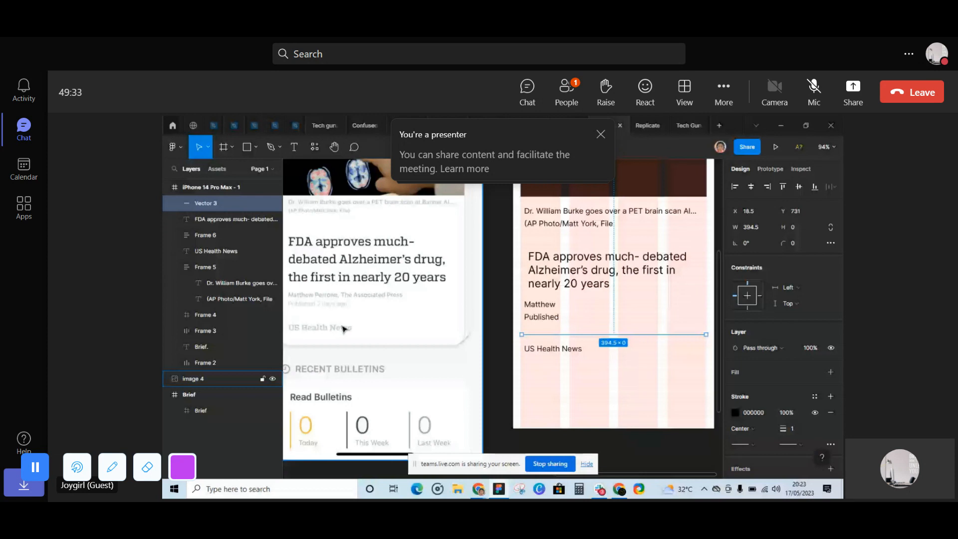
{"action": "scroll", "coordinate": [344, 328], "scroll_direction": "left", "scroll_amount": 2}
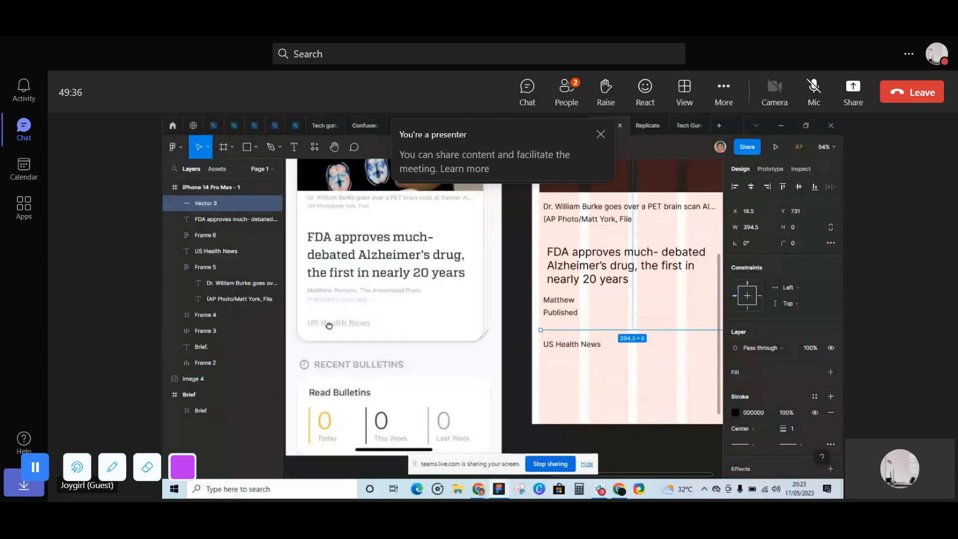
{"action": "scroll", "coordinate": [578, 326], "scroll_direction": "left", "scroll_amount": 1}
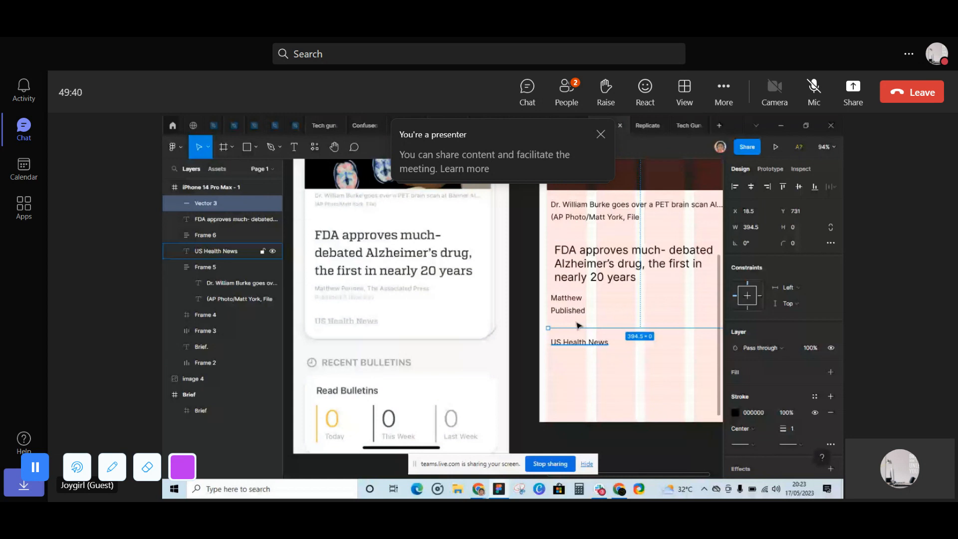
{"action": "left_click", "coordinate": [569, 310]}
{"action": "scroll", "coordinate": [781, 369], "scroll_direction": "down", "scroll_amount": 5}
{"action": "left_click", "coordinate": [734, 392]}
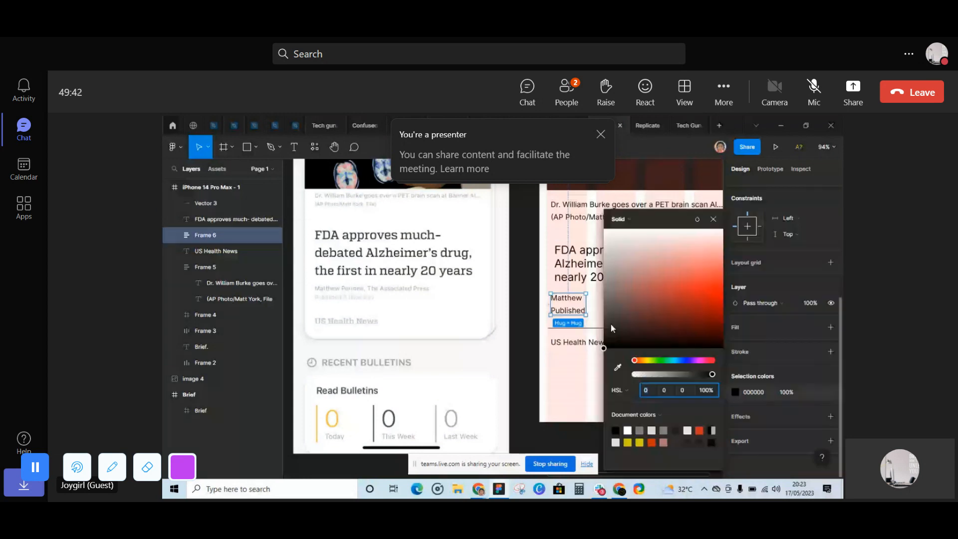
{"action": "left_click_drag", "start_coordinate": [611, 324], "coordinate": [611, 298]}
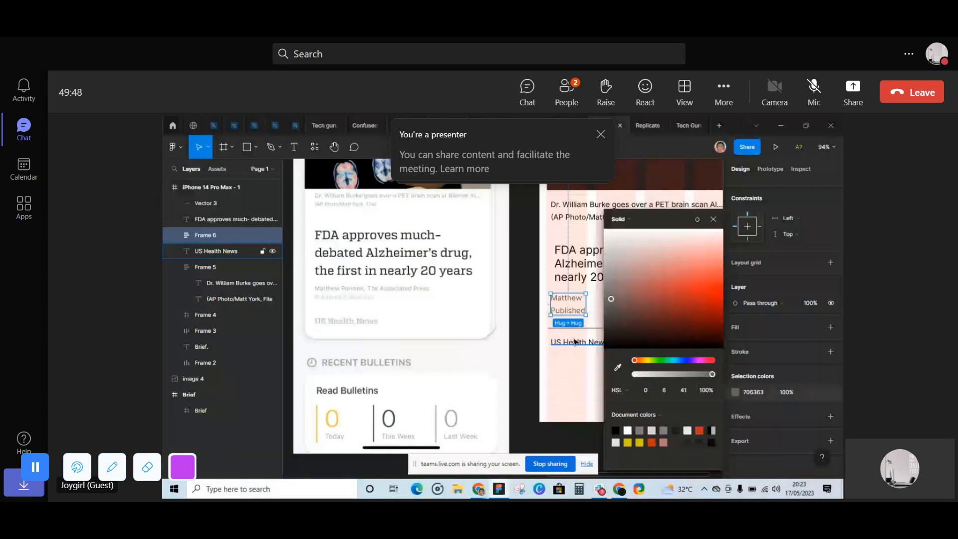
- Copy the gray 706363 from the author lines and apply it as the fill of the "US Health News" text
{"action": "left_click", "coordinate": [576, 342]}
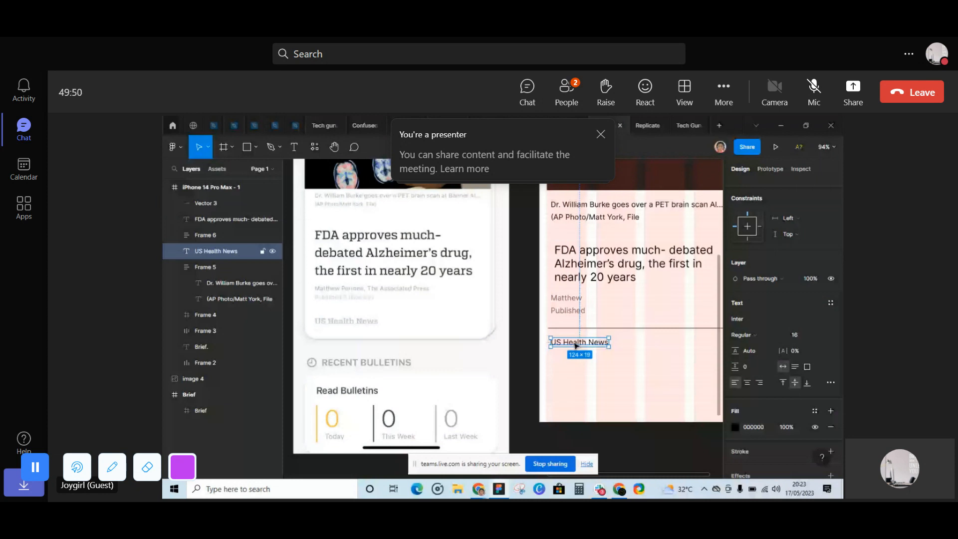
{"action": "left_click", "coordinate": [569, 308]}
{"action": "left_click", "coordinate": [759, 393]}
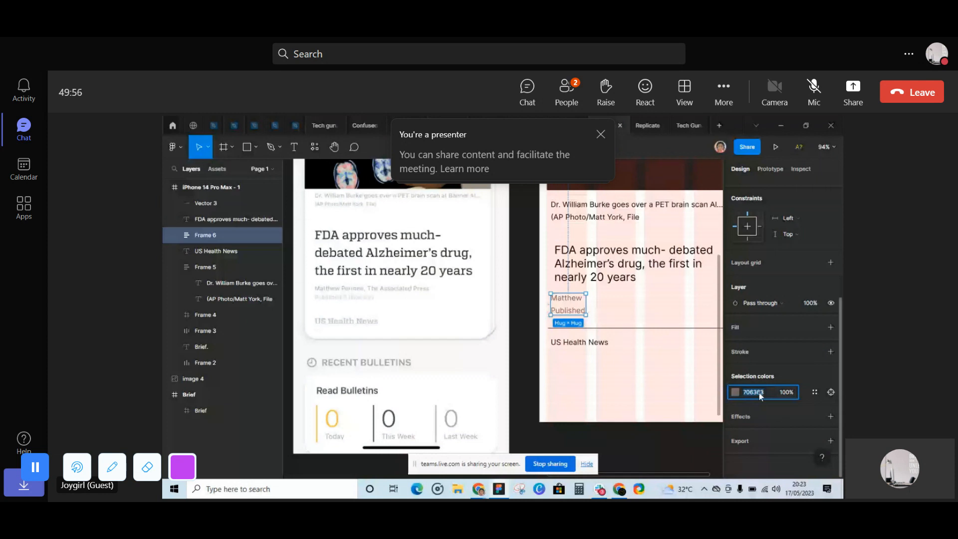
{"action": "key", "text": "ctrl+c"}
{"action": "left_click", "coordinate": [579, 342]}
{"action": "left_click", "coordinate": [753, 427]}
{"action": "key", "text": "ctrl+v"}
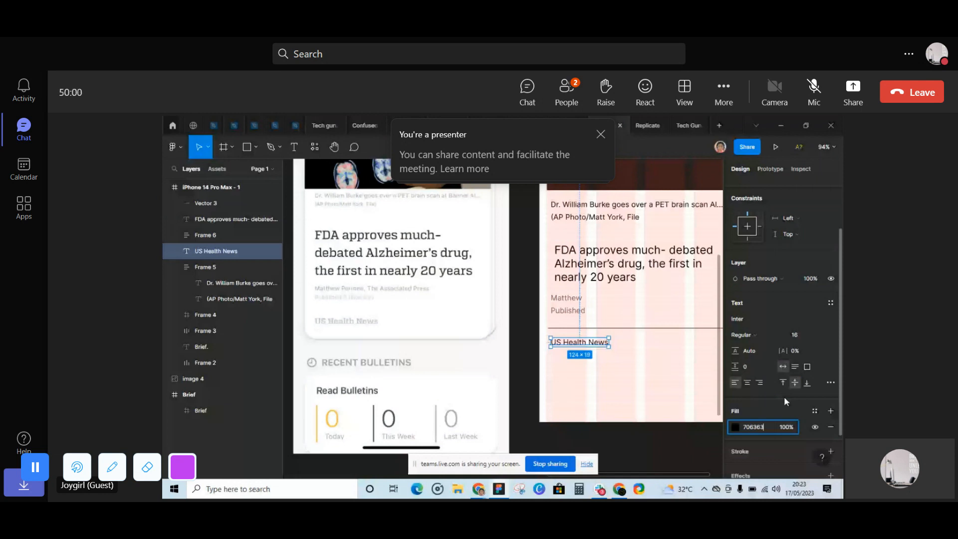
{"action": "left_click", "coordinate": [524, 358]}
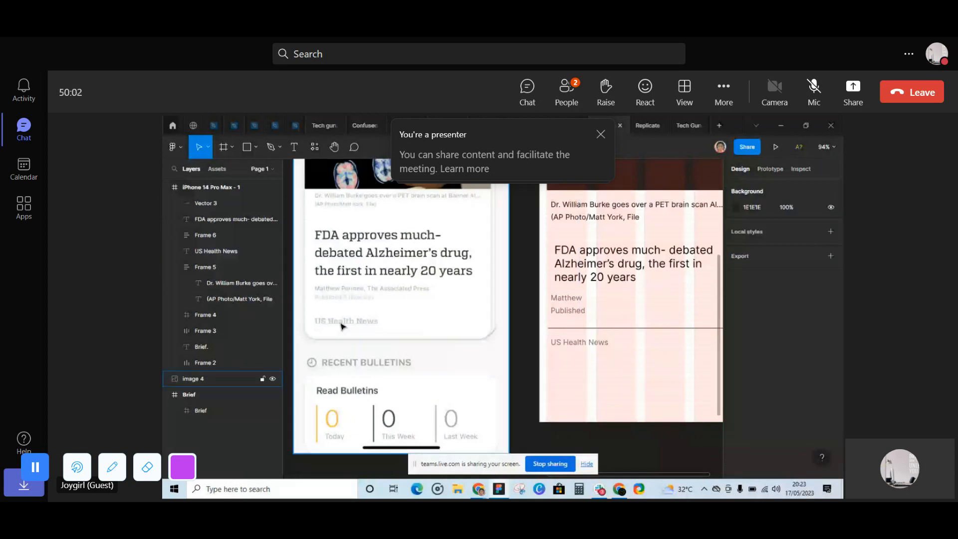
- Set the "US Health News" text to Medium weight and change the author name's font weight
{"action": "left_click", "coordinate": [572, 344]}
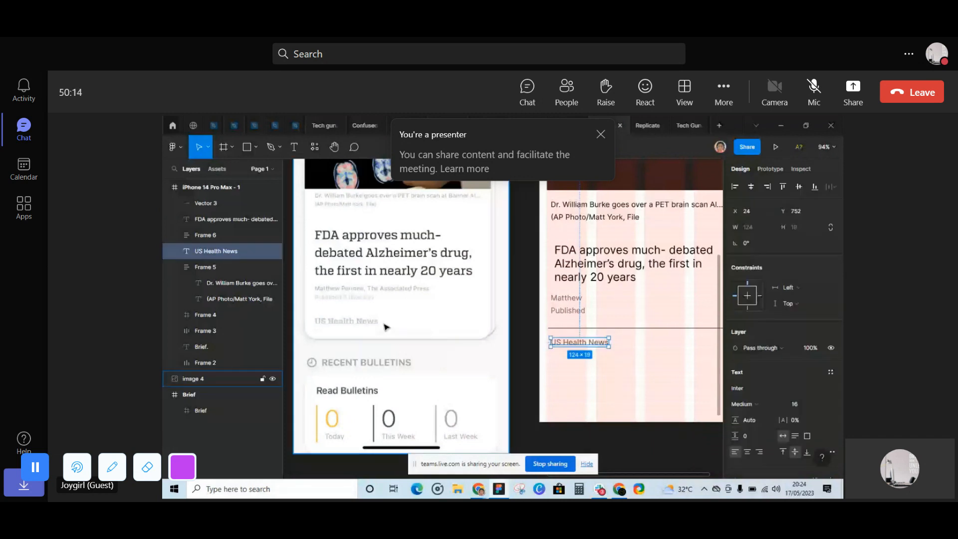
{"action": "double_click", "coordinate": [566, 298]}
{"action": "left_click", "coordinate": [763, 354]}
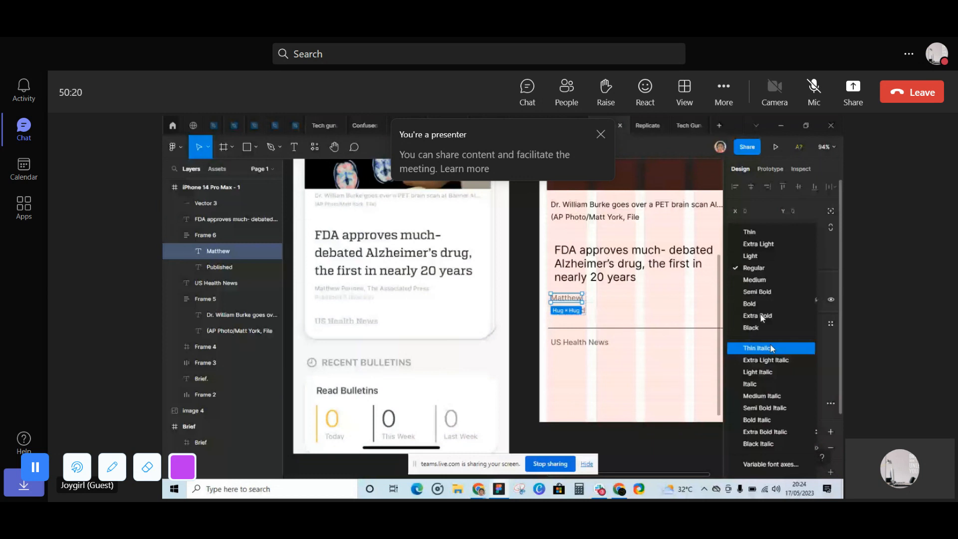
- Copy the author lines' color and apply 706363 to the two-line photo caption below the image
{"action": "key", "text": "shift+Return"}
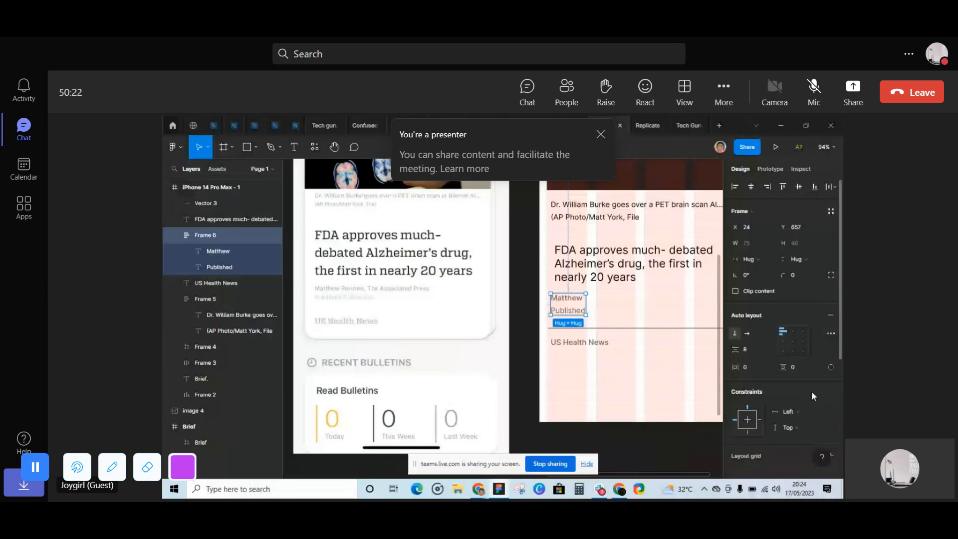
{"action": "scroll", "coordinate": [811, 391], "scroll_direction": "down", "scroll_amount": 3}
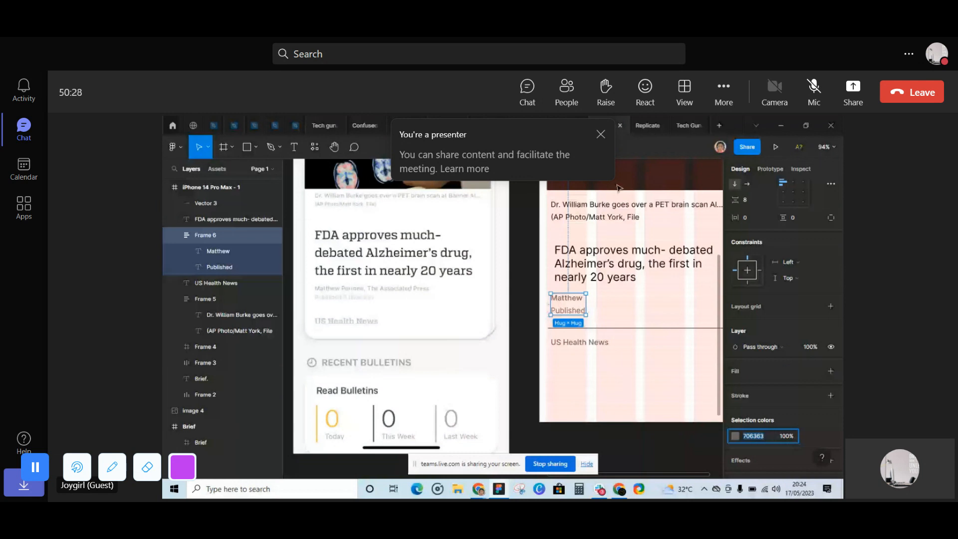
{"action": "left_click", "coordinate": [626, 207]}
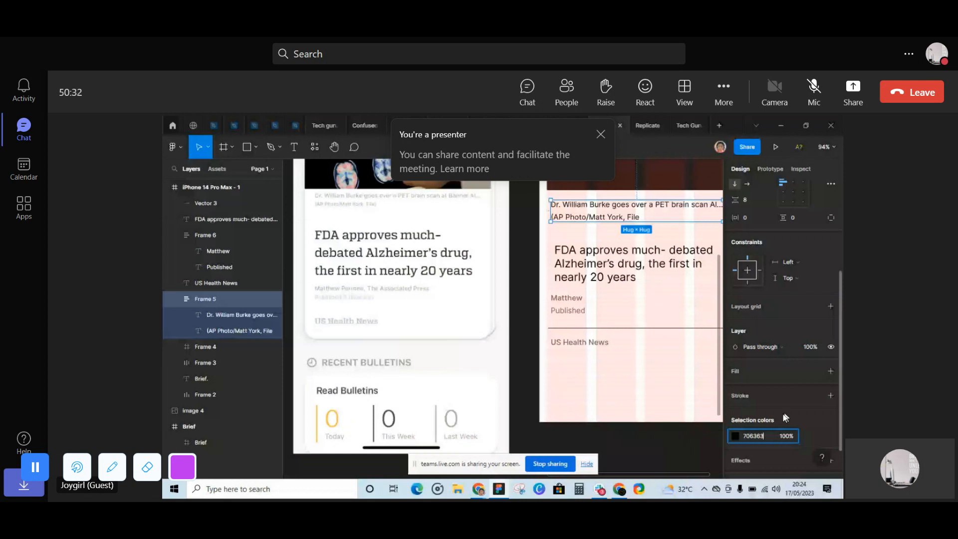
{"action": "left_click", "coordinate": [518, 263]}
{"action": "scroll", "coordinate": [510, 263], "scroll_direction": "down", "scroll_amount": 2}
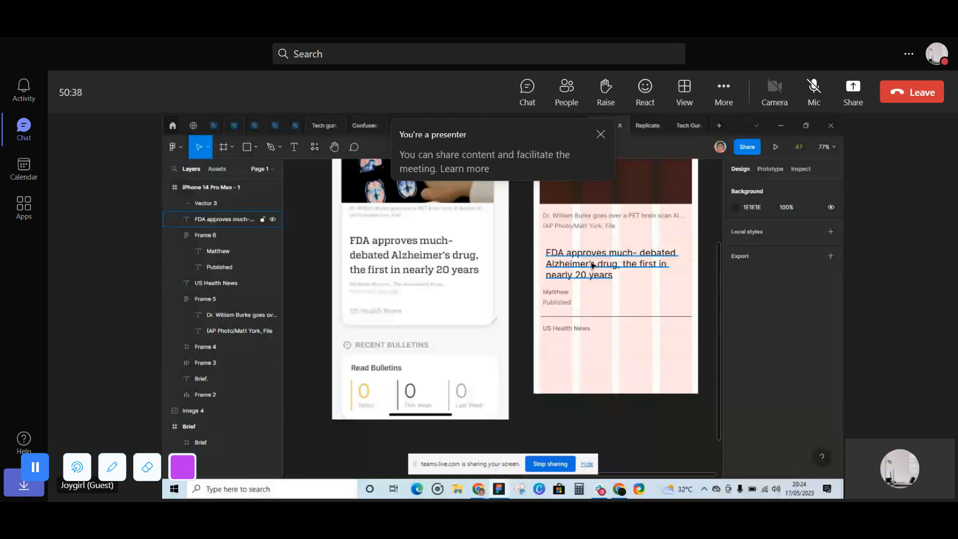
- Set the font size of the "US Health News" text to 20
{"action": "scroll", "coordinate": [593, 265], "scroll_direction": "up", "scroll_amount": 1}
{"action": "left_click", "coordinate": [562, 340]}
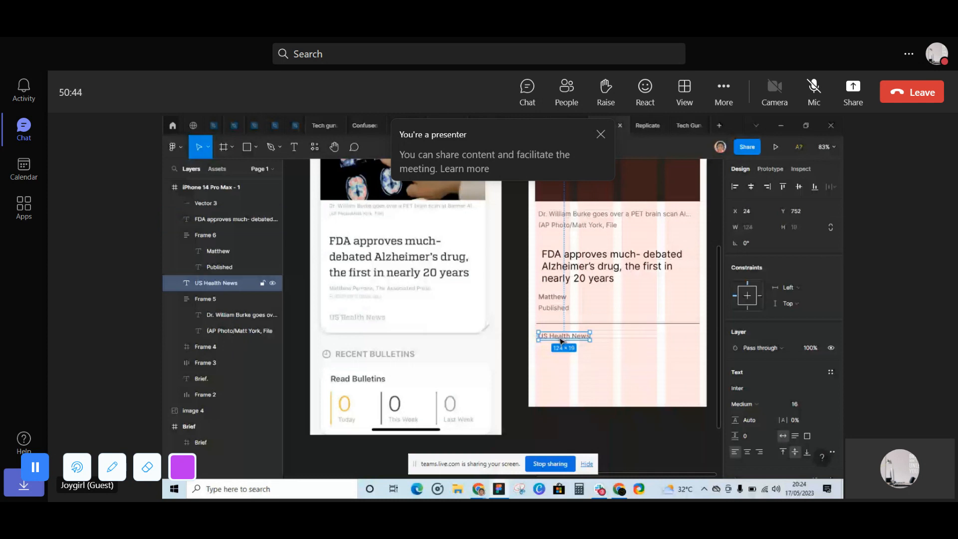
{"action": "left_click", "coordinate": [809, 404]}
{"action": "left_click", "coordinate": [804, 416]}
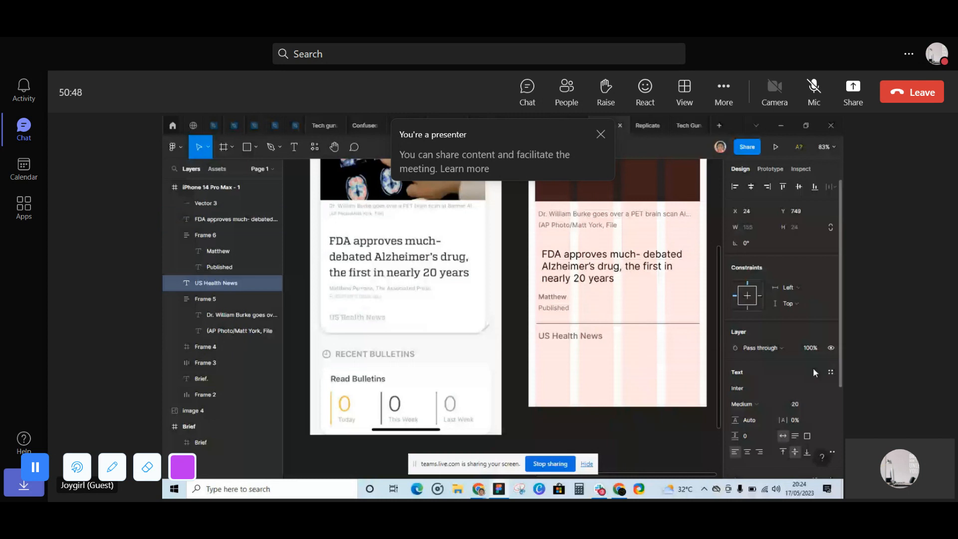
- Wrap the divider line and "US Health News" in a vertical auto layout with 8 spacing between items
{"action": "left_click", "coordinate": [604, 323], "text": "shift"}
{"action": "right_click", "coordinate": [604, 334]}
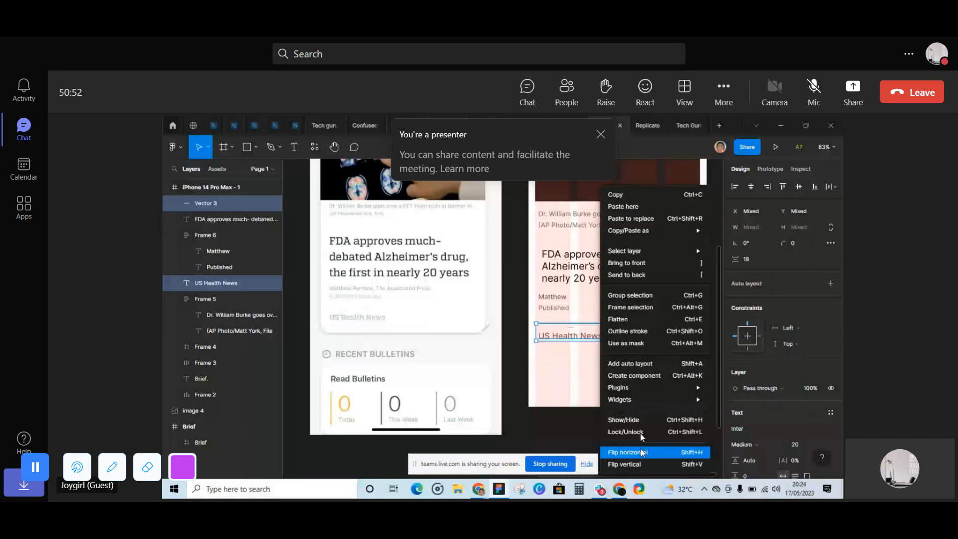
{"action": "left_click", "coordinate": [690, 364]}
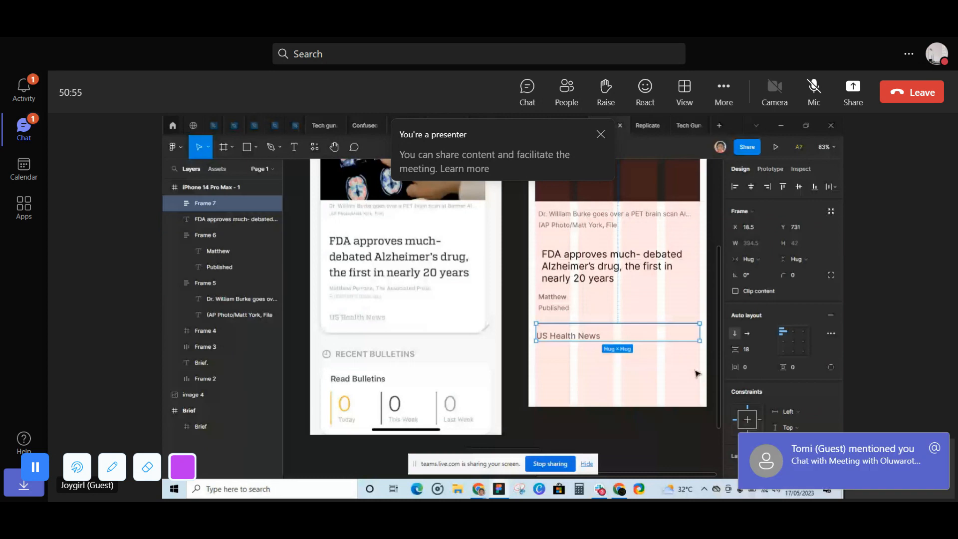
{"action": "left_click", "coordinate": [746, 349]}
{"action": "type", "text": "8"}
{"action": "key", "text": "Return"}
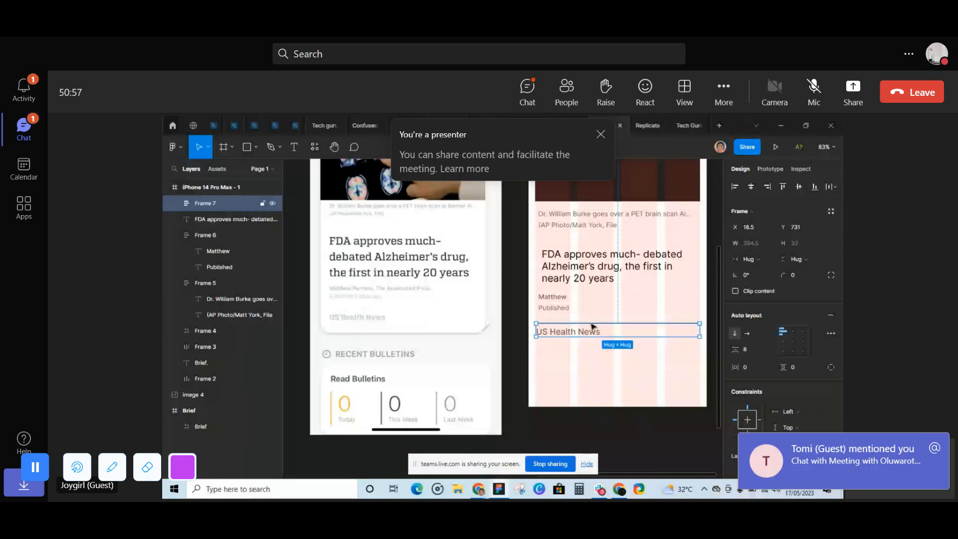
- Combine the author lines frame with the divider and "US Health News" frame in an auto layout with 16 spacing
{"action": "left_click", "coordinate": [552, 304], "text": "shift"}
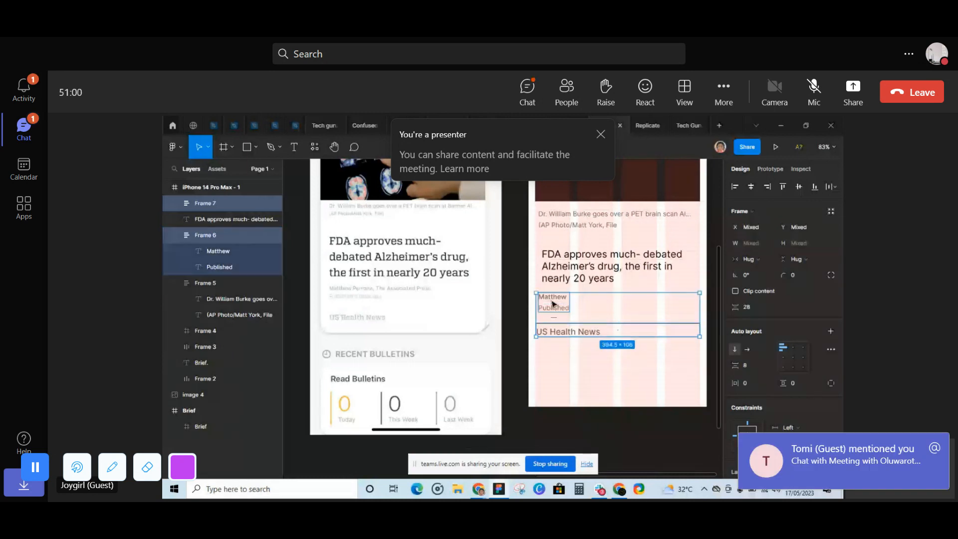
{"action": "right_click", "coordinate": [553, 304]}
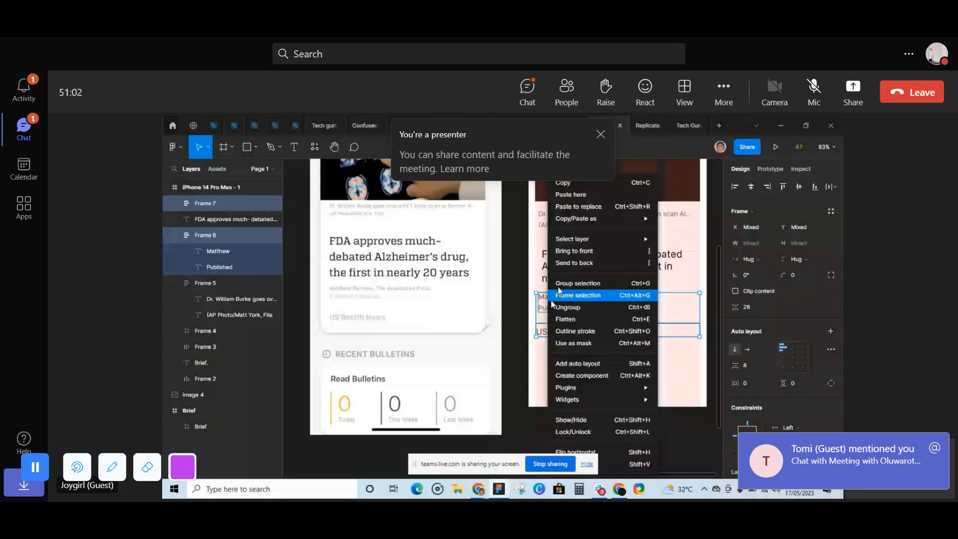
{"action": "left_click", "coordinate": [578, 364]}
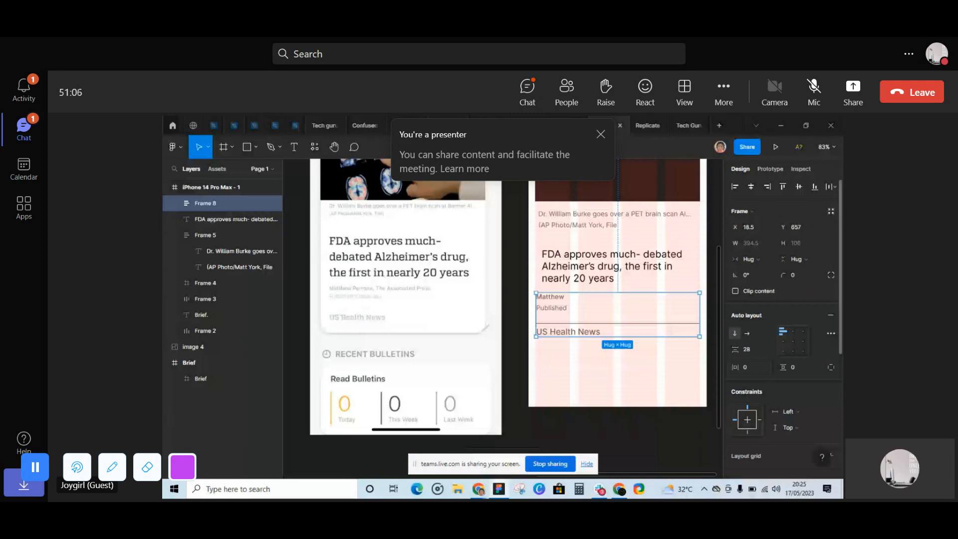
{"action": "left_click", "coordinate": [746, 349]}
{"action": "type", "text": "1"}
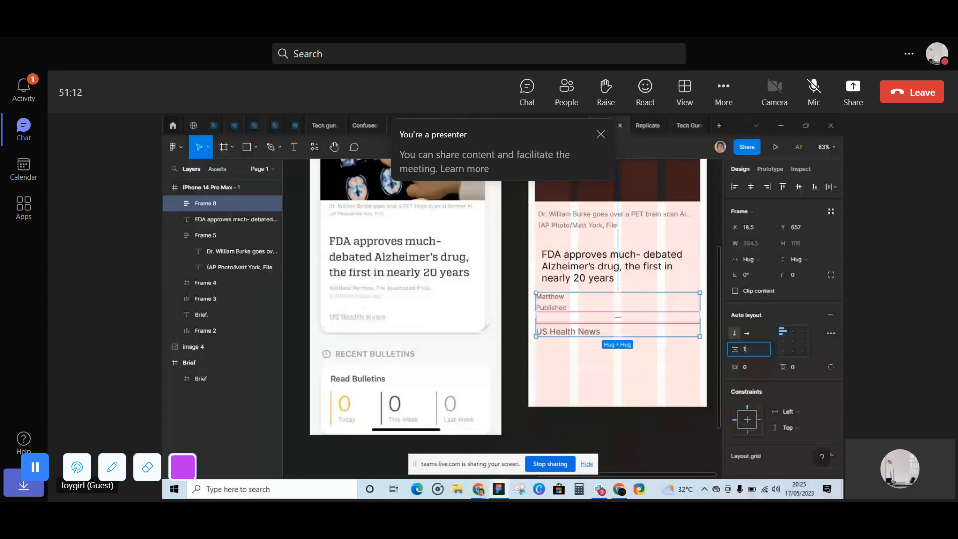
{"action": "type", "text": "6"}
{"action": "key", "text": "Return"}
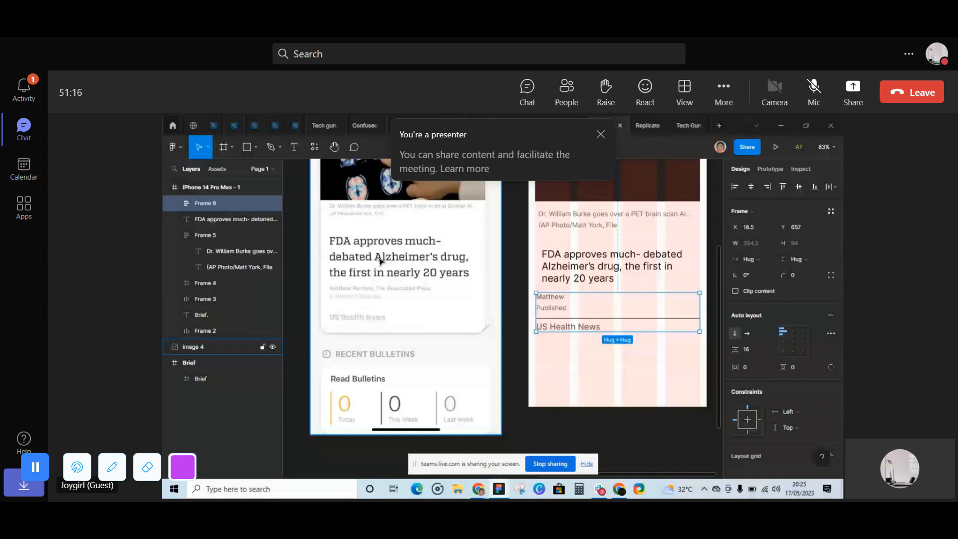
- Wrap the FDA headline and the author and category frame in an auto layout with 8 spacing
{"action": "left_click", "coordinate": [570, 265], "text": "shift"}
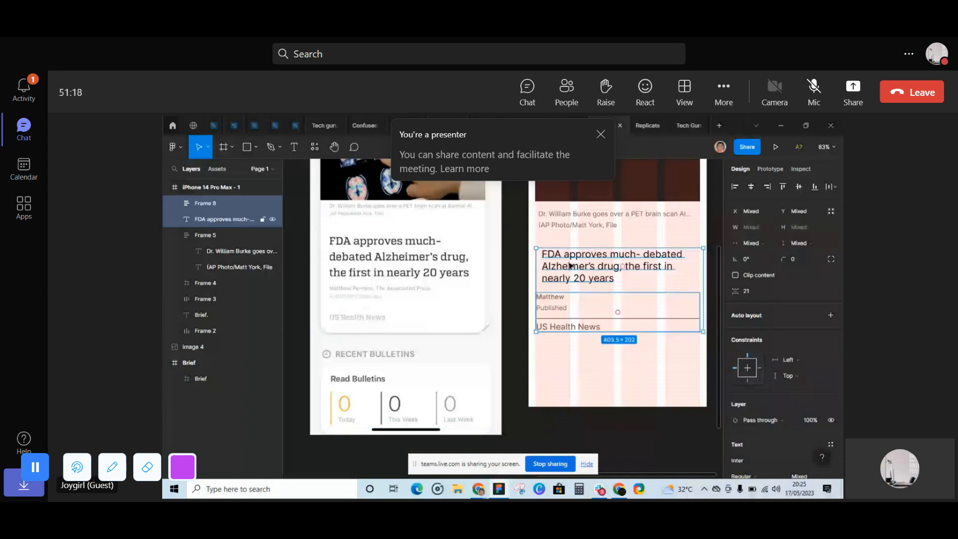
{"action": "right_click", "coordinate": [570, 265]}
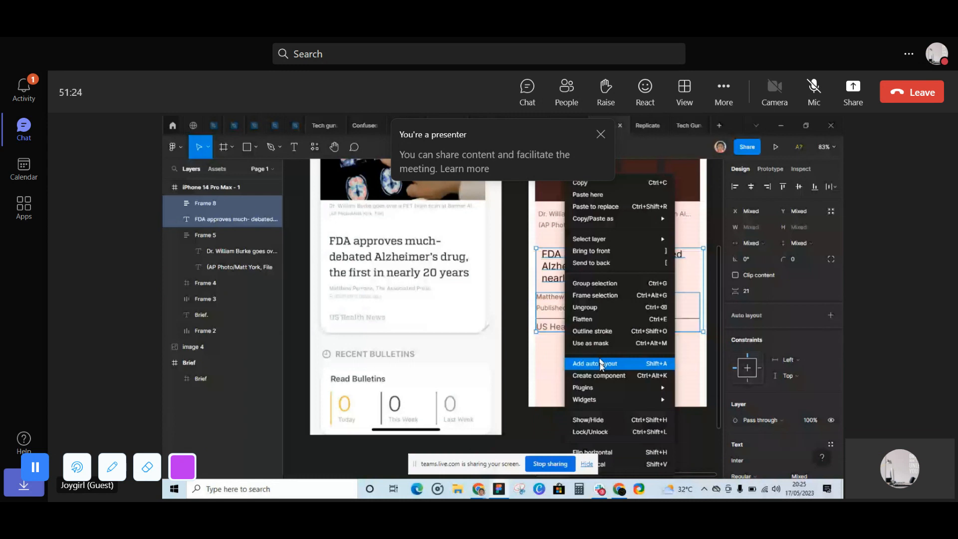
{"action": "left_click", "coordinate": [601, 363]}
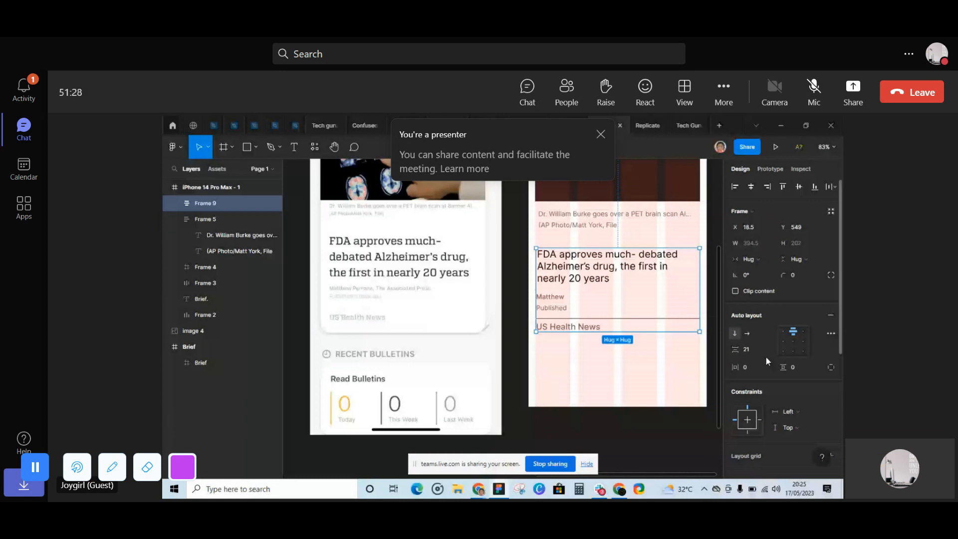
{"action": "left_click", "coordinate": [746, 349]}
{"action": "type", "text": "8"}
{"action": "key", "text": "Return"}
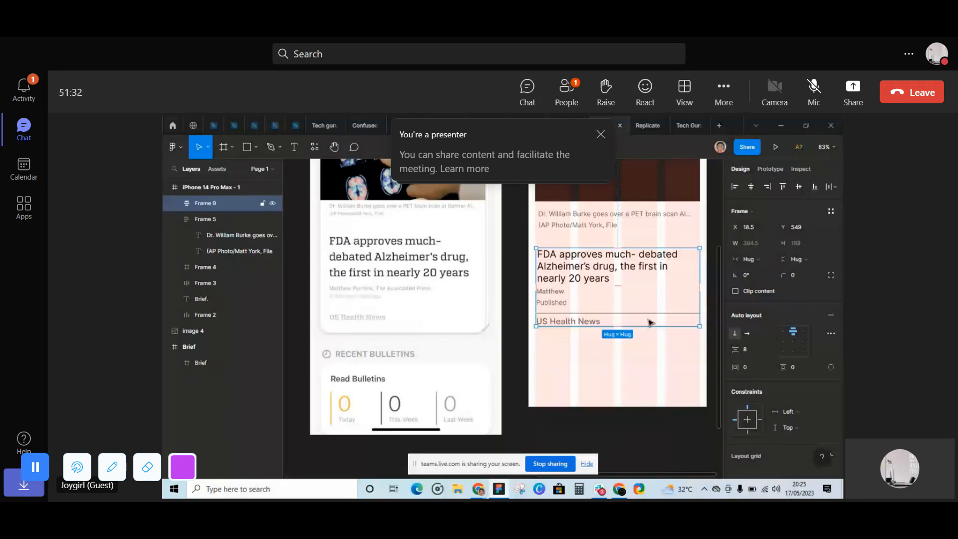
- Wrap the photo caption frame and the headline frame in an auto layout with 24 spacing between items
{"action": "left_click", "coordinate": [622, 225], "text": "shift"}
{"action": "right_click", "coordinate": [621, 225]}
{"action": "mouse_move", "coordinate": [644, 402]}
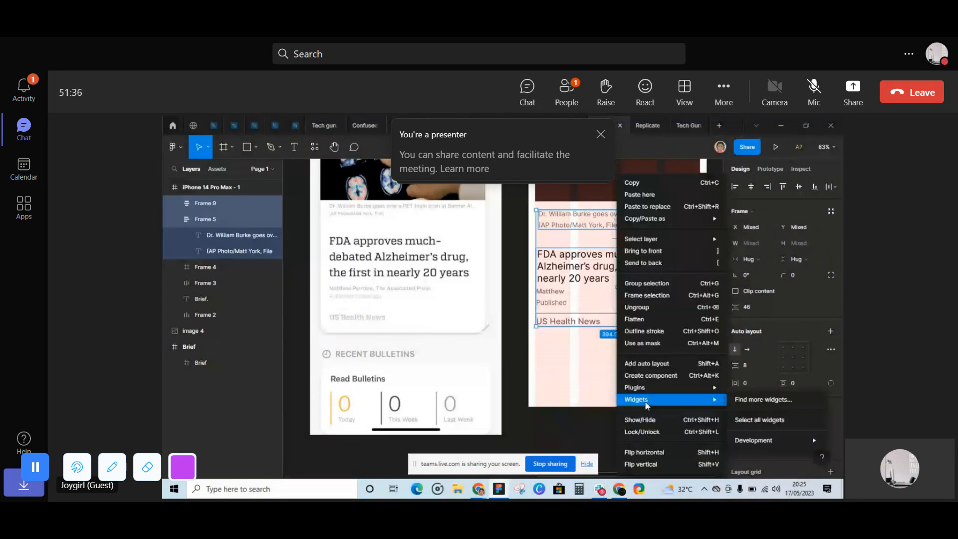
{"action": "left_click", "coordinate": [649, 363]}
{"action": "left_click", "coordinate": [756, 347]}
{"action": "type", "text": "24"}
{"action": "key", "text": "Return"}
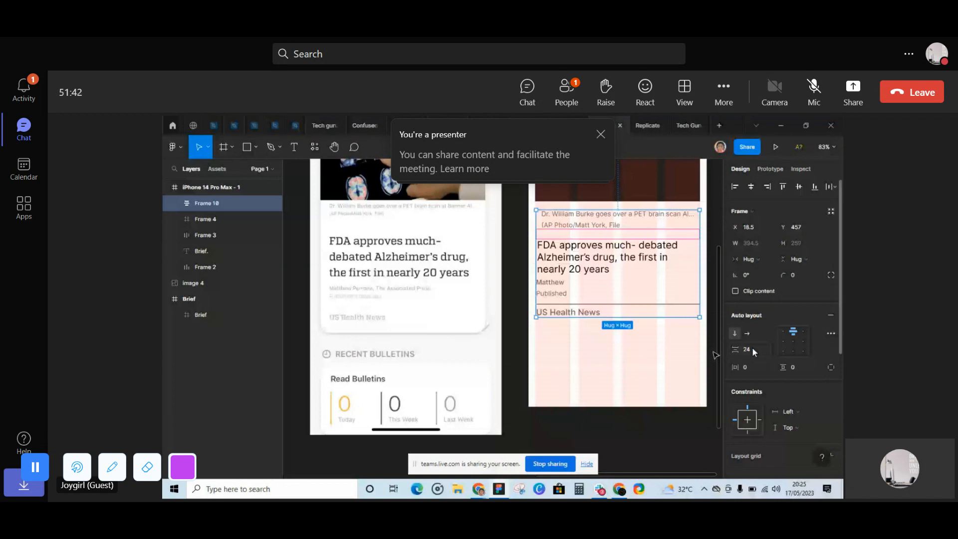
- Set the photo caption frame's width to Fill container and dismiss the Teams presenter notice
{"action": "left_click_drag", "start_coordinate": [648, 287], "coordinate": [621, 314]}
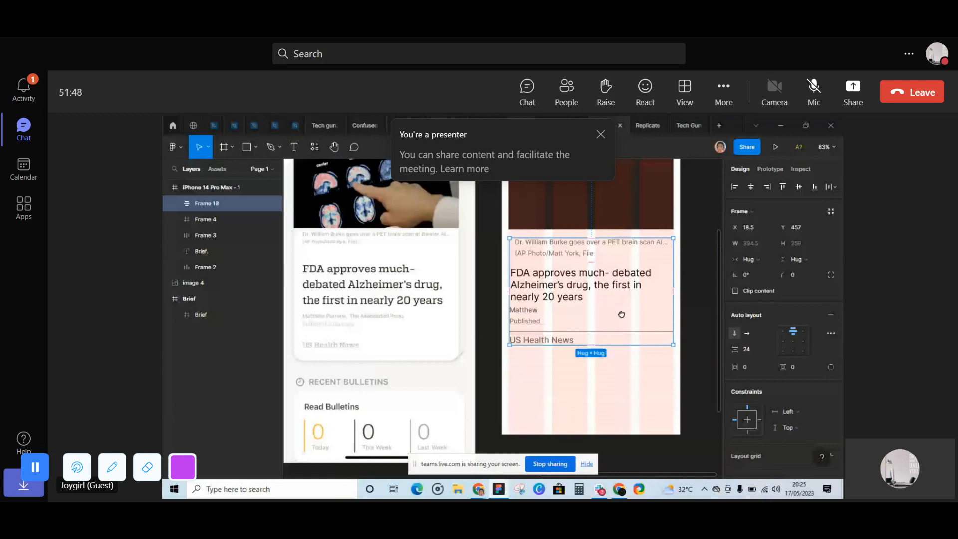
{"action": "double_click", "coordinate": [625, 247]}
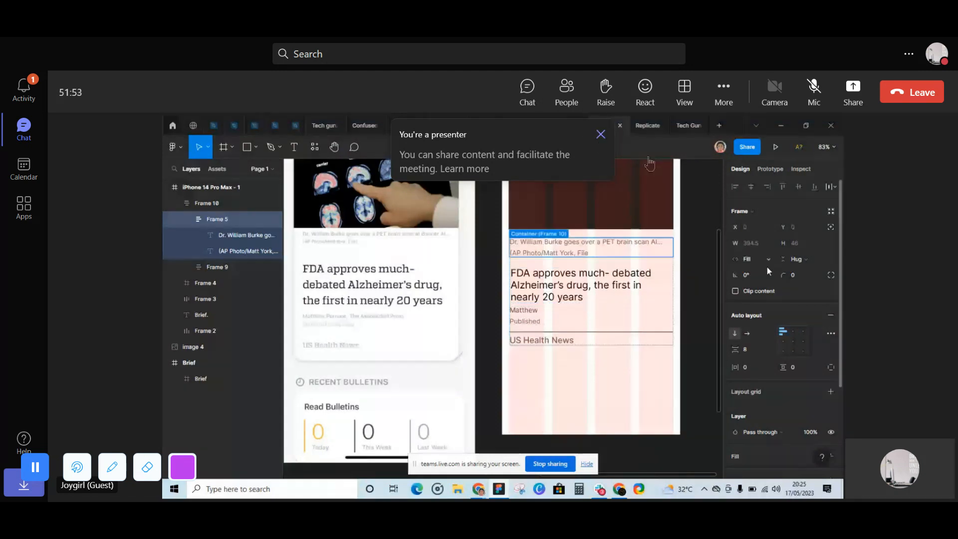
{"action": "left_click", "coordinate": [601, 135]}
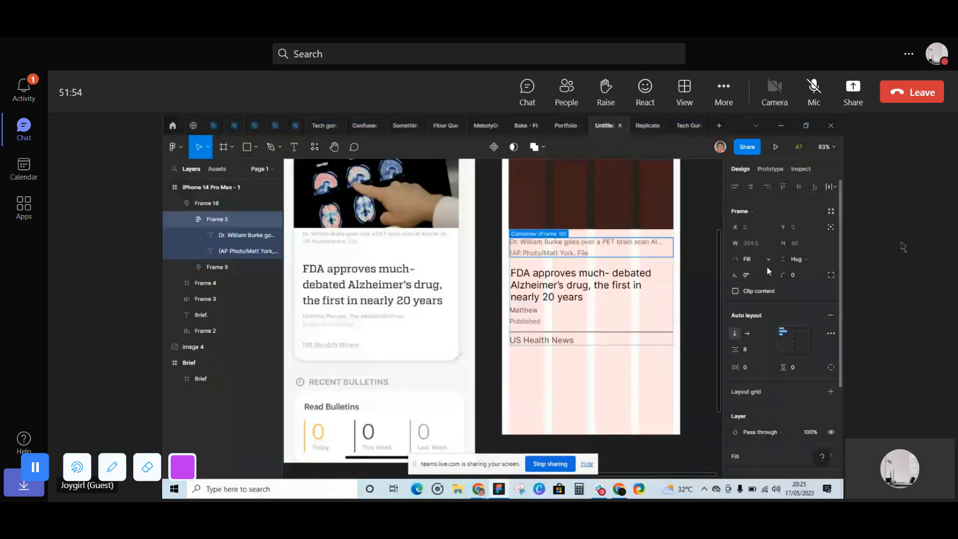
- Set the widths of the headline frame and the FDA headline text to Fill container, and admit the guest waiting in the Teams lobby
{"action": "left_click", "coordinate": [573, 278]}
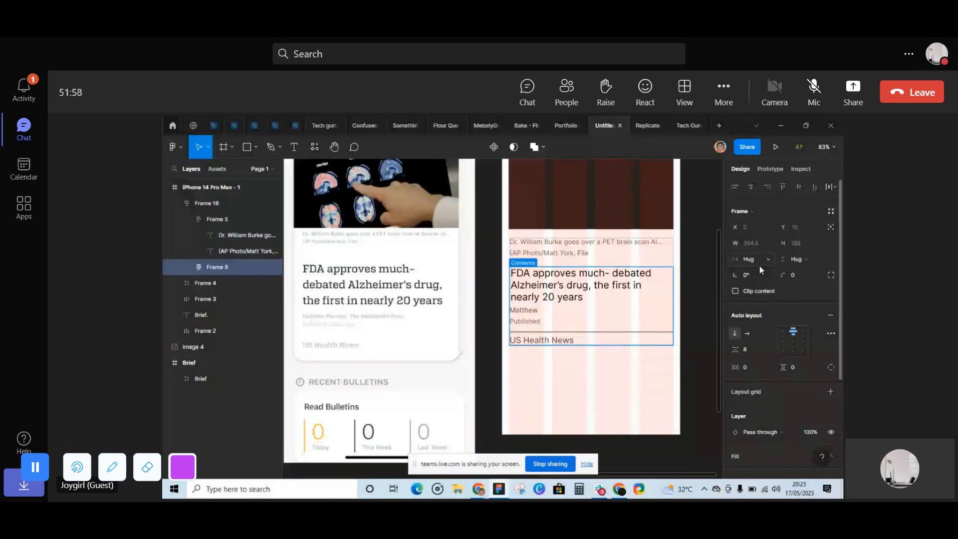
{"action": "double_click", "coordinate": [578, 285]}
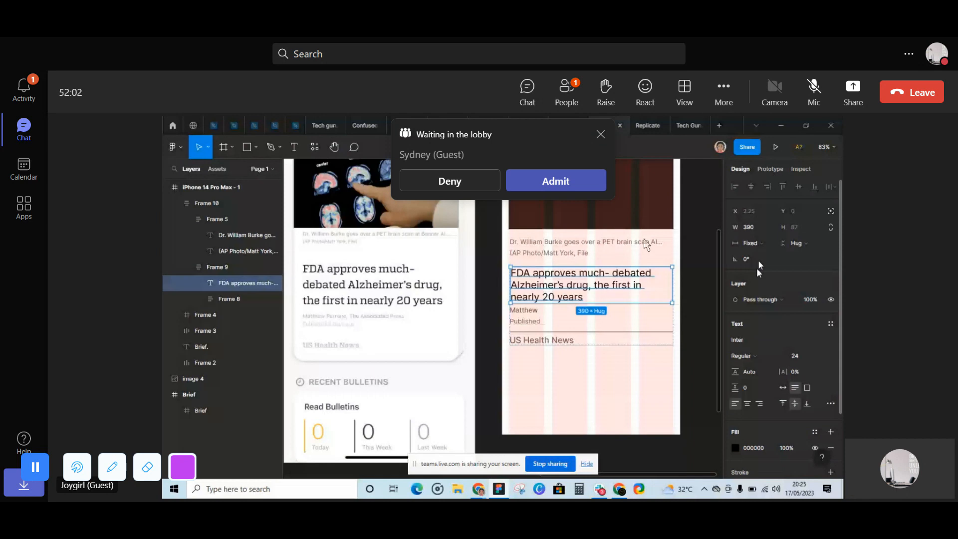
{"action": "left_click", "coordinate": [577, 192]}
- Set the width of the divider above "US Health News" to Fill container
{"action": "left_click", "coordinate": [544, 334]}
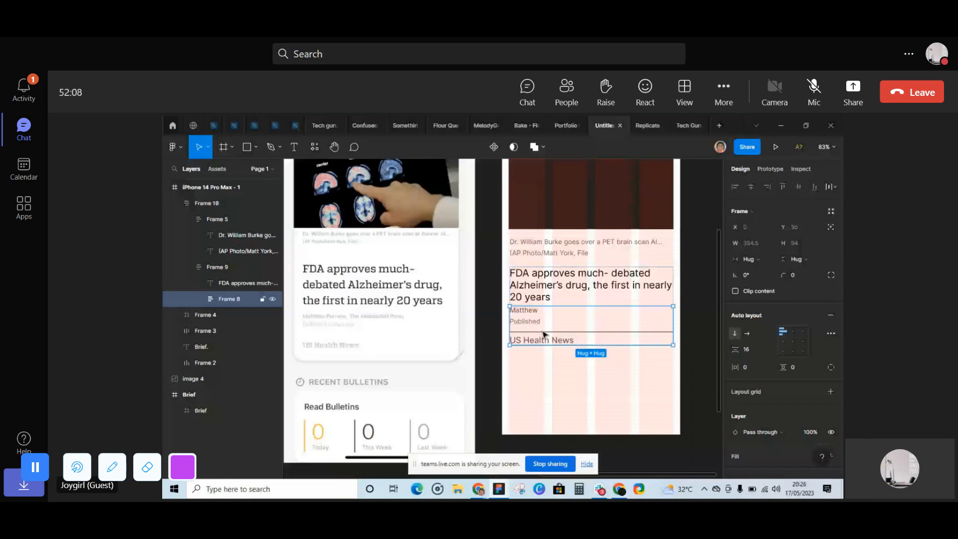
{"action": "double_click", "coordinate": [544, 337]}
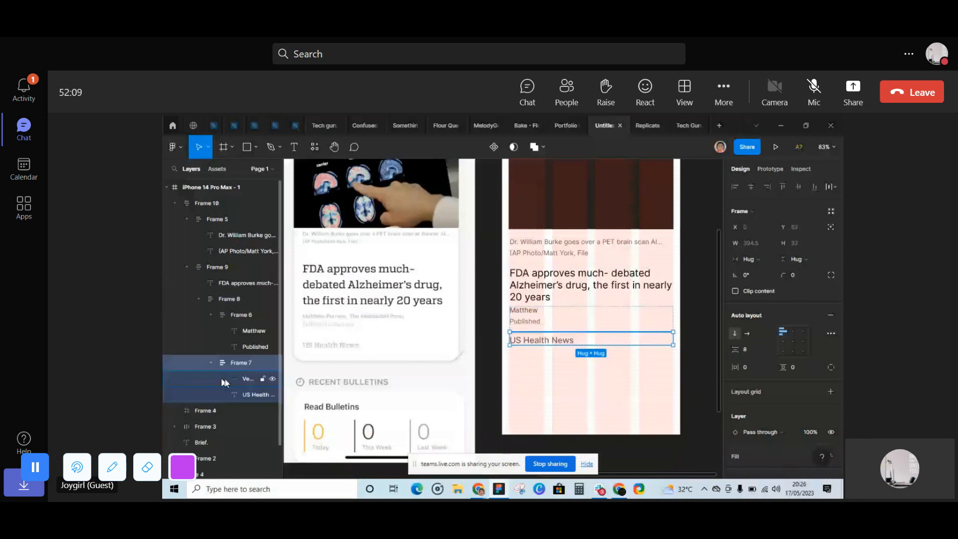
{"action": "left_click", "coordinate": [223, 382]}
{"action": "left_click", "coordinate": [749, 243]}
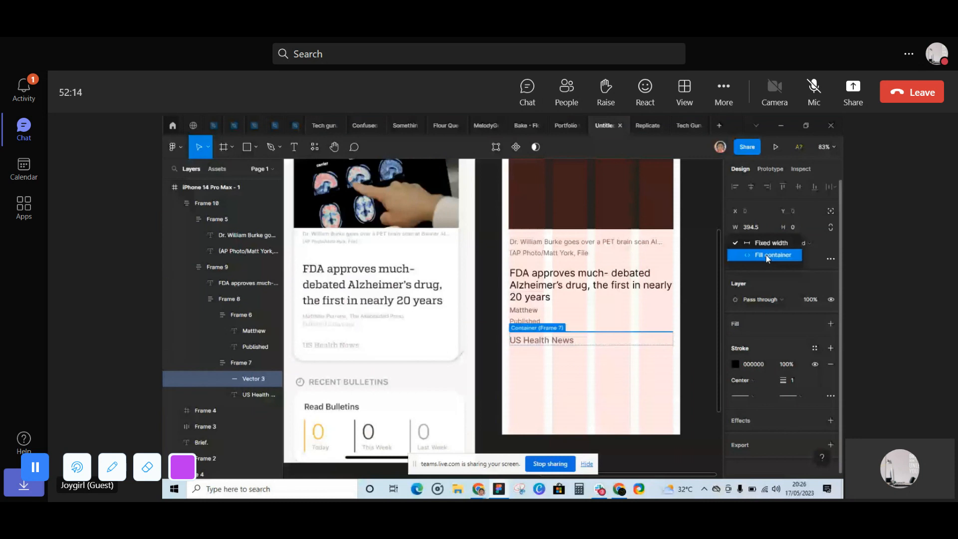
{"action": "left_click", "coordinate": [765, 255]}
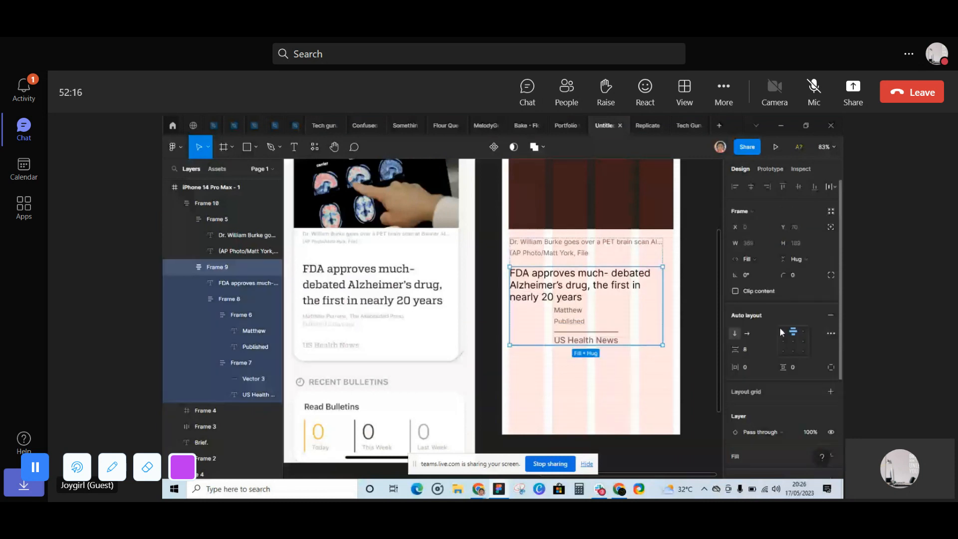
- Align the headline frame's contents to the top left and set the nested author and category frames' widths to Fill container
{"action": "left_click", "coordinate": [782, 331]}
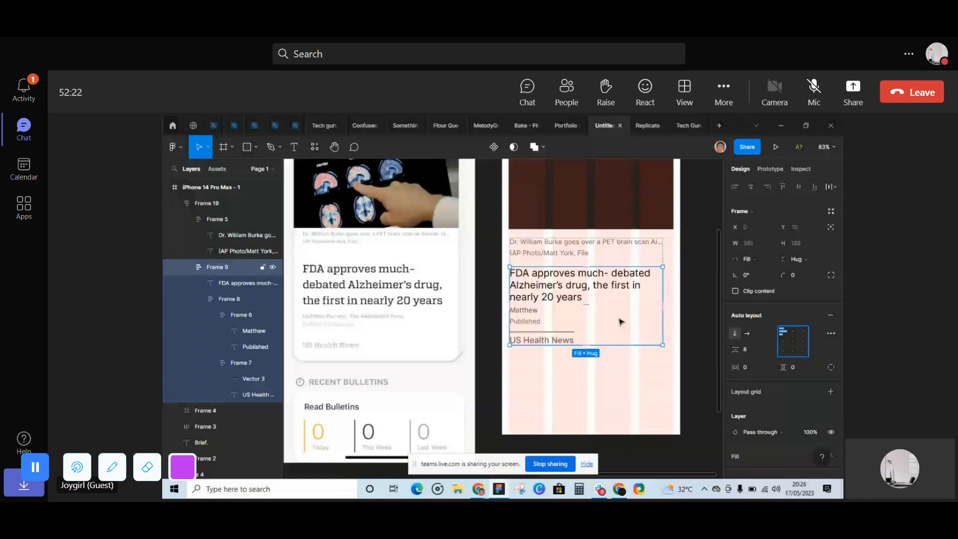
{"action": "left_click", "coordinate": [570, 335]}
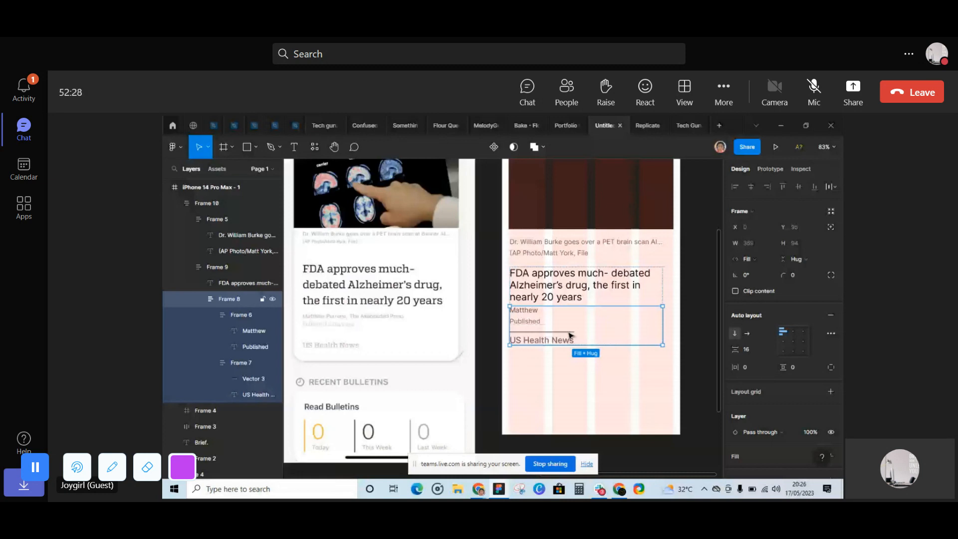
{"action": "key", "text": "ctrl+z"}
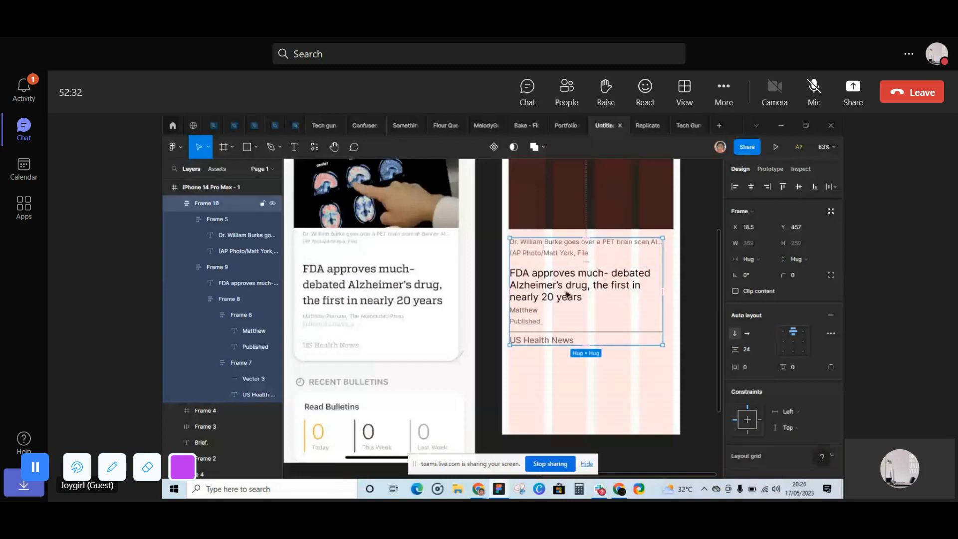
- Wrap the dark image placeholder and the caption and headline frame below it in one vertical auto layout
{"action": "scroll", "coordinate": [615, 270], "scroll_direction": "up", "scroll_amount": 1}
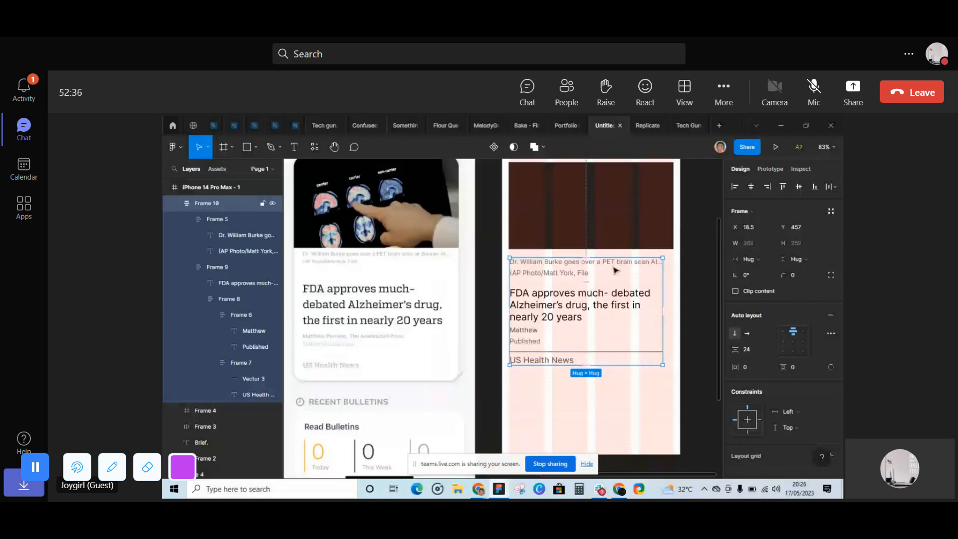
{"action": "scroll", "coordinate": [615, 270], "scroll_direction": "down", "scroll_amount": 3}
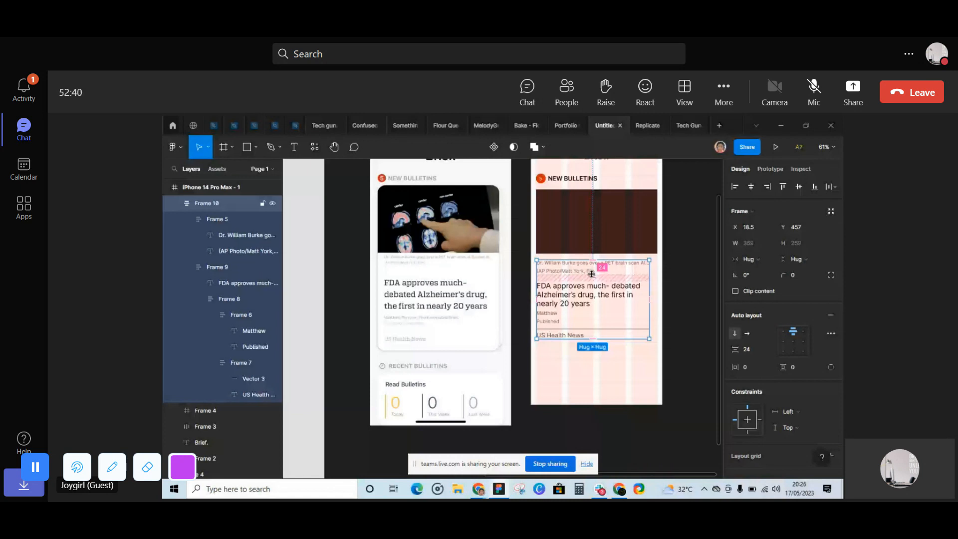
{"action": "left_click", "coordinate": [579, 227], "text": "shift"}
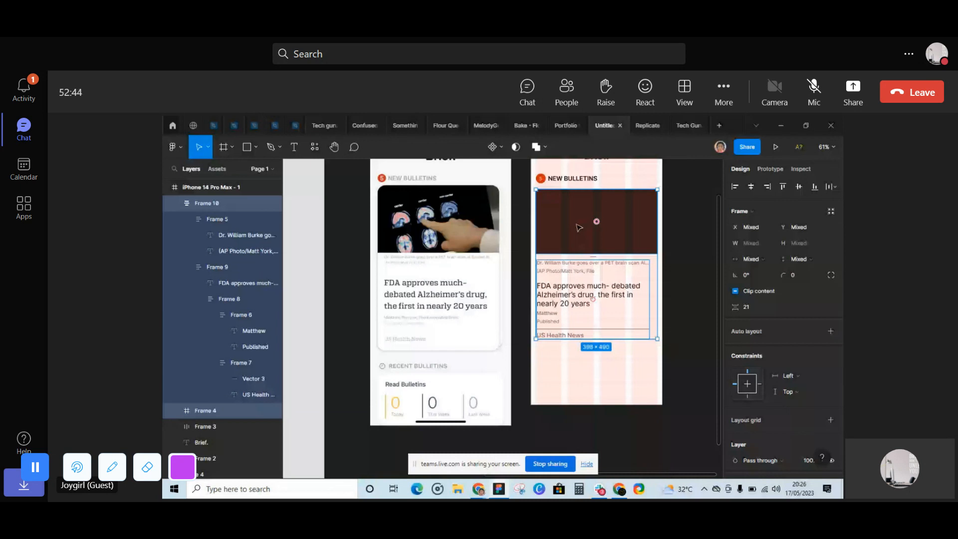
{"action": "key", "text": "shift+a"}
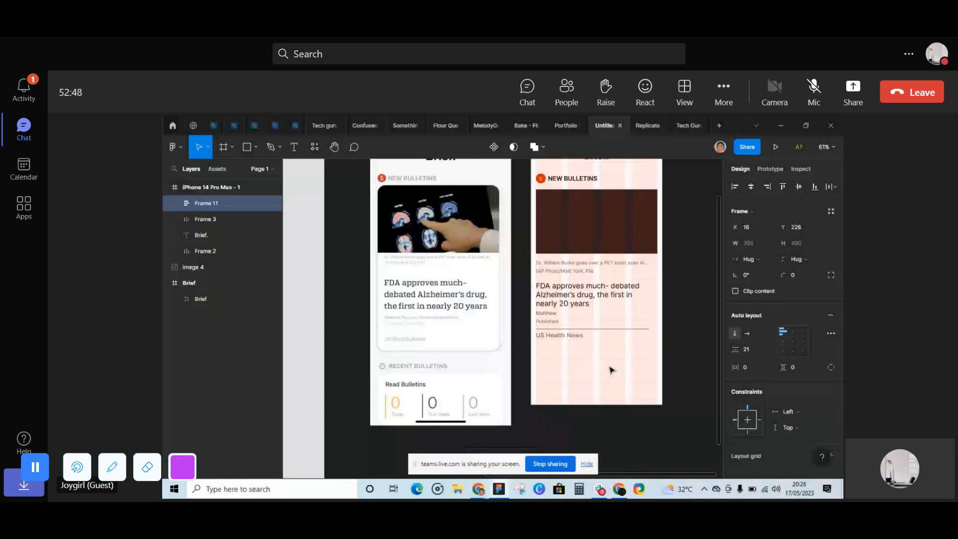
- Set the width of the caption and headline frame inside the new card auto layout to Fill container
{"action": "double_click", "coordinate": [606, 320]}
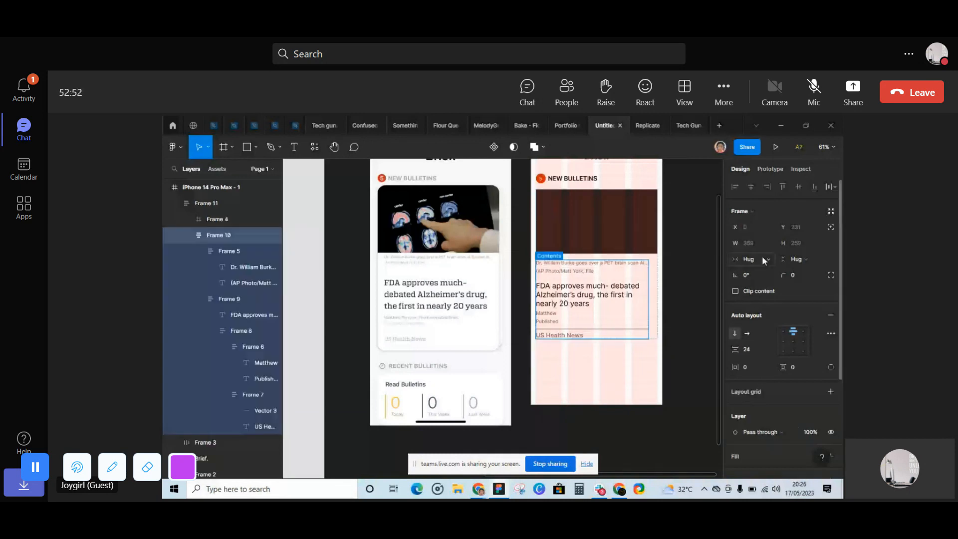
{"action": "key", "text": "shift+Return"}
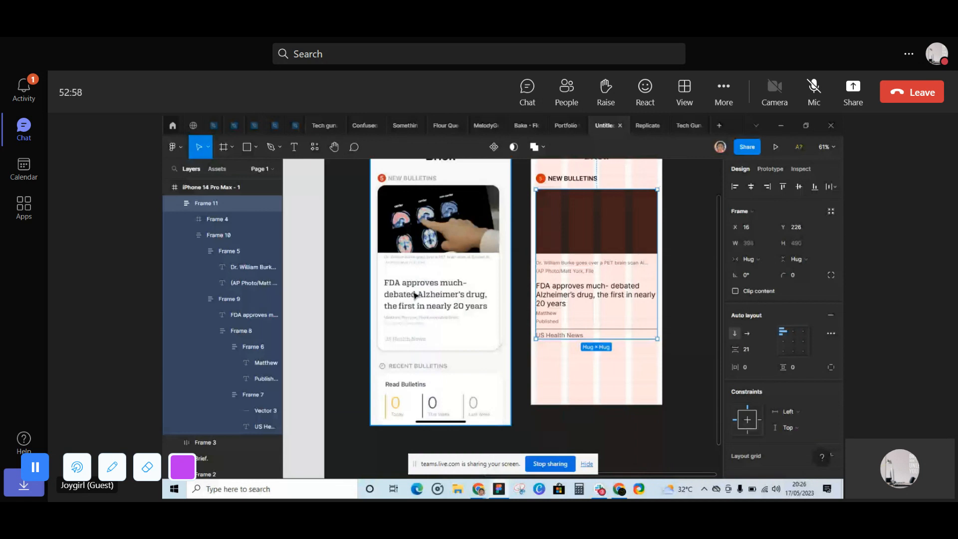
{"action": "key", "text": "ctrl+z"}
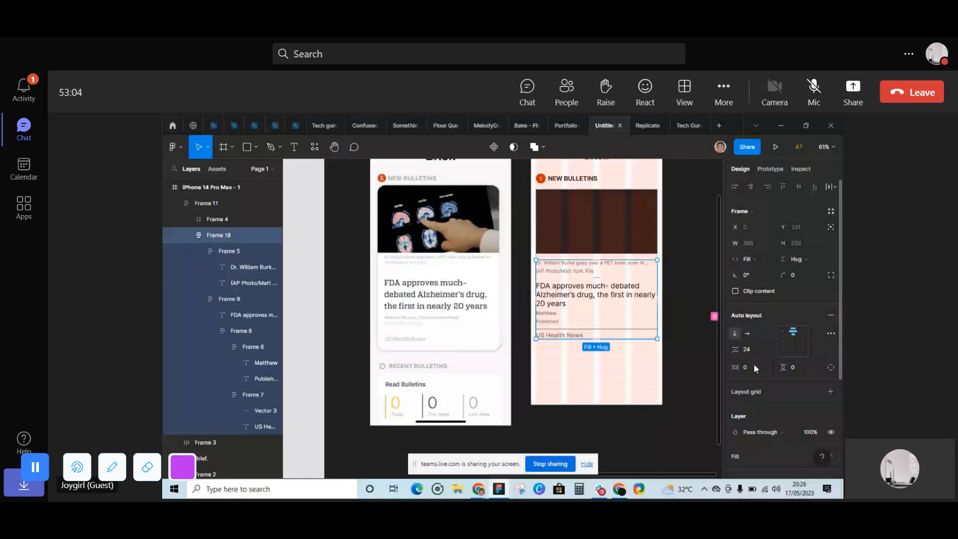
- Search the Teams meeting participants for an attendee by first name and clear the search
{"action": "left_click", "coordinate": [568, 92]}
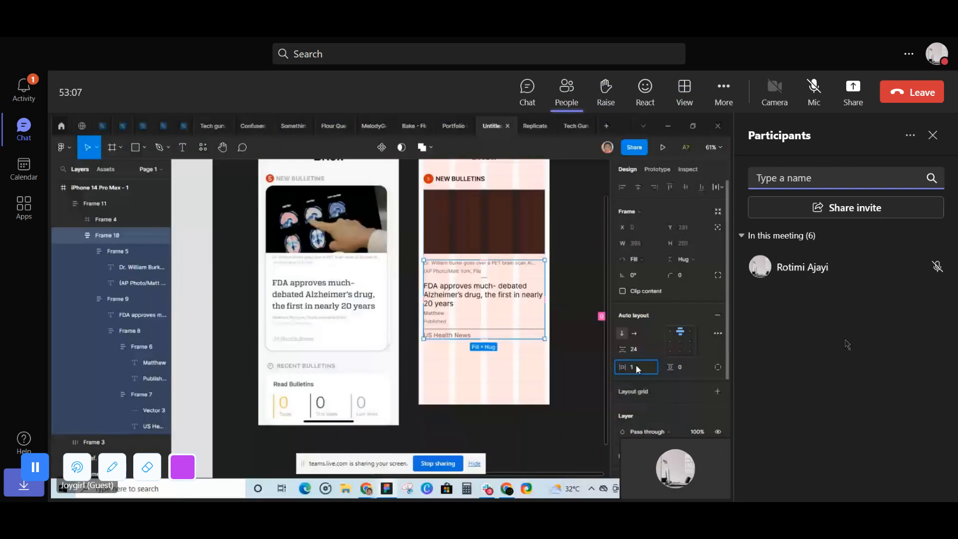
{"action": "scroll", "coordinate": [846, 343], "scroll_direction": "down", "scroll_amount": 10}
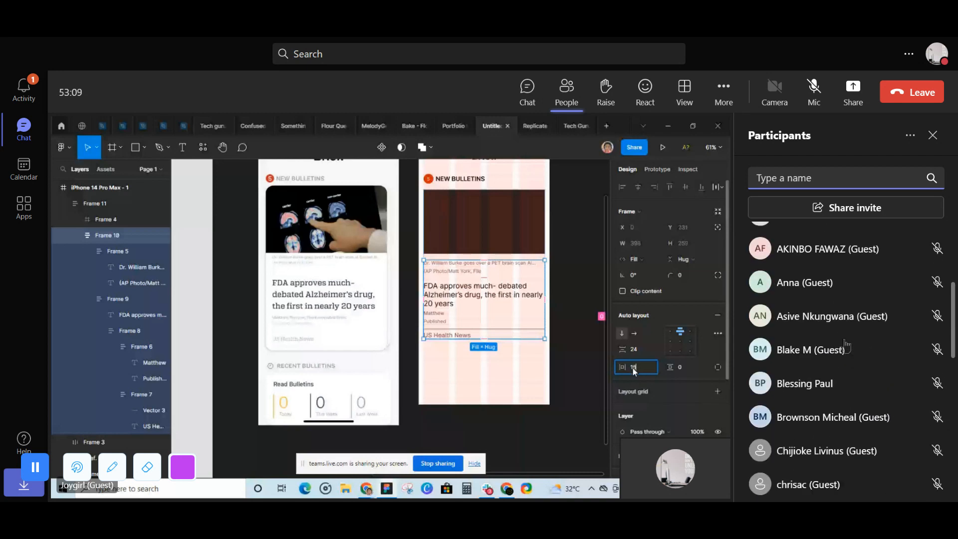
{"action": "left_click", "coordinate": [786, 178]}
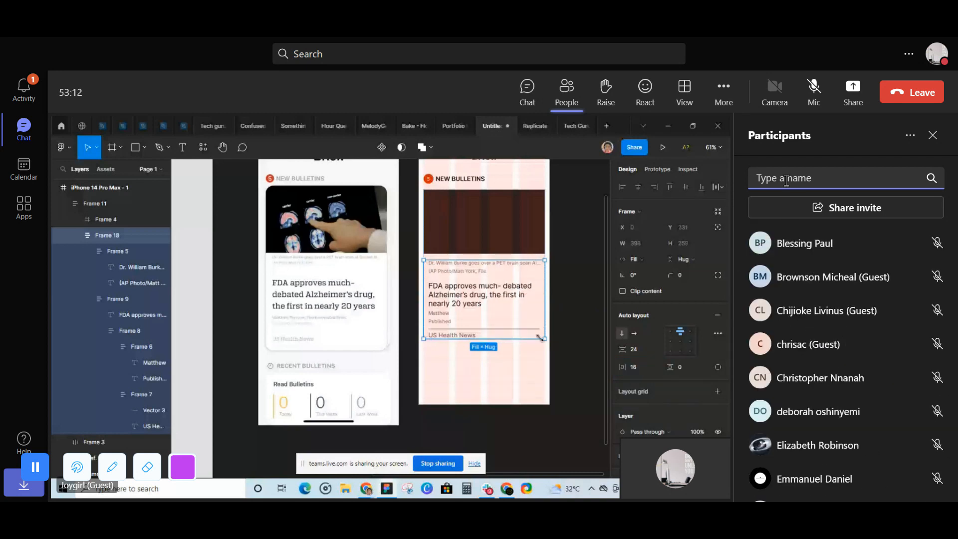
{"action": "type", "text": "sm"}
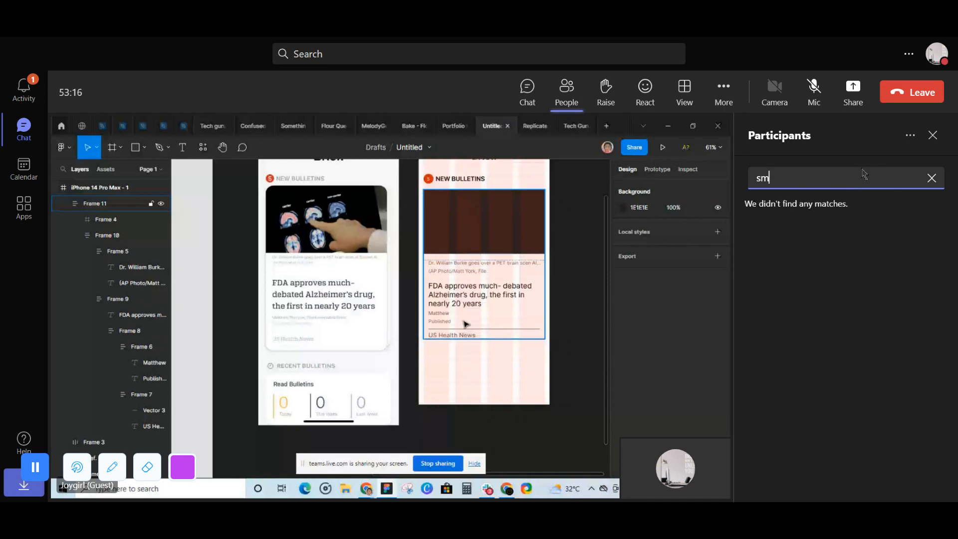
{"action": "type", "text": "ange"}
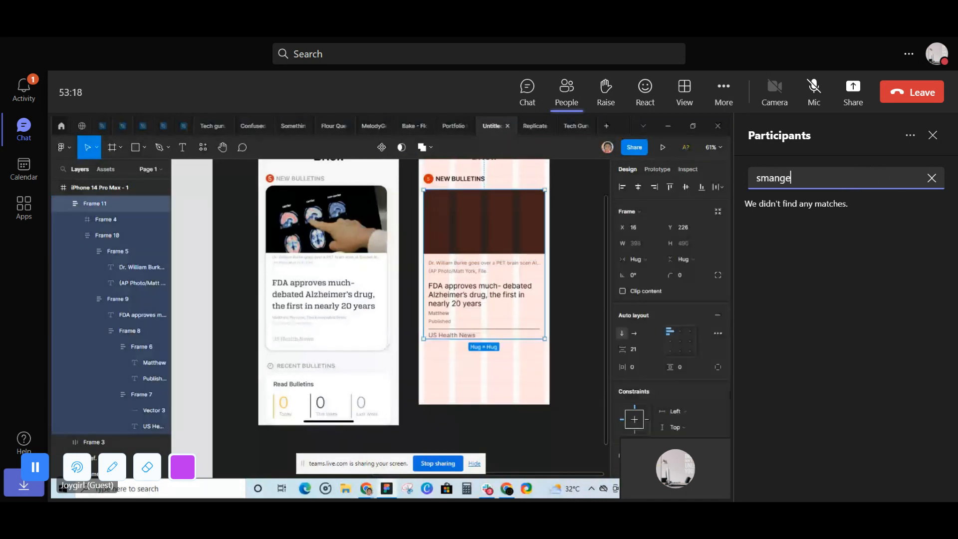
{"action": "type", "text": "le"}
{"action": "left_click", "coordinate": [930, 179]}
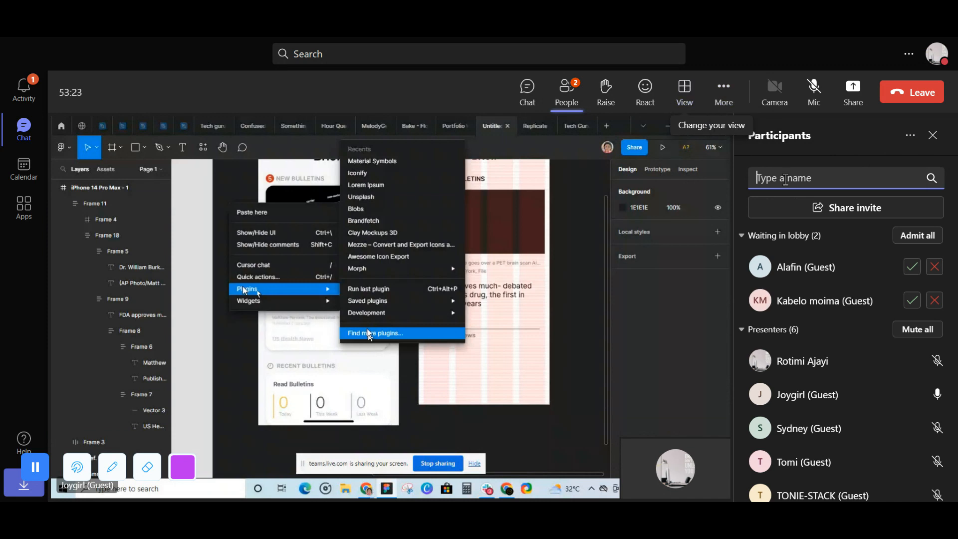
- Admit everyone waiting in the lobby and mute all attendees from the full attendee list
{"action": "left_click", "coordinate": [912, 240]}
{"action": "scroll", "coordinate": [900, 418], "scroll_direction": "down", "scroll_amount": 4}
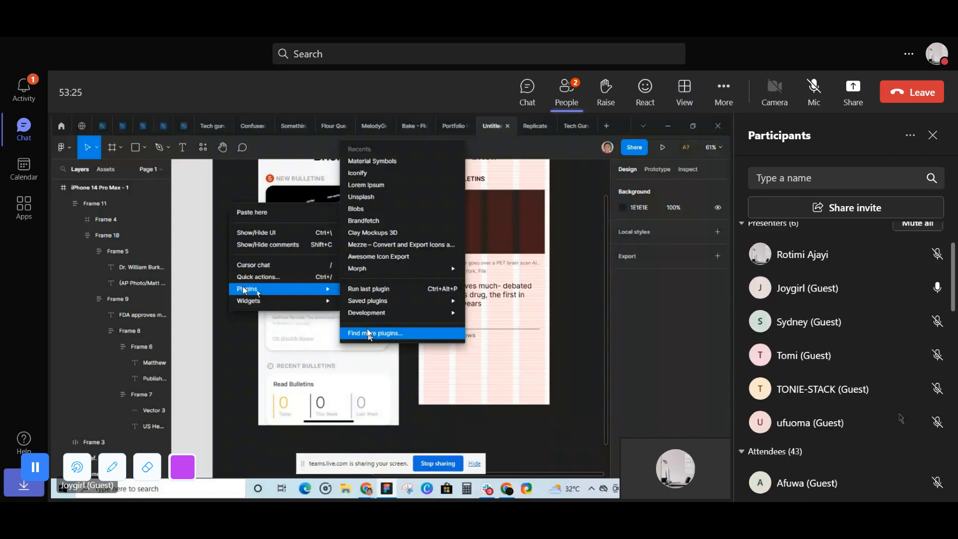
{"action": "scroll", "coordinate": [900, 418], "scroll_direction": "down", "scroll_amount": 10}
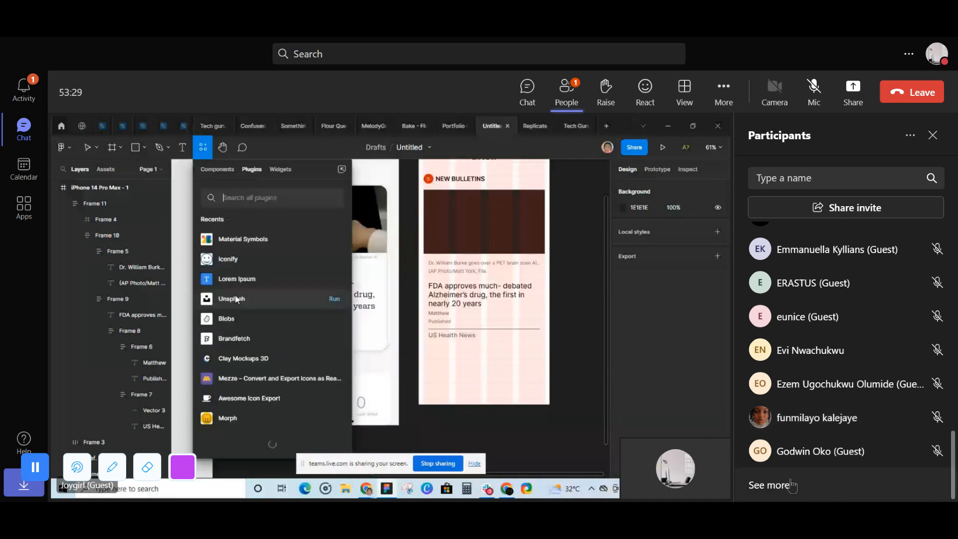
{"action": "left_click", "coordinate": [771, 484]}
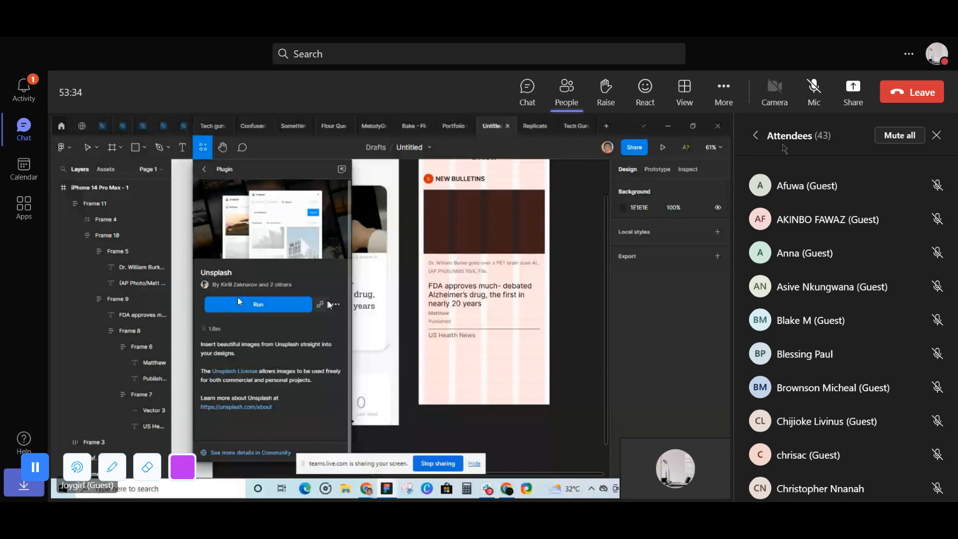
{"action": "left_click", "coordinate": [900, 136]}
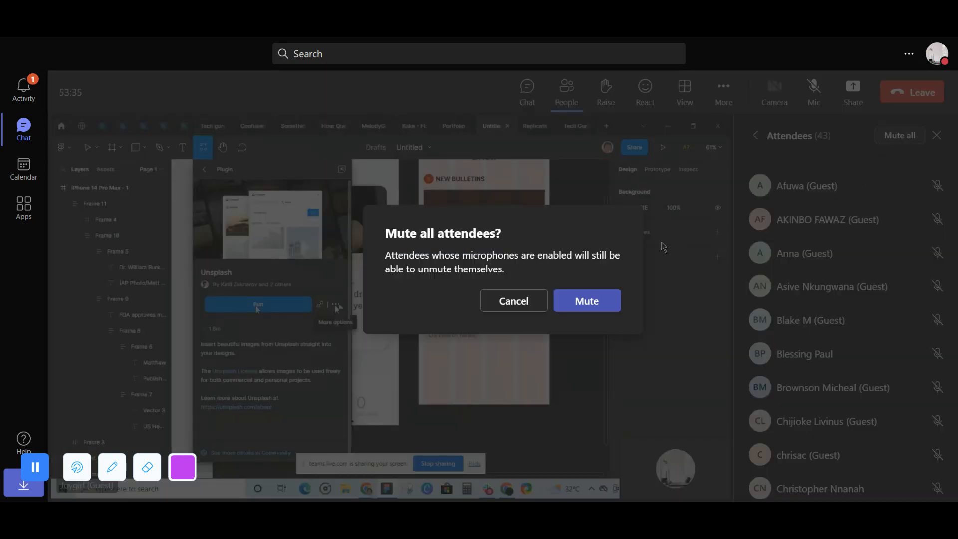
{"action": "left_click", "coordinate": [563, 303]}
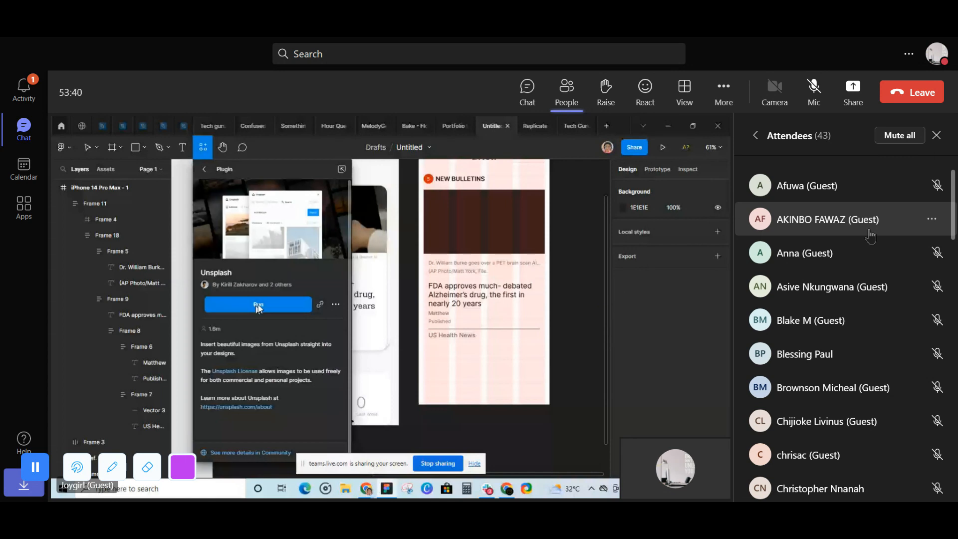
- Check the attendee list, return to all participants and change the fourth-listed guest presenter's role to attendee
{"action": "scroll", "coordinate": [870, 235], "scroll_direction": "down", "scroll_amount": 15}
{"action": "scroll", "coordinate": [872, 234], "scroll_direction": "down", "scroll_amount": 5}
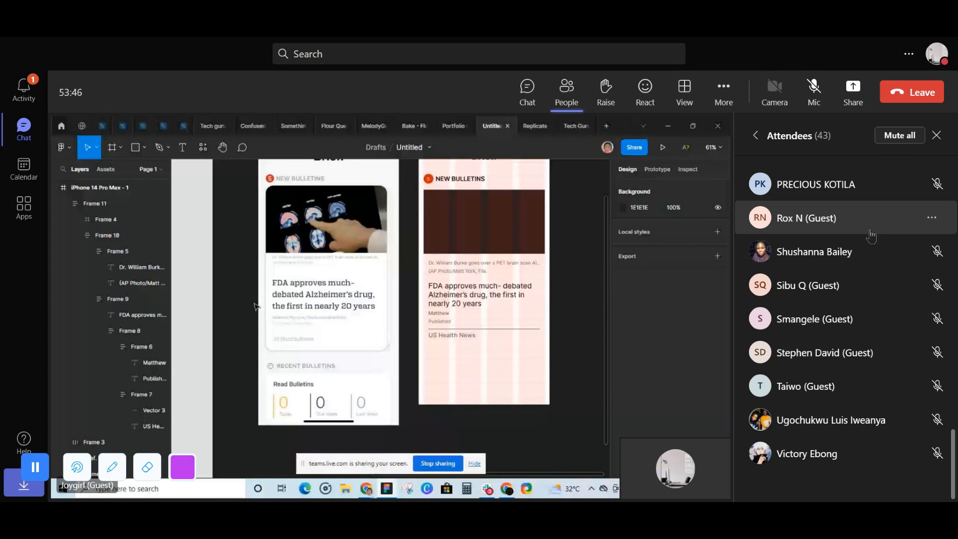
{"action": "scroll", "coordinate": [831, 399], "scroll_direction": "up", "scroll_amount": 3}
{"action": "scroll", "coordinate": [830, 403], "scroll_direction": "up", "scroll_amount": 10}
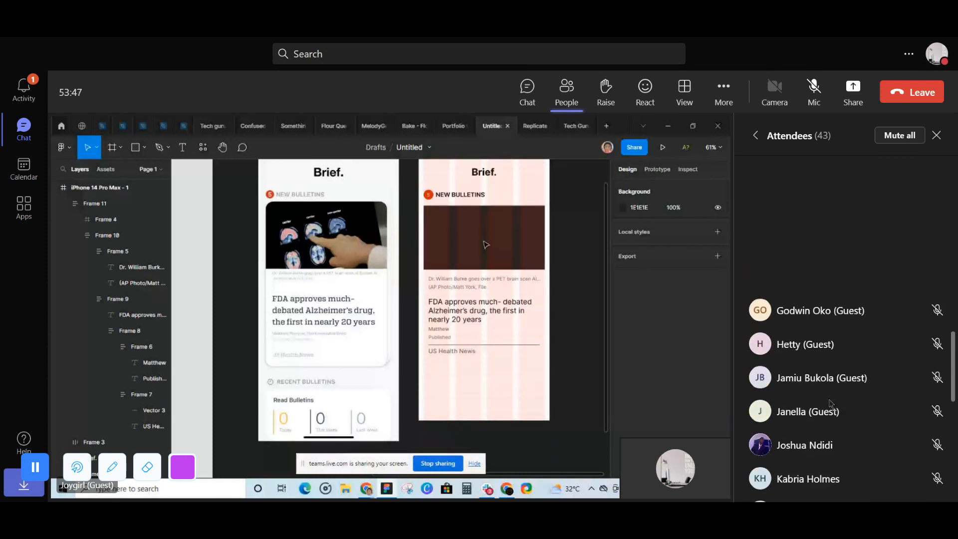
{"action": "scroll", "coordinate": [830, 402], "scroll_direction": "up", "scroll_amount": 5}
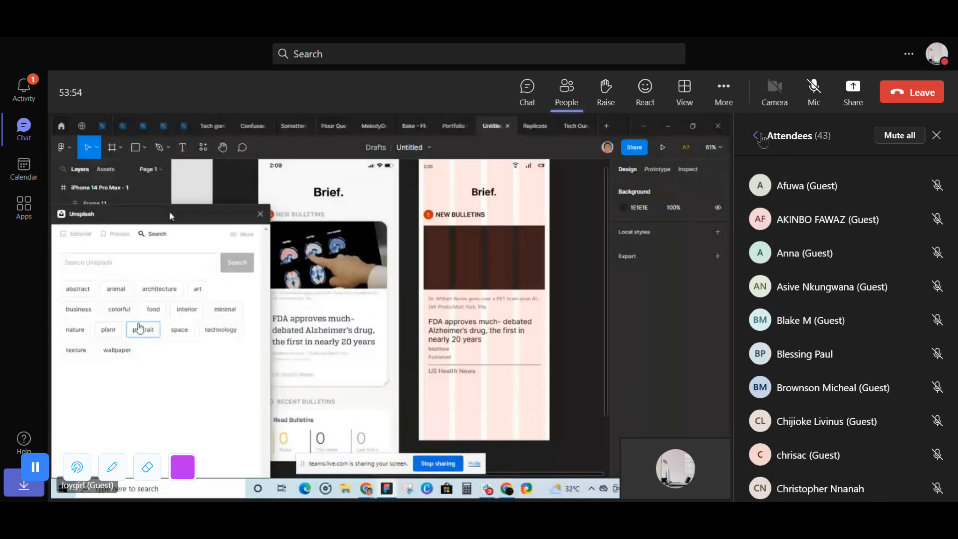
{"action": "left_click", "coordinate": [757, 135]}
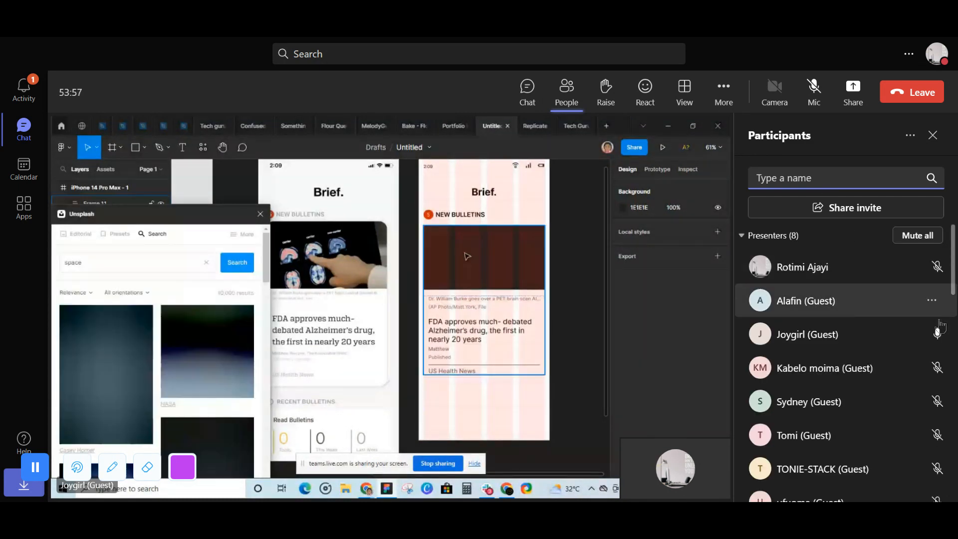
{"action": "left_click", "coordinate": [931, 368]}
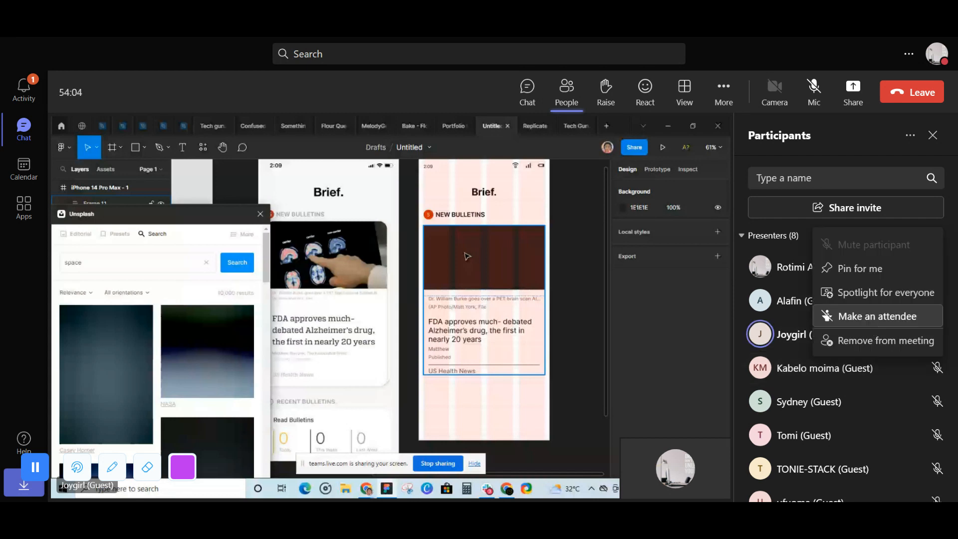
{"action": "left_click", "coordinate": [876, 316]}
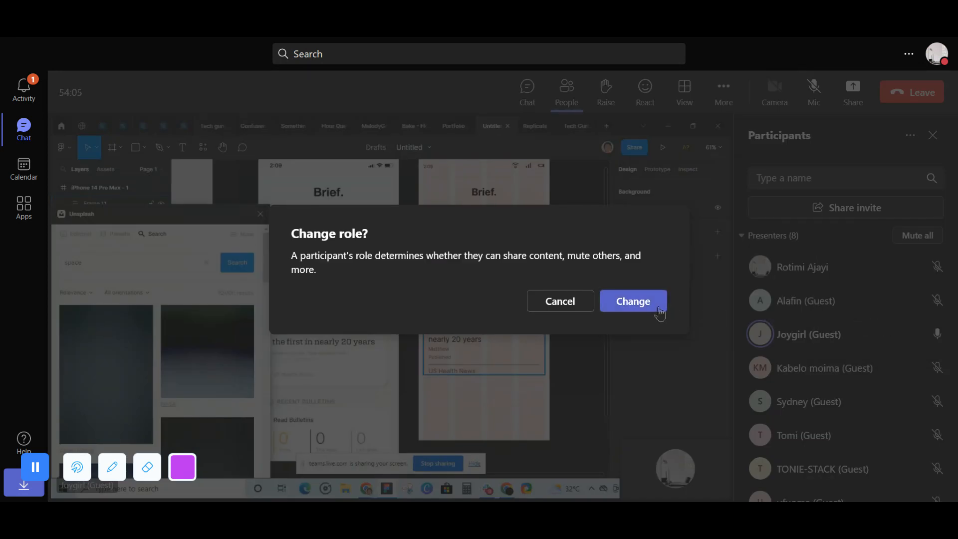
{"action": "left_click", "coordinate": [633, 300]}
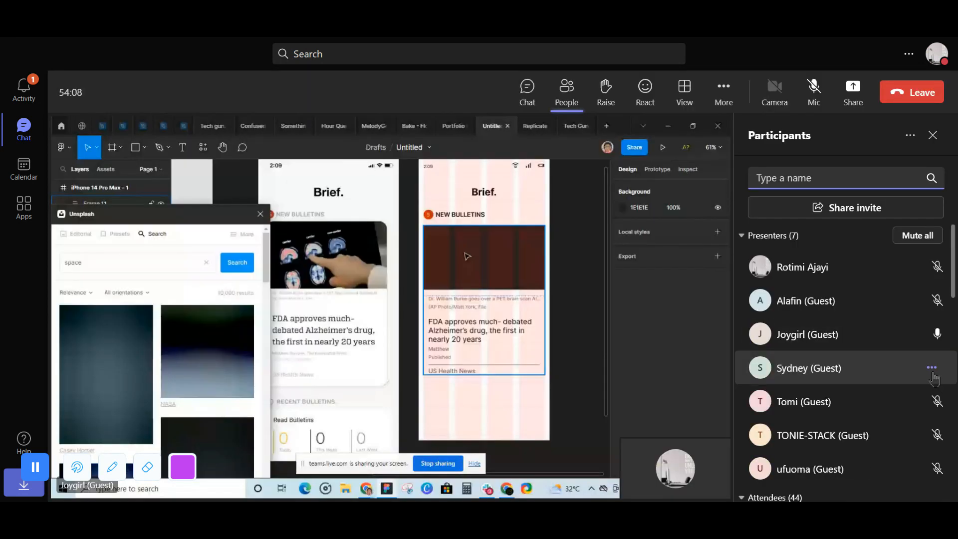
- Change the roles of the fourth-listed and the last-listed guest presenters in the meeting to attendee
{"action": "left_click", "coordinate": [931, 367]}
{"action": "left_click", "coordinate": [876, 316]}
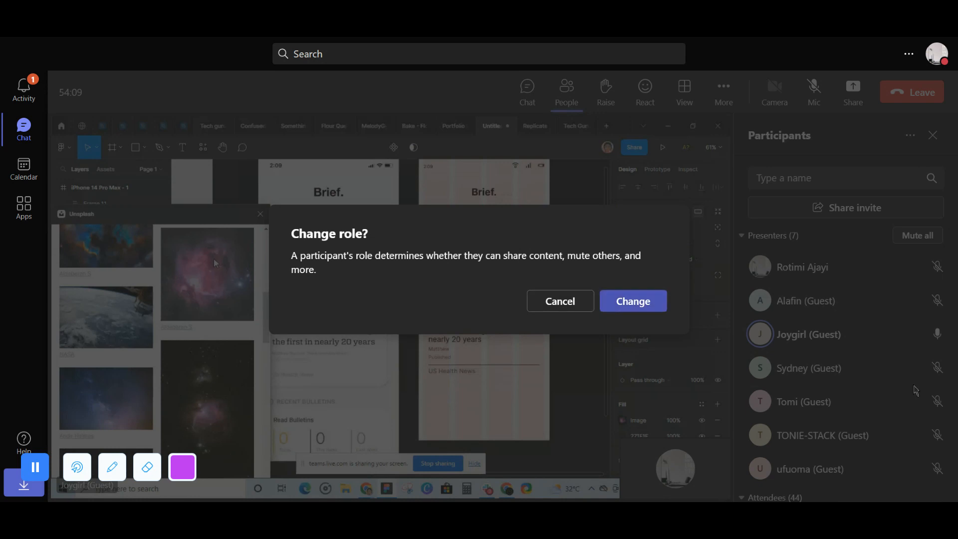
{"action": "left_click", "coordinate": [650, 311]}
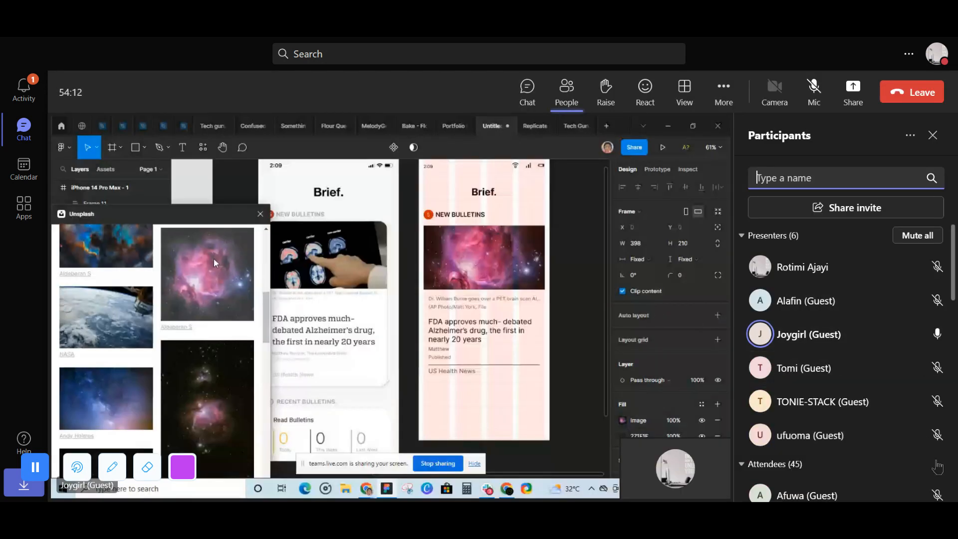
{"action": "left_click", "coordinate": [931, 435]}
{"action": "left_click", "coordinate": [876, 382]}
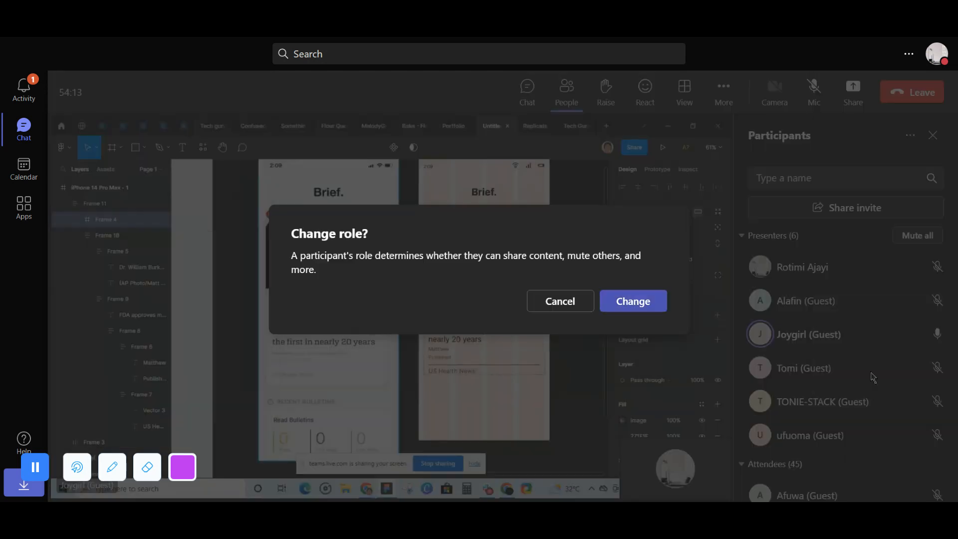
{"action": "left_click", "coordinate": [658, 310]}
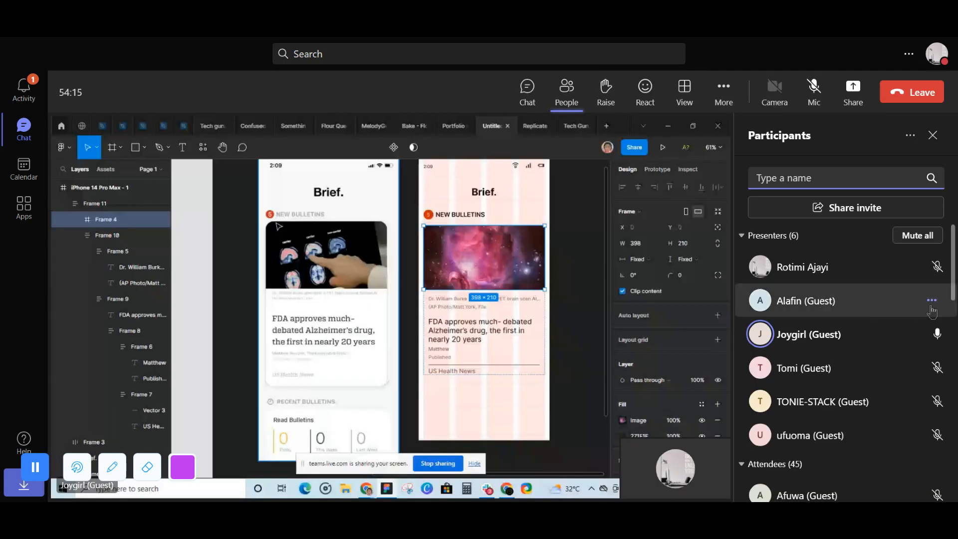
- Change the second-listed presenter's role to attendee and admit the guest waiting in the lobby
{"action": "left_click", "coordinate": [931, 300]}
{"action": "left_click", "coordinate": [878, 400]}
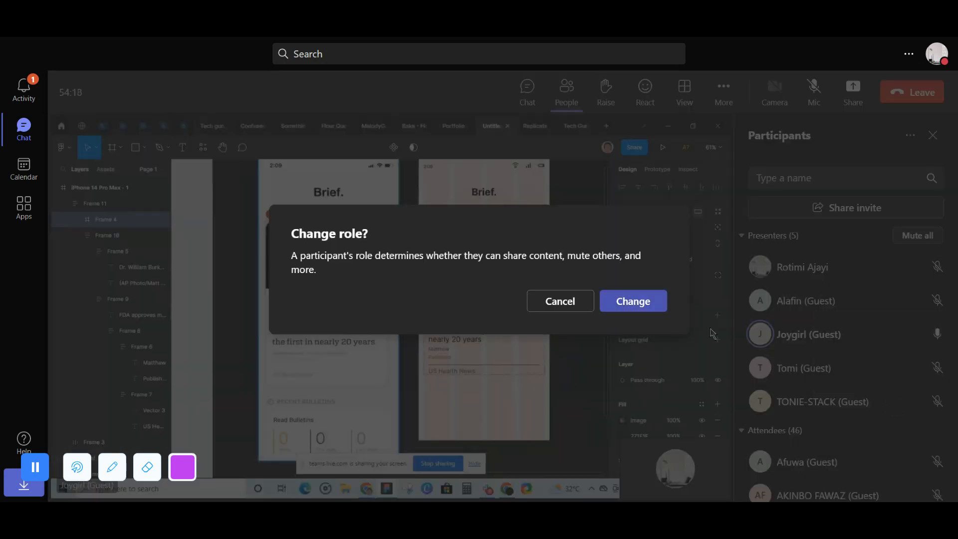
{"action": "left_click", "coordinate": [658, 304]}
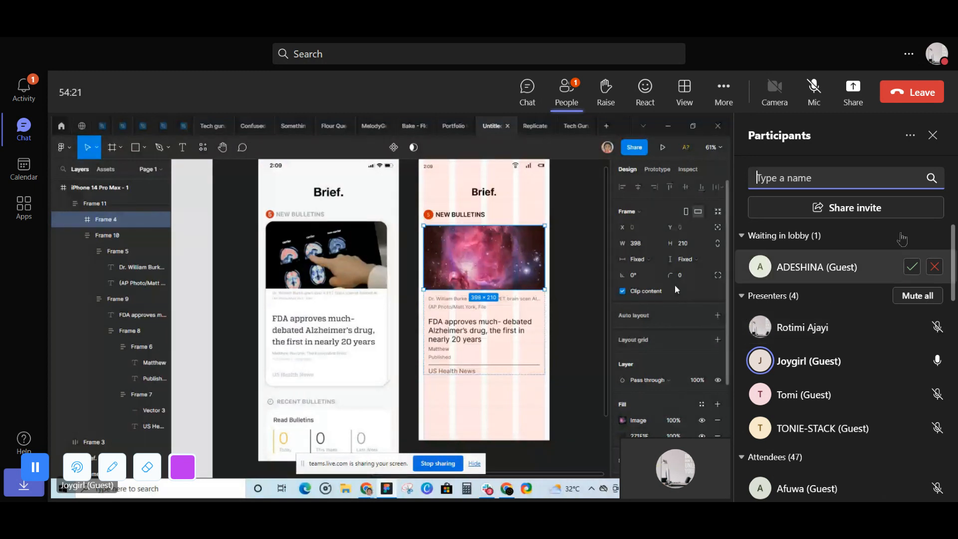
{"action": "left_click", "coordinate": [911, 267]}
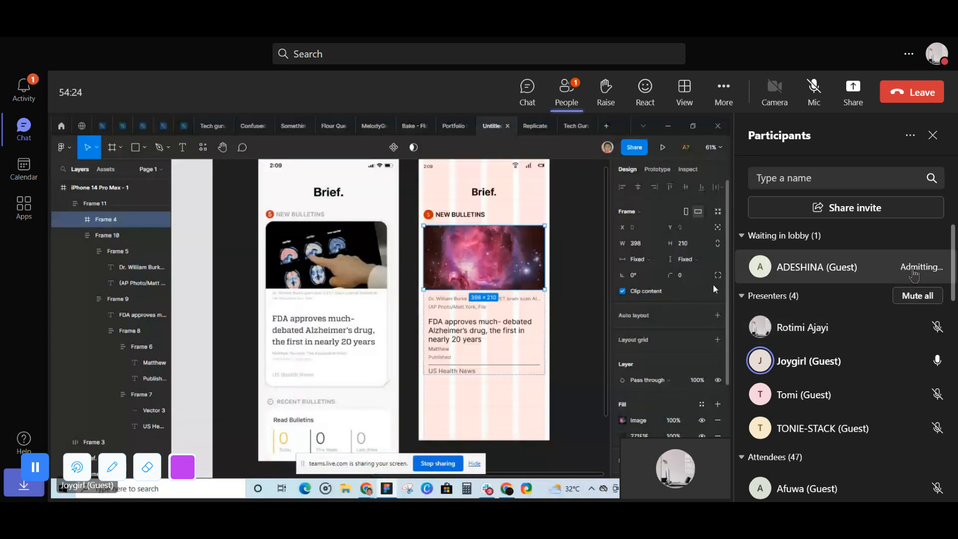
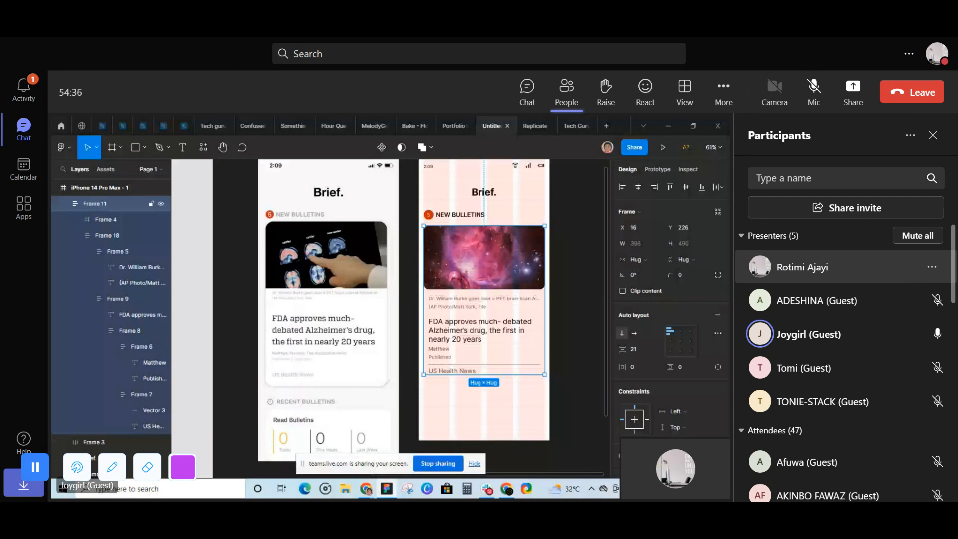
- Round the corners of the news card frame on the rebuilt Brief screen with a radius of 16
{"action": "left_click", "coordinate": [680, 276]}
{"action": "type", "text": "16"}
{"action": "key", "text": "Return"}
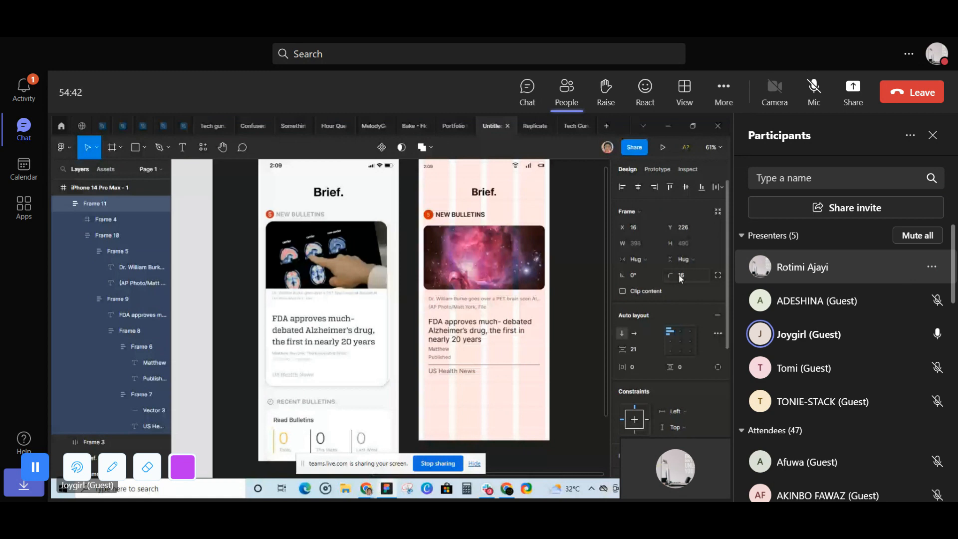
{"action": "key", "text": "Escape"}
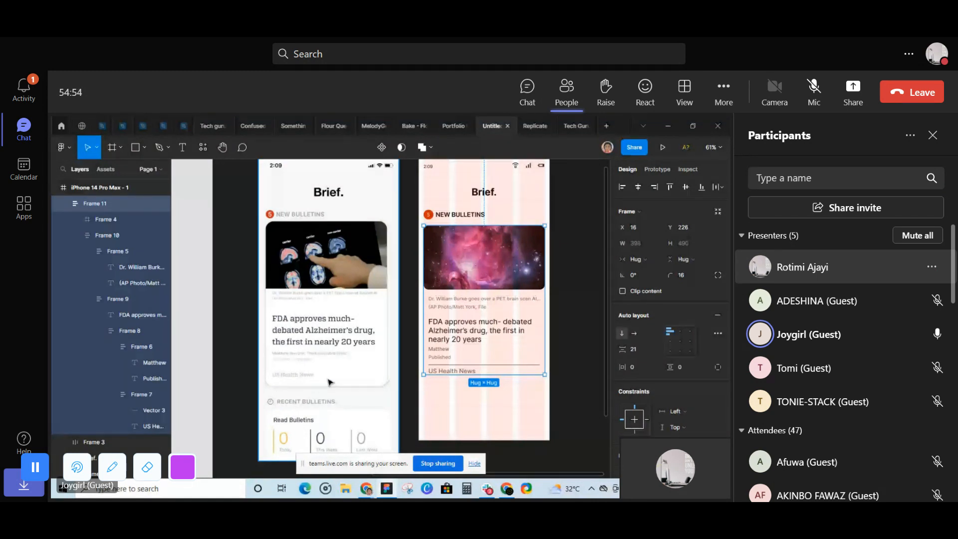
- Give the news card's auto layout separate side paddings and set the bottom padding to 16
{"action": "left_click", "coordinate": [716, 371]}
{"action": "left_click", "coordinate": [684, 382]}
{"action": "type", "text": "2"}
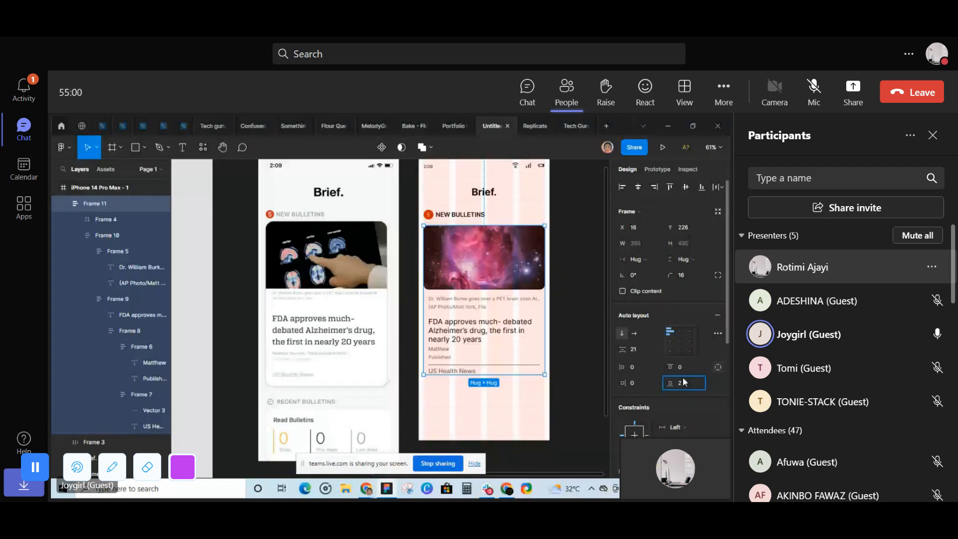
{"action": "key", "text": "BackSpace"}
{"action": "type", "text": "16"}
{"action": "key", "text": "Return"}
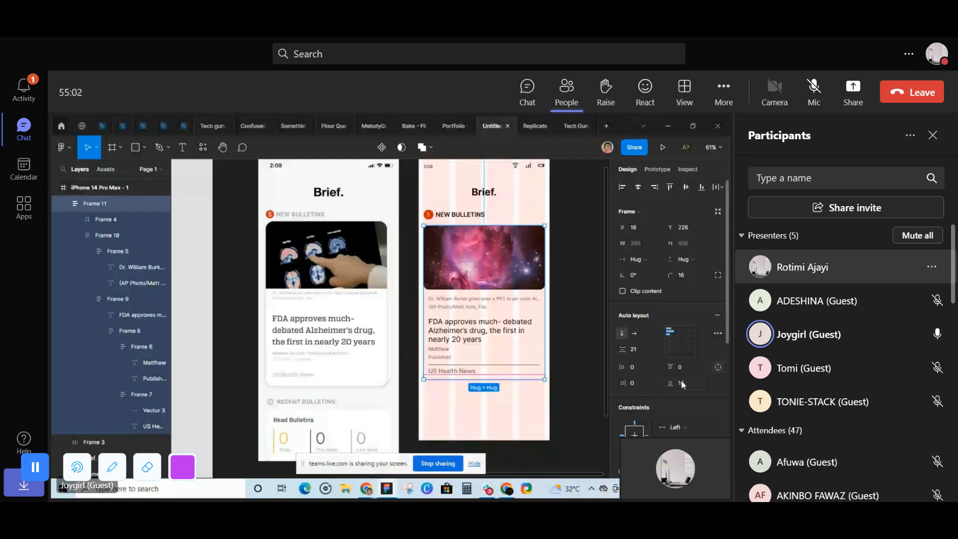
- Admit the guest waiting in the lobby and add a drop shadow effect to the news card
{"action": "scroll", "coordinate": [609, 390], "scroll_direction": "down", "scroll_amount": 6}
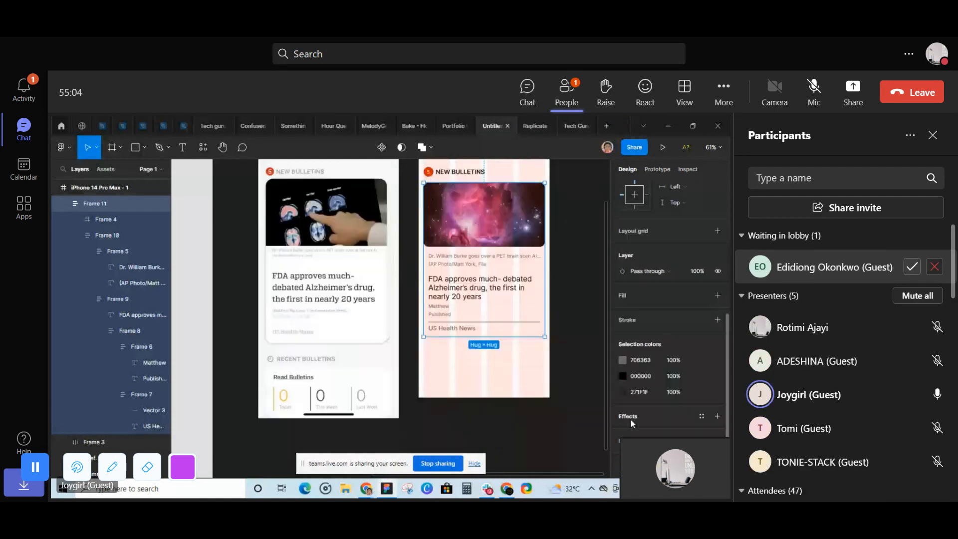
{"action": "left_click", "coordinate": [912, 267]}
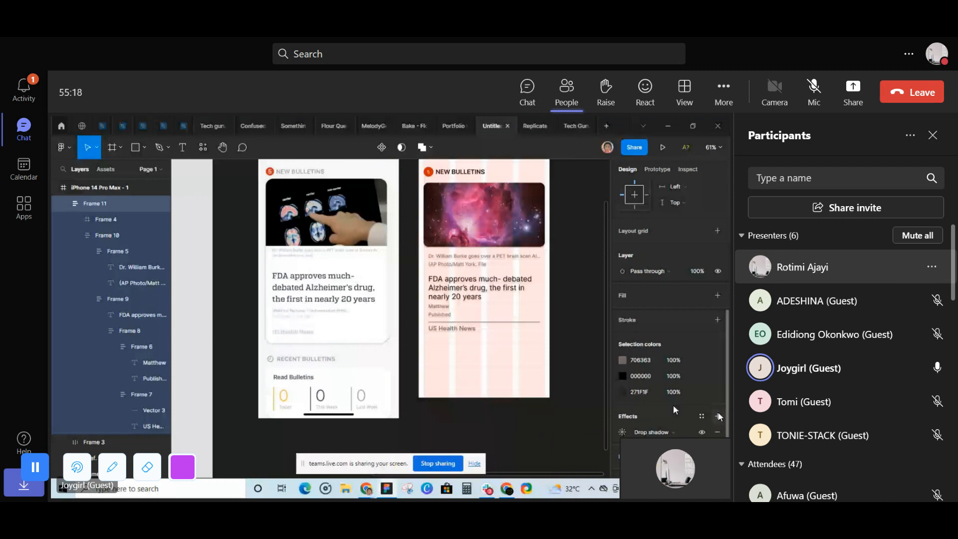
{"action": "left_click", "coordinate": [565, 364]}
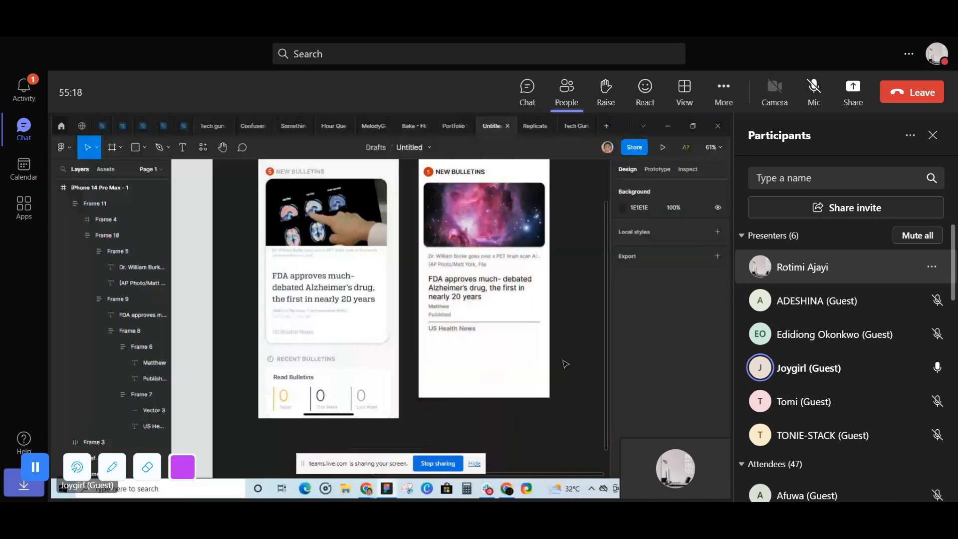
- Try duplicating the news card in place and undo the copy
{"action": "left_click", "coordinate": [498, 323]}
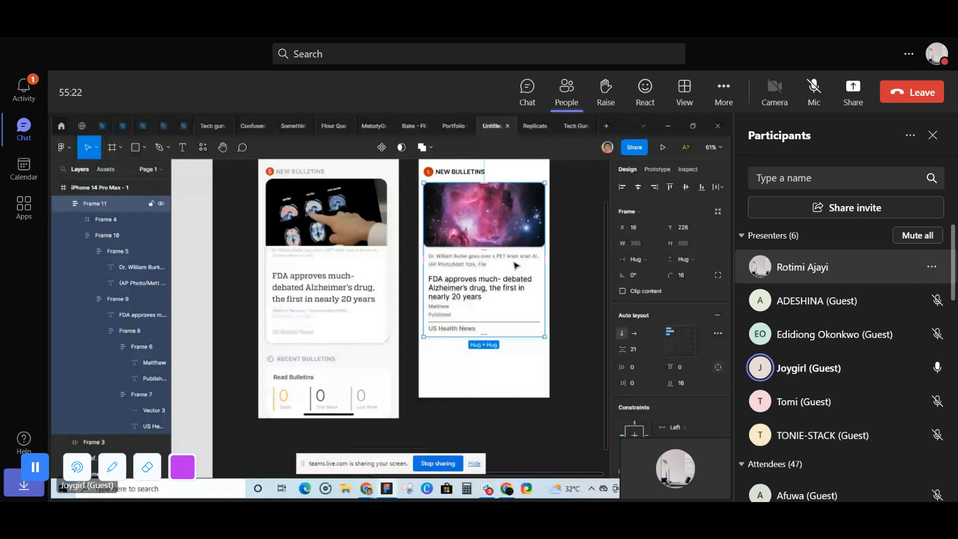
{"action": "key", "text": "ctrl+alt+g"}
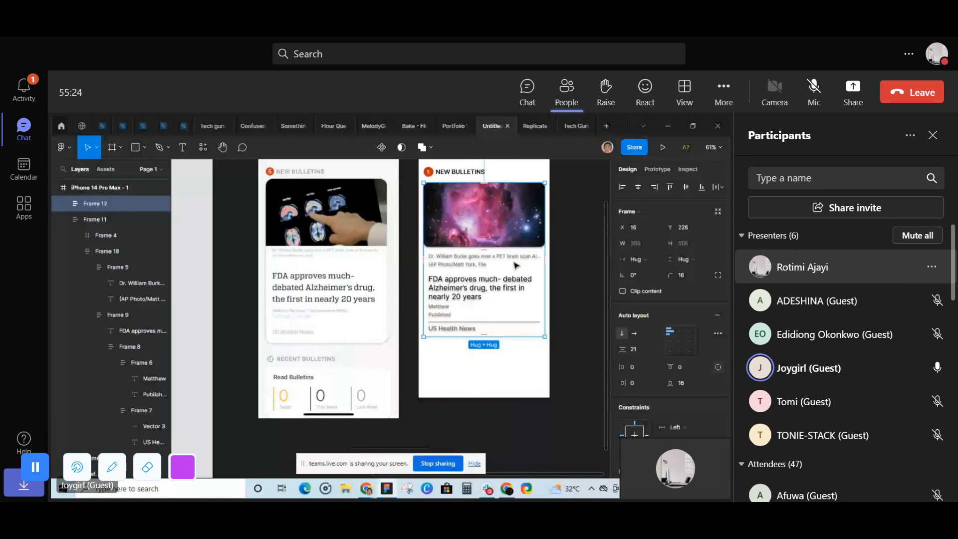
{"action": "key", "text": "ctrl+z"}
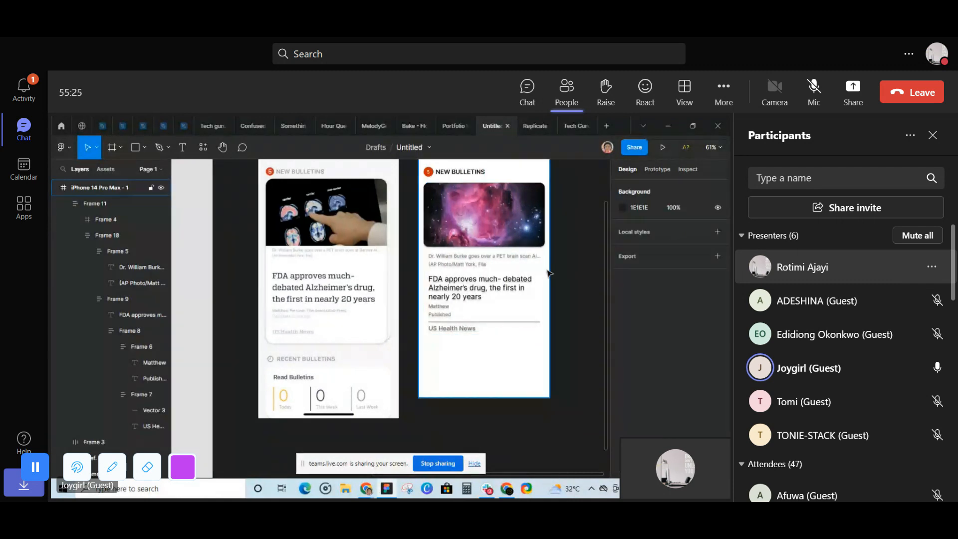
- Show the layout grid, give the news card a white FFFFFF fill and place a copy beside the phone frame
{"action": "left_click", "coordinate": [546, 269]}
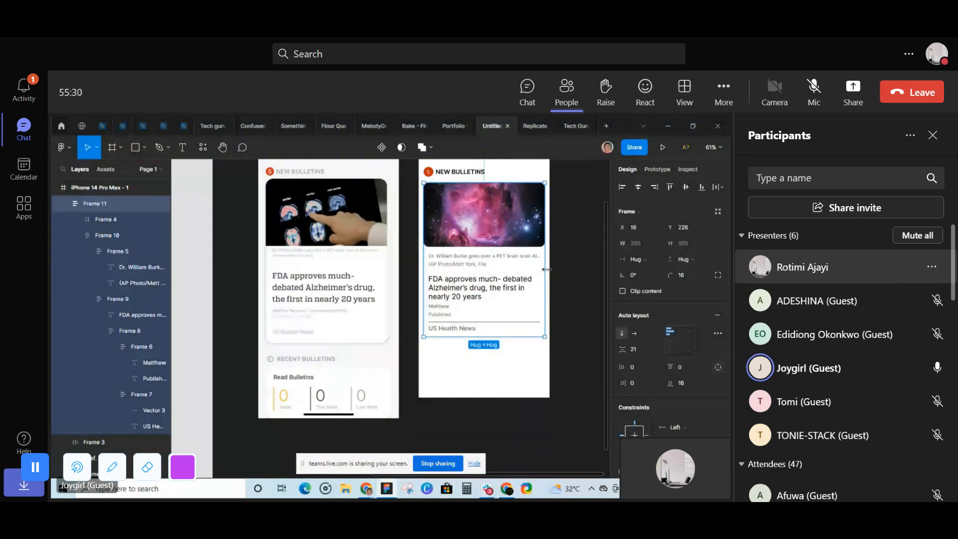
{"action": "key", "text": "shift+g"}
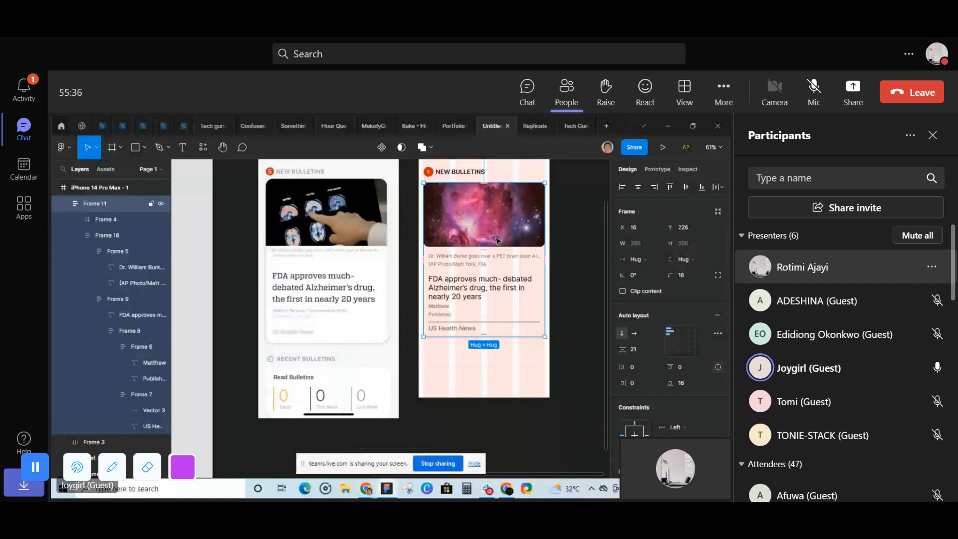
{"action": "scroll", "coordinate": [497, 241], "scroll_direction": "down", "scroll_amount": 1}
{"action": "scroll", "coordinate": [623, 283], "scroll_direction": "down", "scroll_amount": 5}
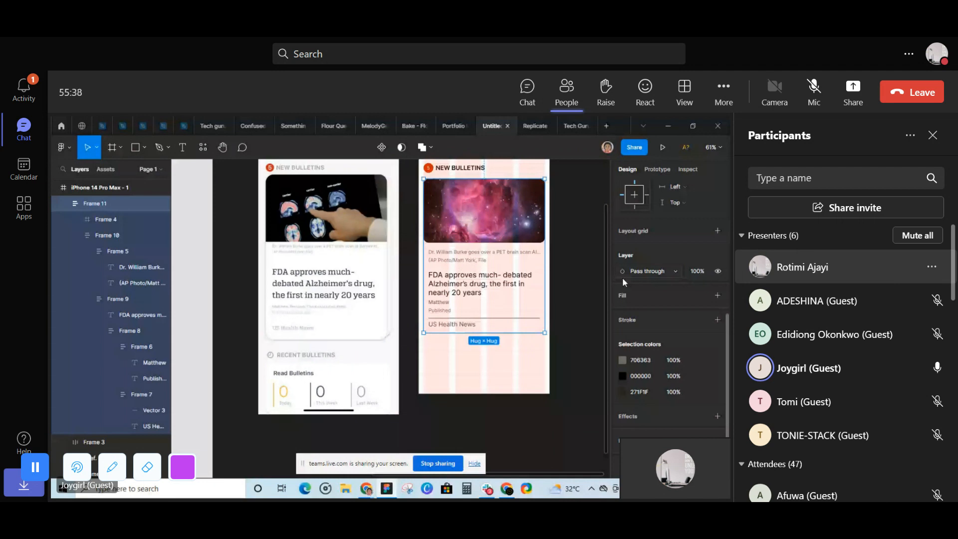
{"action": "left_click", "coordinate": [622, 295]}
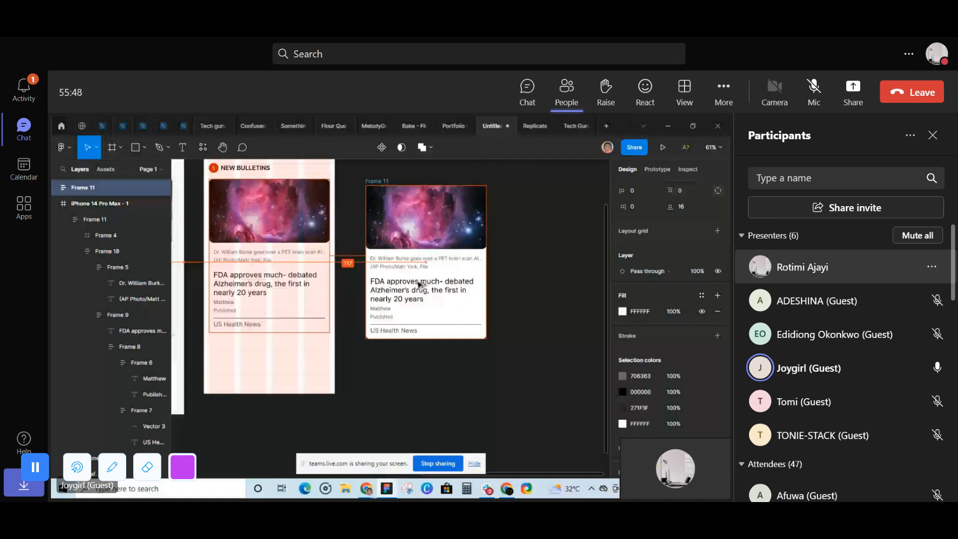
- Add a drop shadow to the copied news card and replace the card inside the phone frame with it
{"action": "left_click", "coordinate": [419, 284]}
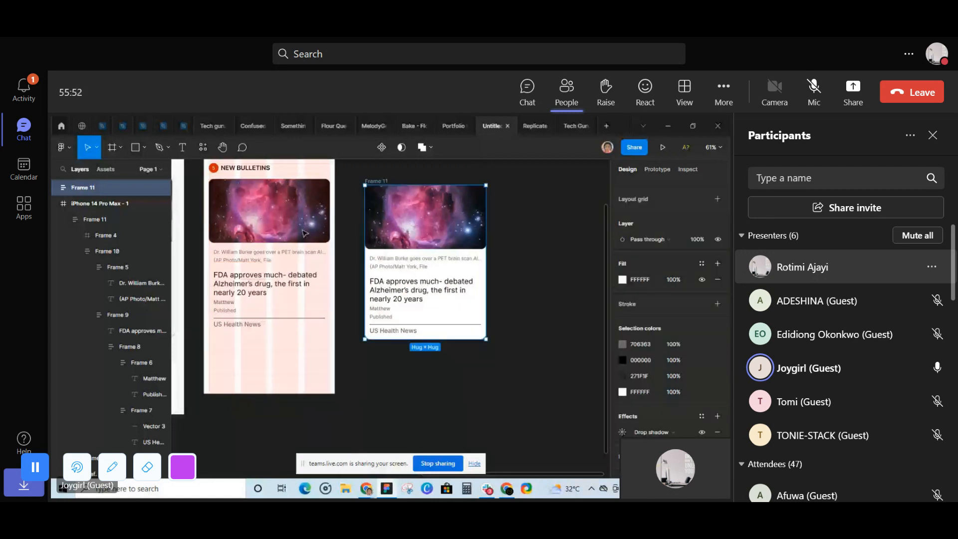
{"action": "left_click", "coordinate": [304, 233]}
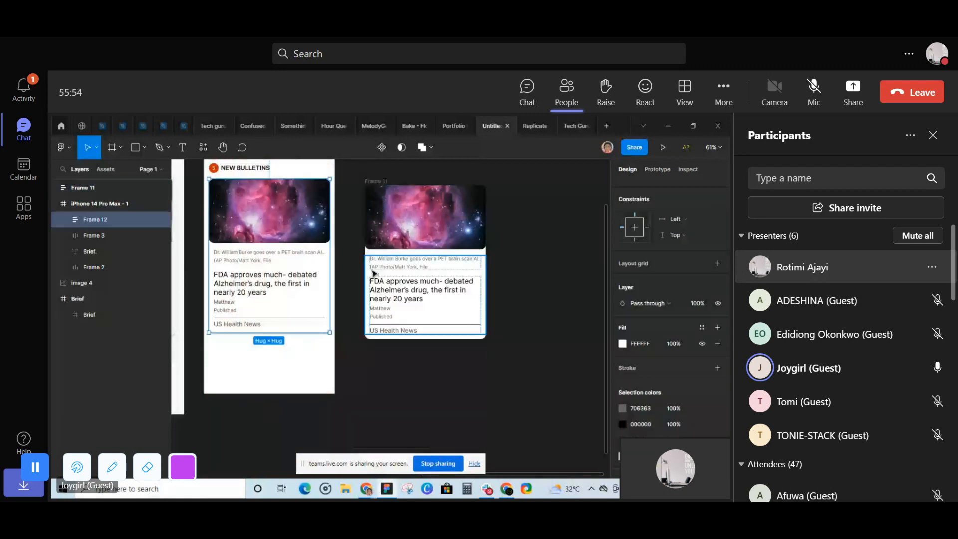
{"action": "key", "text": "Escape"}
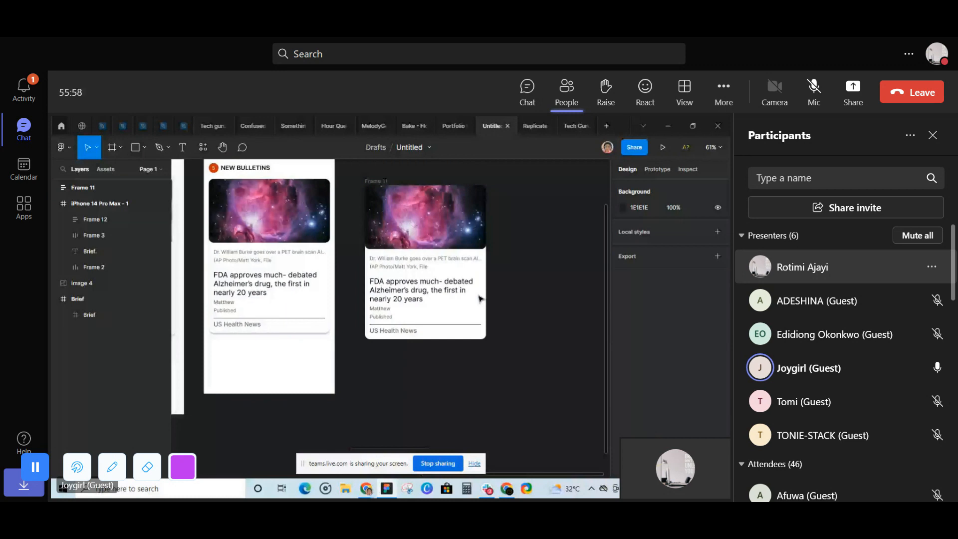
{"action": "scroll", "coordinate": [479, 299], "scroll_direction": "left", "scroll_amount": 4}
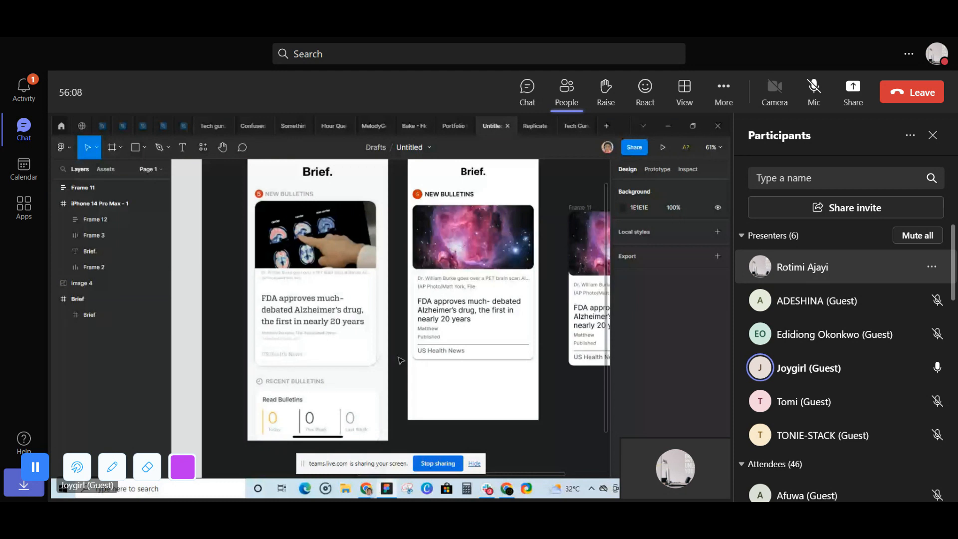
- Extend the iPhone 14 Pro Max - 1 frame downward to a height of about 1119
{"action": "scroll", "coordinate": [401, 360], "scroll_direction": "down", "scroll_amount": 2}
{"action": "left_click", "coordinate": [441, 387]}
{"action": "left_click_drag", "start_coordinate": [441, 388], "coordinate": [444, 444]}
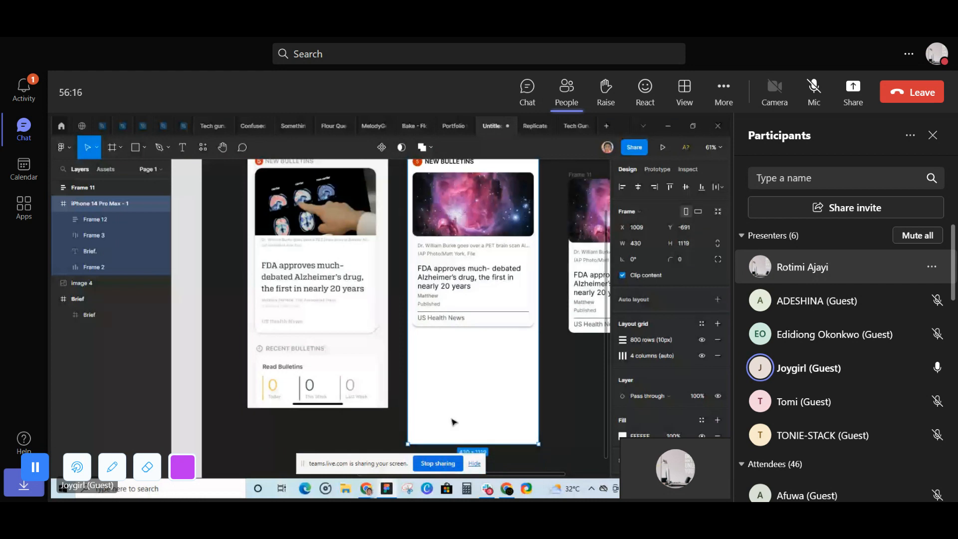
{"action": "left_click", "coordinate": [454, 421]}
{"action": "scroll", "coordinate": [454, 422], "scroll_direction": "up", "scroll_amount": 1}
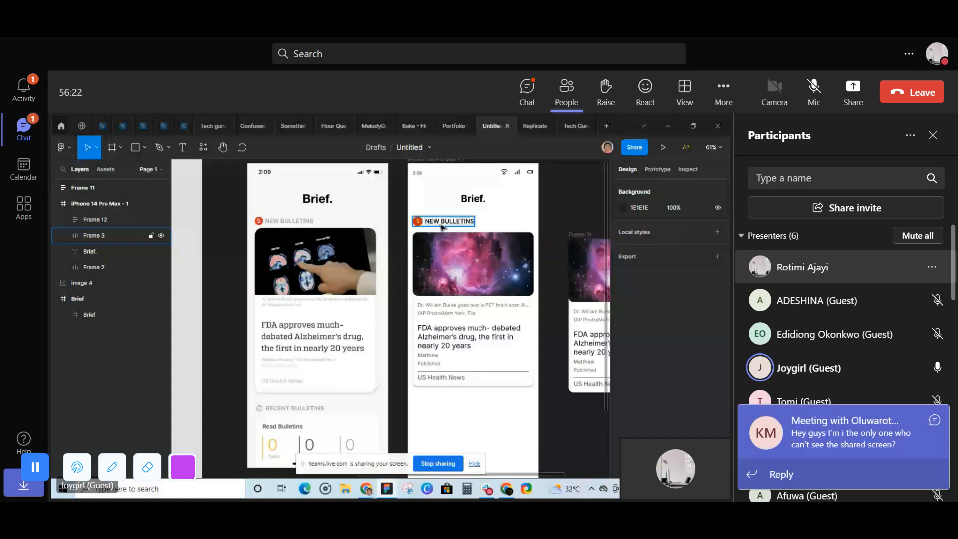
- Duplicate the NEW BULLETINS heading below the news card and position the copy at X 16, Y 771
{"action": "left_click", "coordinate": [441, 226]}
{"action": "scroll", "coordinate": [442, 226], "scroll_direction": "down", "scroll_amount": 1}
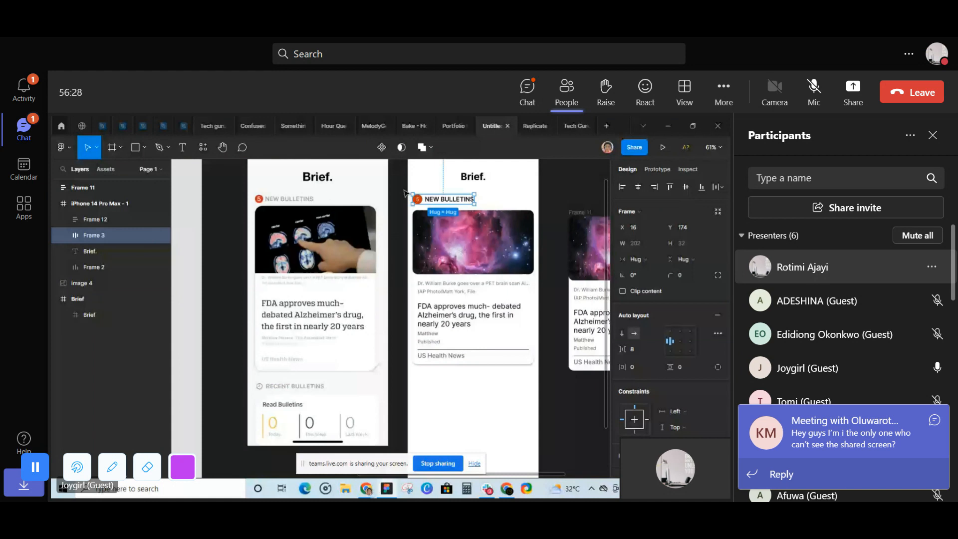
{"action": "left_click_drag", "start_coordinate": [418, 199], "coordinate": [419, 381]}
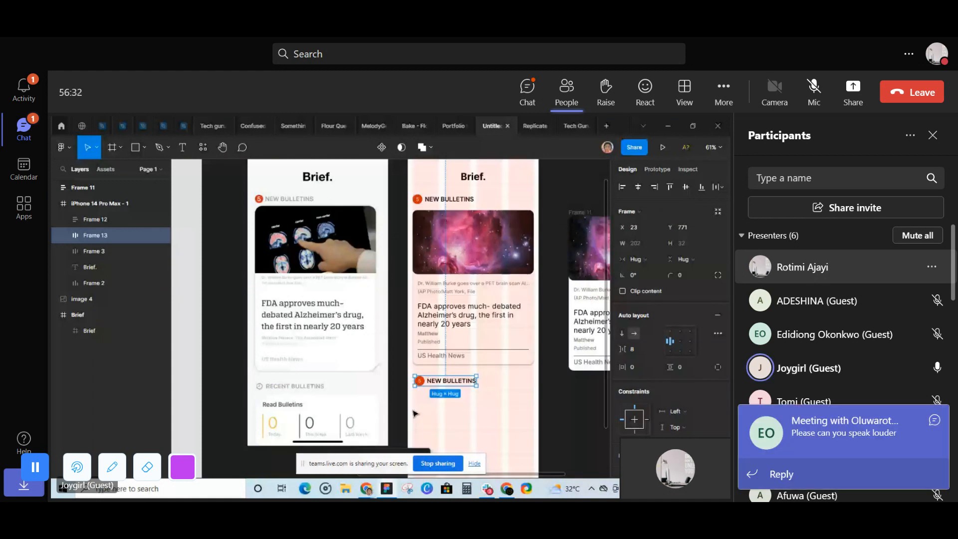
{"action": "scroll", "coordinate": [417, 414], "scroll_direction": "up", "scroll_amount": 3}
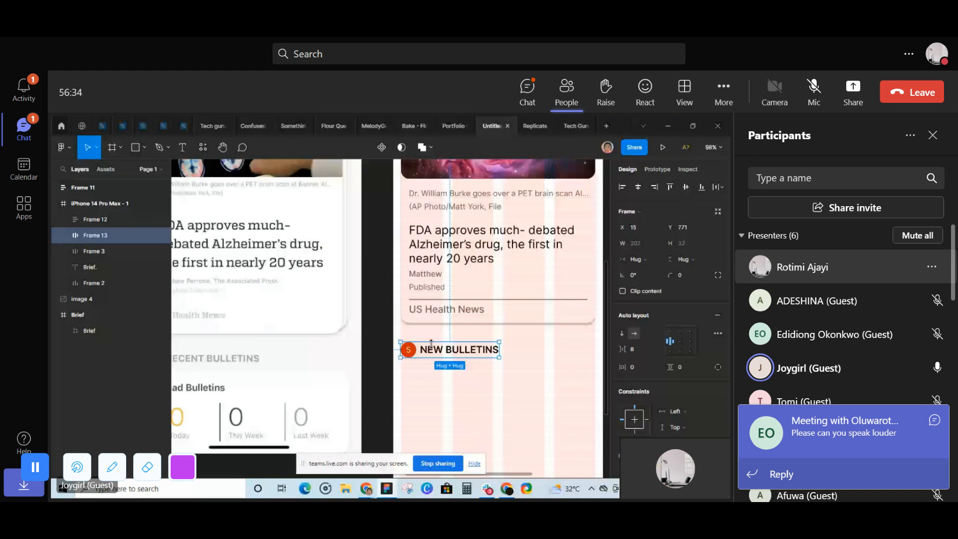
{"action": "left_click_drag", "start_coordinate": [448, 349], "coordinate": [444, 348]}
{"action": "scroll", "coordinate": [444, 299], "scroll_direction": "down", "scroll_amount": 2}
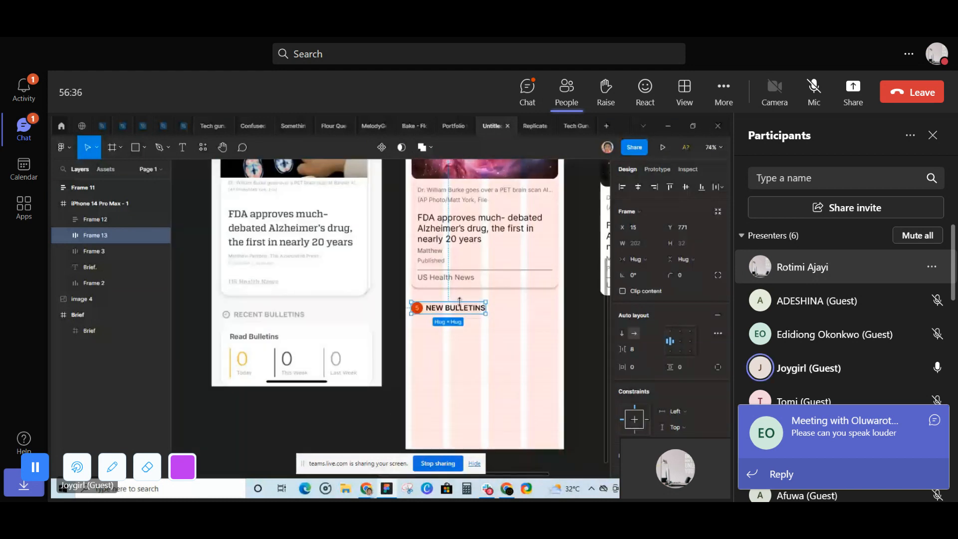
{"action": "key", "text": "Right"}
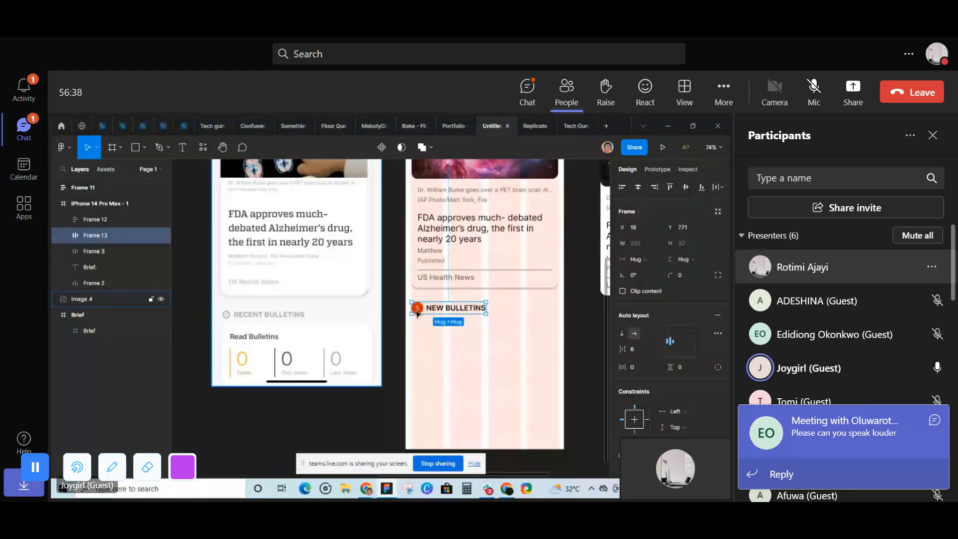
- Change the copied heading's text to RECENT BULLETINS
{"action": "left_click", "coordinate": [440, 309]}
{"action": "double_click", "coordinate": [441, 309]}
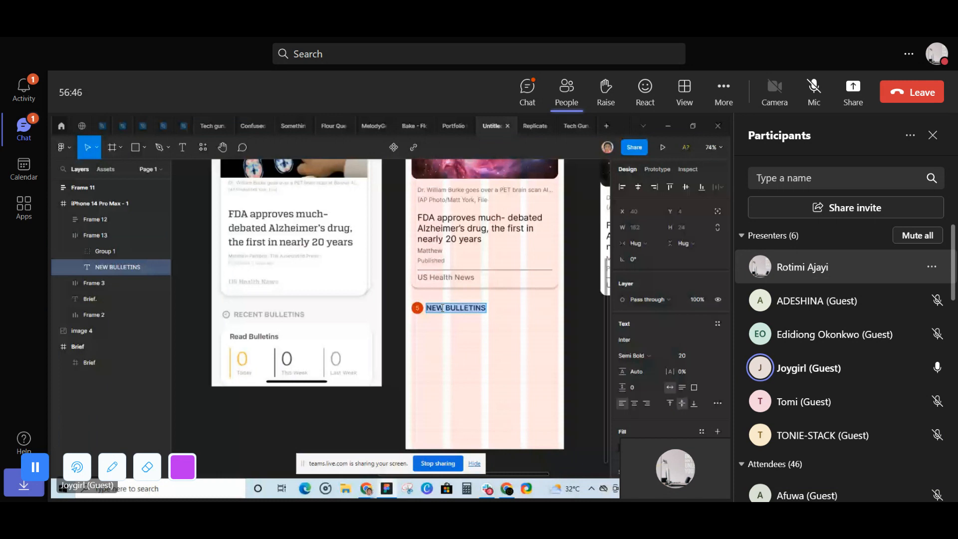
{"action": "type", "text": "RECENT"}
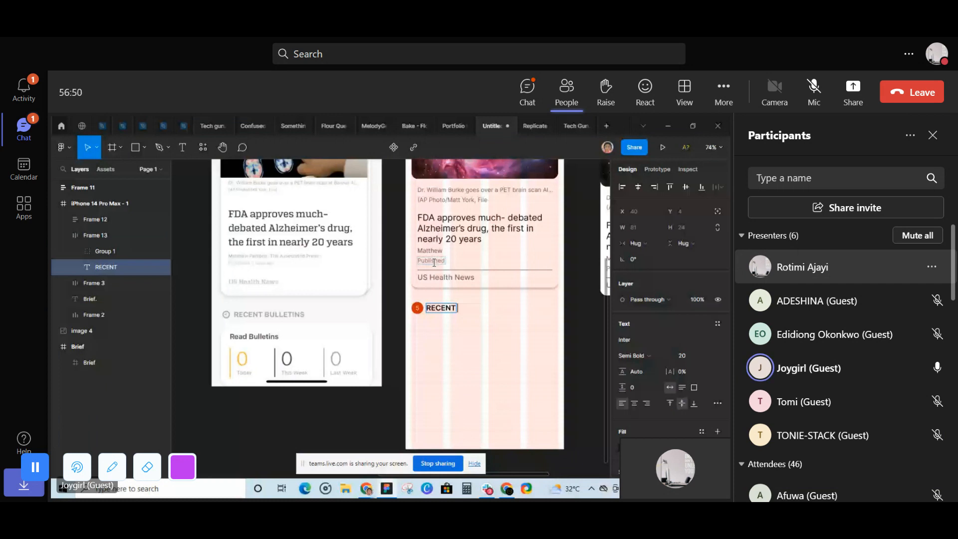
{"action": "type", "text": " BULL"}
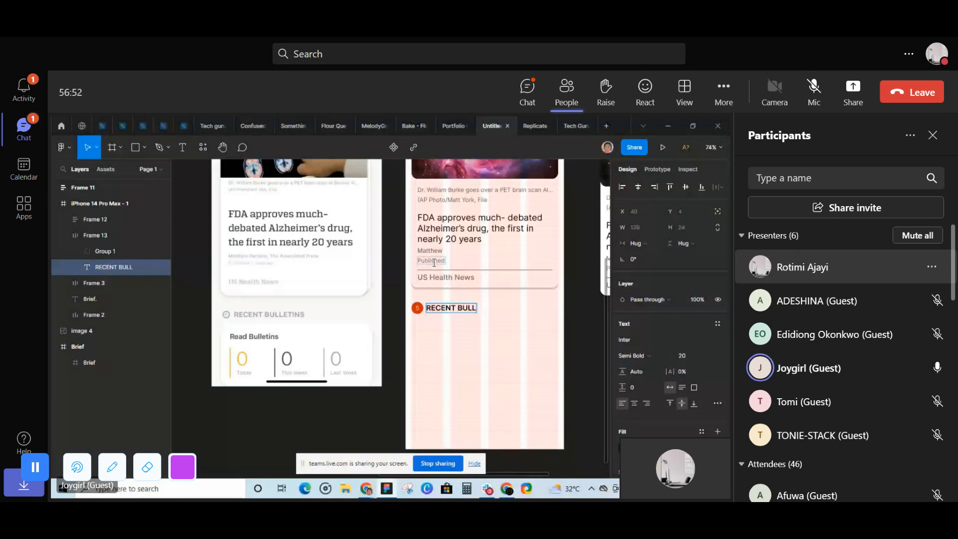
{"action": "type", "text": "ETINS"}
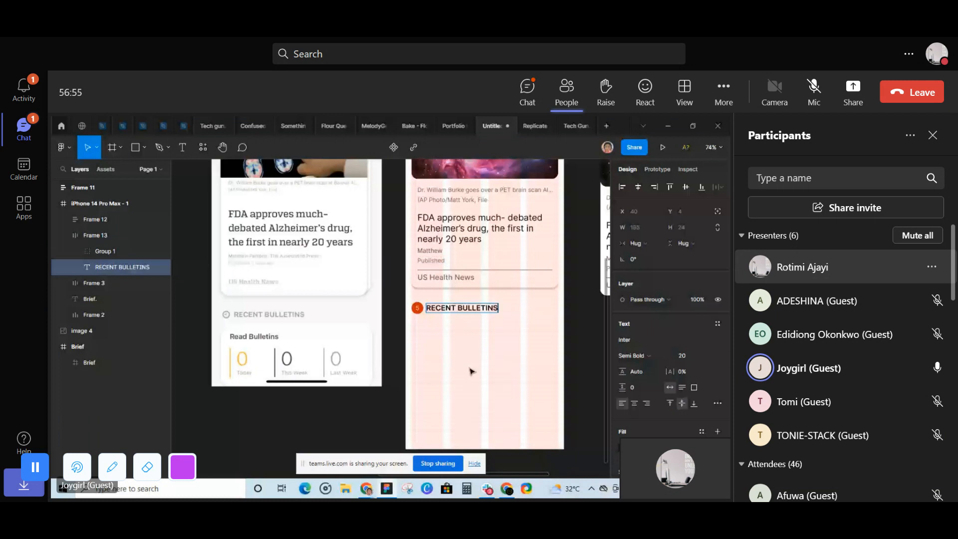
{"action": "key", "text": "Escape"}
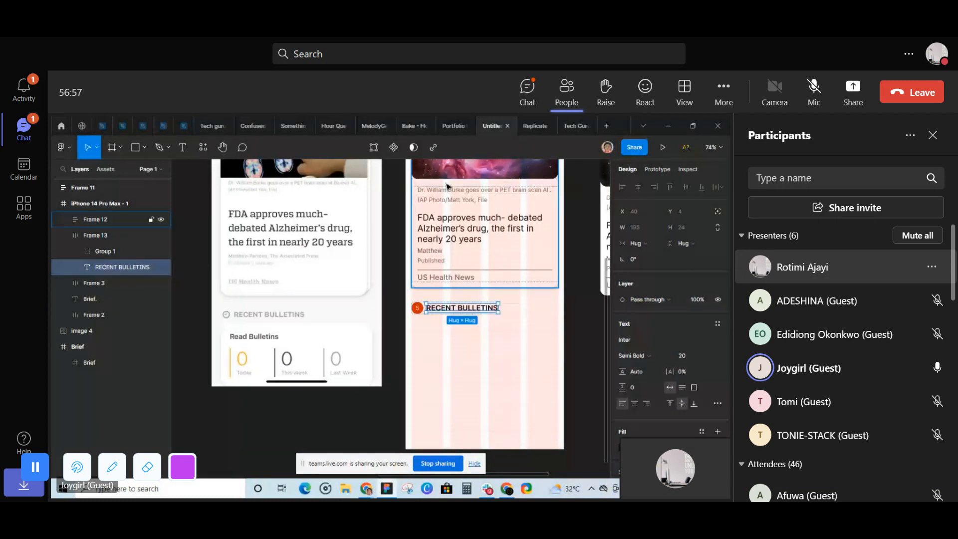
- Copy the 706363 color from the photo caption and apply it as the fill of the RECENT BULLETINS text
{"action": "left_click", "coordinate": [447, 189]}
{"action": "scroll", "coordinate": [659, 425], "scroll_direction": "down", "scroll_amount": 2}
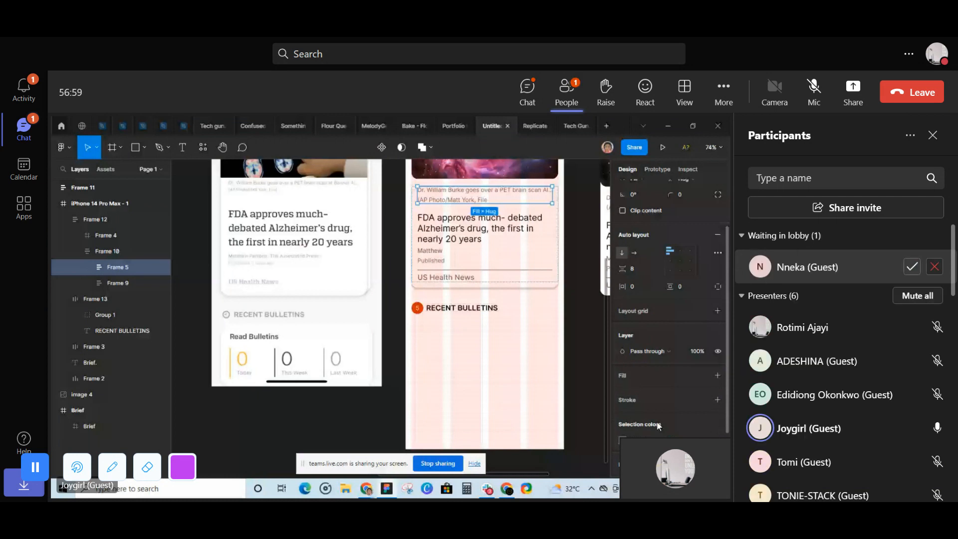
{"action": "right_click", "coordinate": [646, 396]}
{"action": "left_click", "coordinate": [668, 357]}
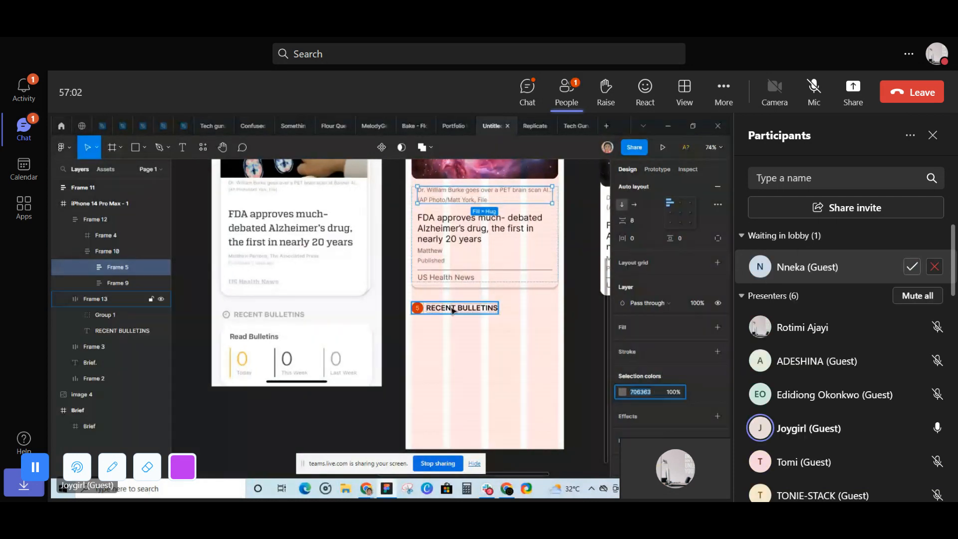
{"action": "left_click", "coordinate": [453, 310]}
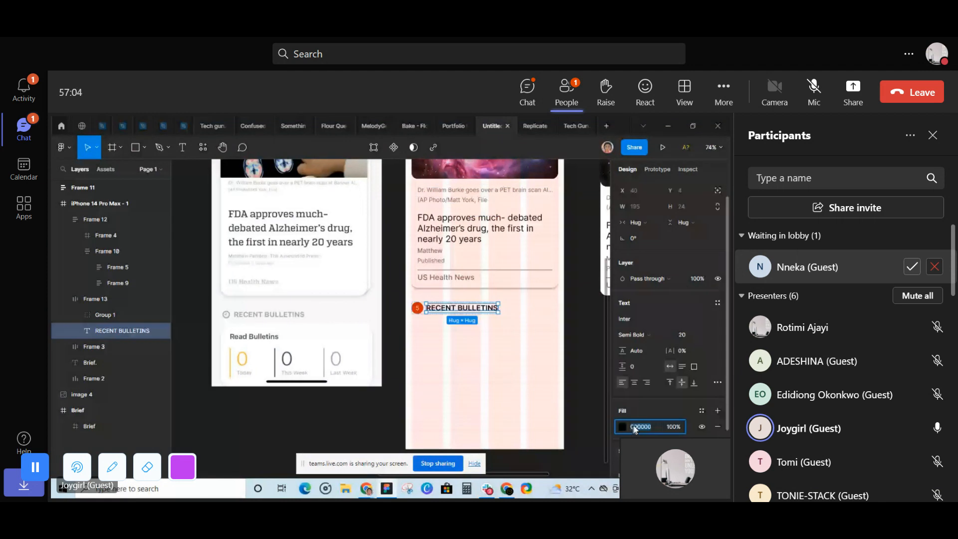
{"action": "right_click", "coordinate": [634, 429]}
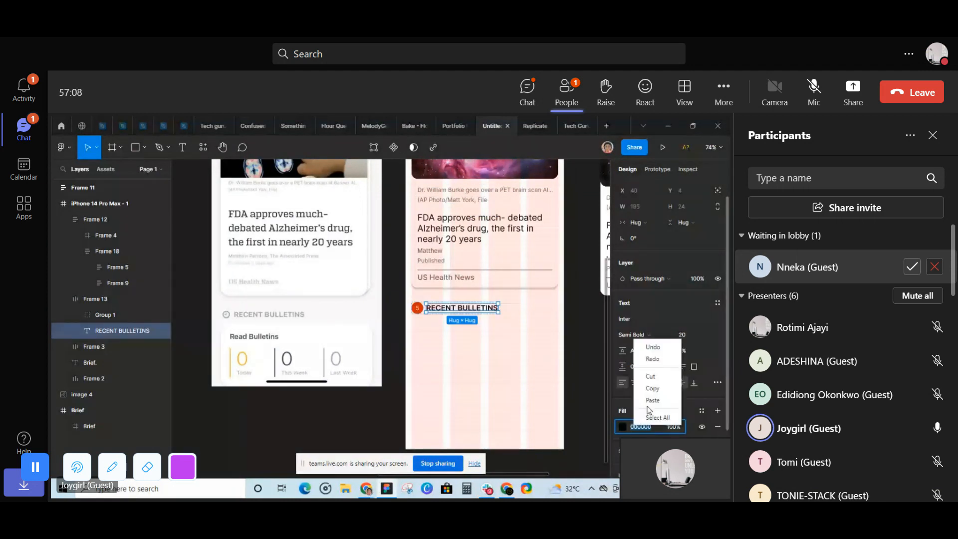
{"action": "left_click", "coordinate": [652, 401]}
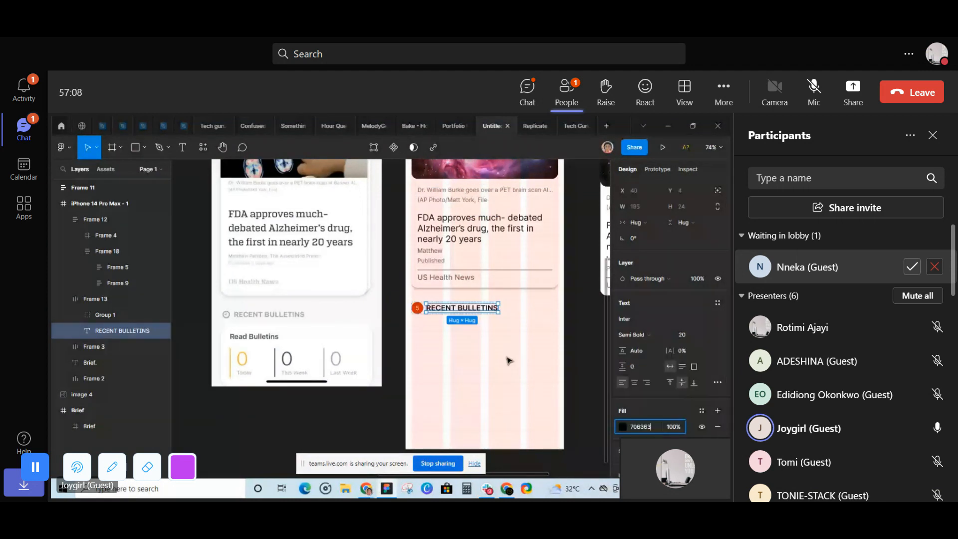
- Open the Material Symbols plugin and search its icons for CLOCK
{"action": "left_click", "coordinate": [482, 355]}
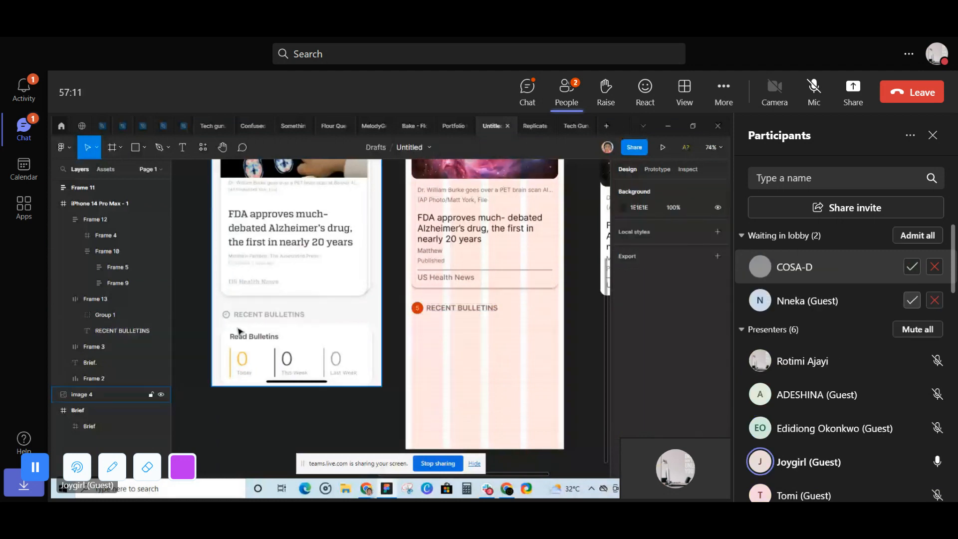
{"action": "left_click", "coordinate": [202, 147]}
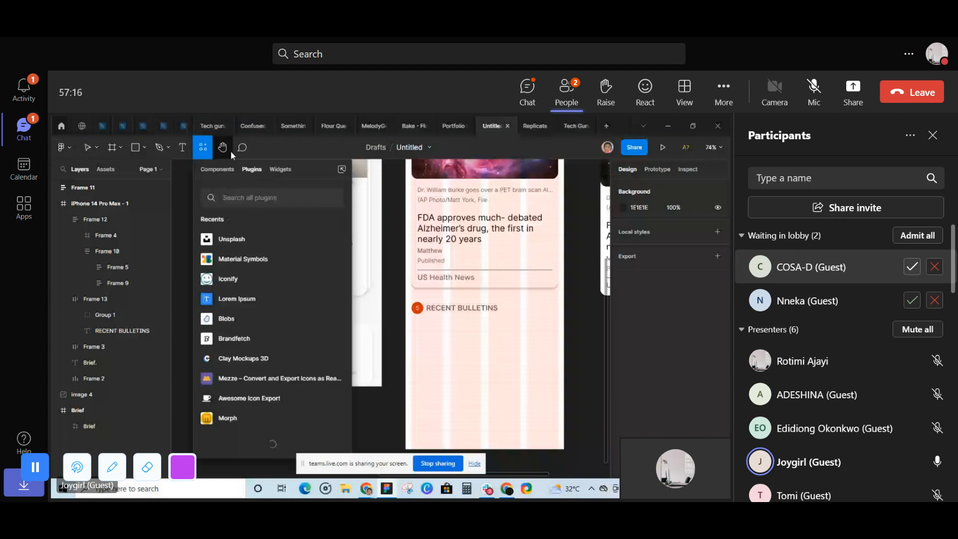
{"action": "key", "text": "Escape"}
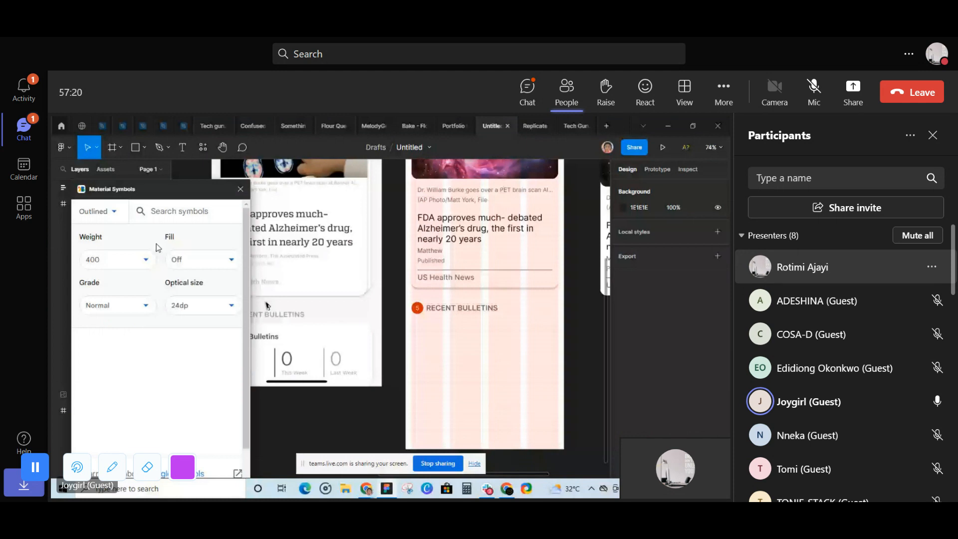
{"action": "left_click_drag", "start_coordinate": [277, 204], "coordinate": [335, 200]}
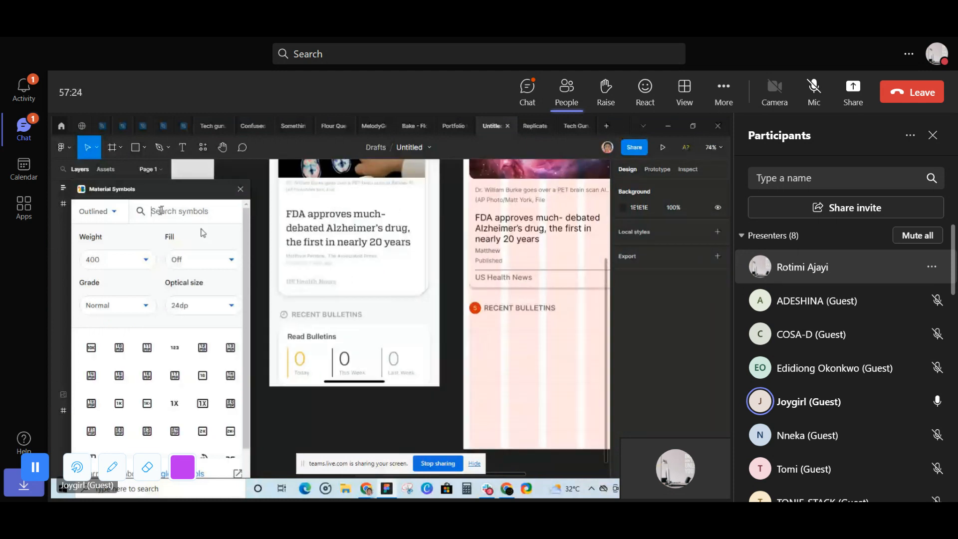
{"action": "left_click", "coordinate": [164, 209]}
{"action": "type", "text": "CLOCK"}
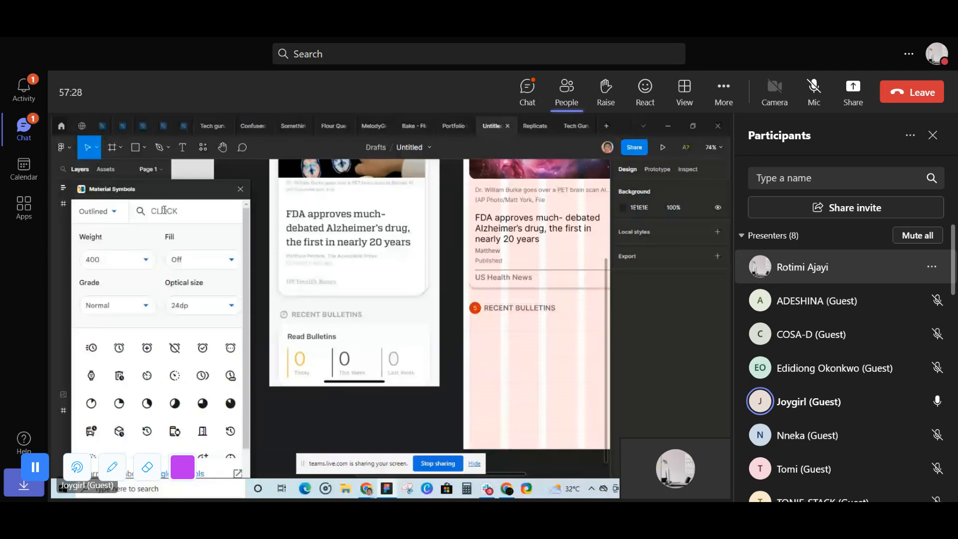
- Place the 24 × 24 alarm icon from the results just below the RECENT BULLETINS heading, at about X 42, Y 825
{"action": "scroll", "coordinate": [181, 410], "scroll_direction": "down", "scroll_amount": 2}
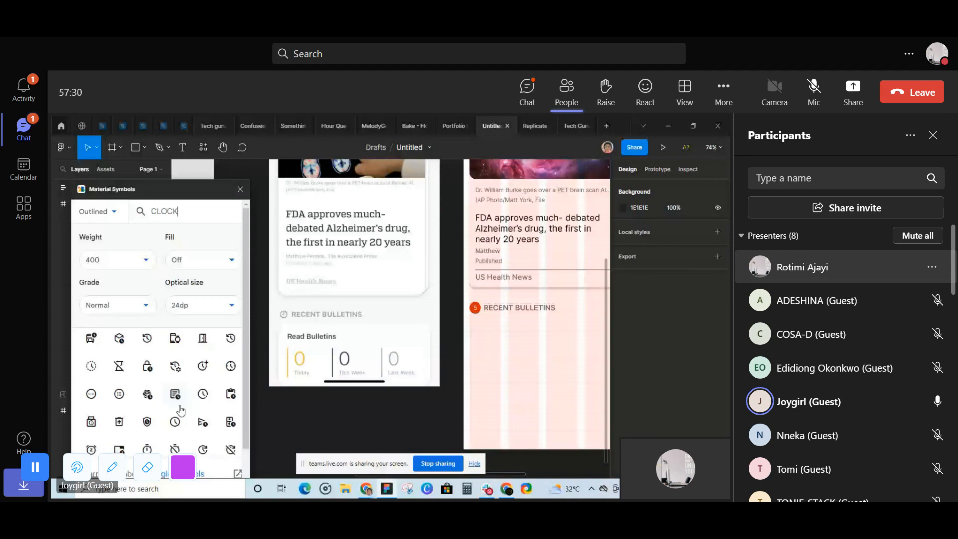
{"action": "scroll", "coordinate": [180, 410], "scroll_direction": "down", "scroll_amount": 1}
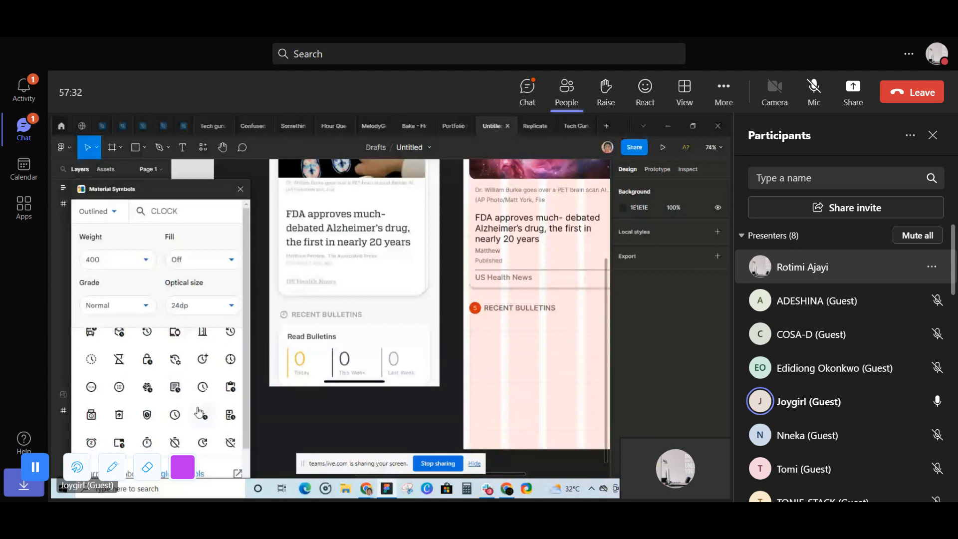
{"action": "scroll", "coordinate": [183, 403], "scroll_direction": "down", "scroll_amount": 1}
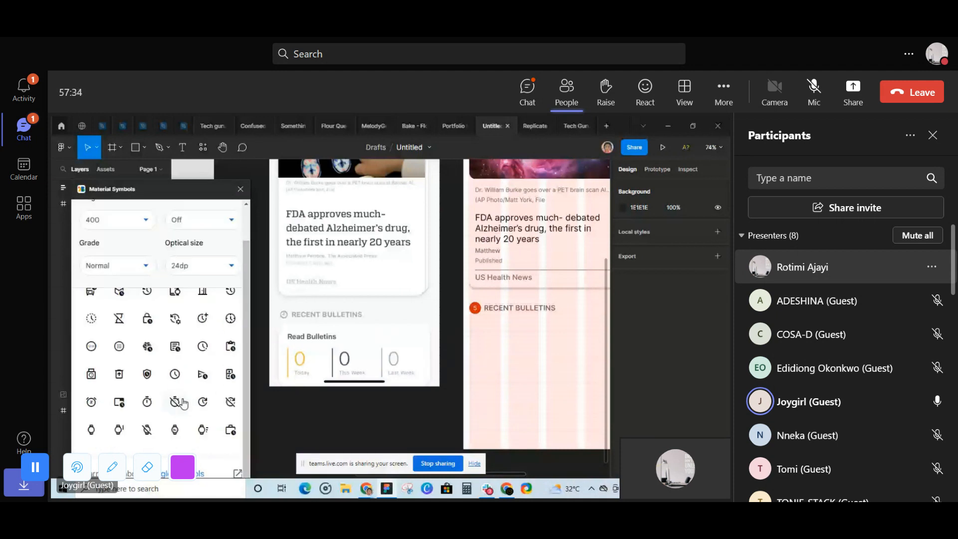
{"action": "scroll", "coordinate": [215, 344], "scroll_direction": "up", "scroll_amount": 1}
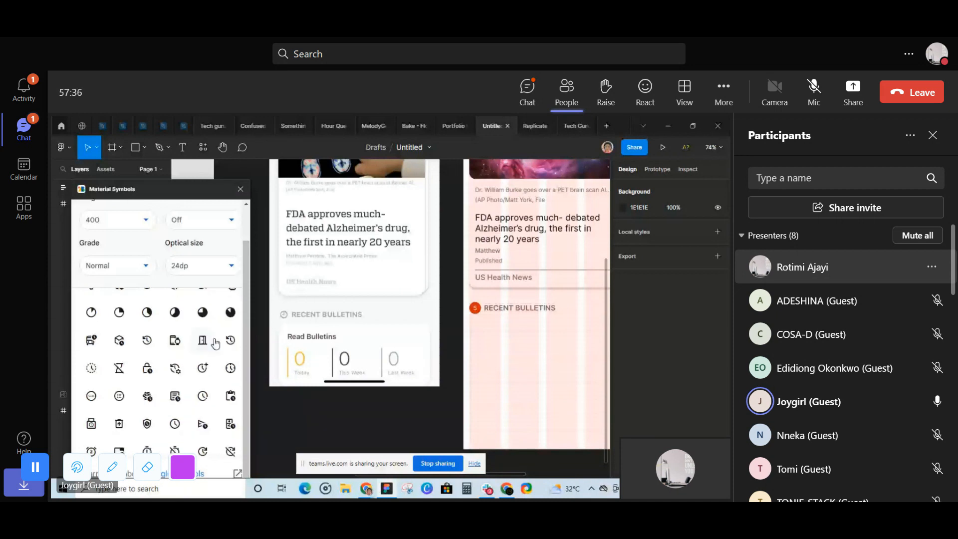
{"action": "scroll", "coordinate": [143, 337], "scroll_direction": "up", "scroll_amount": 1}
{"action": "scroll", "coordinate": [143, 338], "scroll_direction": "up", "scroll_amount": 1}
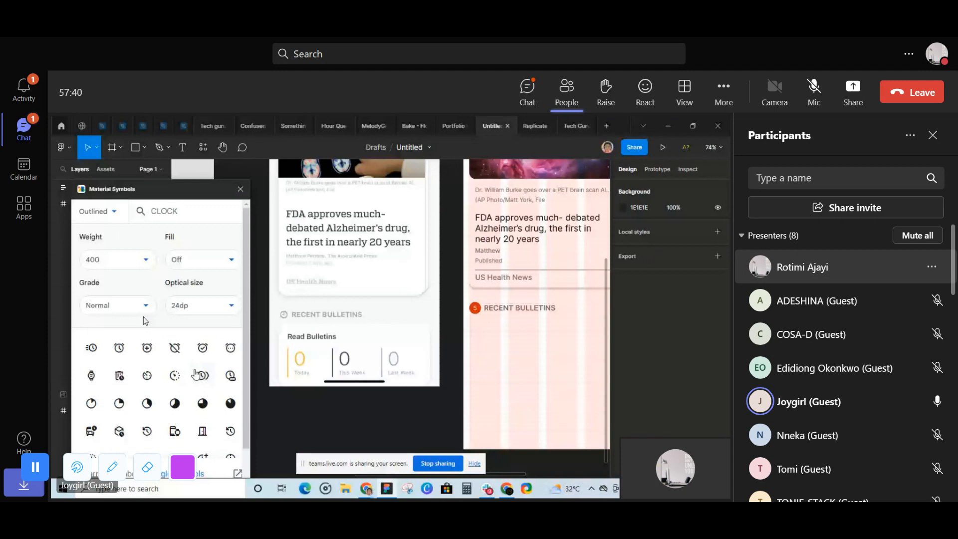
{"action": "scroll", "coordinate": [196, 375], "scroll_direction": "down", "scroll_amount": 1}
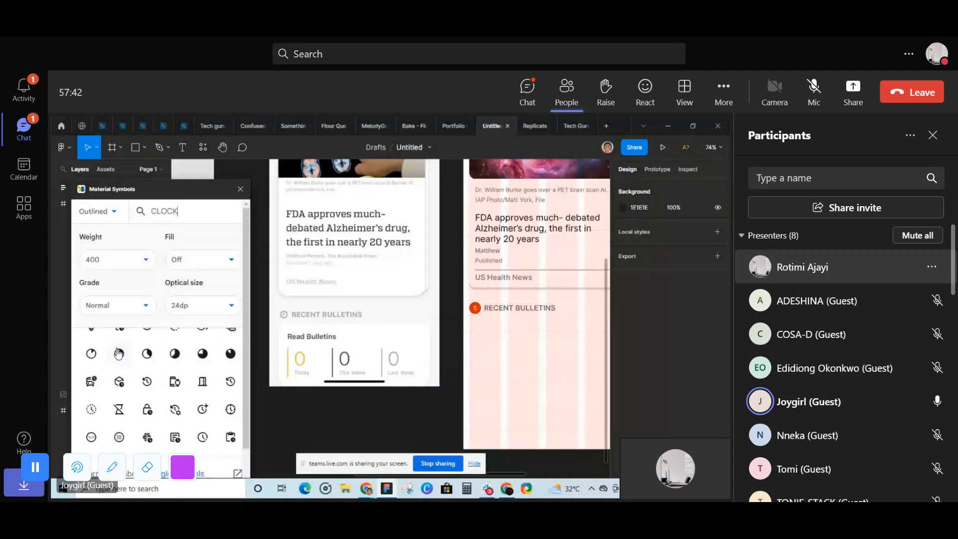
{"action": "scroll", "coordinate": [120, 342], "scroll_direction": "up", "scroll_amount": 1}
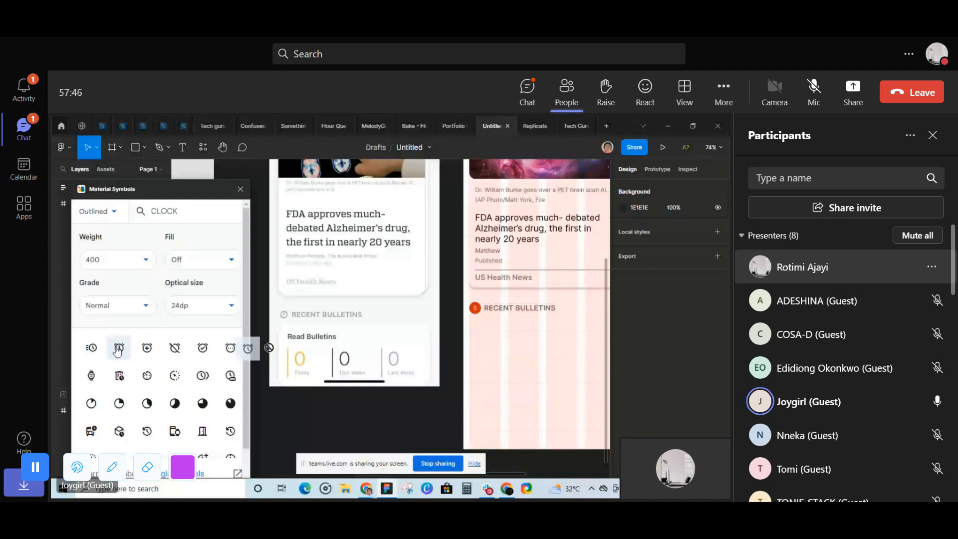
{"action": "left_click_drag", "start_coordinate": [268, 348], "coordinate": [482, 328]}
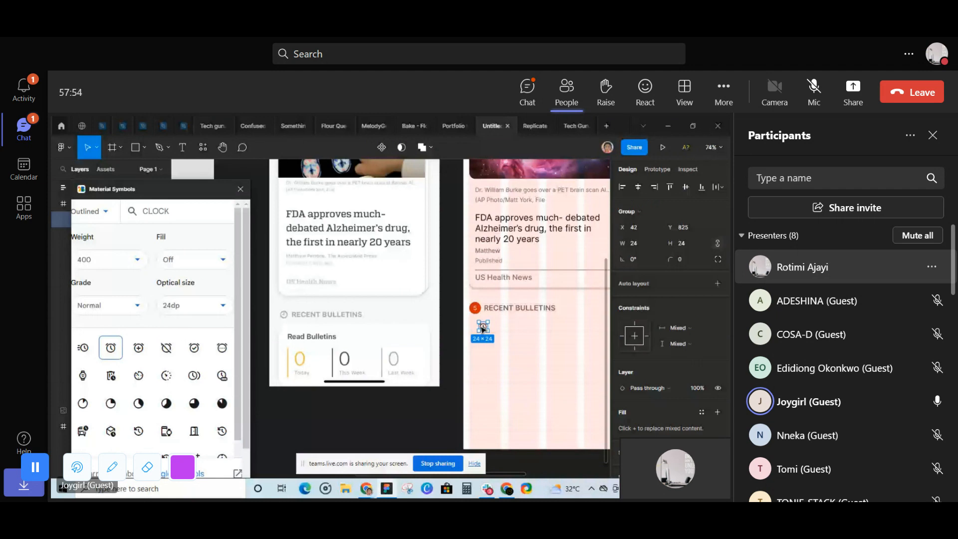
- Replace the numbered red badge beside RECENT BULLETINS with the alarm icon and delete the loose icon below it
{"action": "right_click", "coordinate": [474, 308]}
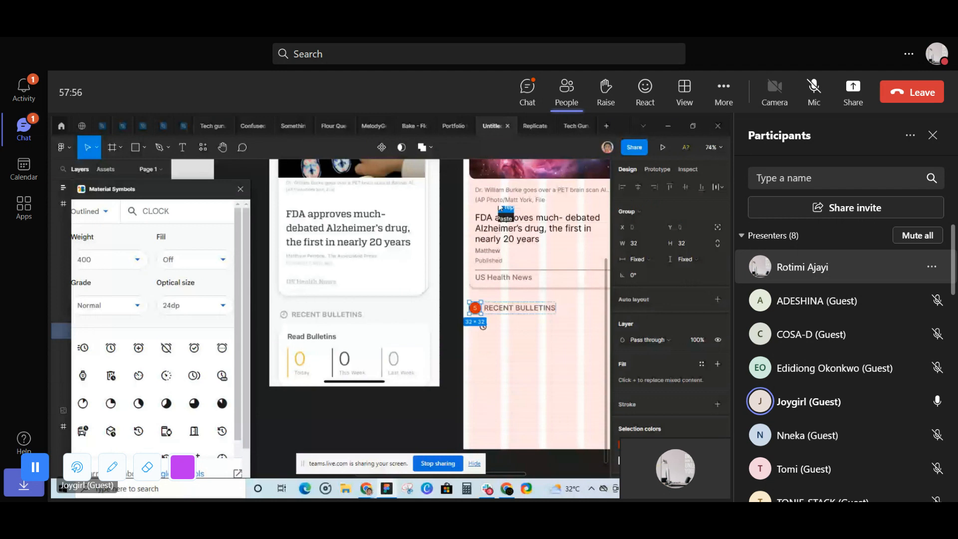
{"action": "key", "text": "ctrl+z"}
{"action": "left_click", "coordinate": [485, 327]}
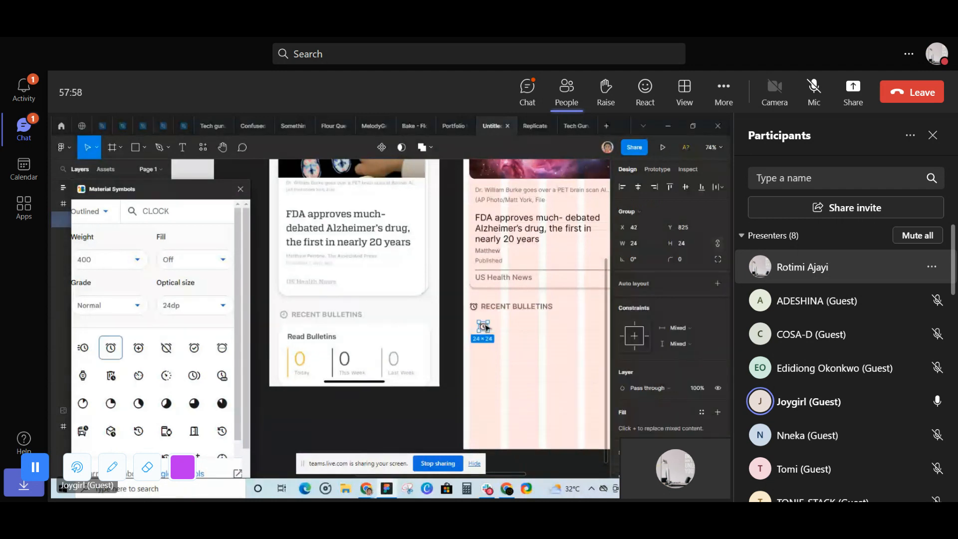
{"action": "key", "text": "Delete"}
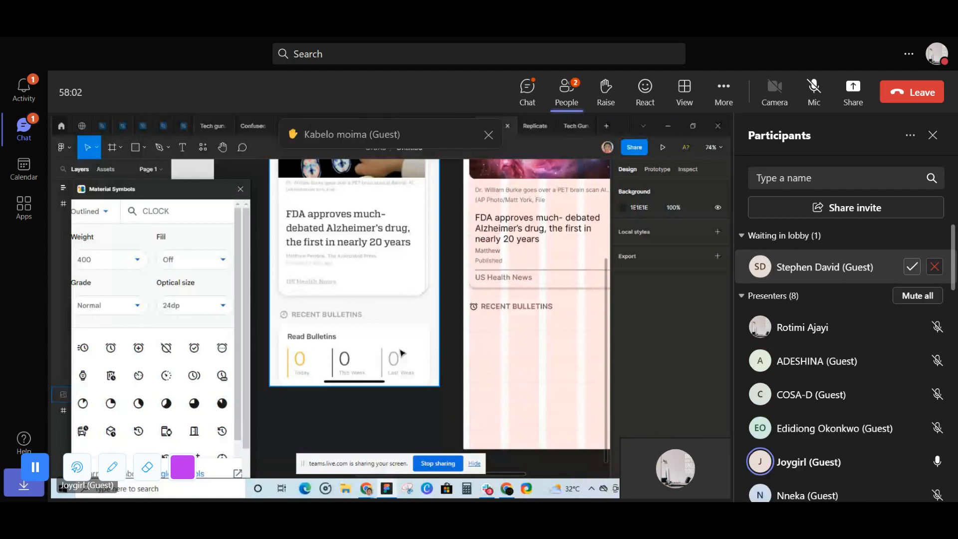
- Duplicate the RECENT BULLETINS text below the heading at X 49, Y 825, and change the copy's text to Read Bulletins
{"action": "scroll", "coordinate": [402, 353], "scroll_direction": "down", "scroll_amount": 2}
{"action": "left_click", "coordinate": [475, 288]}
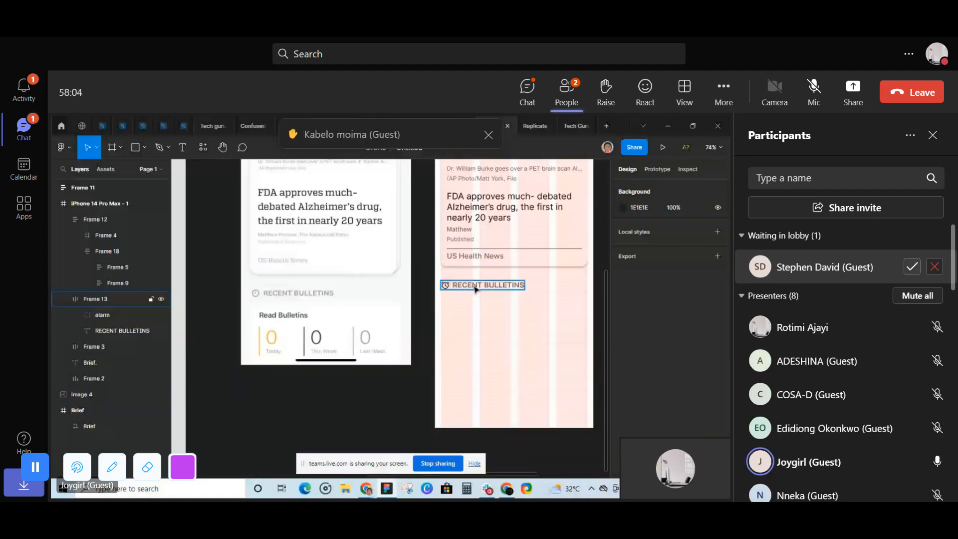
{"action": "left_click", "coordinate": [475, 289]}
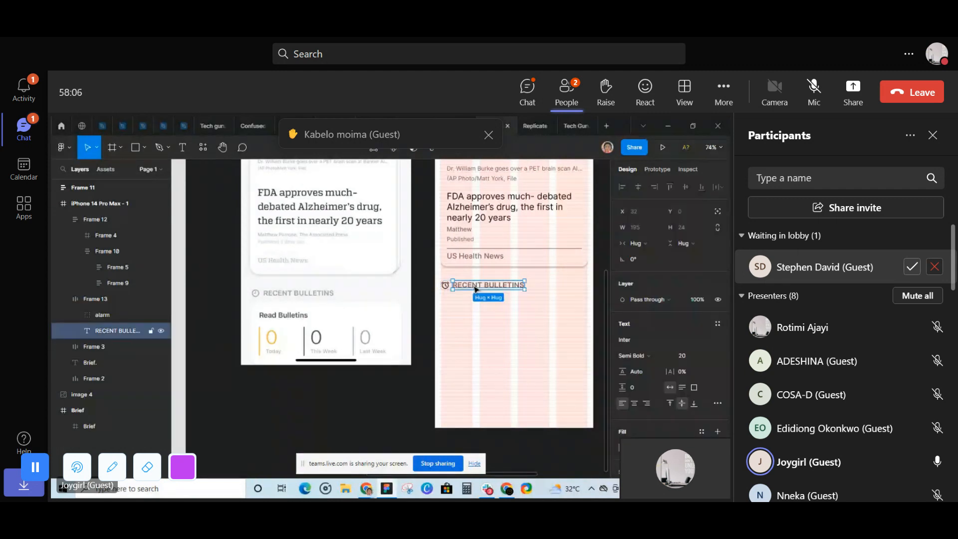
{"action": "left_click_drag", "start_coordinate": [475, 289], "coordinate": [478, 308]}
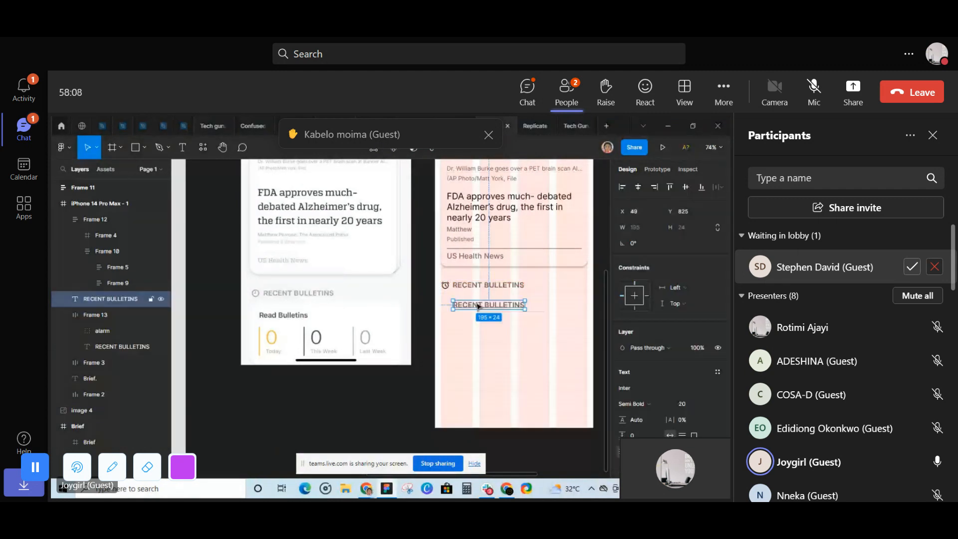
{"action": "double_click", "coordinate": [478, 305]}
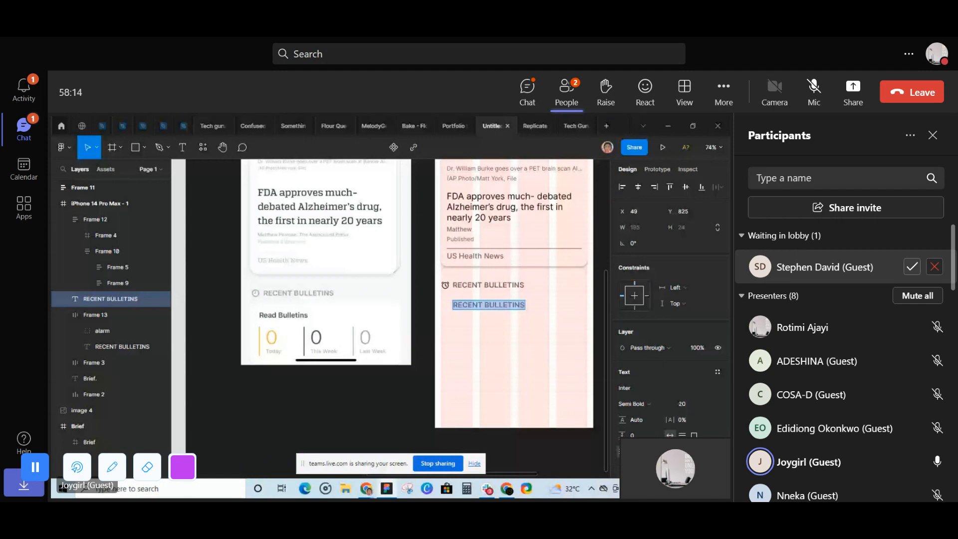
- Admit the guest waiting in the meeting lobby
{"action": "left_click", "coordinate": [912, 269]}
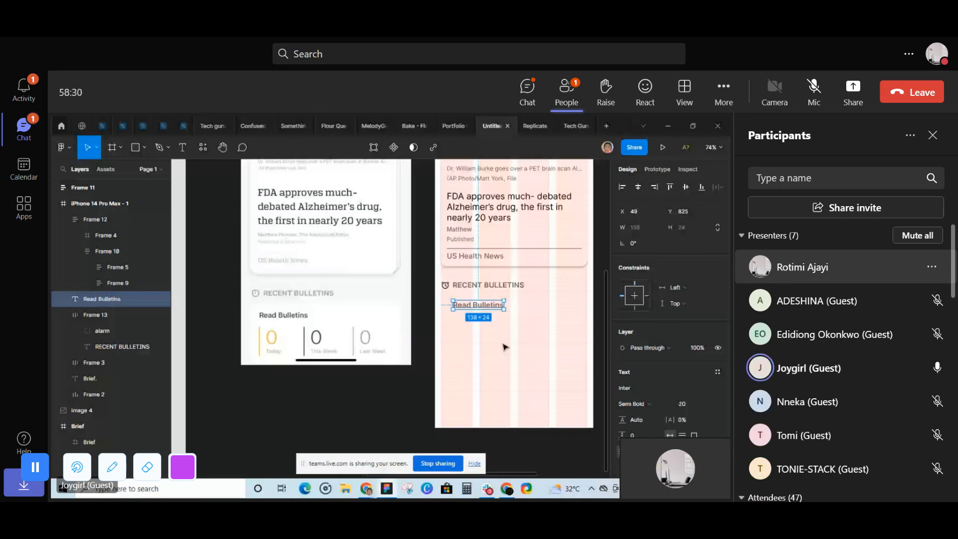
- Draw a vertical line about 62 high with the Pen tool below Read Bulletins, at about X 31, Y 864
{"action": "left_click", "coordinate": [168, 147]}
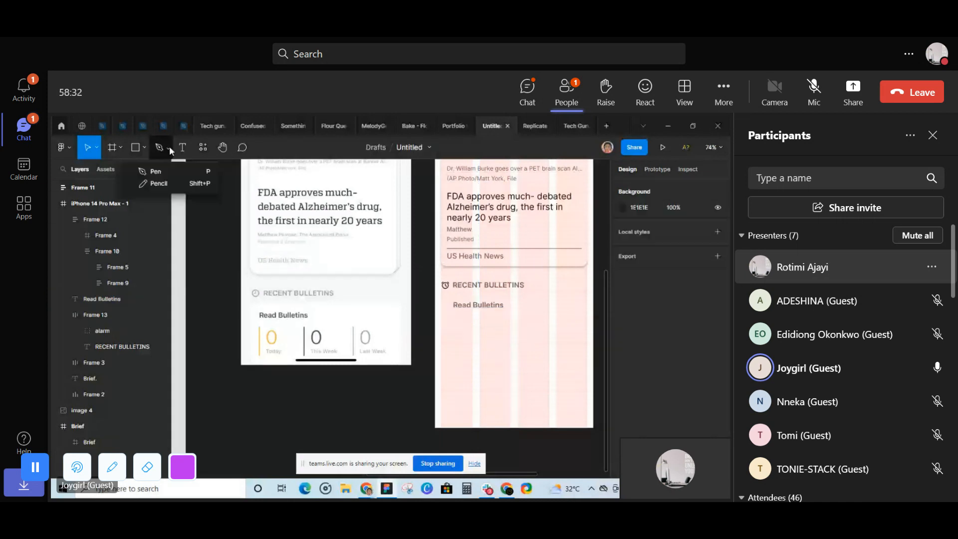
{"action": "left_click", "coordinate": [152, 171]}
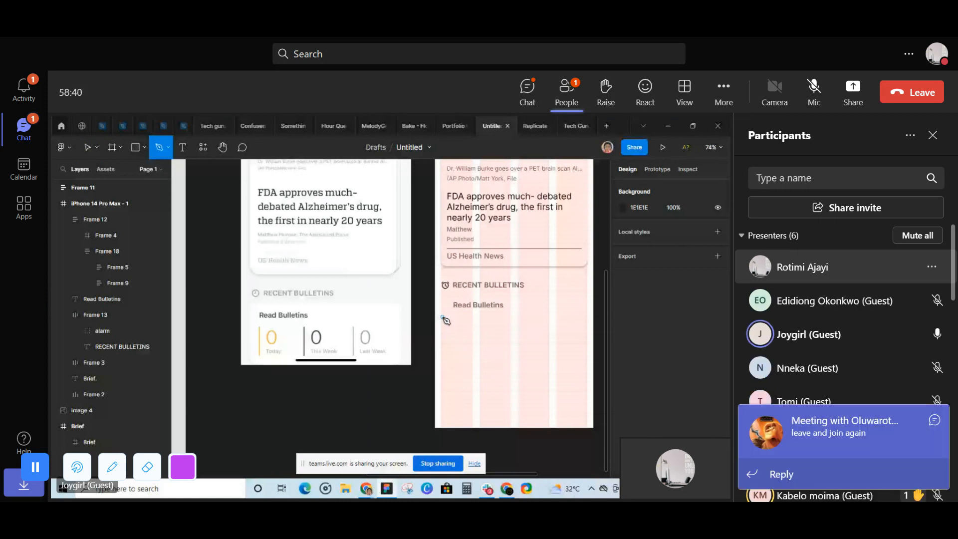
{"action": "left_click", "coordinate": [446, 315]}
{"action": "left_click", "coordinate": [447, 338]}
{"action": "key", "text": "Escape"}
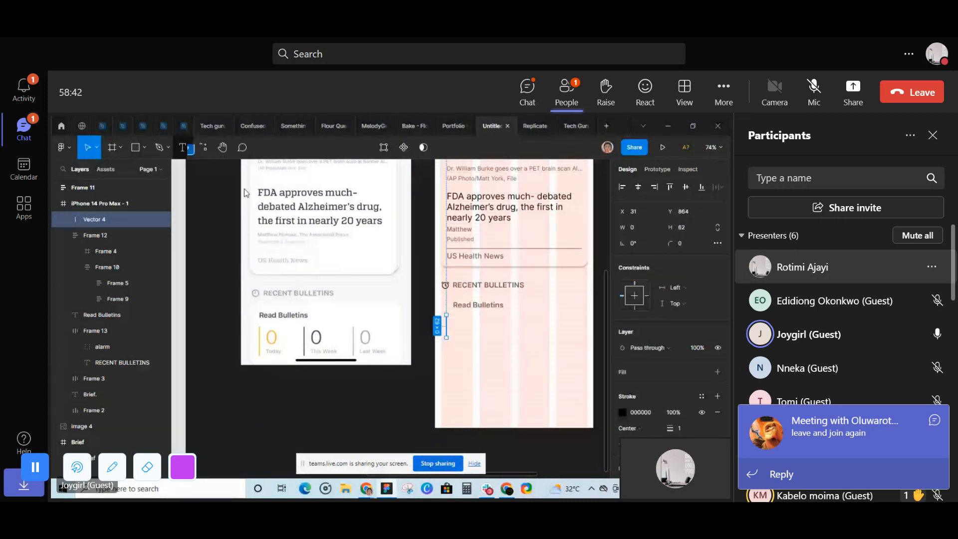
{"action": "key", "text": "Escape"}
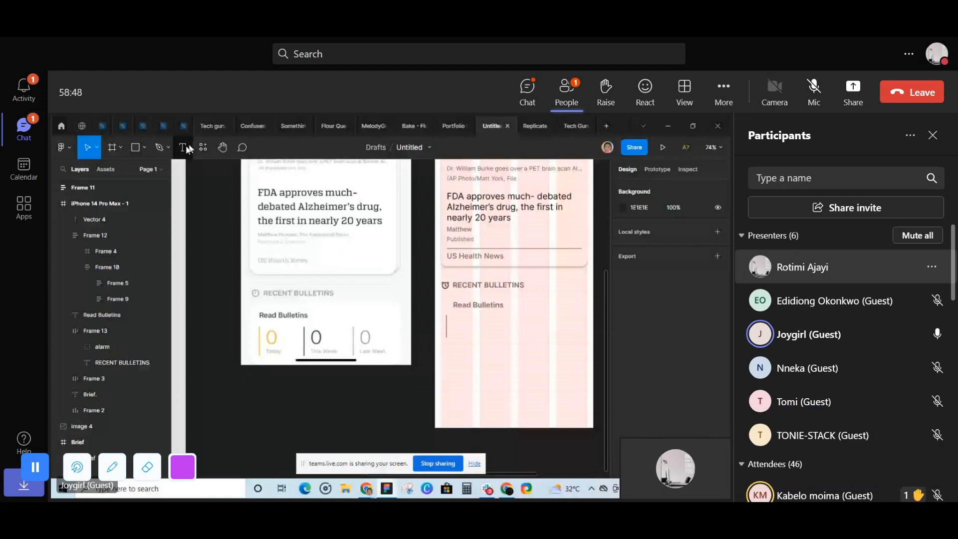
- Add a text layer reading 0 beside the vertical line, at about X 69, Y 860
{"action": "left_click", "coordinate": [186, 148]}
{"action": "left_click", "coordinate": [460, 324]}
{"action": "type", "text": "0"}
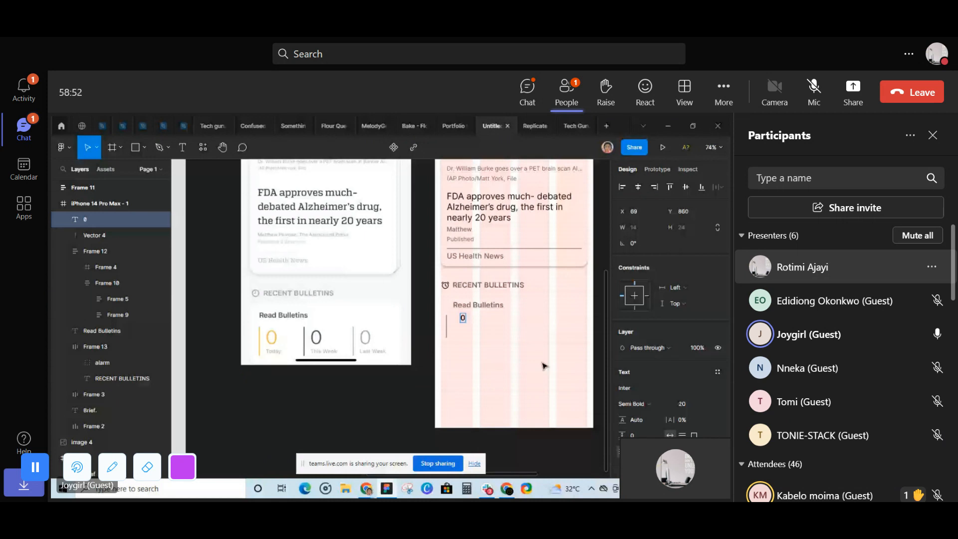
{"action": "key", "text": "Escape"}
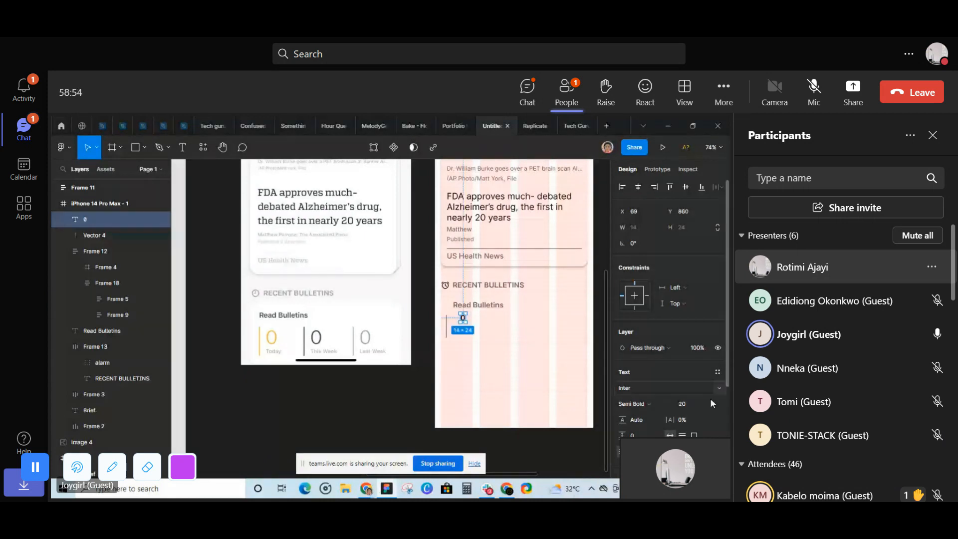
- Set the 0 text to size 32 with Regular weight and move it to about X 59, Y 887
{"action": "left_click", "coordinate": [696, 383]}
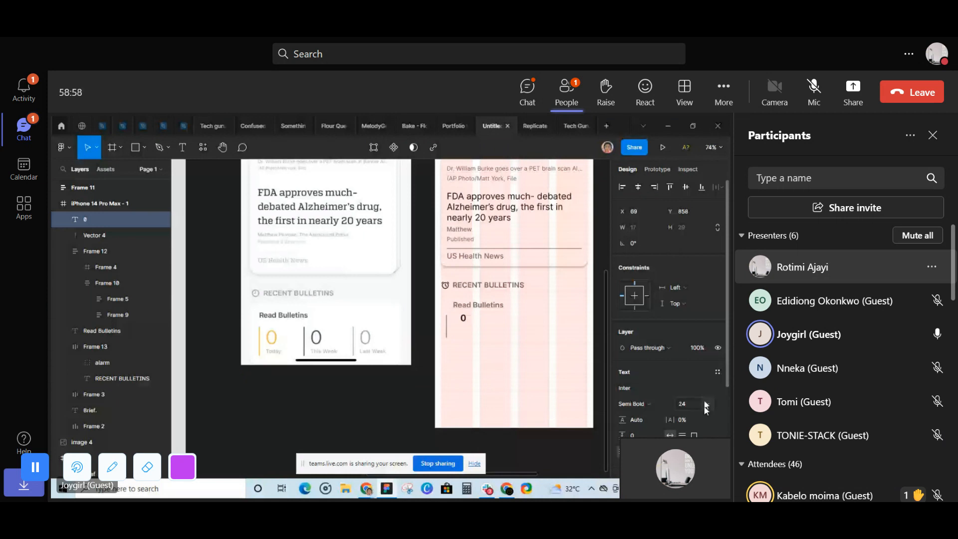
{"action": "left_click", "coordinate": [705, 405]}
{"action": "left_click", "coordinate": [696, 395]}
{"action": "left_click_drag", "start_coordinate": [466, 320], "coordinate": [462, 332]}
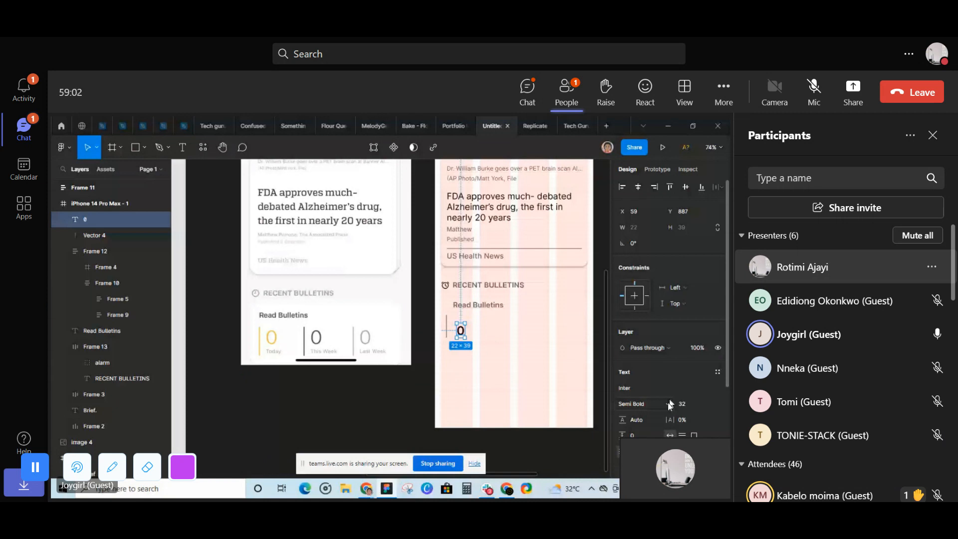
{"action": "left_click", "coordinate": [668, 404]}
{"action": "left_click", "coordinate": [648, 272]}
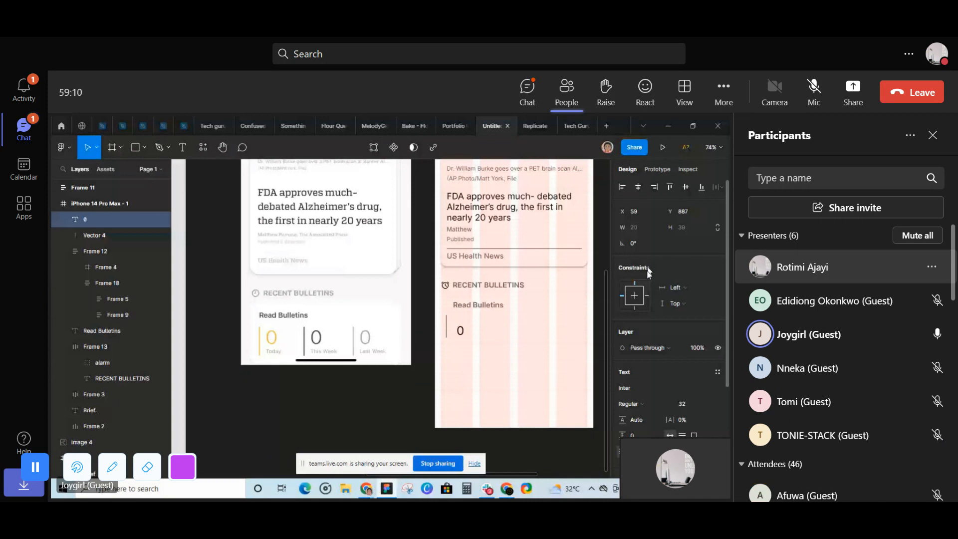
- Duplicate the Read Bulletins text below the 0 at X 50, Y 926, and change the copy's text to Today
{"action": "left_click", "coordinate": [475, 305]}
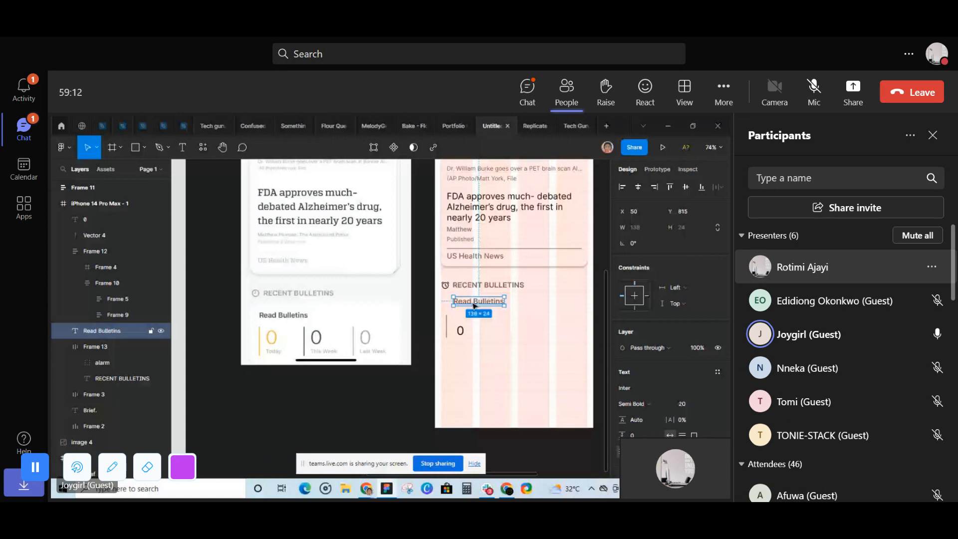
{"action": "left_click_drag", "start_coordinate": [478, 310], "coordinate": [474, 343]}
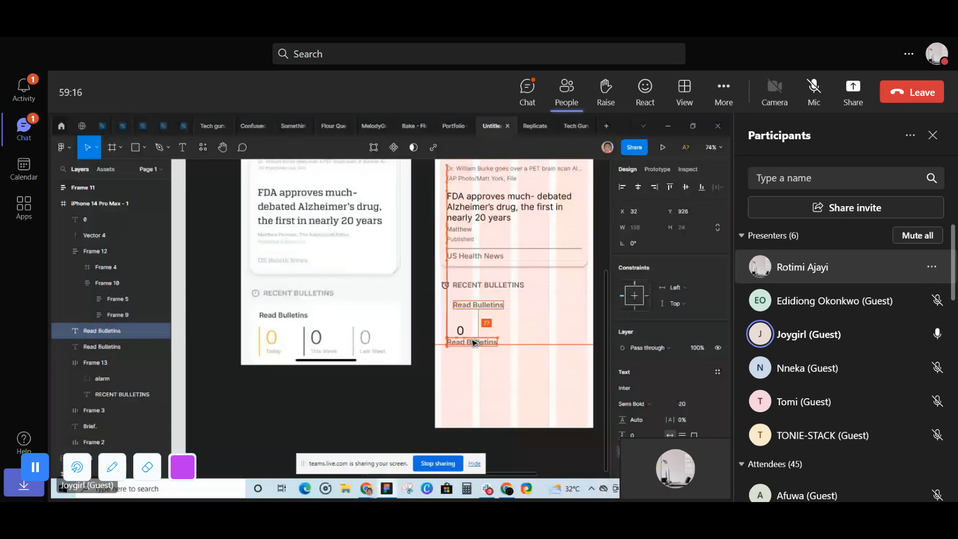
{"action": "double_click", "coordinate": [474, 342]}
{"action": "type", "text": "Toda"}
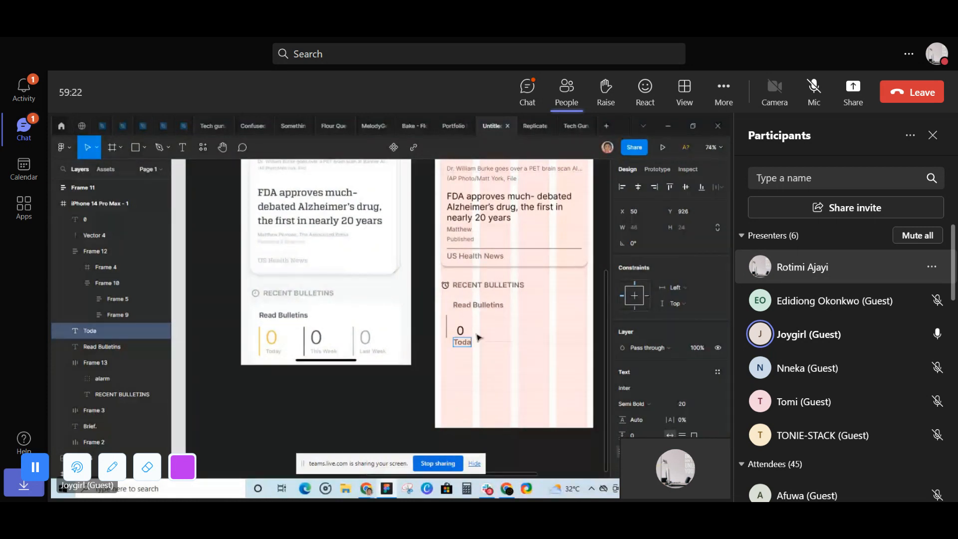
{"action": "type", "text": "y"}
{"action": "scroll", "coordinate": [478, 337], "scroll_direction": "up", "scroll_amount": 2}
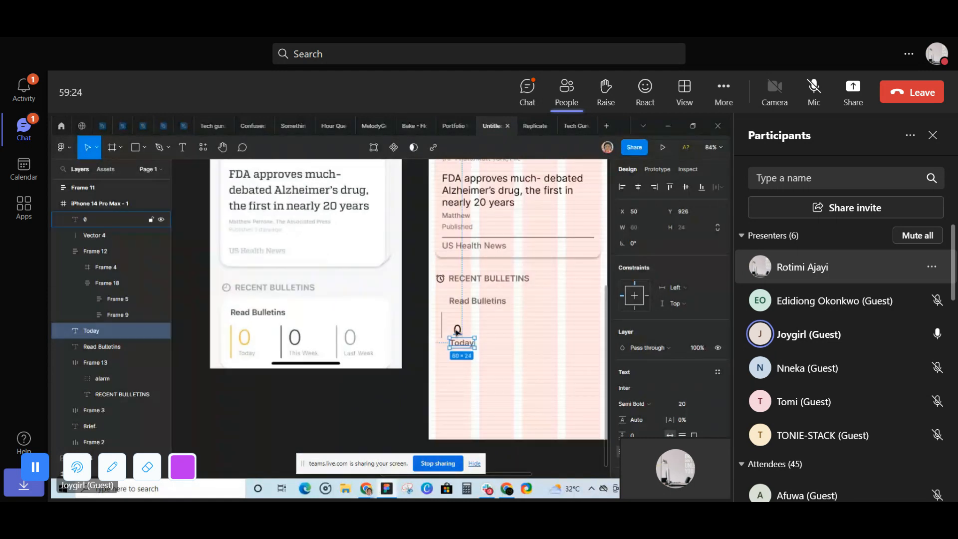
- Change the fill colour of the 0 text to yellow and close the participants list
{"action": "left_click", "coordinate": [459, 333]}
{"action": "scroll", "coordinate": [650, 390], "scroll_direction": "down", "scroll_amount": 3}
{"action": "left_click", "coordinate": [647, 393]}
{"action": "type", "text": "FFFF00"}
{"action": "key", "text": "Return"}
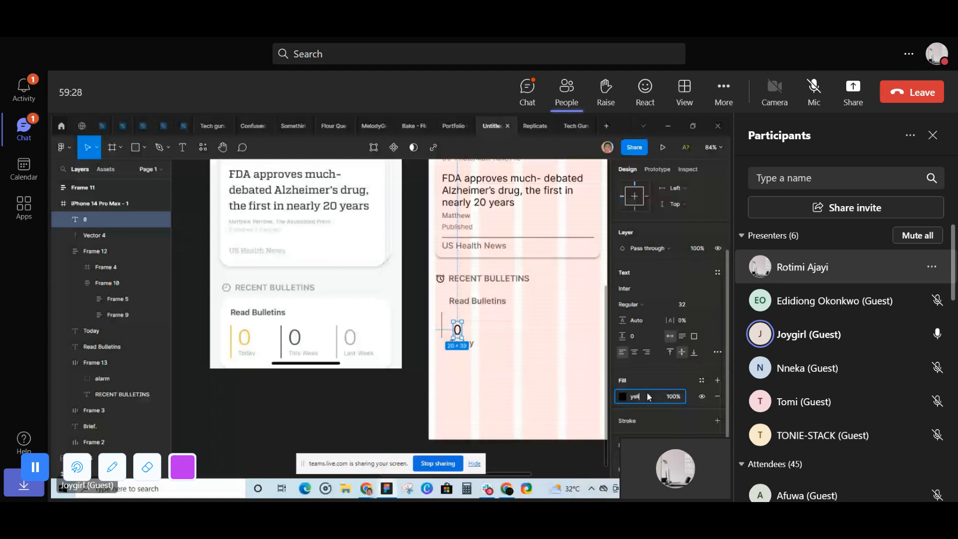
{"action": "left_click", "coordinate": [932, 136]}
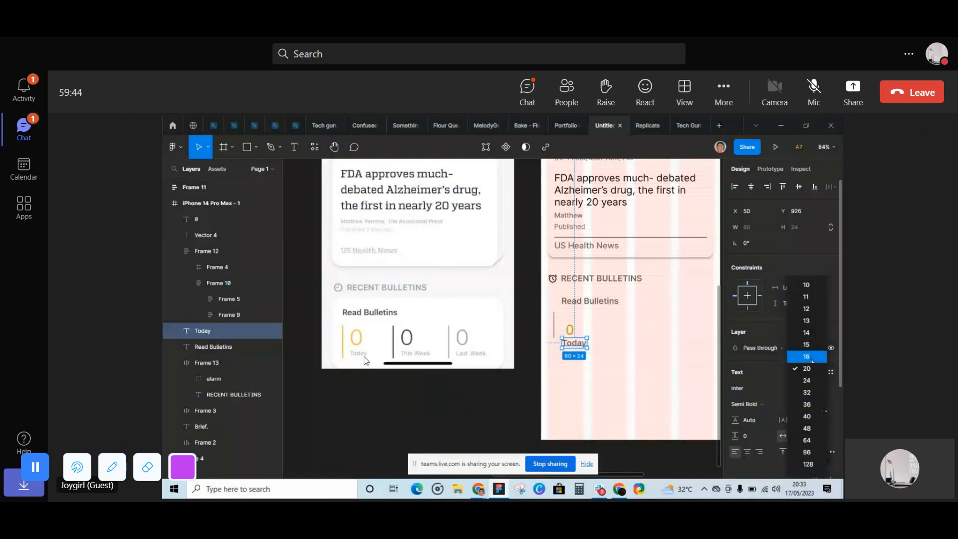
- Set the Today text to size 16 with Regular weight and combine it with the 0 above in an auto layout
{"action": "left_click", "coordinate": [812, 357]}
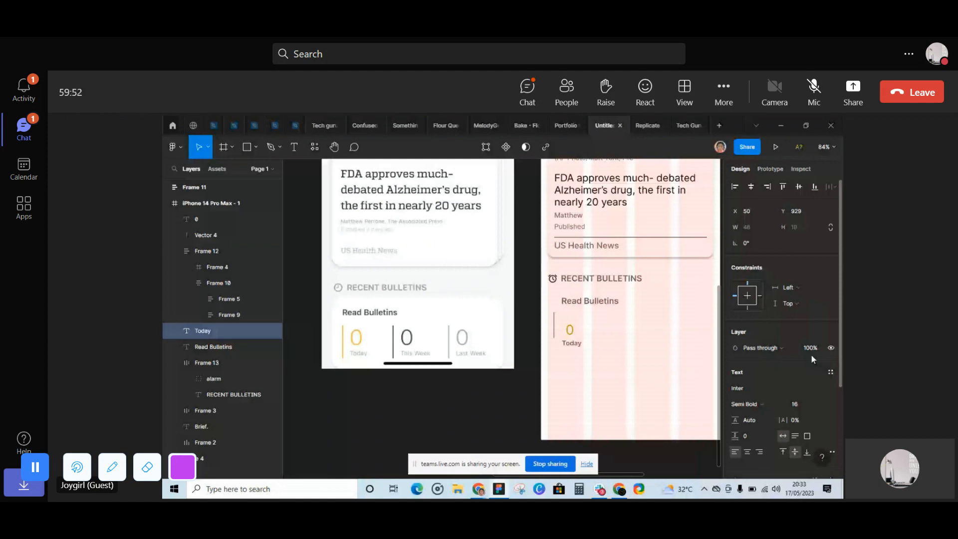
{"action": "left_click", "coordinate": [573, 343]}
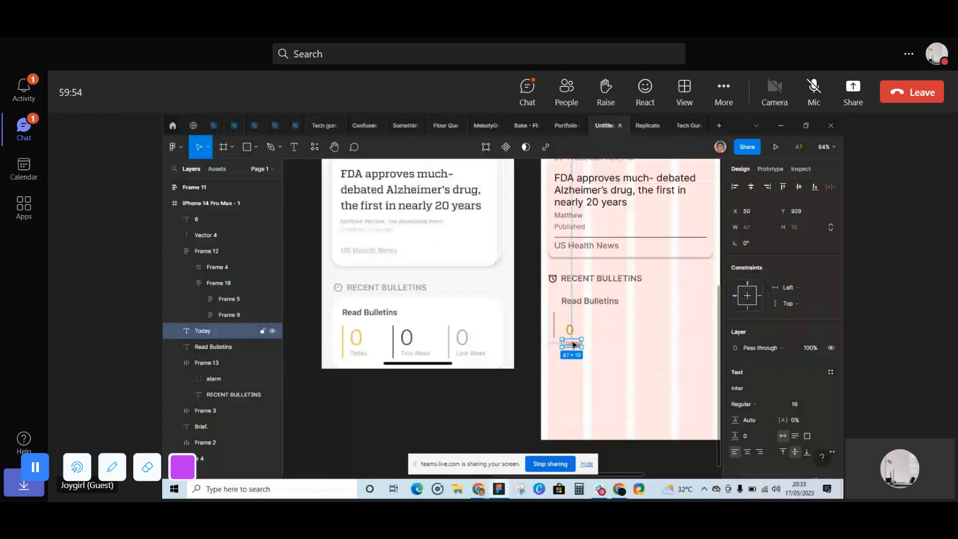
{"action": "left_click", "coordinate": [569, 330], "text": "shift"}
{"action": "right_click", "coordinate": [567, 331]}
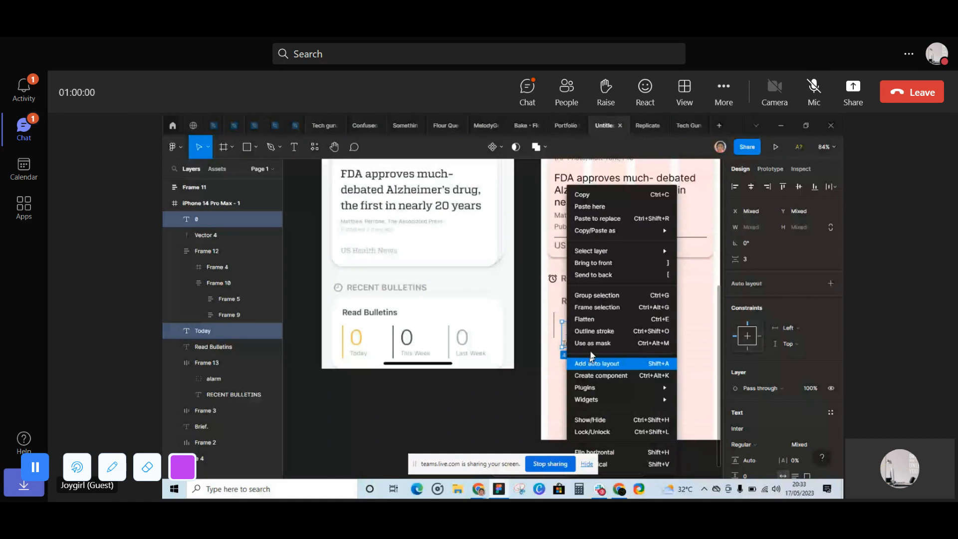
{"action": "left_click", "coordinate": [592, 362]}
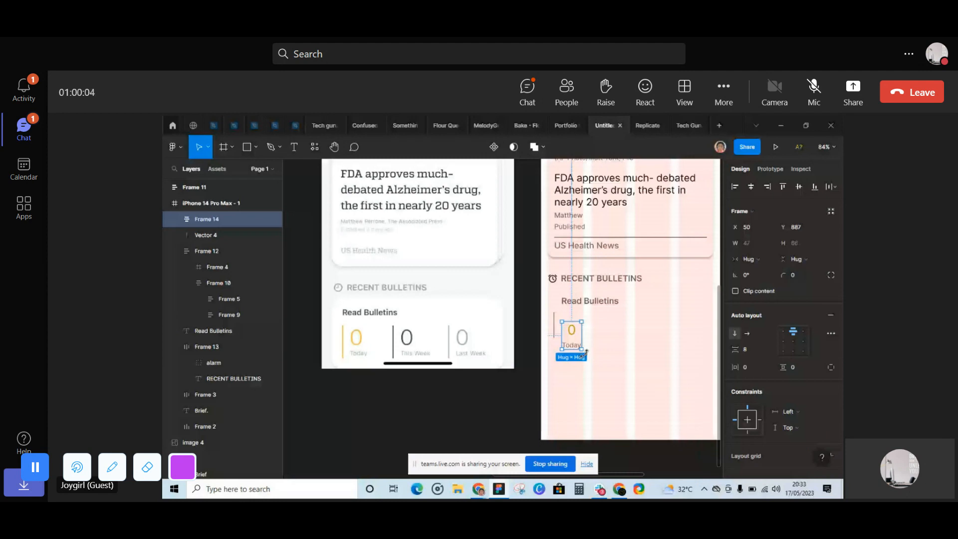
- Combine the vertical line and the 0 and Today stack in a horizontal auto layout with a spacing of 16
{"action": "left_click", "coordinate": [554, 329], "text": "shift"}
{"action": "right_click", "coordinate": [564, 330]}
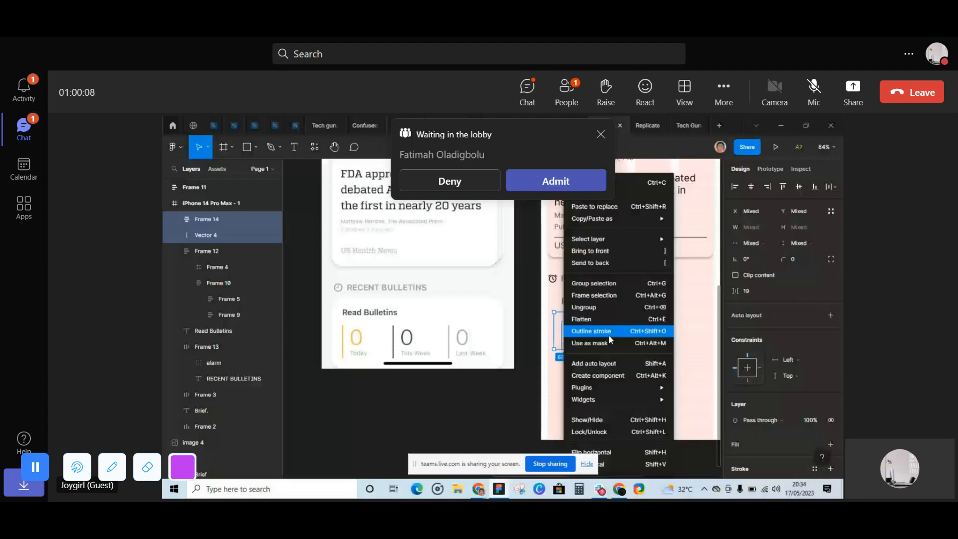
{"action": "left_click", "coordinate": [598, 364]}
{"action": "left_click", "coordinate": [756, 351]}
- Admit the people waiting in the lobby one after another, using the participants list for the last one
{"action": "left_click", "coordinate": [556, 183]}
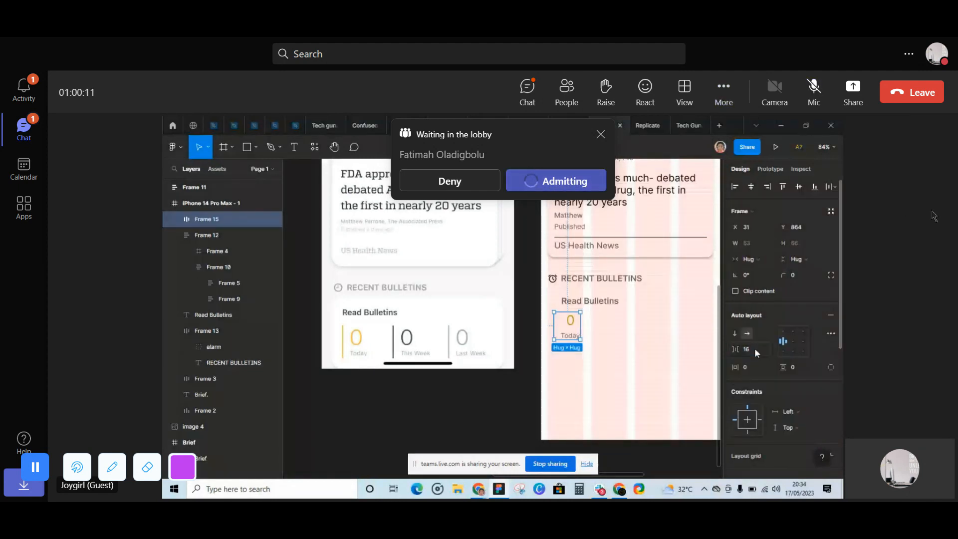
{"action": "left_click", "coordinate": [562, 344]}
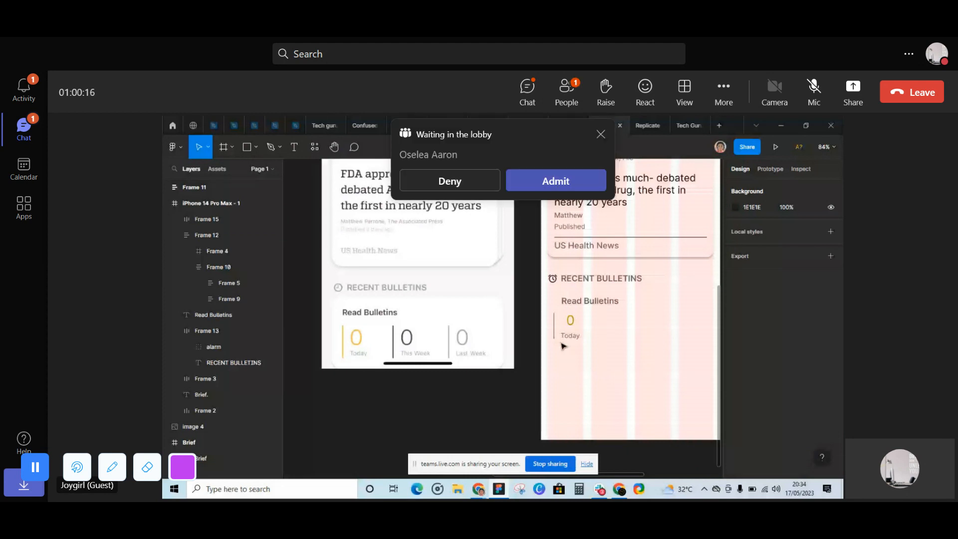
{"action": "left_click", "coordinate": [564, 183]}
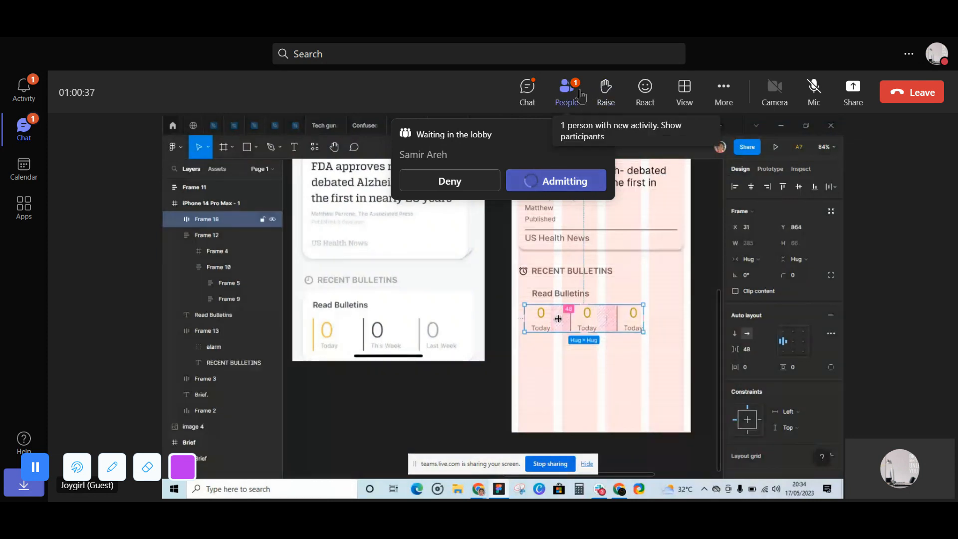
{"action": "left_click", "coordinate": [566, 91]}
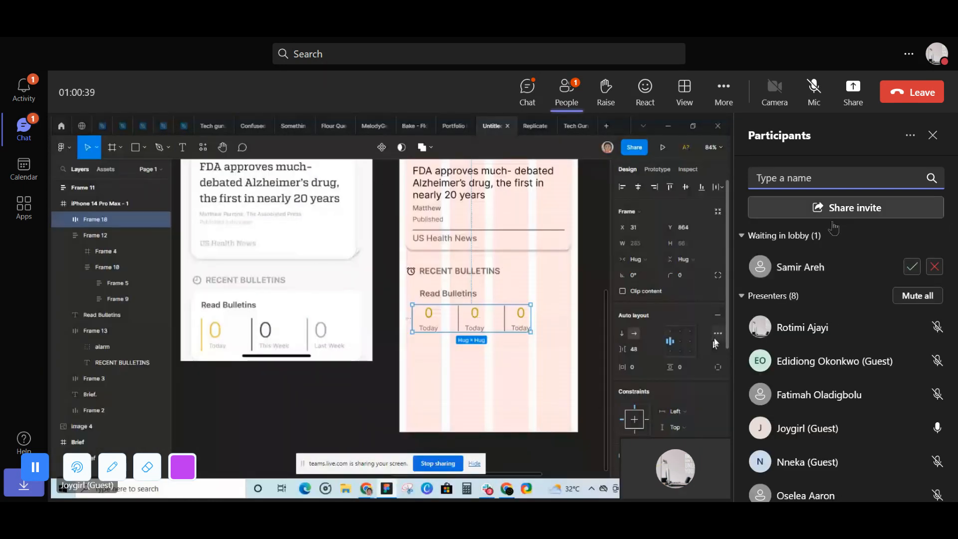
{"action": "left_click", "coordinate": [912, 266]}
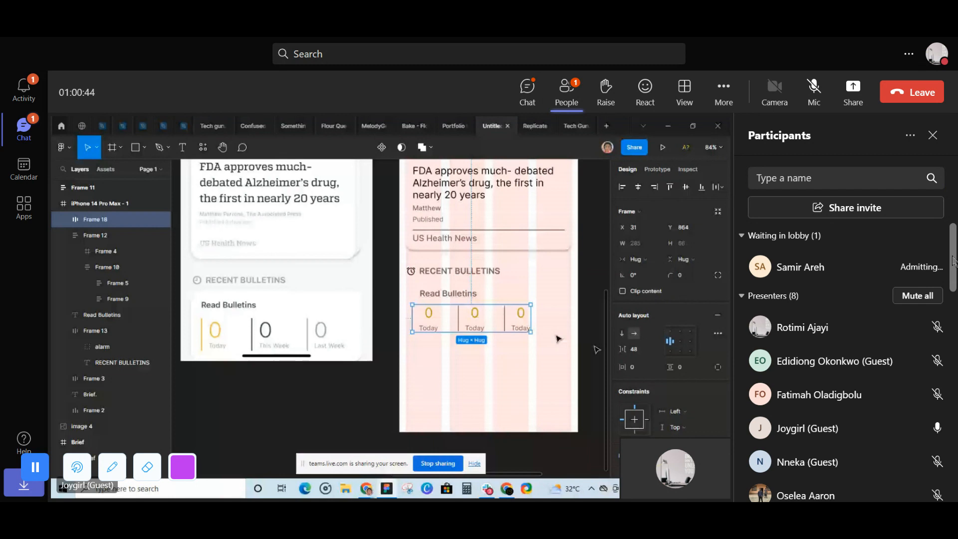
- Look through the participants list and admit the next guest waiting in the lobby
{"action": "scroll", "coordinate": [942, 408], "scroll_direction": "down", "scroll_amount": 5}
{"action": "scroll", "coordinate": [943, 408], "scroll_direction": "down", "scroll_amount": 5}
{"action": "scroll", "coordinate": [941, 379], "scroll_direction": "up", "scroll_amount": 5}
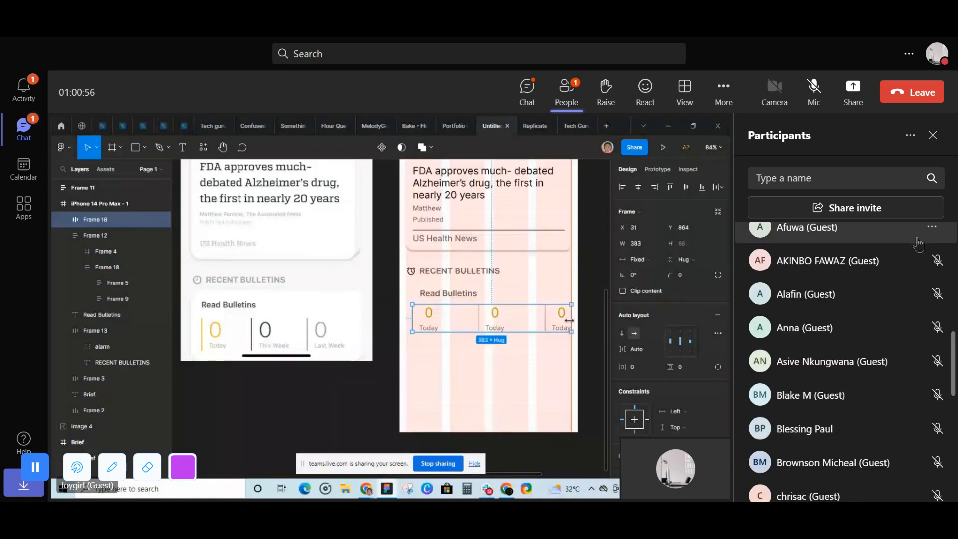
{"action": "scroll", "coordinate": [853, 268], "scroll_direction": "up", "scroll_amount": 1}
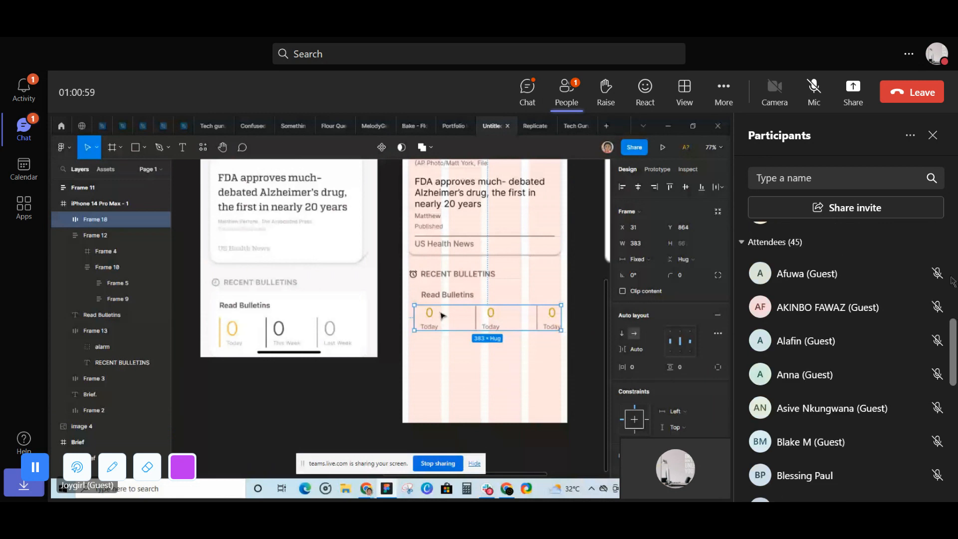
{"action": "left_click", "coordinate": [912, 268]}
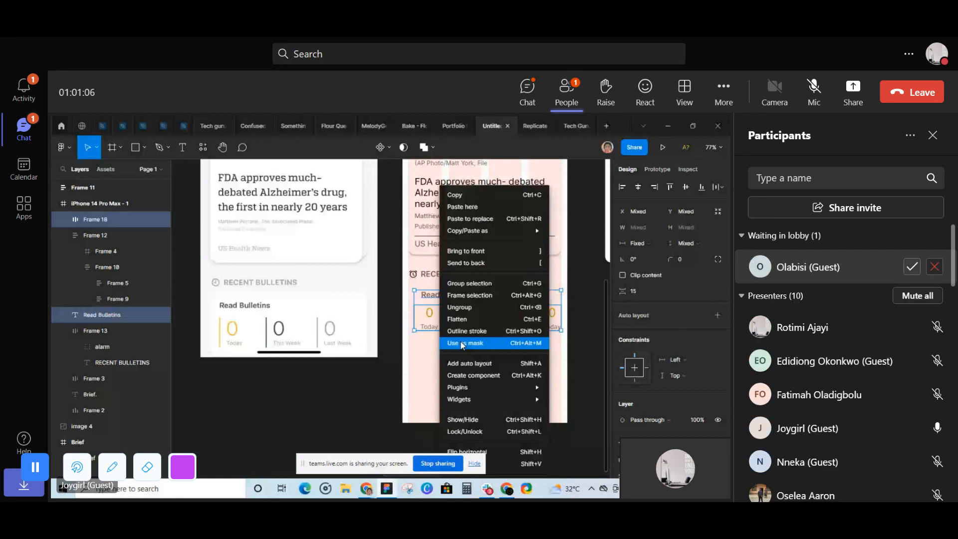
{"action": "left_click", "coordinate": [912, 267]}
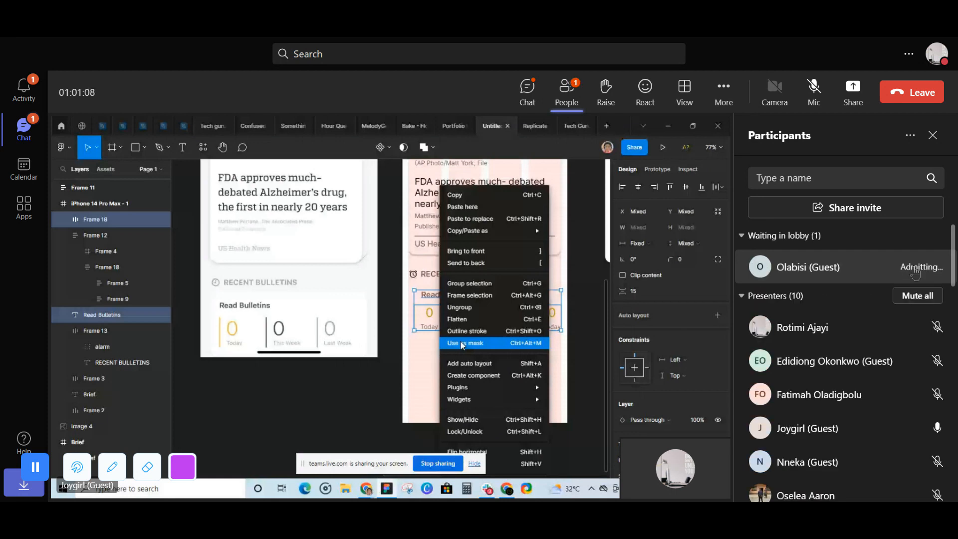
- Wrap the Read Bulletins heading and the counter row in a vertical auto layout with spacing 16 and a white FFFFFF fill
{"action": "left_click", "coordinate": [461, 363]}
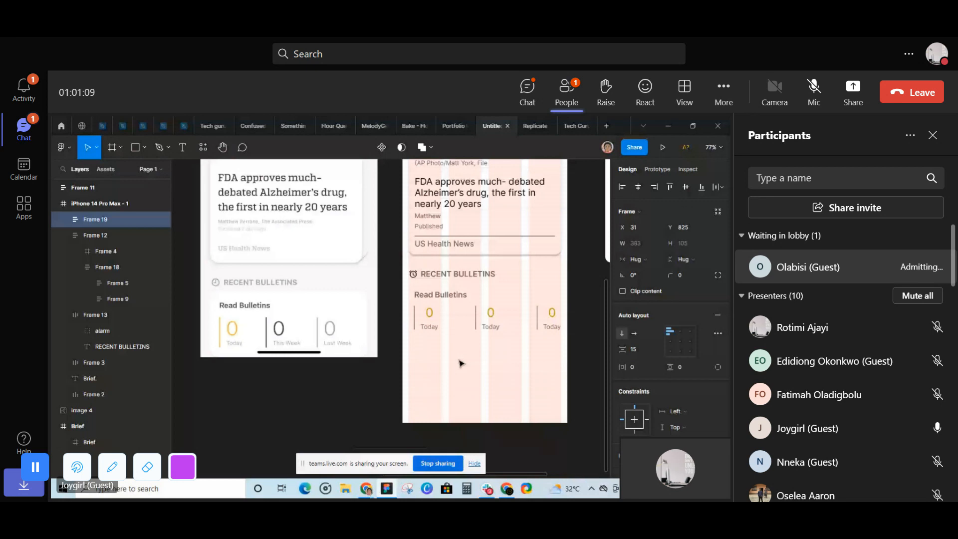
{"action": "left_click", "coordinate": [638, 349]}
{"action": "type", "text": "16"}
{"action": "key", "text": "Return"}
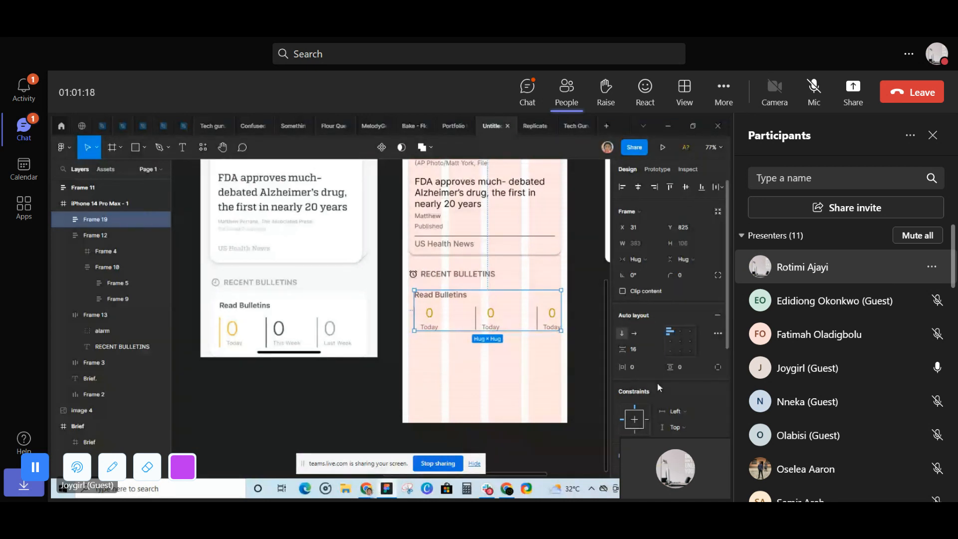
{"action": "scroll", "coordinate": [632, 322], "scroll_direction": "down", "scroll_amount": 4}
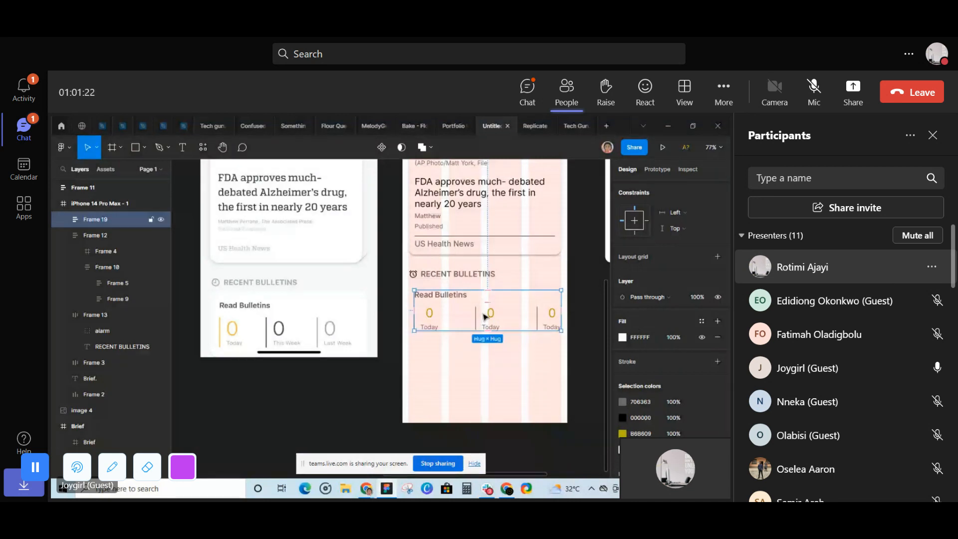
{"action": "scroll", "coordinate": [664, 368], "scroll_direction": "down", "scroll_amount": 1}
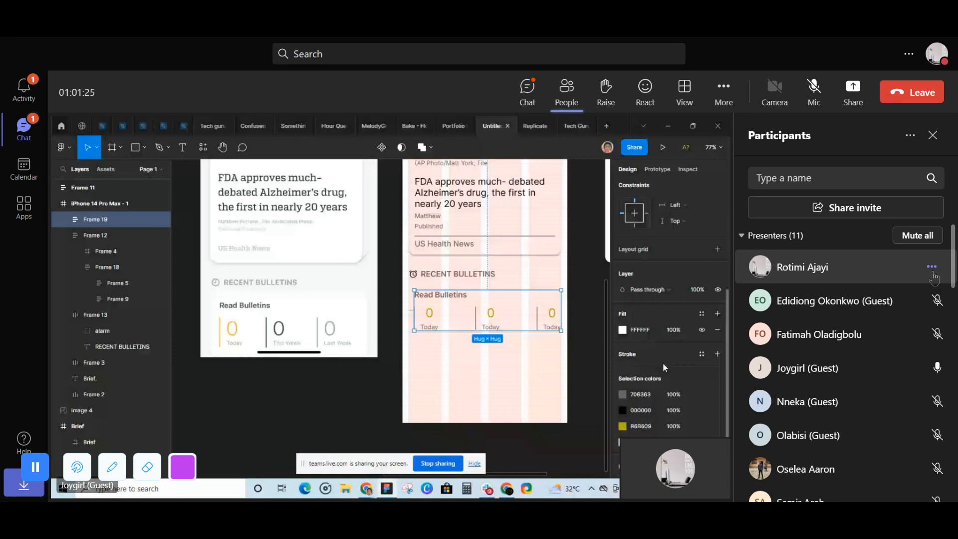
- Change the meeting role of the guest presenter listed directly below the host to attendee
{"action": "left_click", "coordinate": [931, 269]}
{"action": "left_click", "coordinate": [864, 414]}
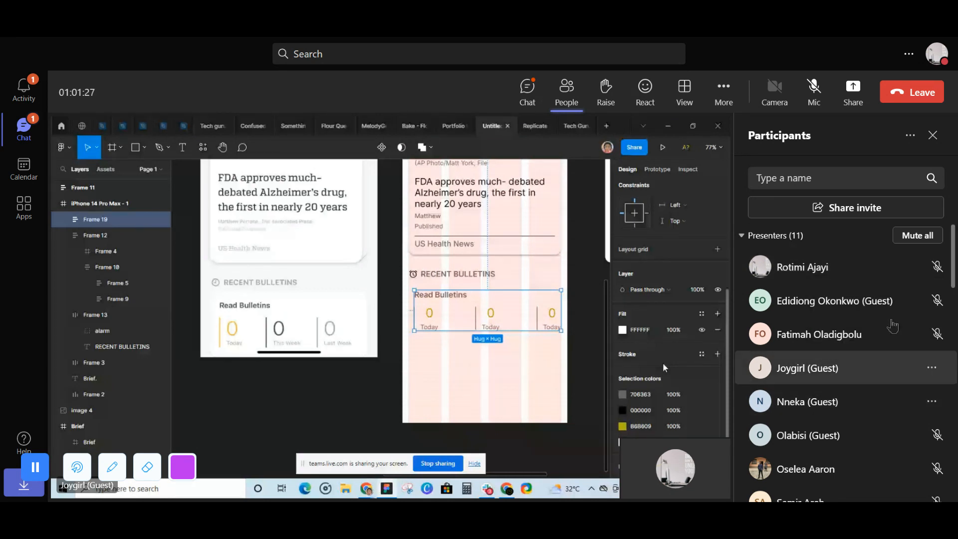
{"action": "left_click", "coordinate": [931, 300]}
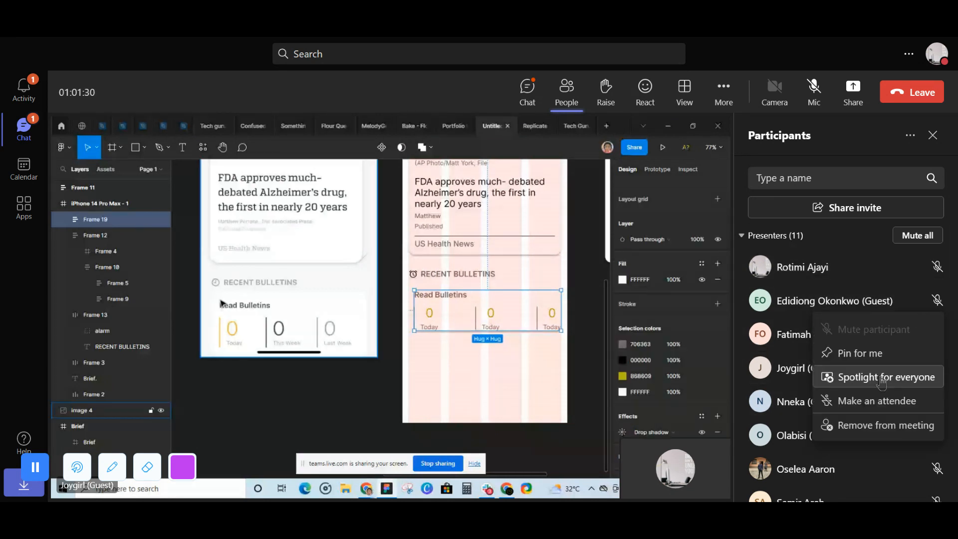
{"action": "left_click", "coordinate": [875, 408]}
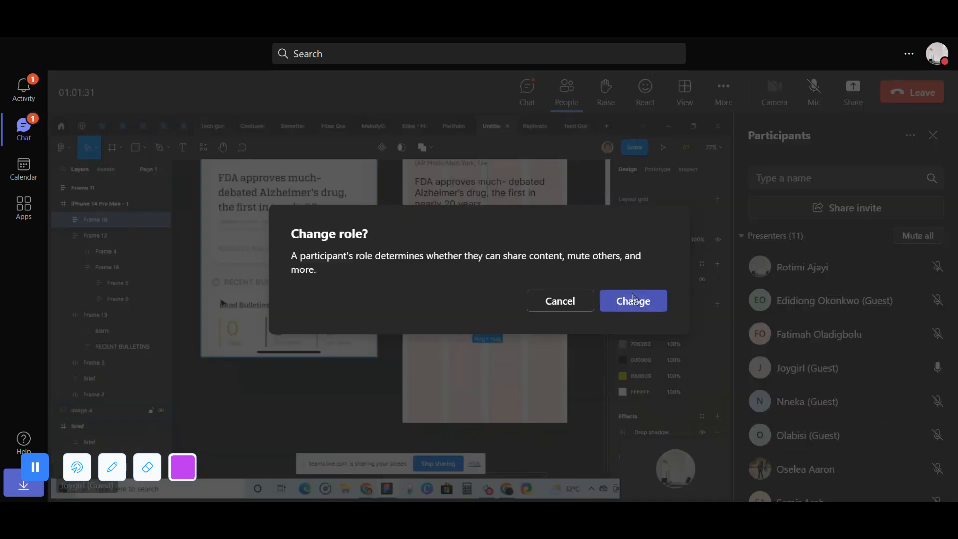
{"action": "left_click", "coordinate": [631, 312]}
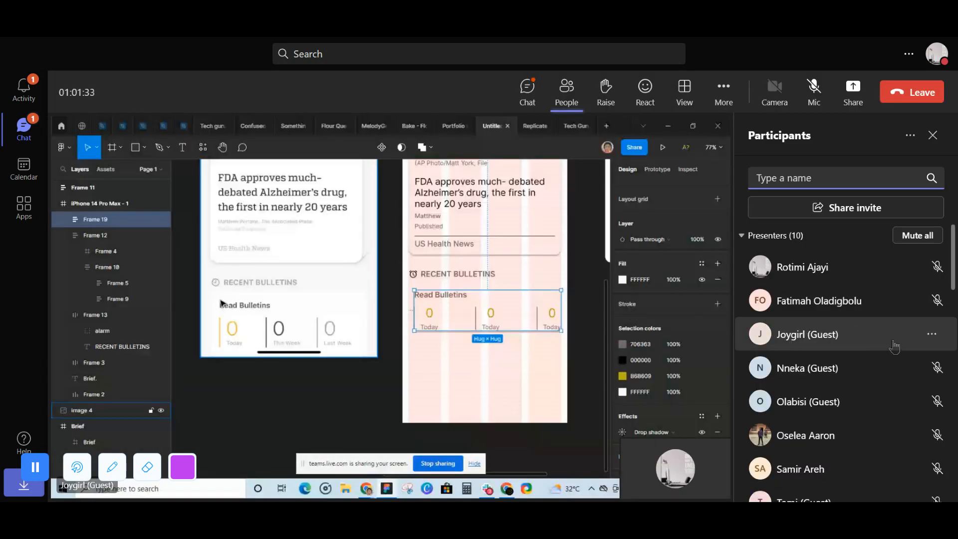
- Make two more of the listed presenters attendees, confirming the role change for each
{"action": "left_click", "coordinate": [931, 368]}
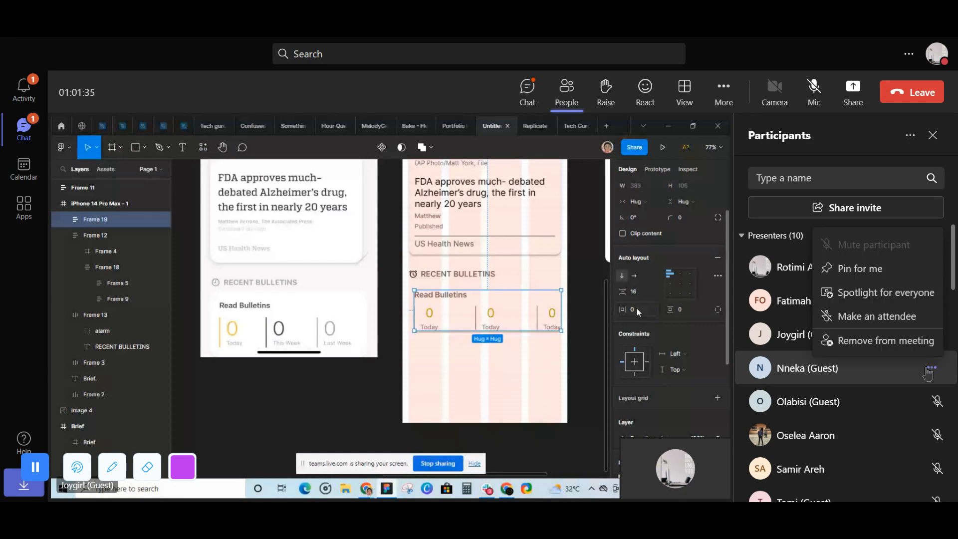
{"action": "left_click", "coordinate": [874, 316]}
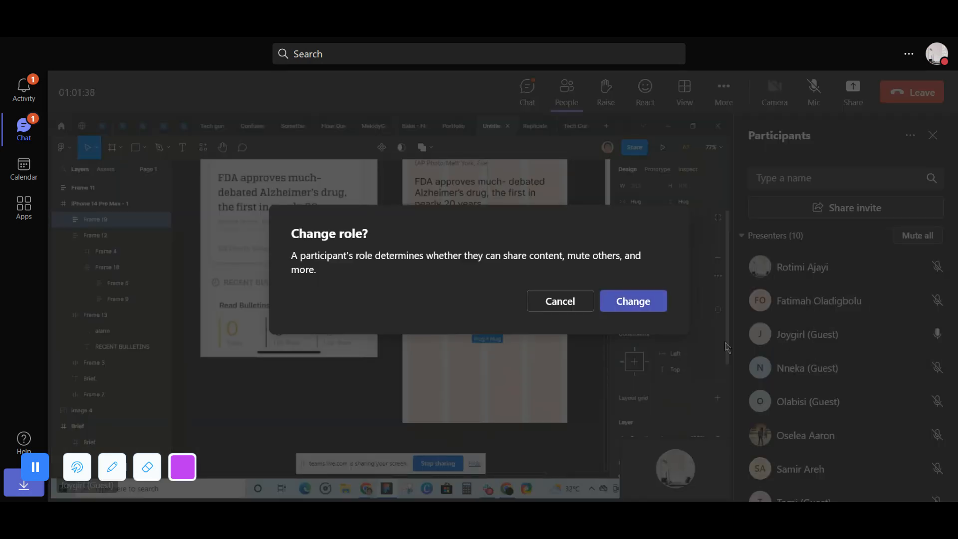
{"action": "left_click", "coordinate": [637, 310]}
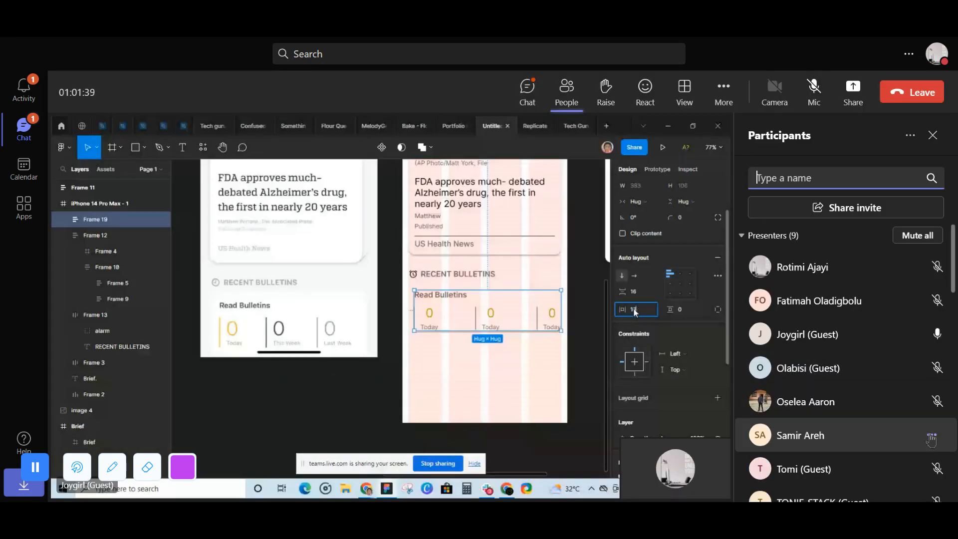
{"action": "left_click", "coordinate": [930, 439]}
{"action": "left_click", "coordinate": [842, 386]}
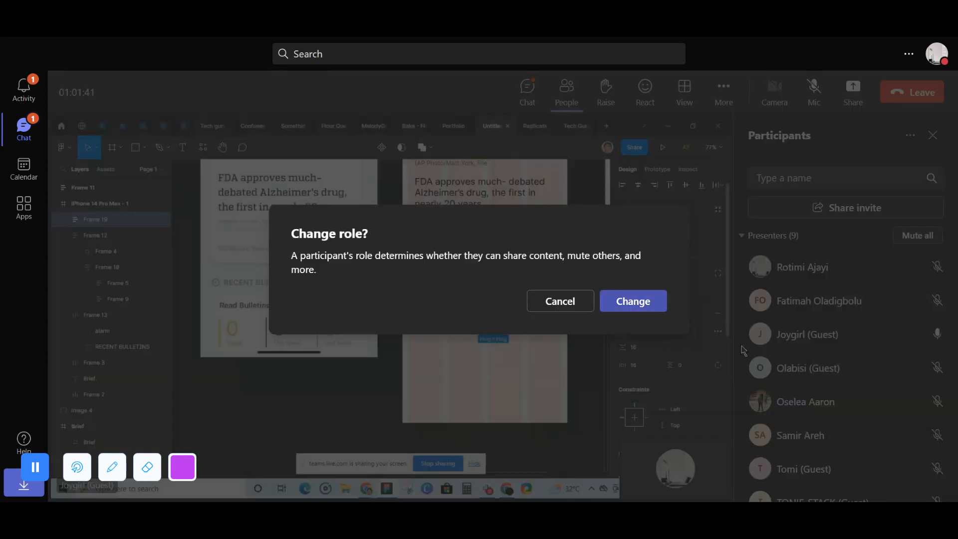
{"action": "left_click", "coordinate": [632, 303]}
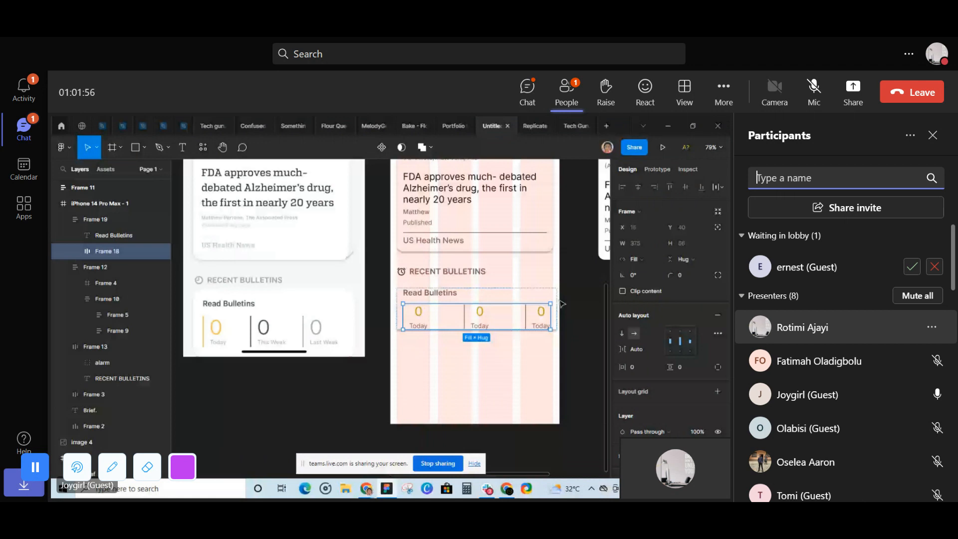
- Admit the guest waiting in the lobby and check the role options of the last listed presenter
{"action": "left_click", "coordinate": [911, 268]}
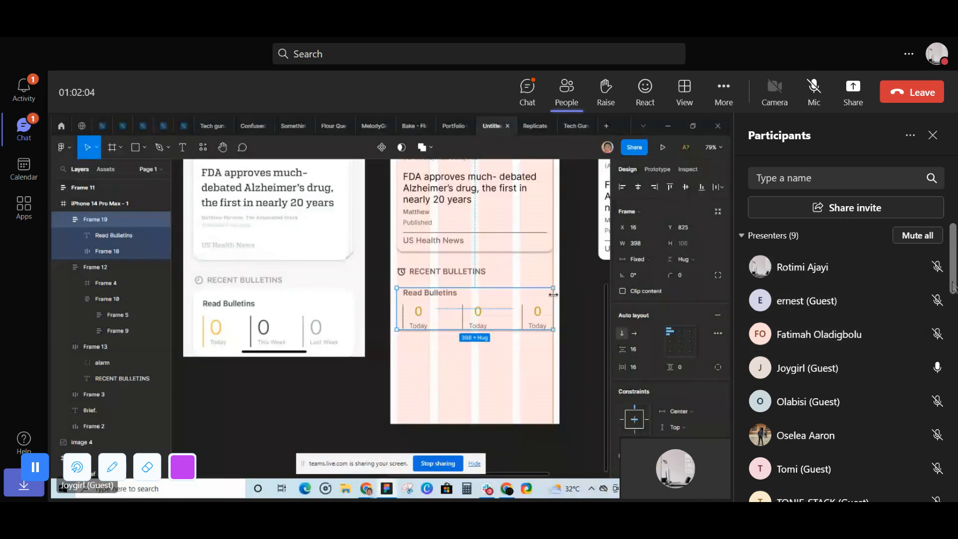
{"action": "scroll", "coordinate": [952, 287], "scroll_direction": "down", "scroll_amount": 3}
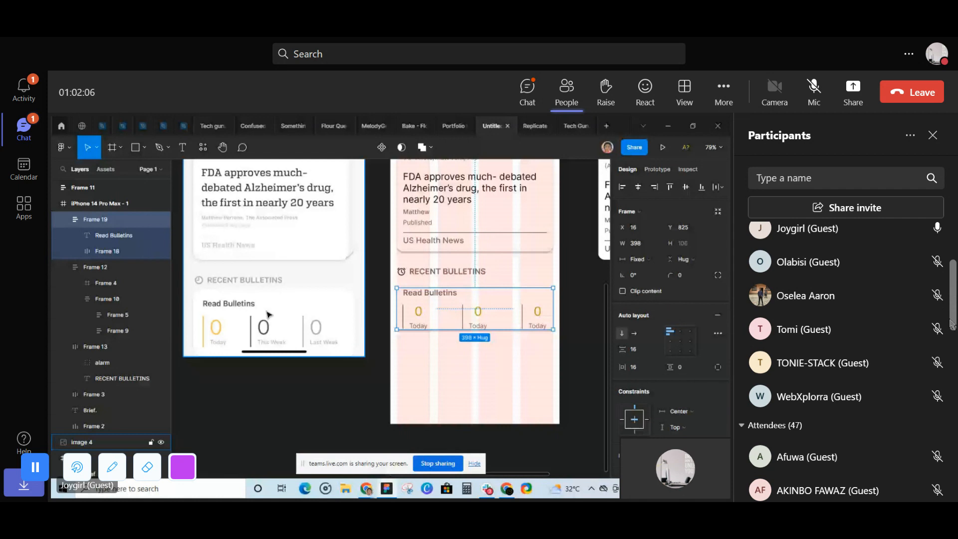
{"action": "left_click", "coordinate": [930, 397]}
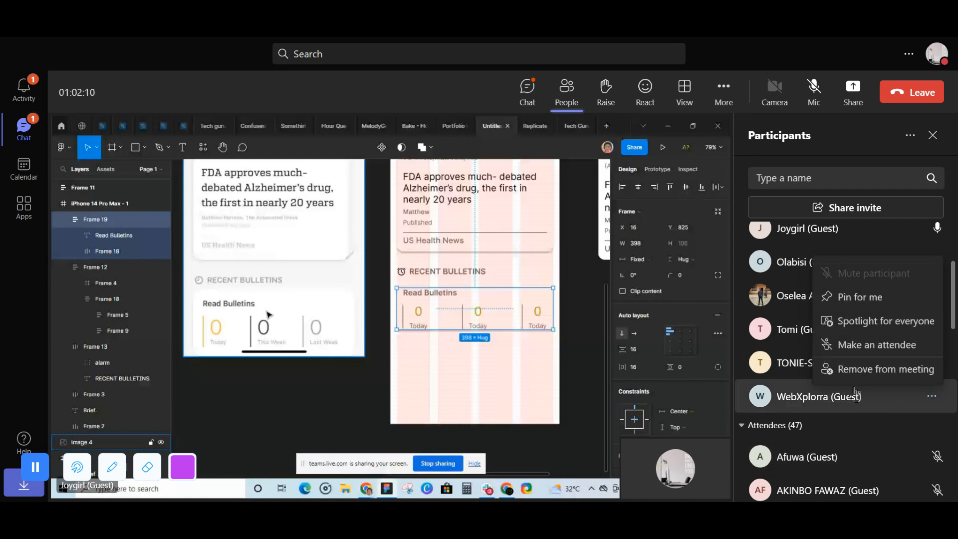
{"action": "left_click", "coordinate": [790, 337]}
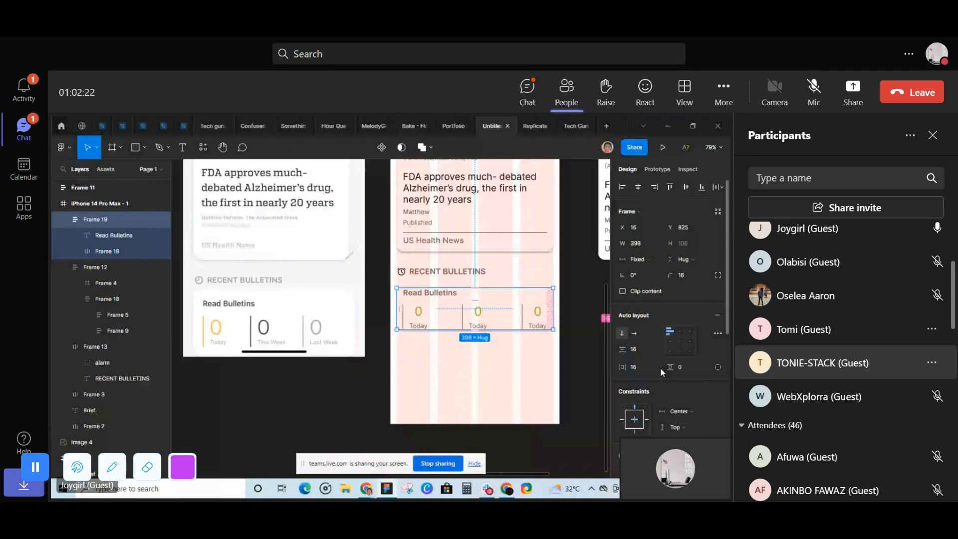
- Set the vertical padding of the Read Bulletins card to 16 and reselect the card
{"action": "left_click", "coordinate": [595, 359]}
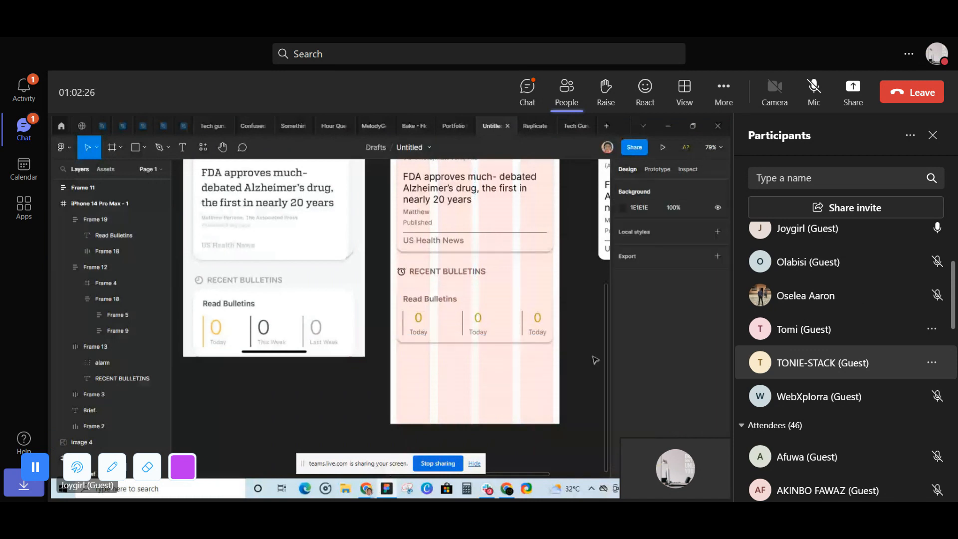
{"action": "left_click", "coordinate": [474, 320]}
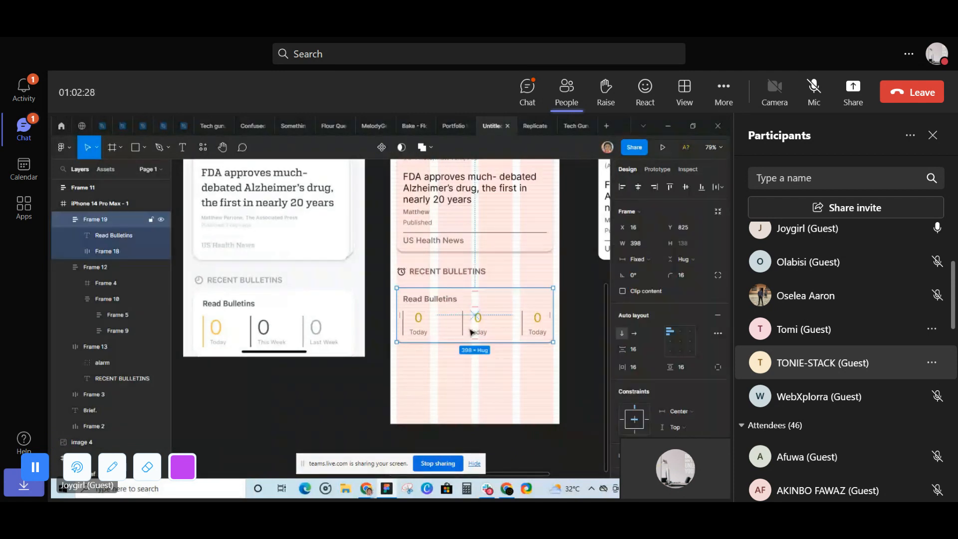
- Combine the RECENT BULLETINS heading and the Read Bulletins card below it into one auto layout frame
{"action": "left_click", "coordinate": [459, 273], "text": "shift"}
{"action": "right_click", "coordinate": [458, 273]}
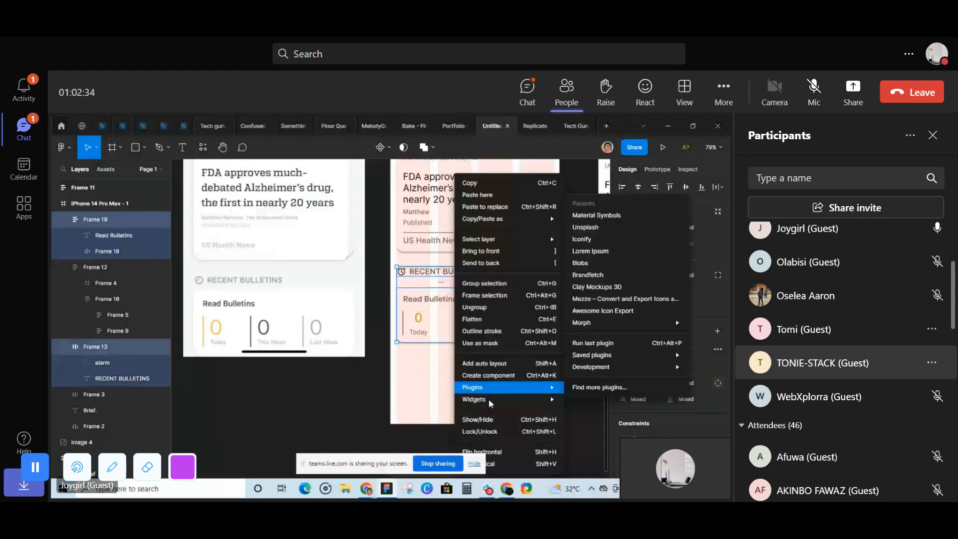
{"action": "left_click", "coordinate": [484, 363]}
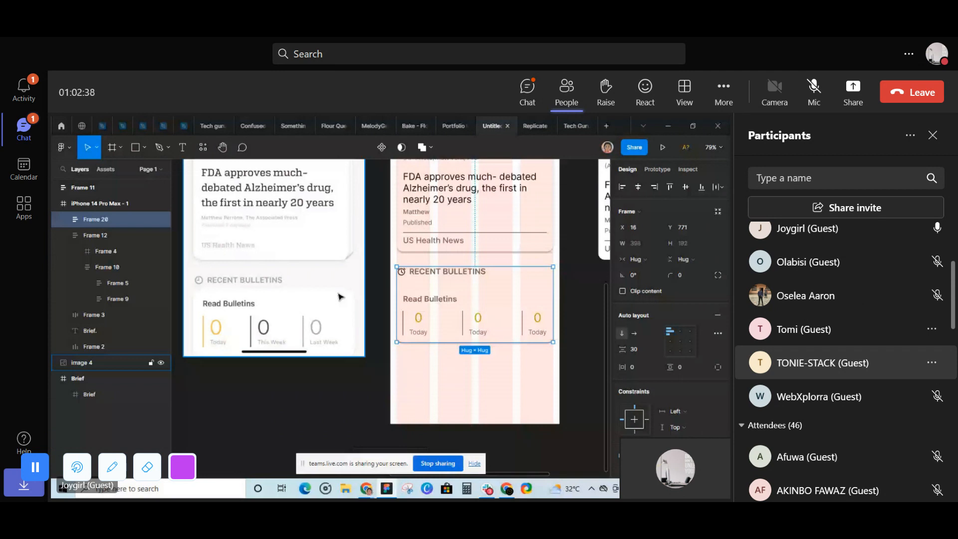
- Set the vertical spacing between the RECENT BULLETINS heading and the Read Bulletins card to 16
{"action": "scroll", "coordinate": [478, 361], "scroll_direction": "up", "scroll_amount": 2}
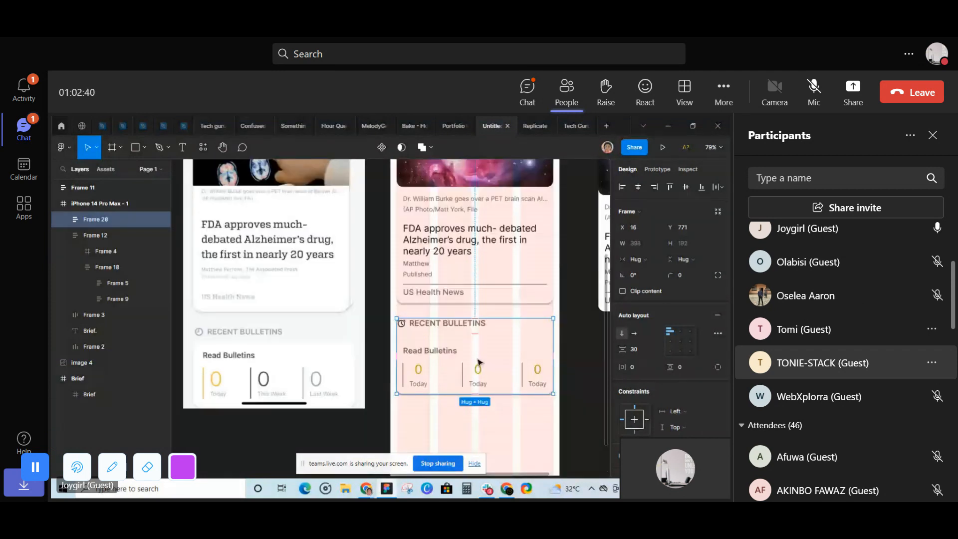
{"action": "scroll", "coordinate": [548, 356], "scroll_direction": "down", "scroll_amount": 1}
{"action": "left_click", "coordinate": [644, 349]}
{"action": "type", "text": "16"}
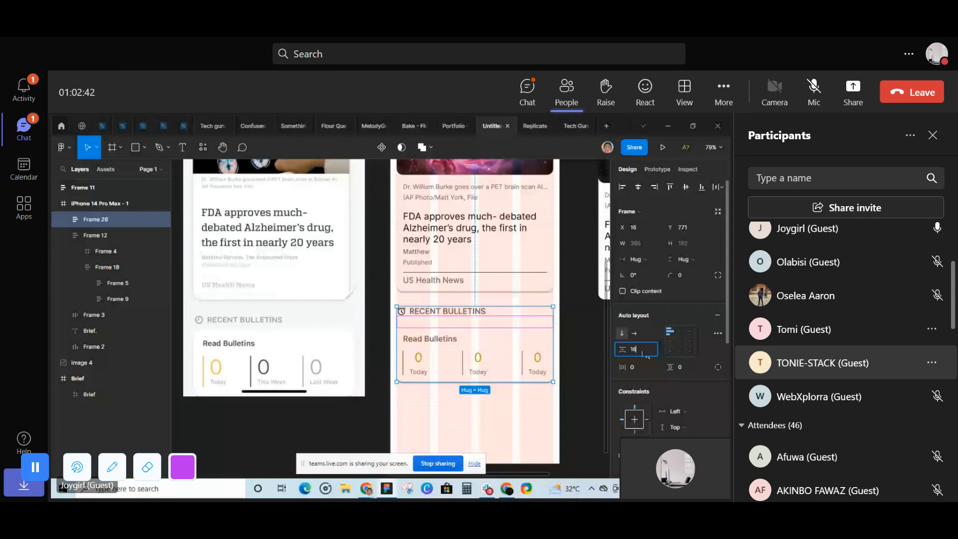
{"action": "key", "text": "Return"}
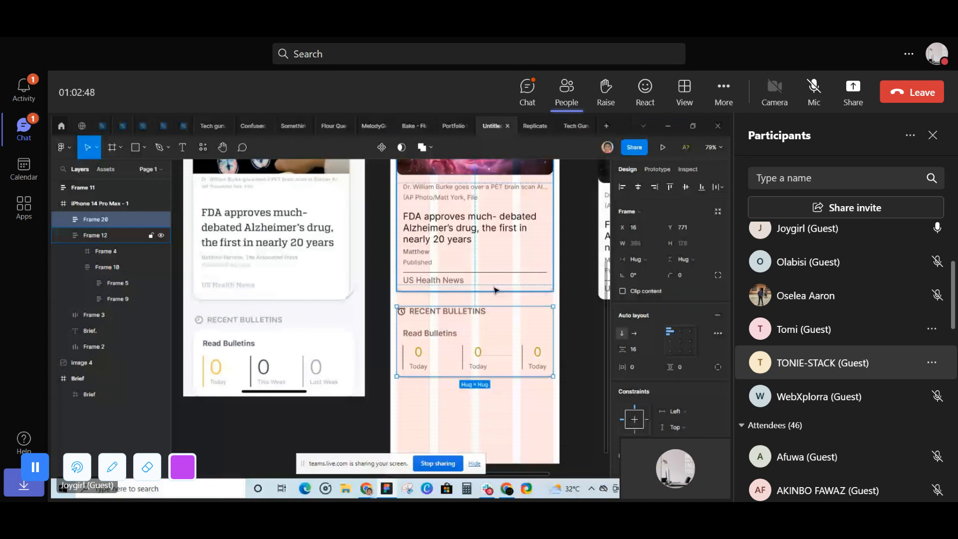
- Measure the gap between the news card and the Recent Bulletins frame, and nudge the frame up to Y 764
{"action": "scroll", "coordinate": [495, 289], "scroll_direction": "up", "scroll_amount": 2}
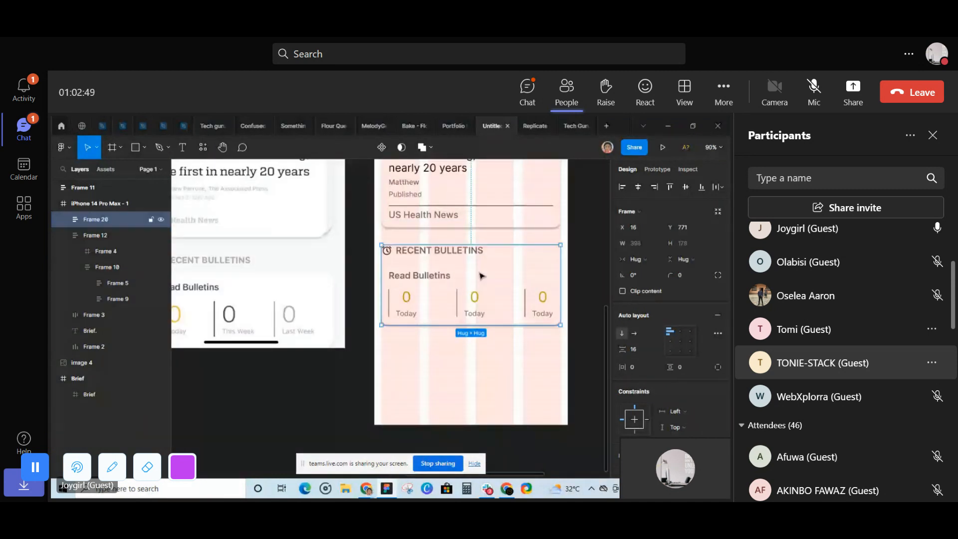
{"action": "key", "text": "alt"}
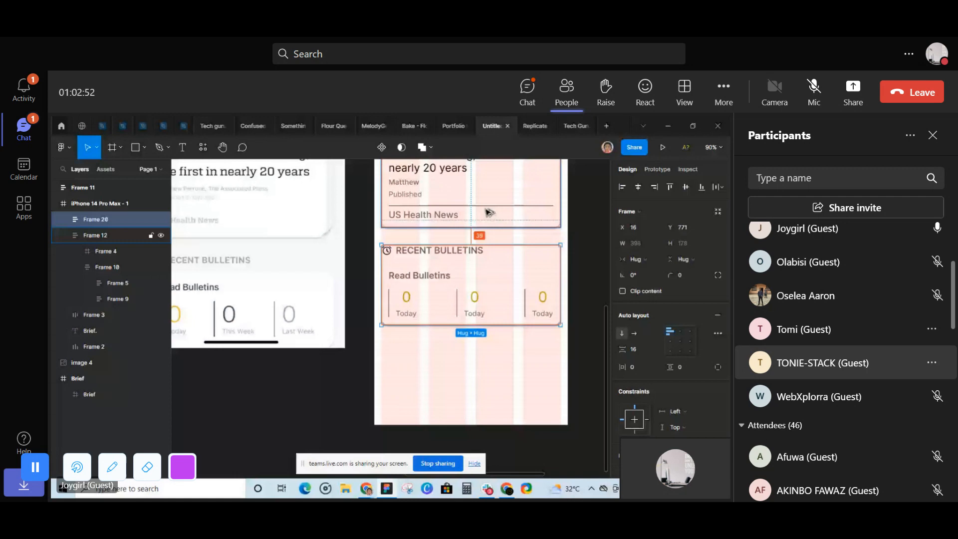
{"action": "key", "text": "Up"}
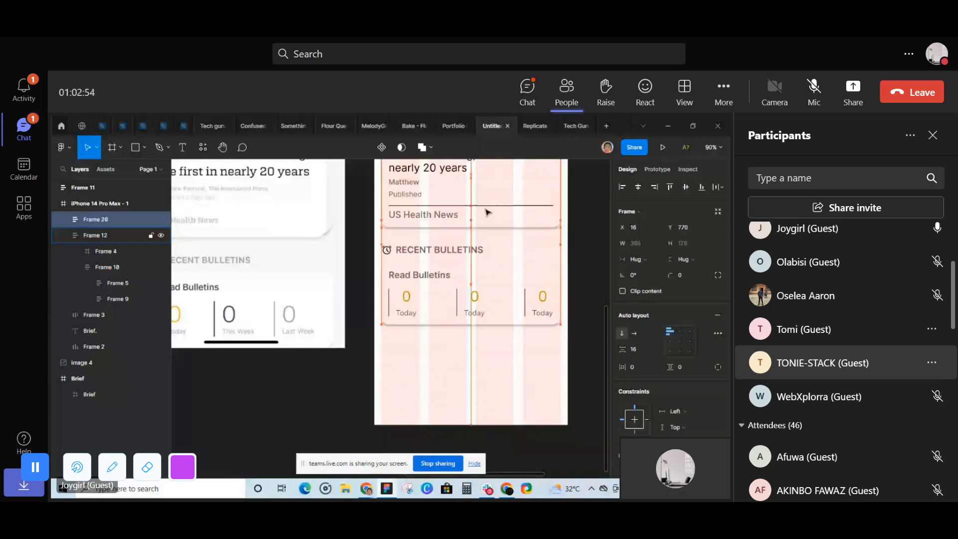
{"action": "key", "text": "Up"}
{"action": "key", "text": "Up"}
{"action": "key", "text": "Up"}
{"action": "key", "text": "Up"}
{"action": "key", "text": "Up"}
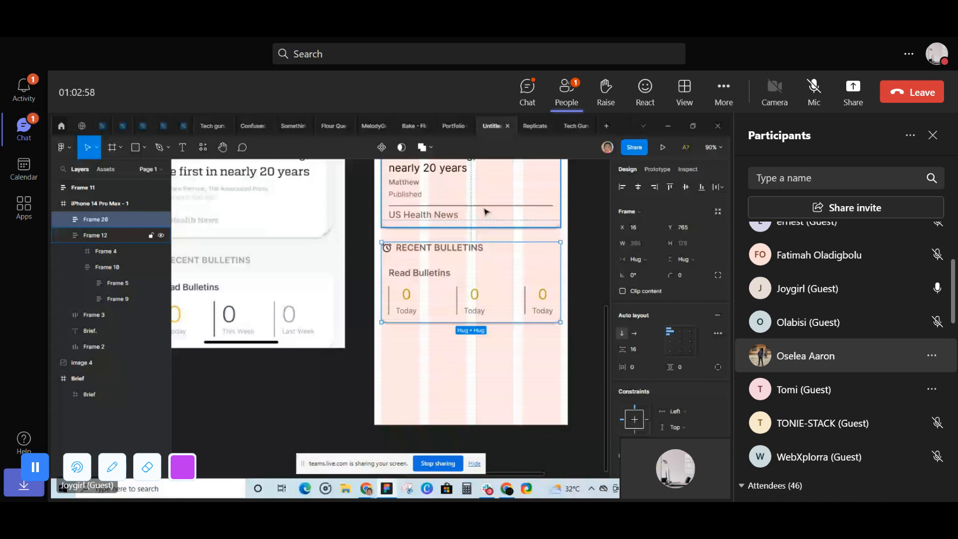
{"action": "key", "text": "Up"}
{"action": "scroll", "coordinate": [486, 212], "scroll_direction": "up", "scroll_amount": 1}
{"action": "scroll", "coordinate": [485, 212], "scroll_direction": "up", "scroll_amount": 1}
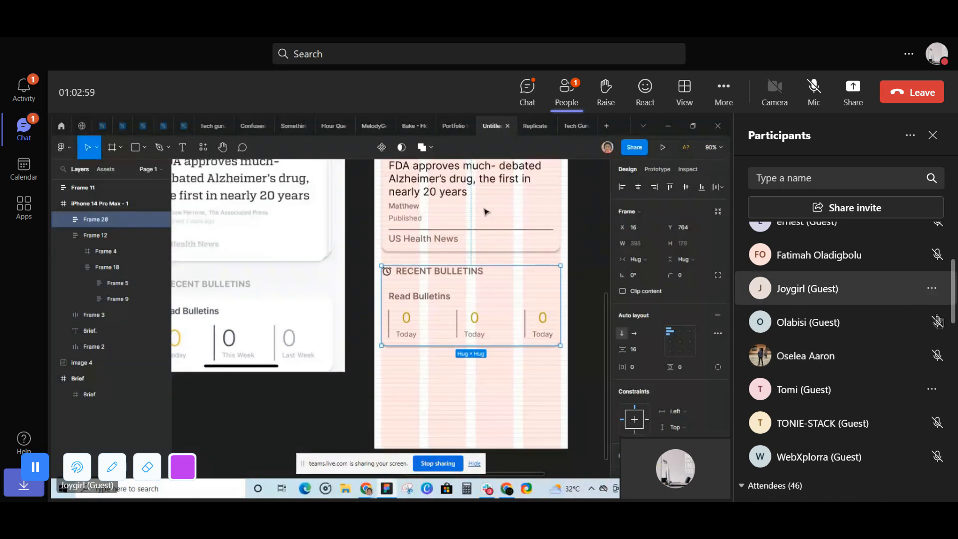
- Return to the lobby section of the participant list and admit the waiting guest
{"action": "left_click_drag", "start_coordinate": [953, 312], "coordinate": [952, 245]}
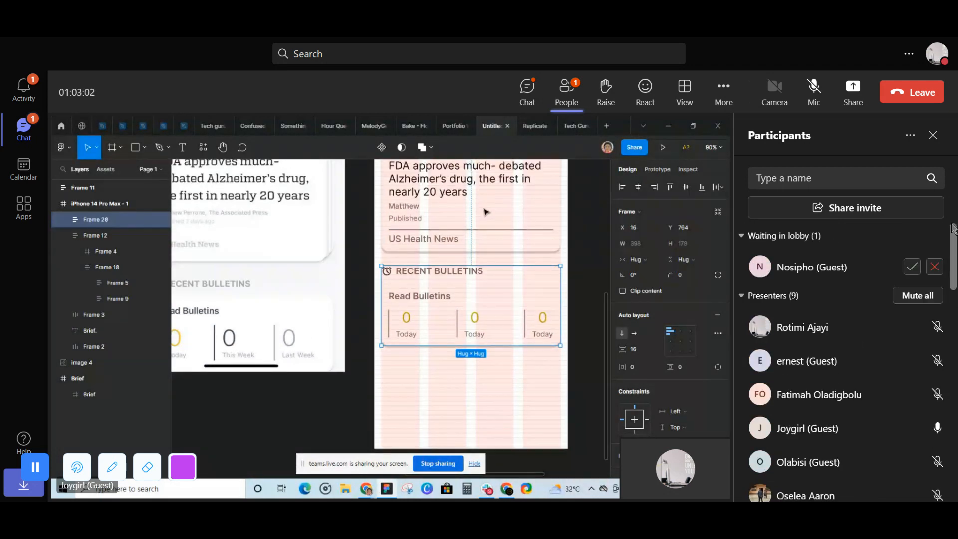
{"action": "left_click", "coordinate": [918, 268]}
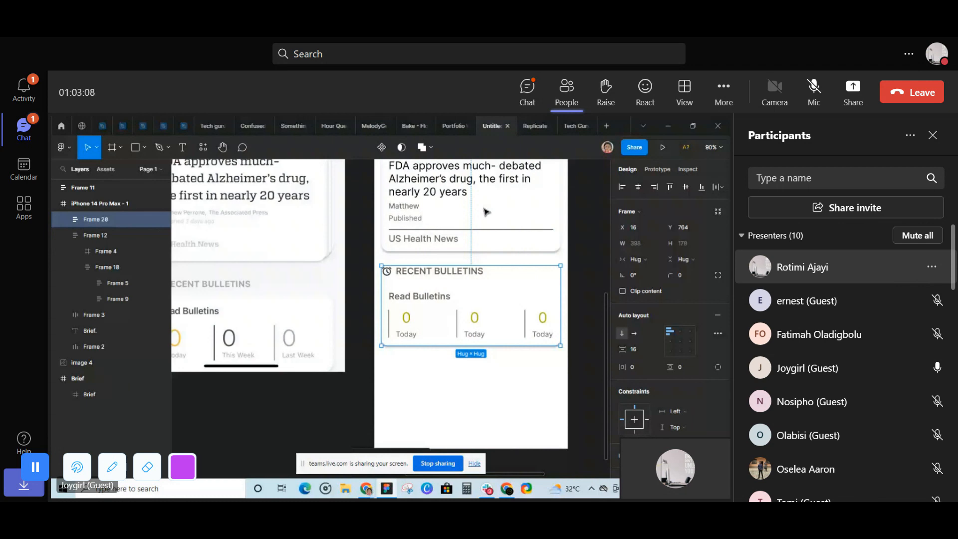
- Compare the rebuilt Brief screen with the reference design beside it and reselect the Recent Bulletins frame
{"action": "left_click", "coordinate": [502, 384]}
{"action": "scroll", "coordinate": [502, 333], "scroll_direction": "down", "scroll_amount": 3}
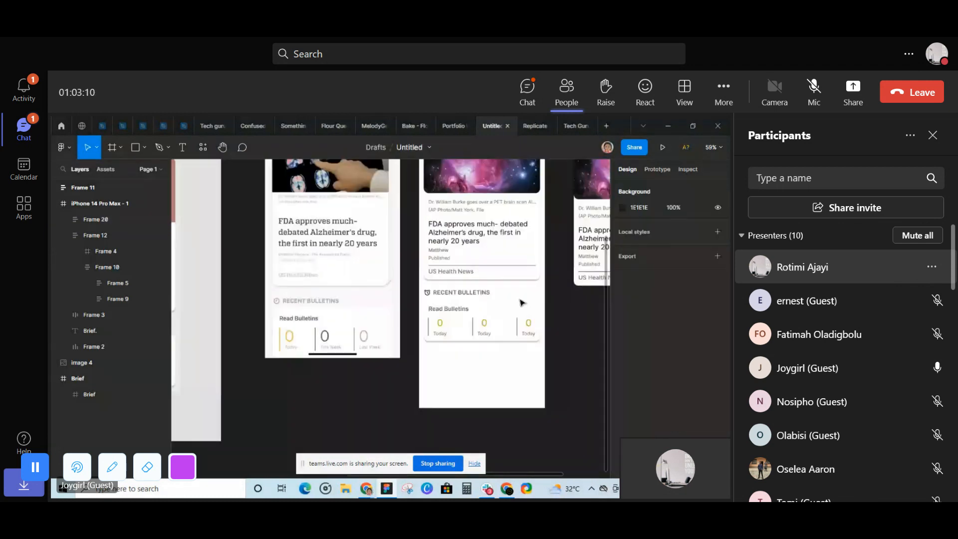
{"action": "scroll", "coordinate": [521, 303], "scroll_direction": "up", "scroll_amount": 2}
{"action": "scroll", "coordinate": [526, 278], "scroll_direction": "down", "scroll_amount": 1}
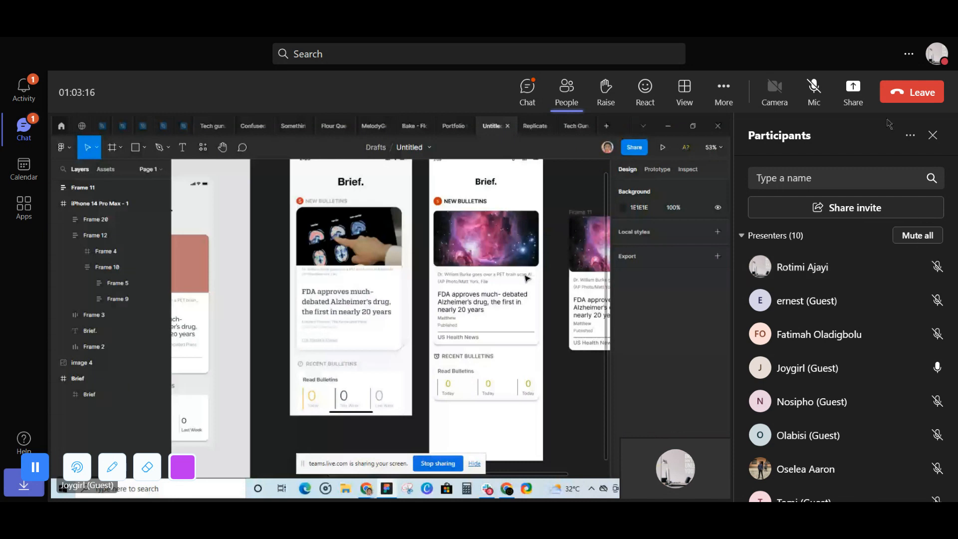
{"action": "scroll", "coordinate": [549, 356], "scroll_direction": "up", "scroll_amount": 1}
{"action": "left_click", "coordinate": [524, 359]}
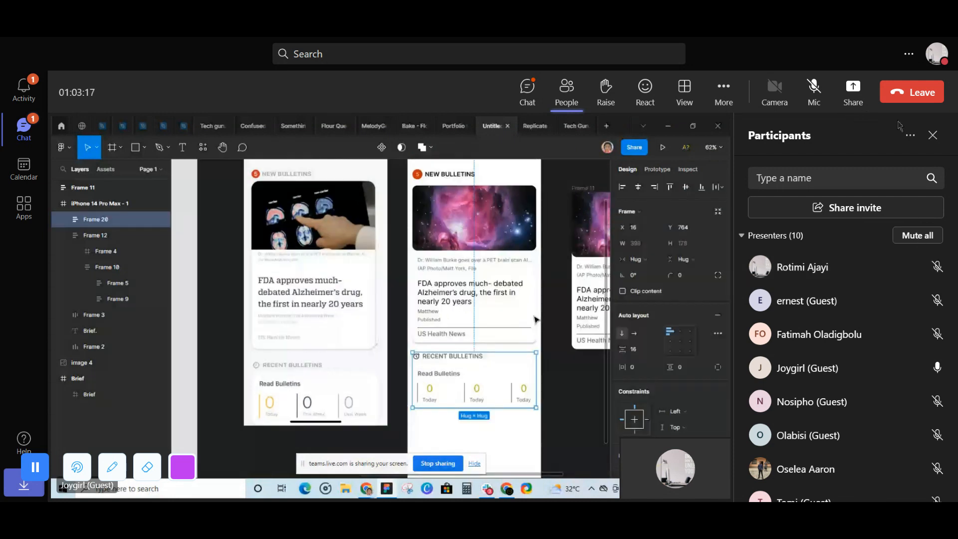
- Admit the next guest who is waiting in the lobby
{"action": "left_click", "coordinate": [911, 267]}
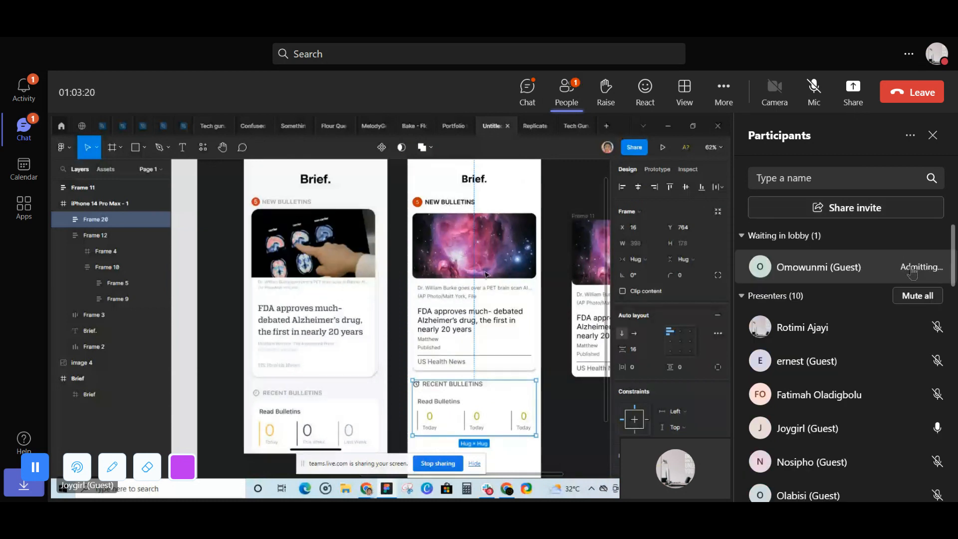